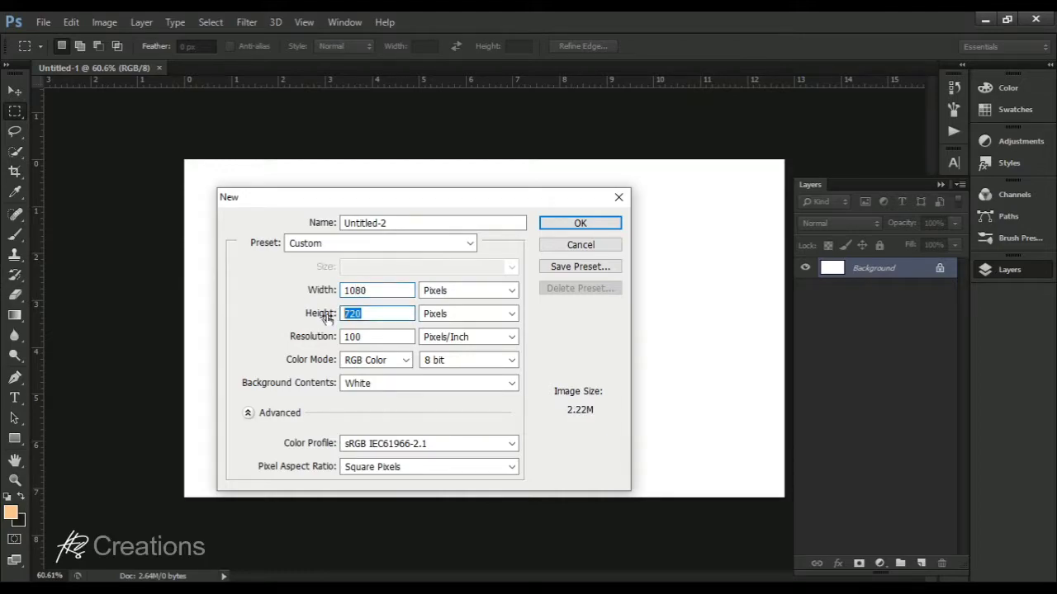
# Step: Create a 1080 × 1090 pixel document at 100 pixels/inch with a white background, and close the Untitled-1 document
pyautogui.press('Return')
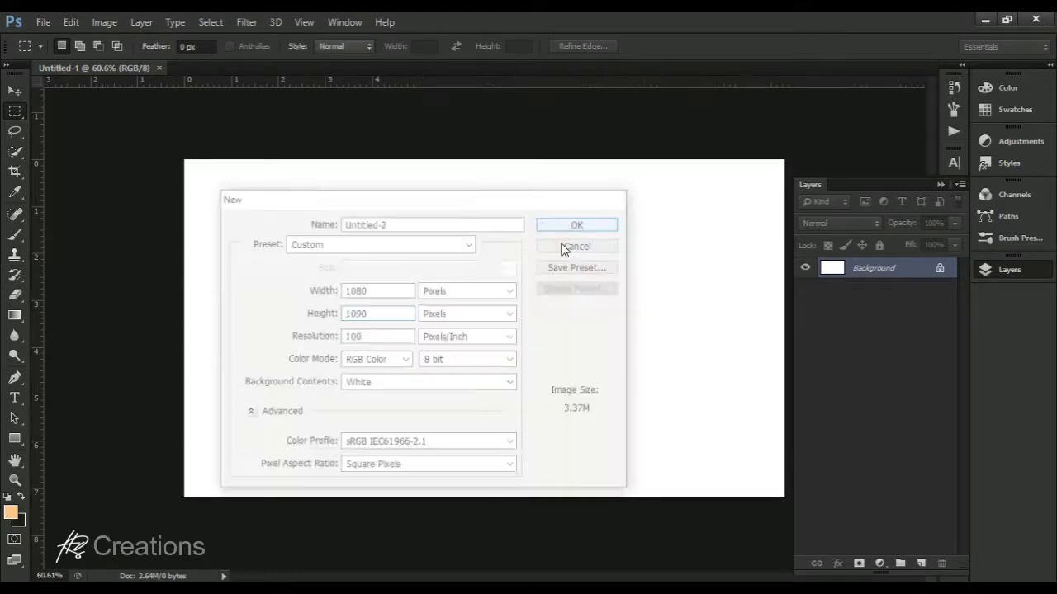
pyautogui.scroll(-3, 594, 366)
pyautogui.scroll(2, 383, 272)
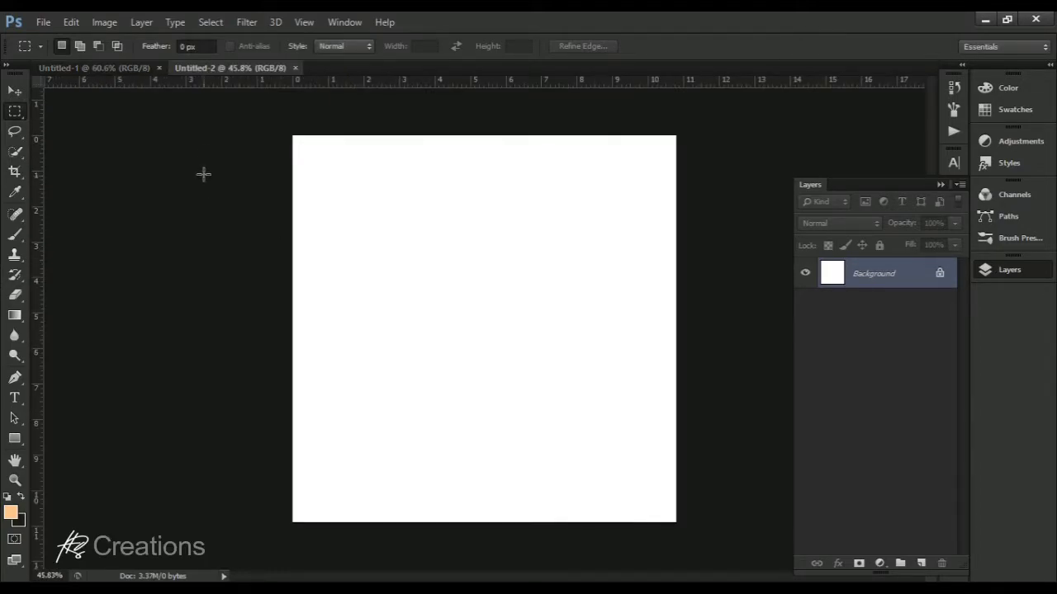
pyautogui.click(159, 69)
# Step: Place the forest flower-field photo from the desktop into the new document and enlarge it to cover the canvas
pyautogui.click(1006, 19)
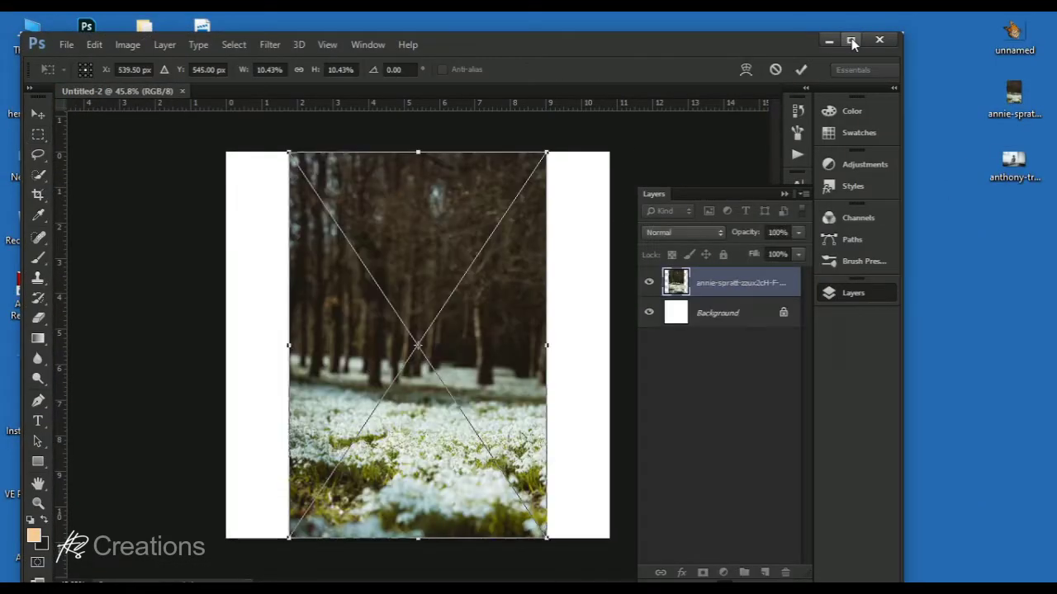
pyautogui.click(854, 39)
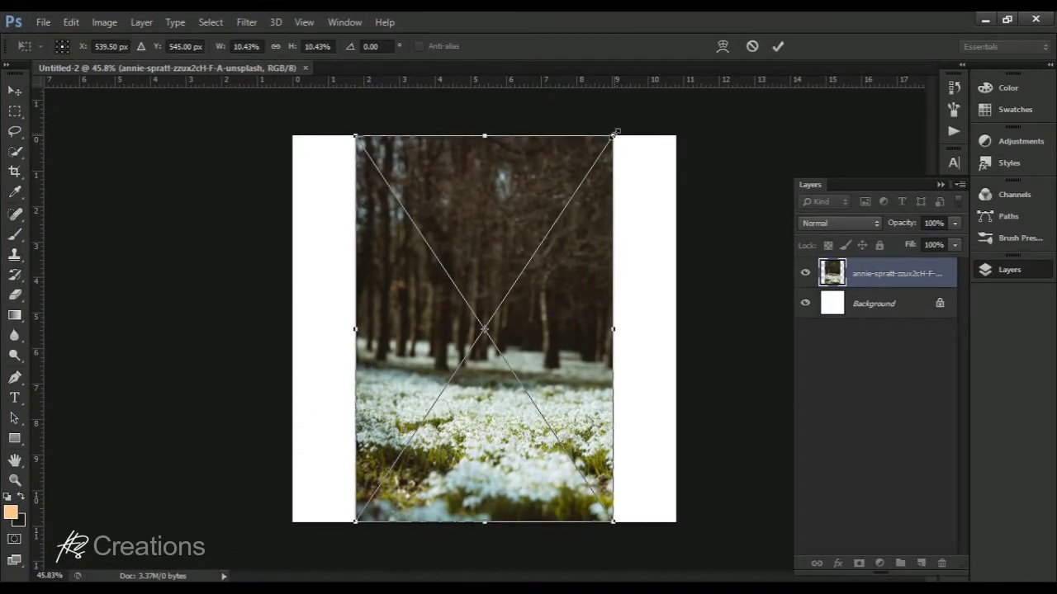
pyautogui.moveTo(618, 135); pyautogui.dragTo(808, 49)
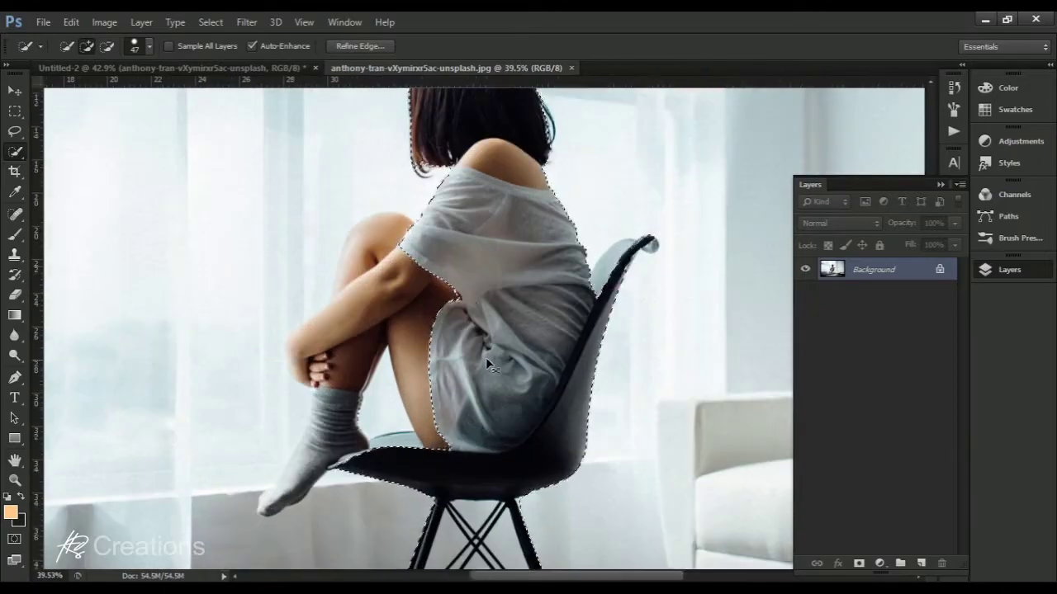
# Step: Add the woman's arms, legs and the whole chair to the quick selection, delete the surrounding room, and deselect
pyautogui.moveTo(487, 364)
pyautogui.mouseDown()
pyautogui.moveTo(359, 245)
pyautogui.moveTo(326, 323)
pyautogui.moveTo(294, 359)
pyautogui.moveTo(277, 495)
pyautogui.mouseUp()
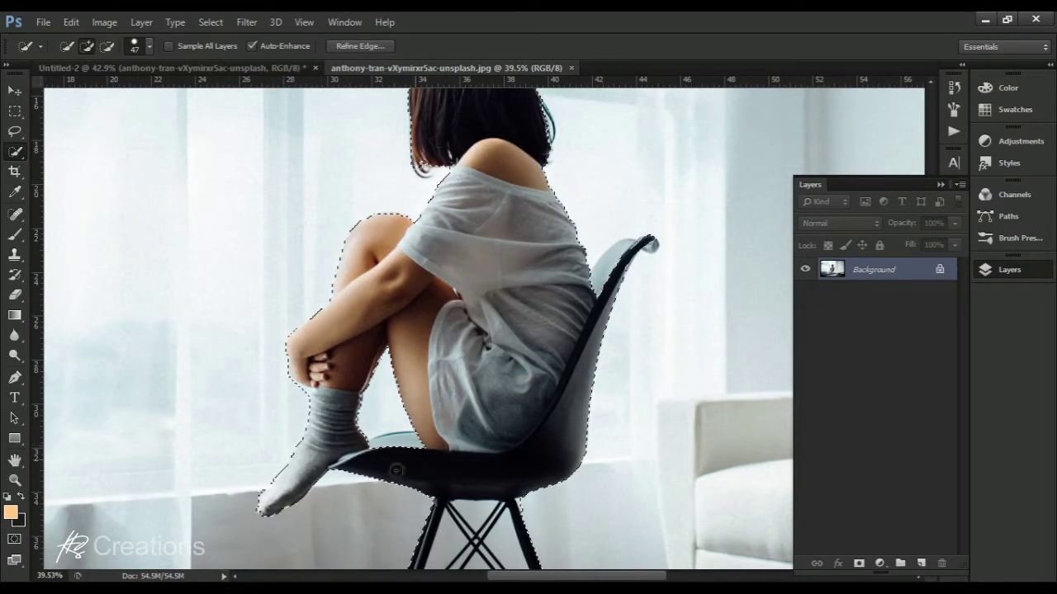
pyautogui.moveTo(396, 470)
pyautogui.mouseDown()
pyautogui.moveTo(585, 319)
pyautogui.moveTo(644, 240)
pyautogui.mouseUp()
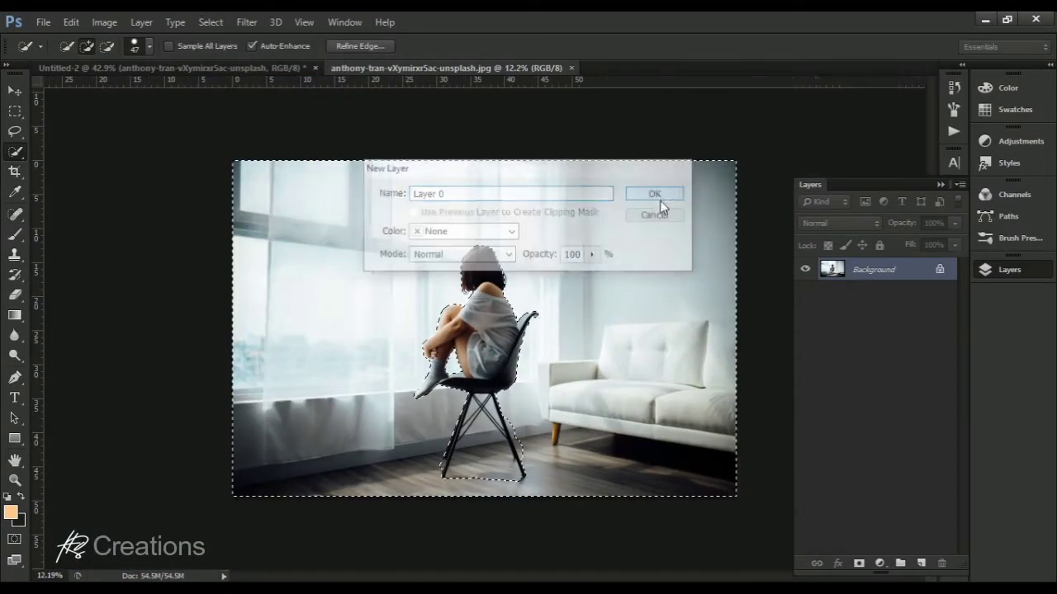
pyautogui.press('Delete')
pyautogui.click(211, 22)
pyautogui.click(216, 54)
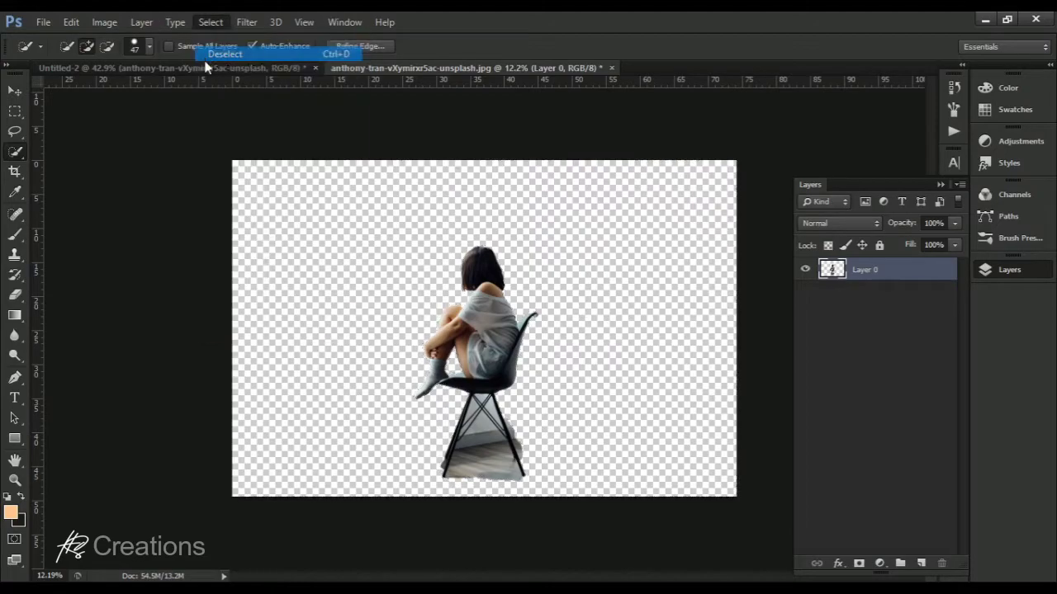
# Step: Bring the cut-out woman on the chair into the Untitled-2 document and scale and position her among the flowers
pyautogui.scroll(1, 450, 201)
pyautogui.moveTo(337, 69); pyautogui.dragTo(307, 189)
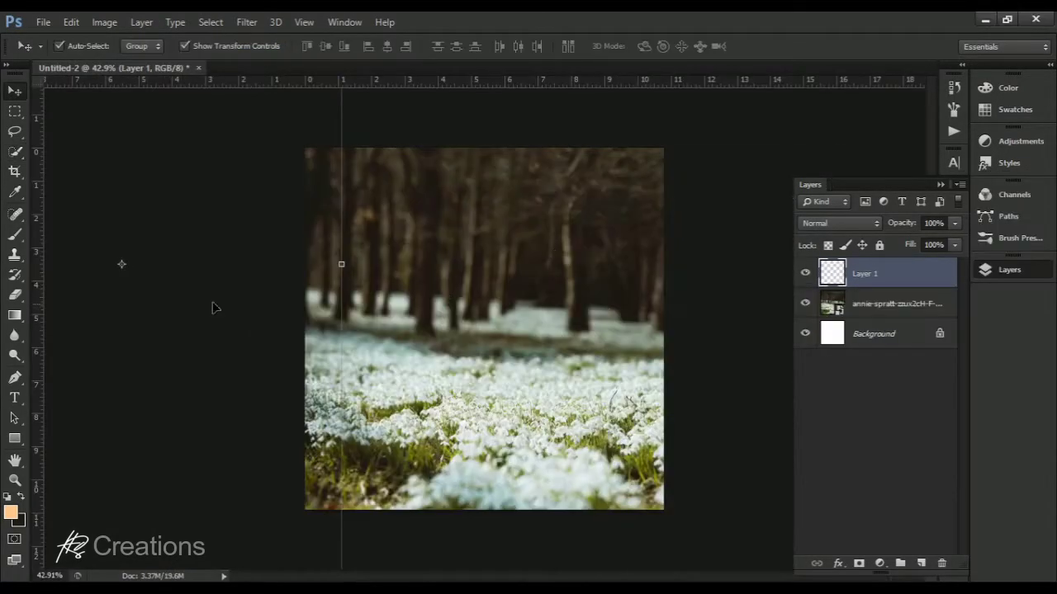
pyautogui.hotkey('ctrl', 't')
pyautogui.scroll(-2, 439, 269)
pyautogui.moveTo(566, 490)
pyautogui.mouseDown()
pyautogui.moveTo(431, 490)
pyautogui.moveTo(518, 389)
pyautogui.moveTo(514, 366)
pyautogui.moveTo(496, 369)
pyautogui.mouseUp()
pyautogui.scroll(4, 496, 346)
pyautogui.press('Return')
# Step: Outline the floor and wall area between the chair legs below the braces with the Polygonal Lasso and delete it
pyautogui.scroll(10, 496, 421)
pyautogui.click(883, 273)
pyautogui.rightClick(14, 132)
pyautogui.click(83, 146)
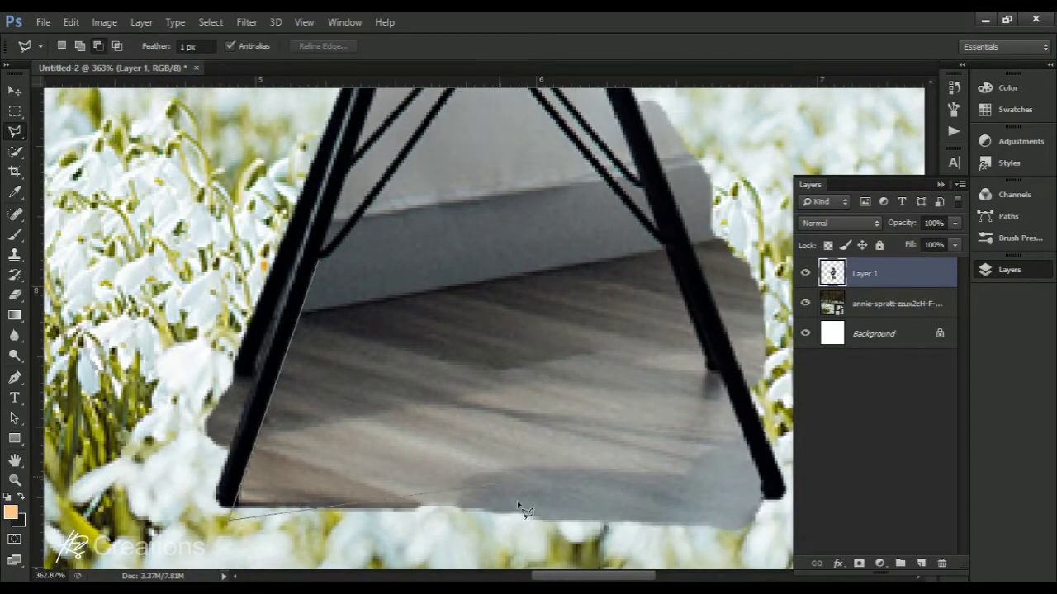
pyautogui.click(660, 238)
pyautogui.scroll(3, 495, 149)
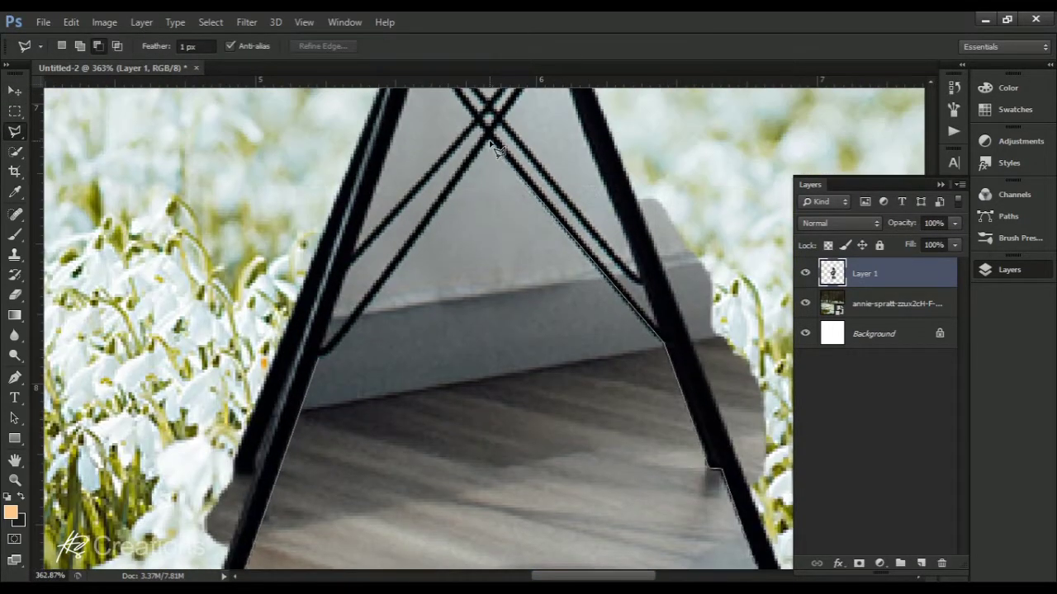
pyautogui.click(321, 357)
pyautogui.press('Delete')
# Step: Delete the grey strip between the chair's left pair of diagonal braces and set the lasso to make new selections
pyautogui.scroll(-3, 306, 199)
pyautogui.scroll(6, 304, 199)
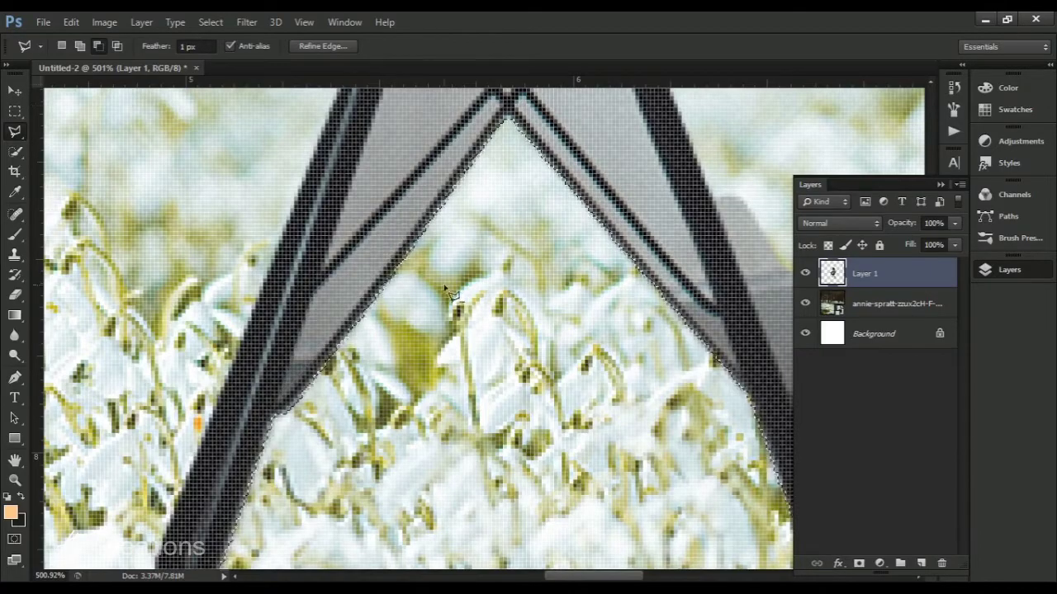
pyautogui.click(296, 393)
pyautogui.click(497, 109)
pyautogui.press('Delete')
pyautogui.scroll(-4, 297, 375)
pyautogui.scroll(5, 413, 302)
pyautogui.scroll(-5, 281, 446)
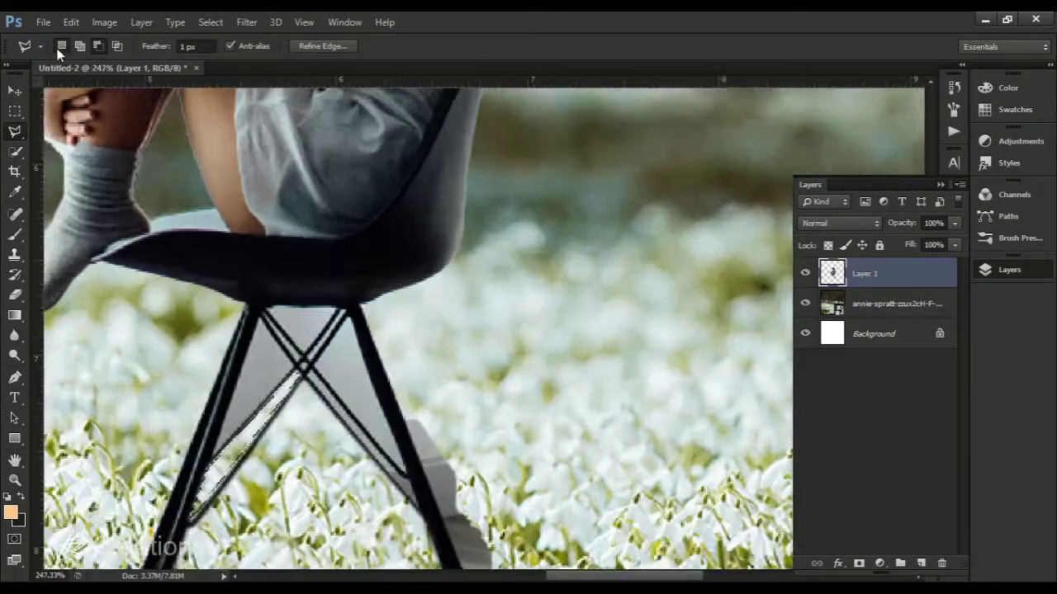
pyautogui.click(61, 47)
# Step: Try to delete the grey strip between the right pair of diagonal braces using a 1 px feathered lasso selection
pyautogui.scroll(4, 375, 462)
pyautogui.click(446, 492)
pyautogui.click(208, 219)
pyautogui.click(219, 204)
pyautogui.press('Delete')
pyautogui.hotkey('ctrl', 'z')
# Step: Deselect, set the lasso feather to 0 px, and delete the grey strip between the right diagonal braces
pyautogui.click(210, 22)
pyautogui.click(223, 53)
pyautogui.click(186, 47)
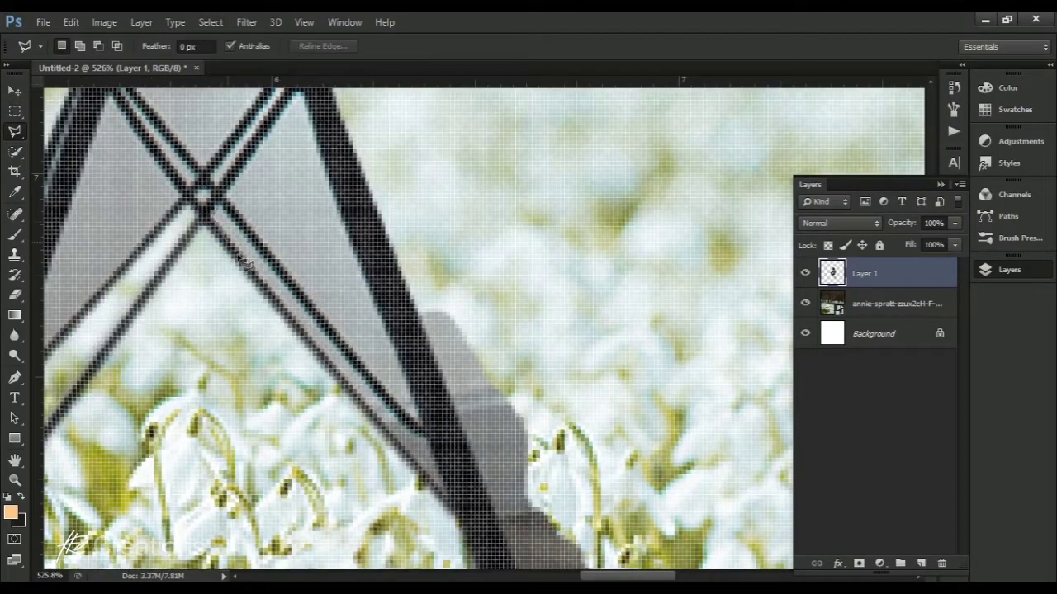
pyautogui.click(259, 256)
pyautogui.scroll(-1, 301, 144)
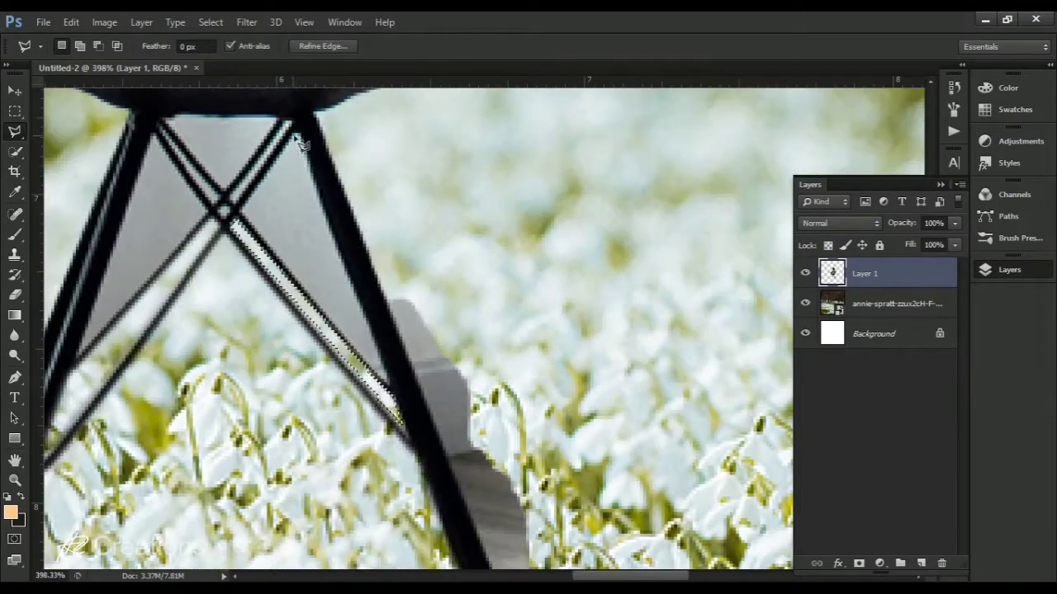
# Step: Delete the grey wall remnants between the legs and the crossed braces on both sides of the chair
pyautogui.click(299, 136)
pyautogui.press('Delete')
pyautogui.scroll(1, 301, 165)
pyautogui.hotkey('ctrl', 'd')
pyautogui.click(333, 218)
pyautogui.click(250, 457)
pyautogui.press('Delete')
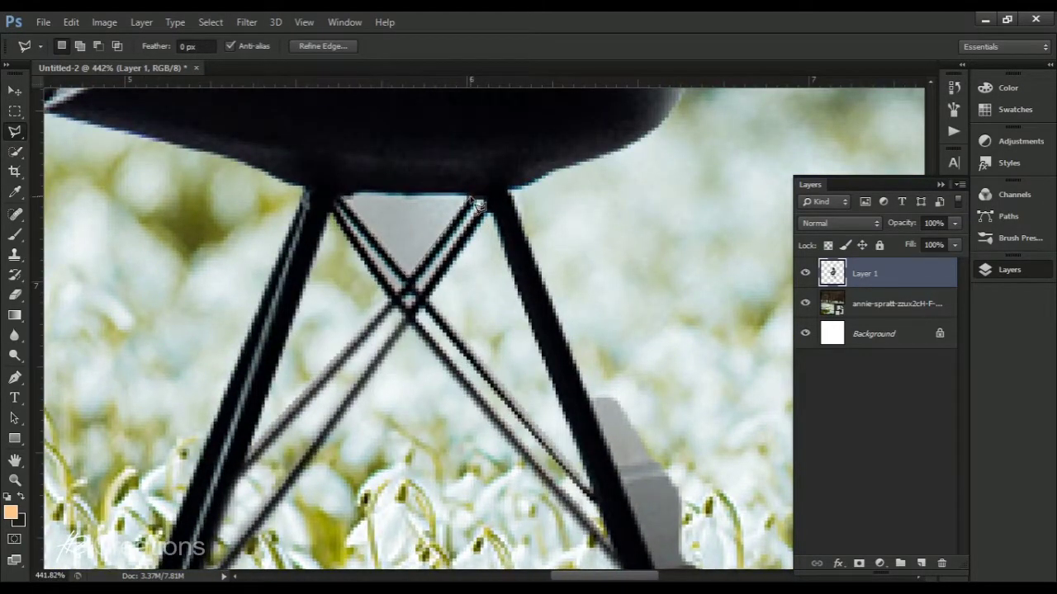
# Step: Delete the grey remnants above the brace crossing and along the outer sides of the chair legs
pyautogui.press('Delete')
pyautogui.scroll(-7, 407, 312)
pyautogui.scroll(5, 615, 532)
pyautogui.press('Delete')
pyautogui.scroll(-10, 463, 283)
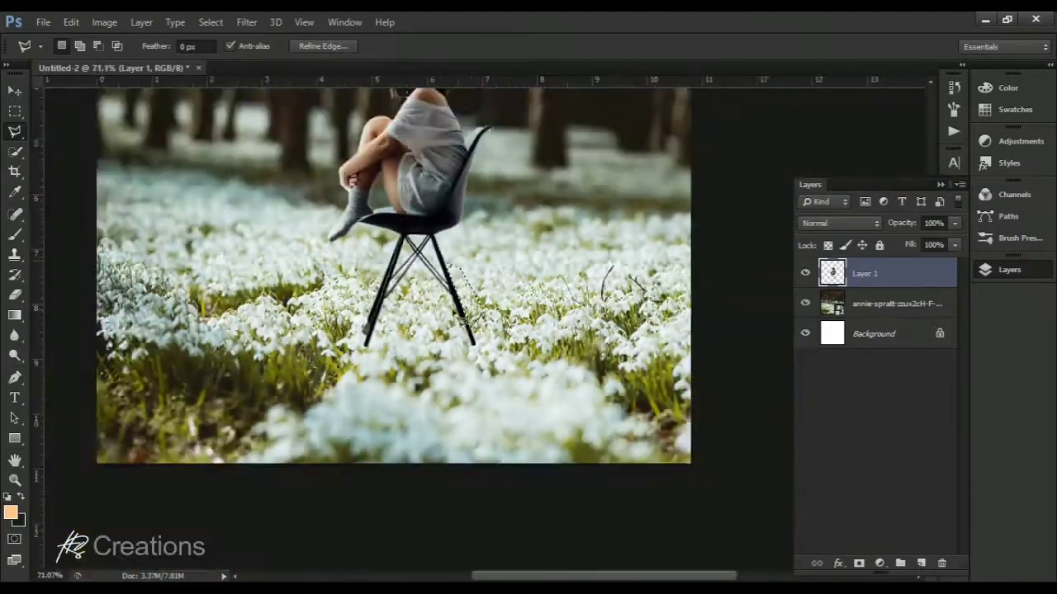
pyautogui.scroll(10, 400, 301)
pyautogui.click(220, 383)
pyautogui.click(227, 392)
pyautogui.click(250, 394)
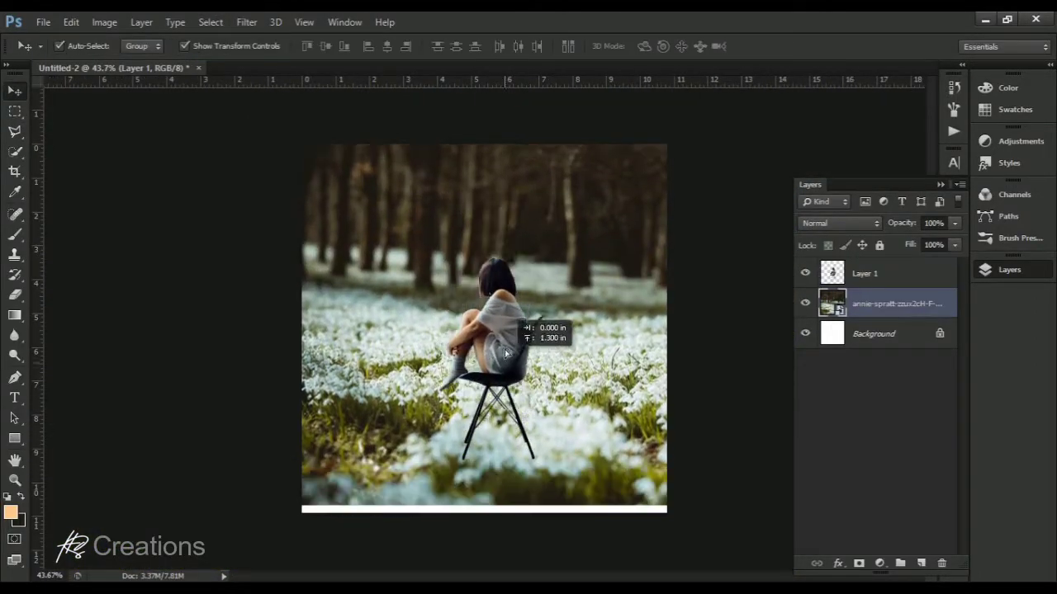
# Step: Reposition the forest photo behind the woman so that it covers the whole canvas
pyautogui.moveTo(518, 330); pyautogui.dragTo(602, 404)
pyautogui.scroll(3, 514, 377)
# Step: Add a new layer above Layer 1 and name it Clone Stamp
pyautogui.click(884, 275)
pyautogui.click(921, 563)
pyautogui.doubleClick(899, 273)
pyautogui.click(944, 167)
pyautogui.doubleClick(861, 273)
pyautogui.write('Sha')
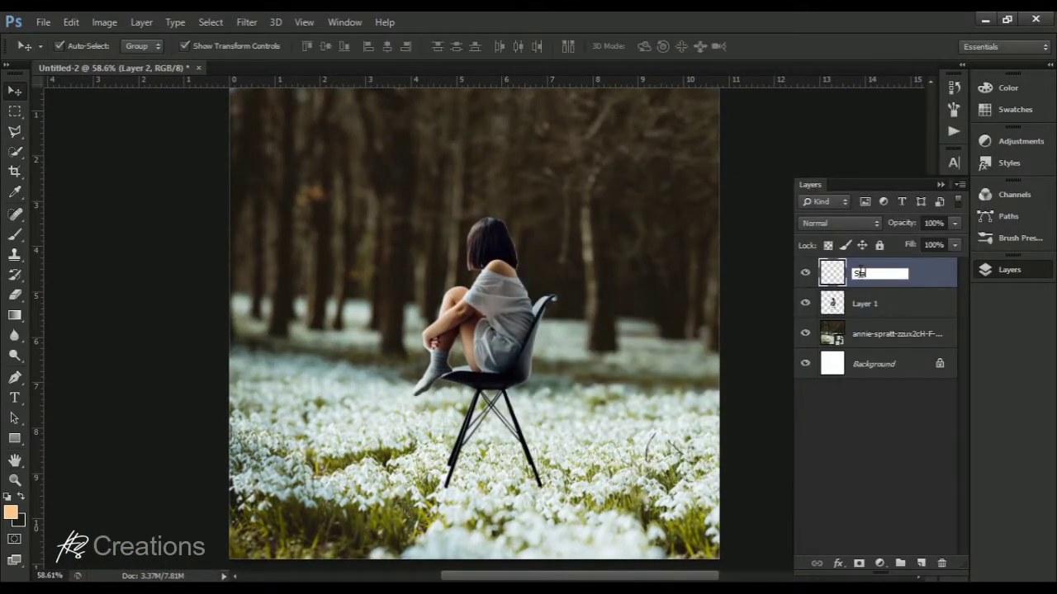
pyautogui.write('lone')
pyautogui.press('Return')
# Step: With the Clone Stamp sampling all layers and a 100 px soft brush, paint flowers over the left chair leg's foot
pyautogui.press('s')
pyautogui.scroll(-2, 528, 397)
pyautogui.scroll(2, 511, 330)
pyautogui.click(78, 46)
pyautogui.click(492, 462)
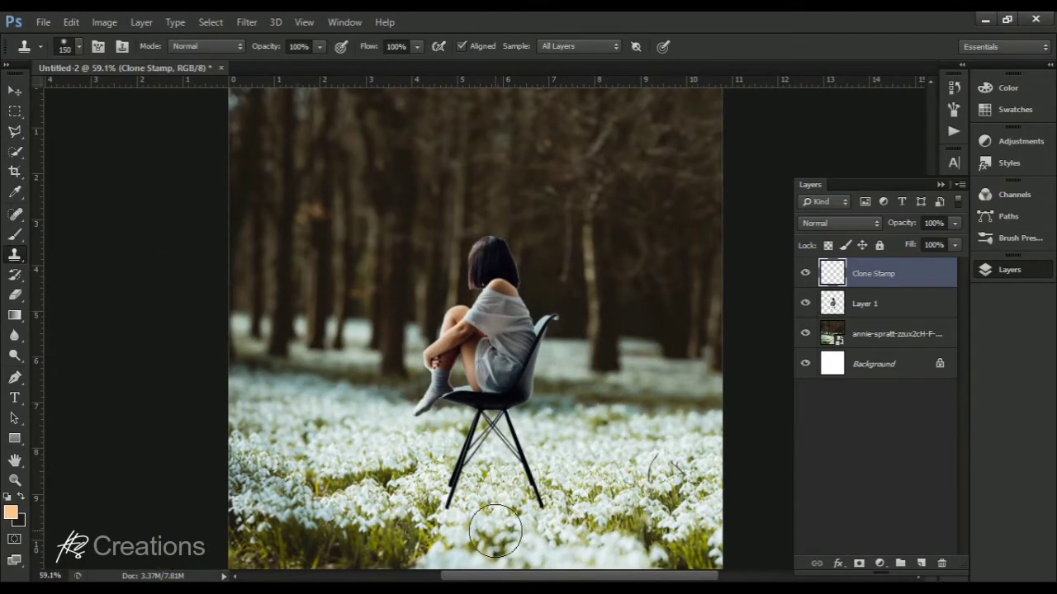
pyautogui.scroll(10, 503, 536)
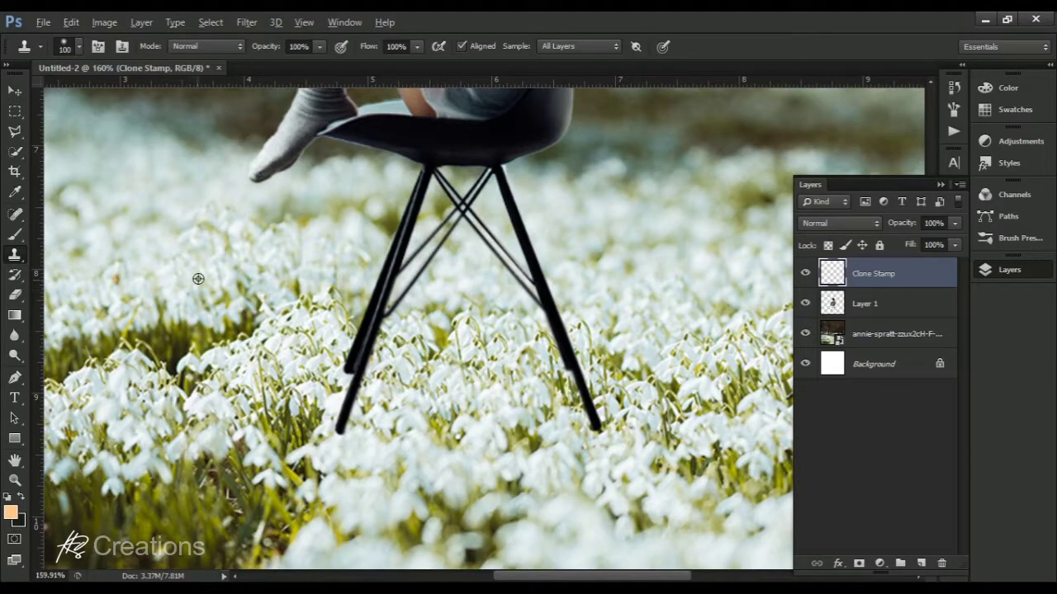
pyautogui.moveTo(293, 421)
pyautogui.mouseDown()
pyautogui.moveTo(350, 424)
pyautogui.moveTo(351, 376)
pyautogui.mouseUp()
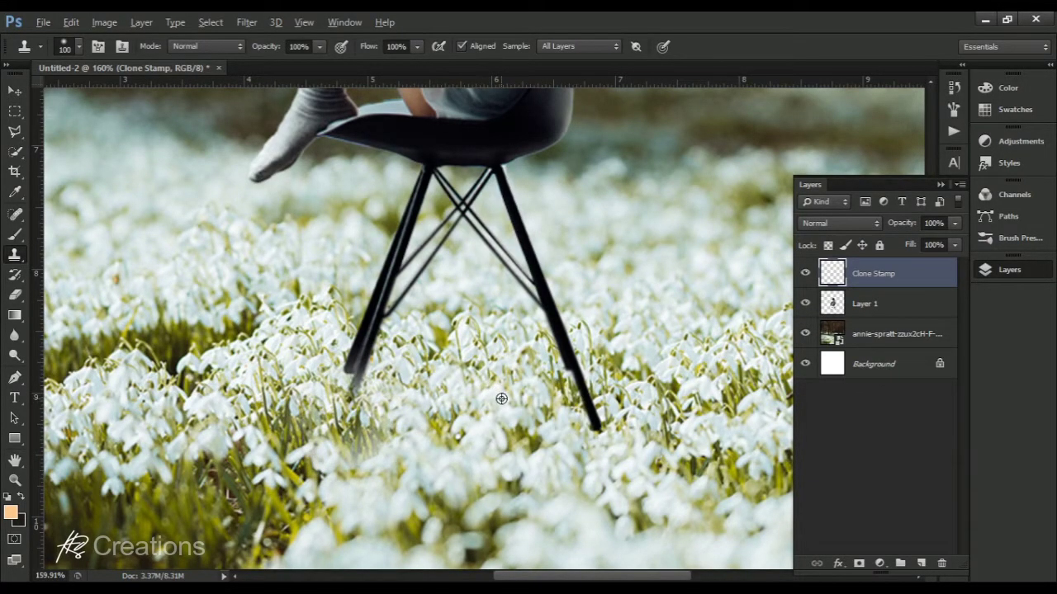
# Step: Clone flowers over the foot of the right chair leg
pyautogui.moveTo(595, 412); pyautogui.dragTo(619, 425)
pyautogui.scroll(-6, 578, 417)
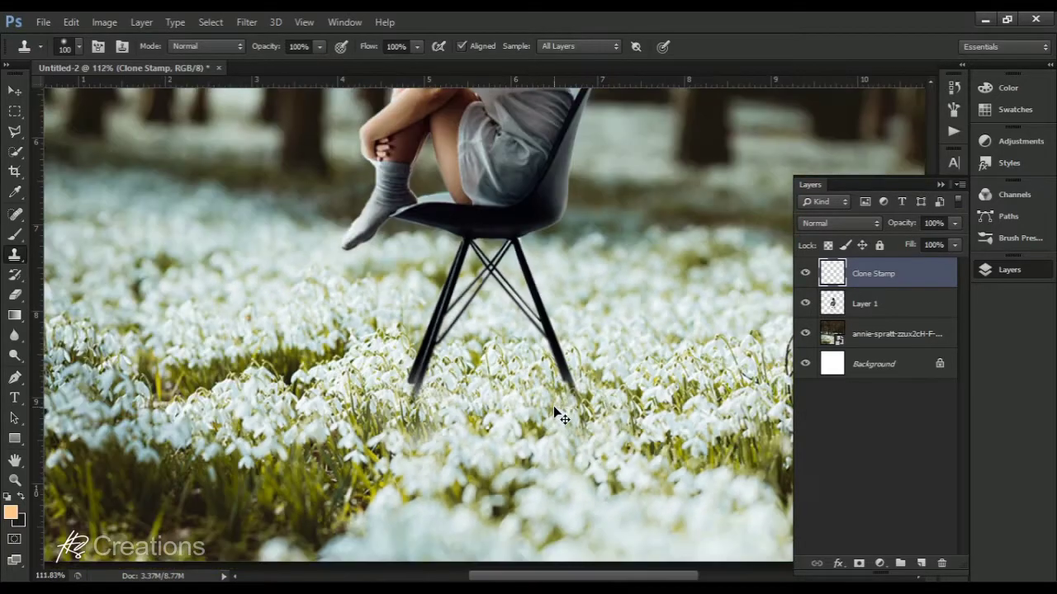
pyautogui.scroll(6, 564, 425)
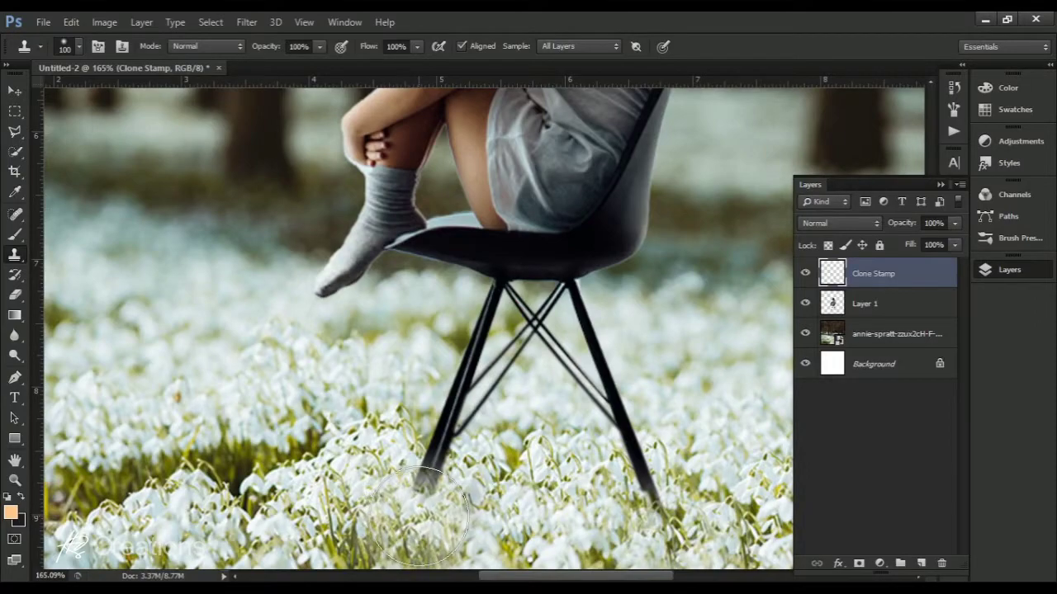
pyautogui.scroll(-2, 508, 450)
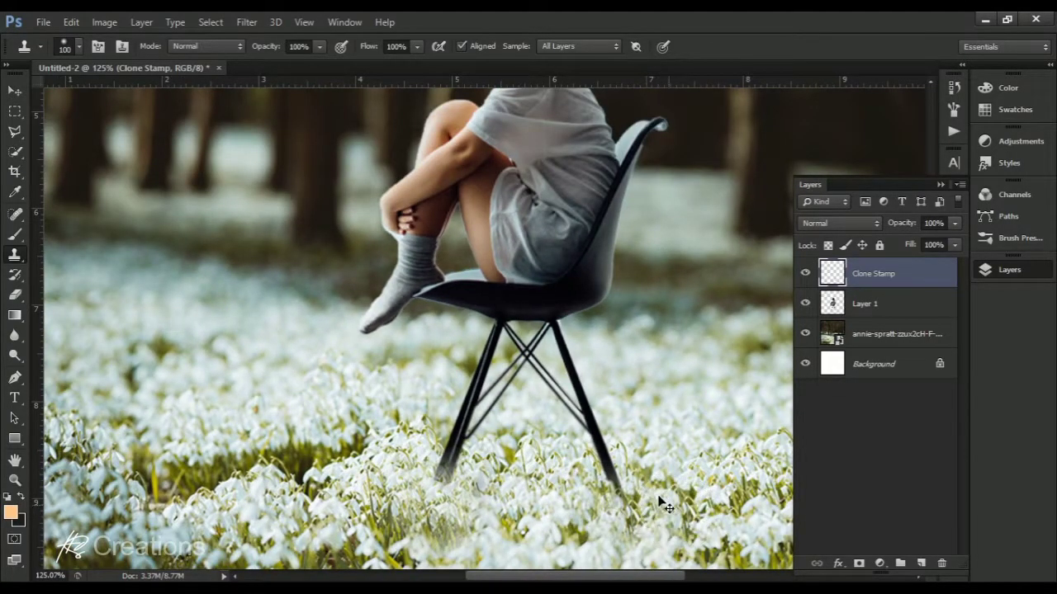
pyautogui.scroll(-1, 553, 443)
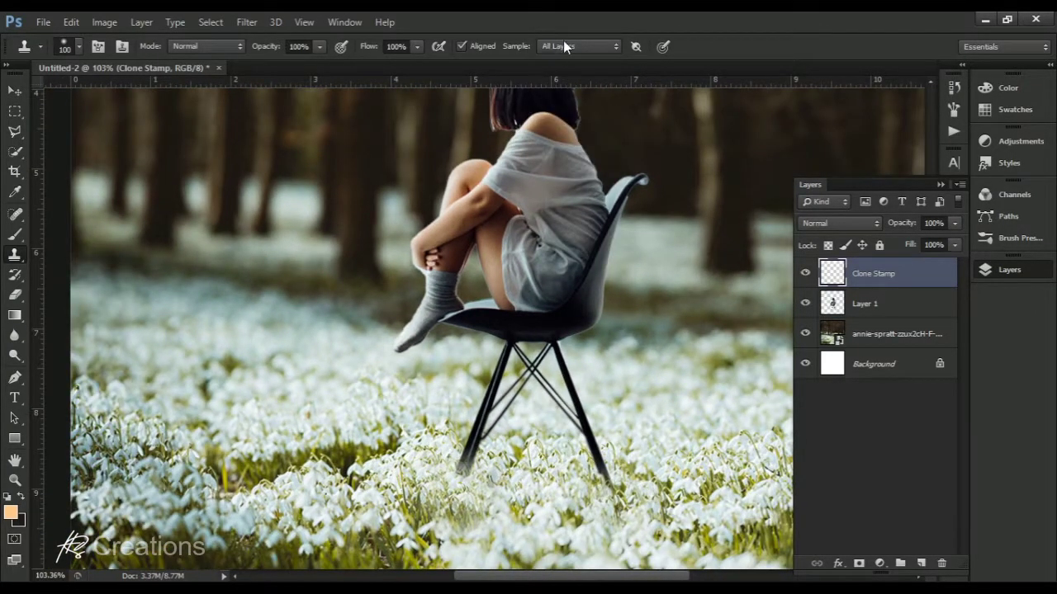
# Step: Resample the nearby flowers and clone more of them around the foot of the left chair leg
pyautogui.click(564, 47)
pyautogui.moveTo(491, 487); pyautogui.dragTo(495, 474)
pyautogui.scroll(-5, 617, 460)
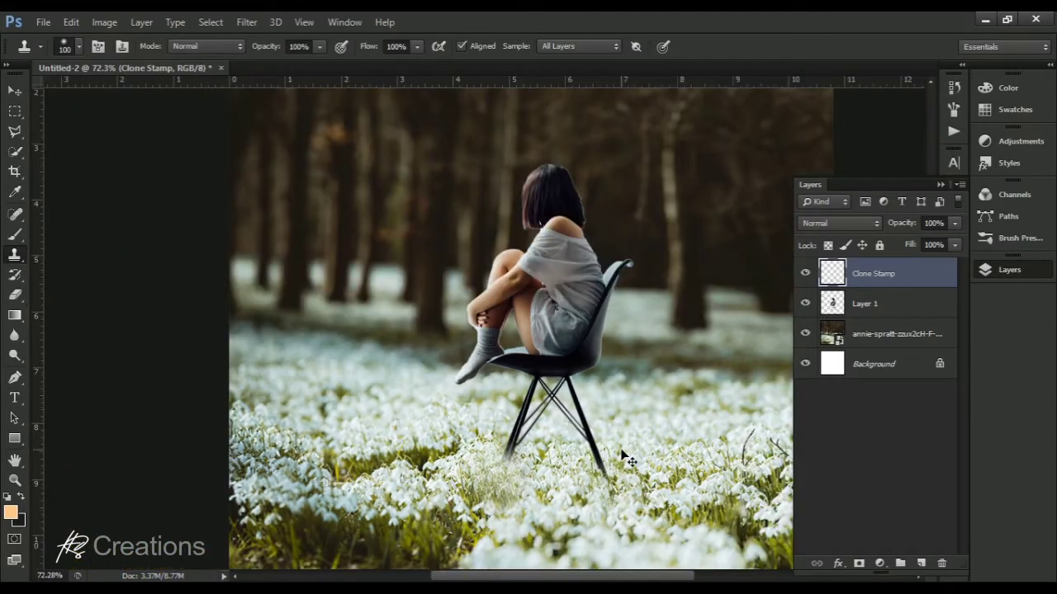
pyautogui.scroll(6, 466, 481)
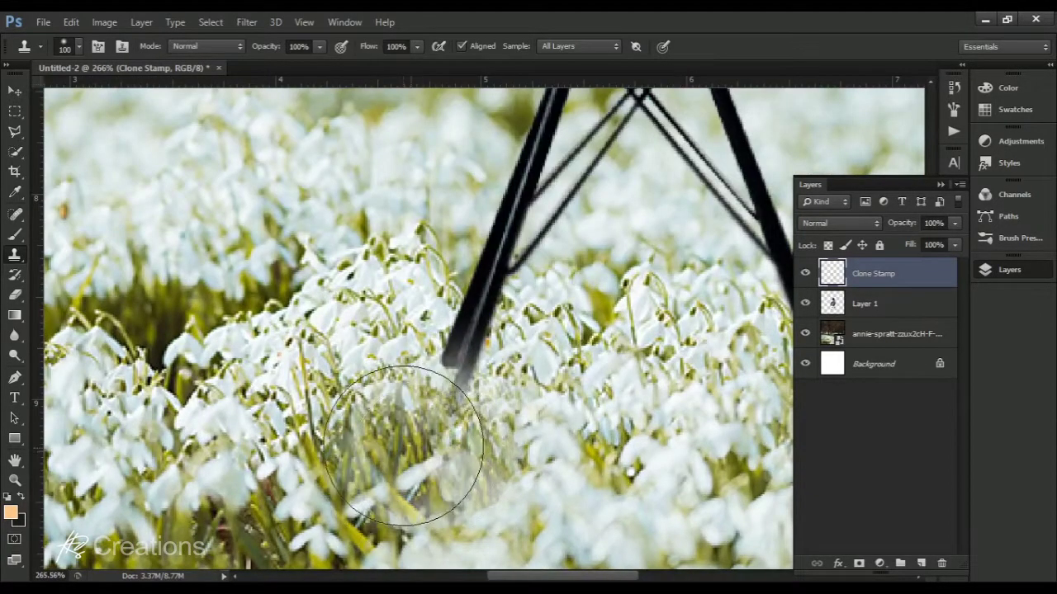
pyautogui.keyDown('alt'); pyautogui.click(460, 434); pyautogui.keyUp('alt')
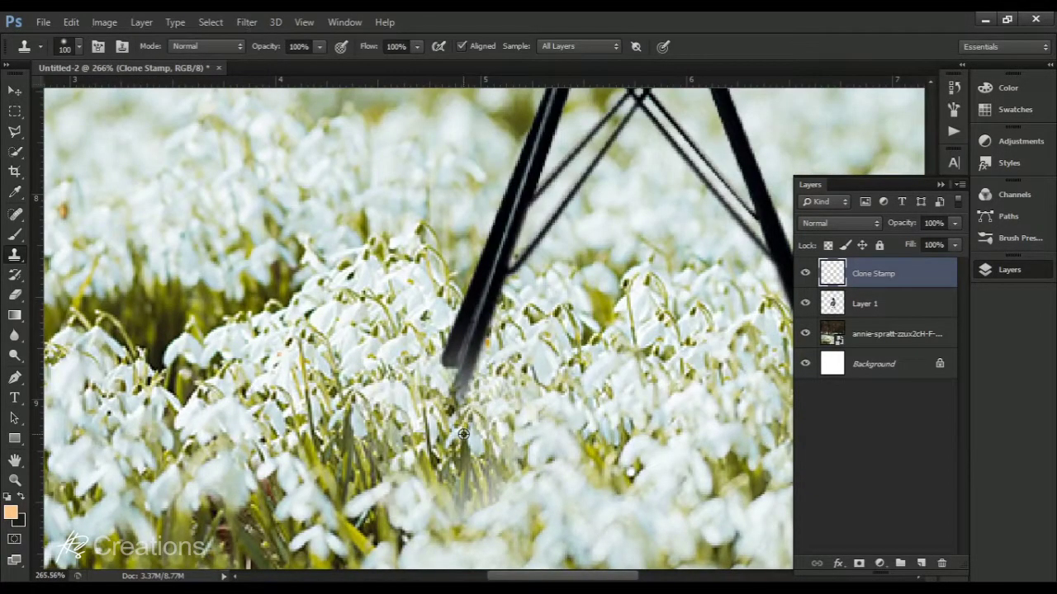
pyautogui.click(456, 373)
pyautogui.scroll(-8, 689, 509)
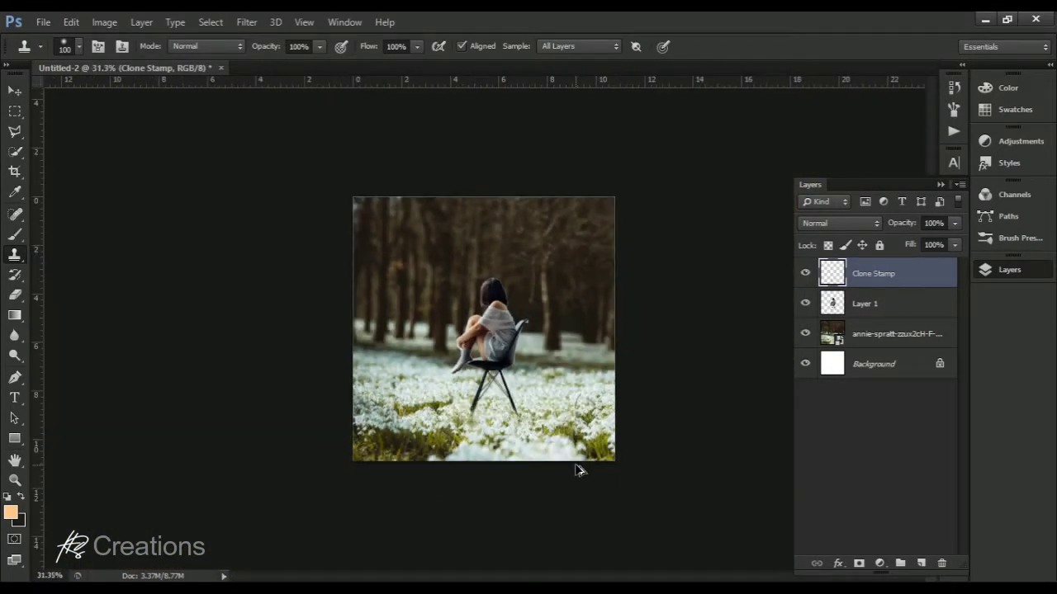
# Step: Undo the last clone strokes over the lower part of the left chair leg
pyautogui.scroll(5, 508, 484)
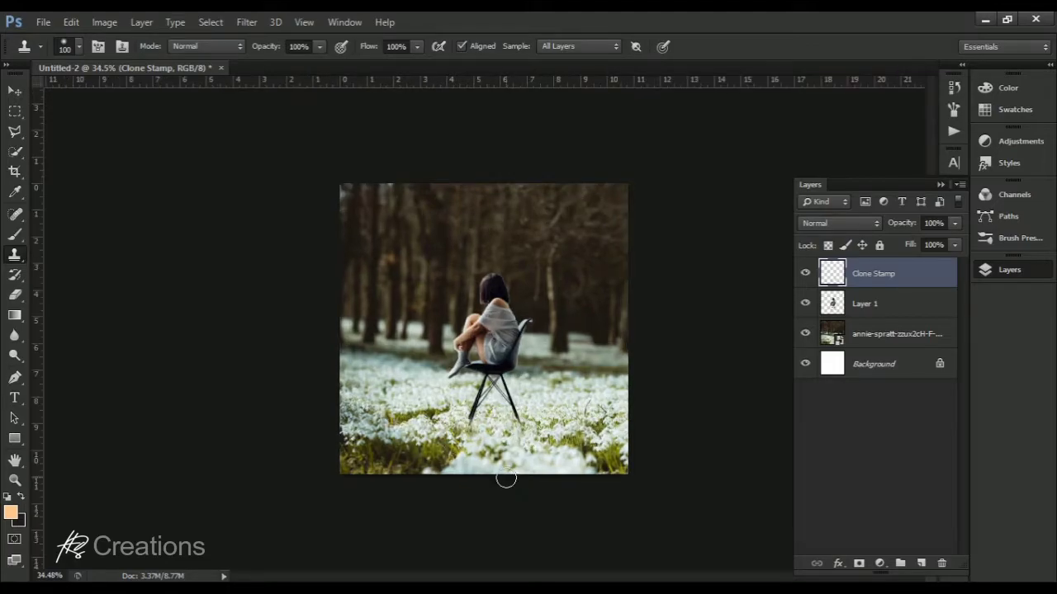
pyautogui.scroll(6, 506, 496)
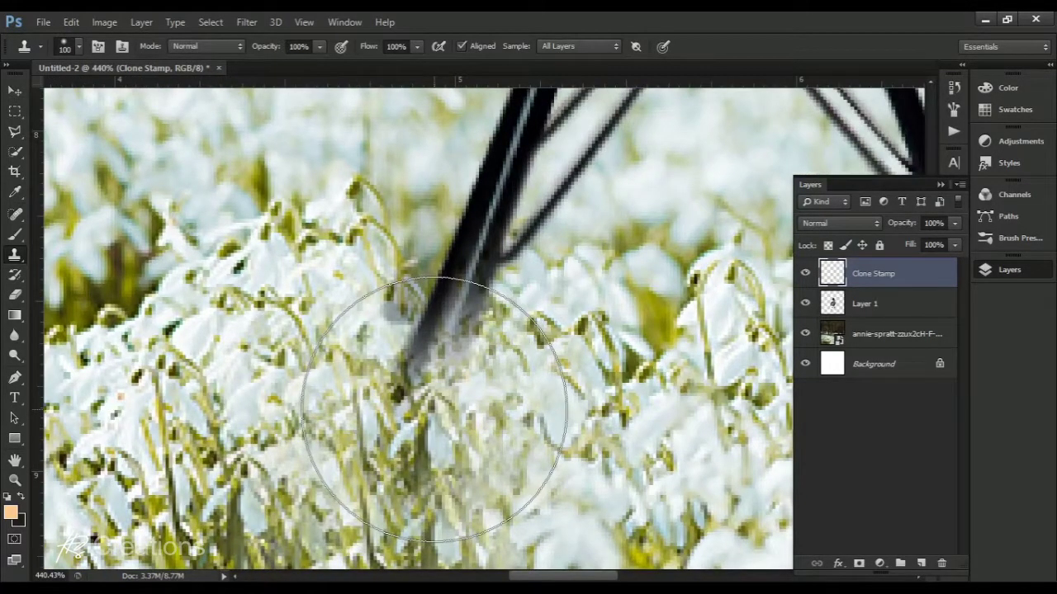
pyautogui.hotkey('ctrl', 'alt', 'z')
pyautogui.hotkey('ctrl', 'alt', 'z')
pyautogui.hotkey('ctrl', 'alt', 'z')
# Step: Reduce the clone brush to 35 px and clone flowers over the blunt foot of the rear left chair leg
pyautogui.press('[')
pyautogui.press('[')
pyautogui.press('[')
pyautogui.press('[')
pyautogui.press('[')
pyautogui.press('[')
pyautogui.press('[')
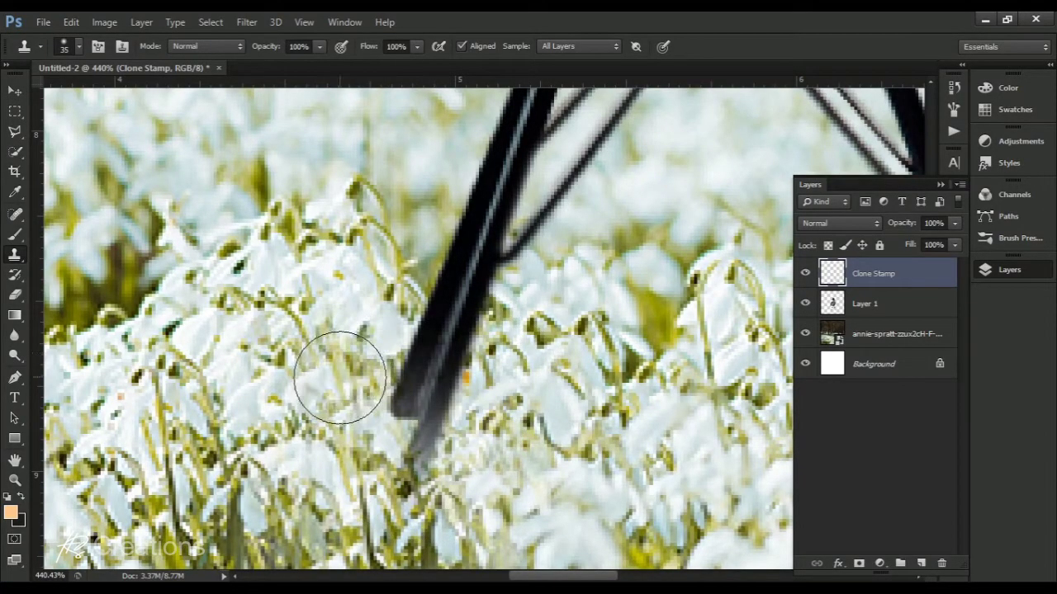
pyautogui.keyDown('alt'); pyautogui.click(338, 373); pyautogui.keyUp('alt')
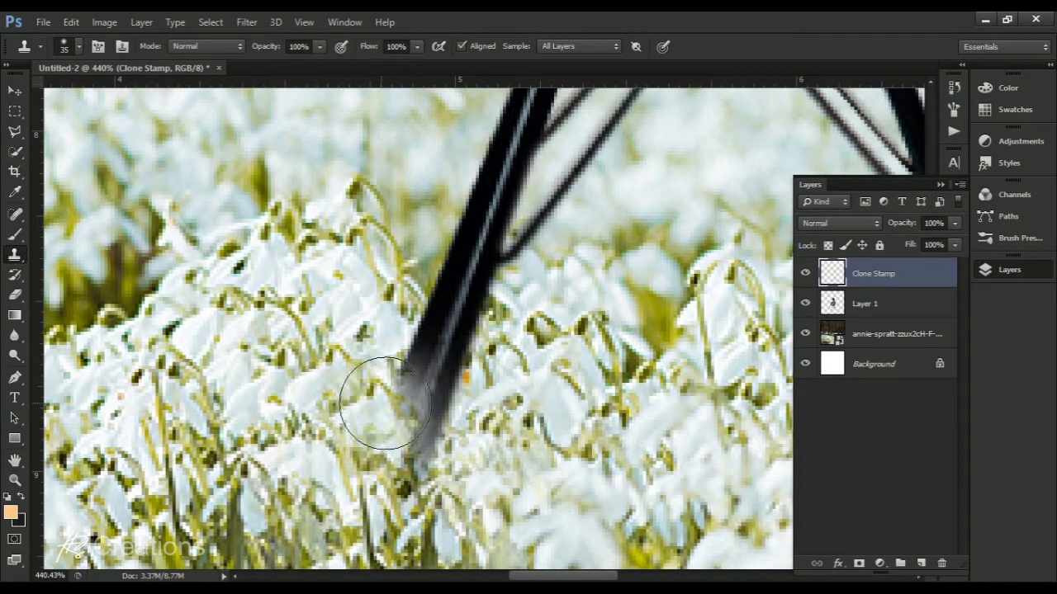
pyautogui.click(388, 401)
pyautogui.scroll(-7, 468, 425)
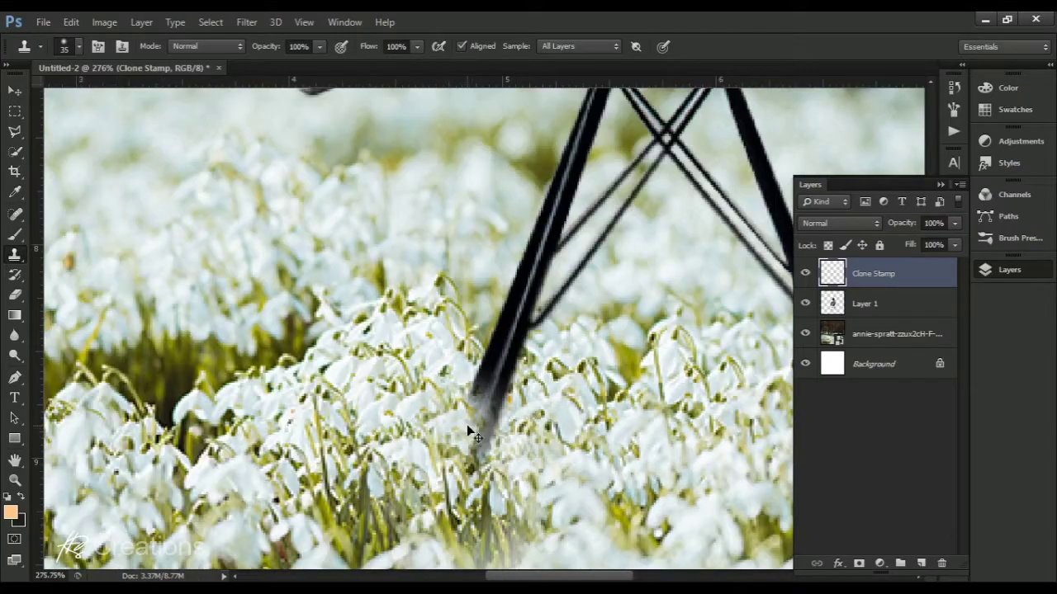
# Step: Review the soft cloned flowers around the chair legs and remove them from the feet to restore the full legs
pyautogui.scroll(5, 615, 447)
pyautogui.scroll(2, 578, 442)
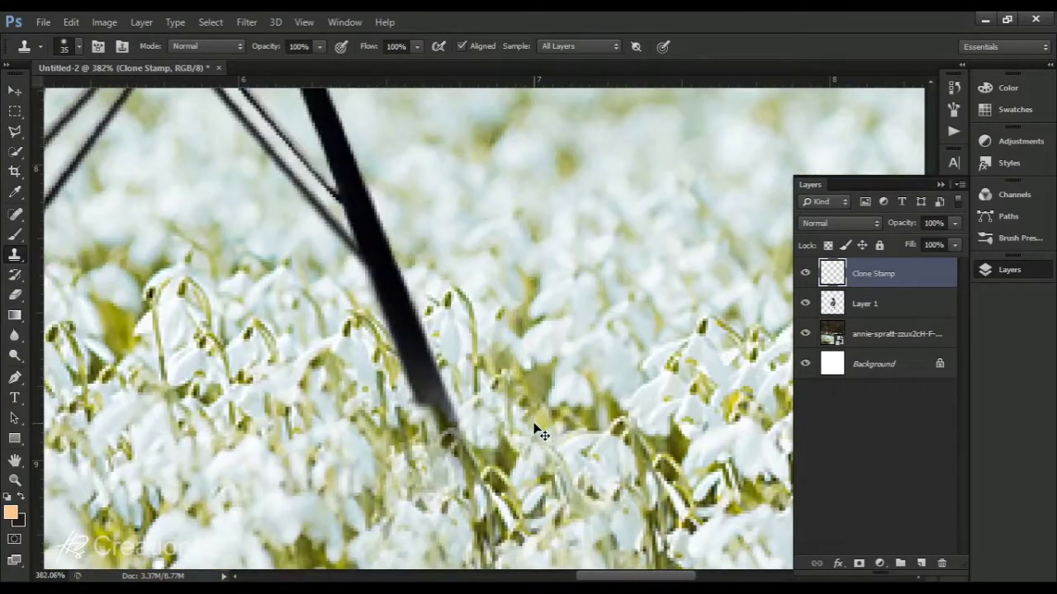
pyautogui.scroll(-3, 498, 472)
pyautogui.scroll(-8, 502, 477)
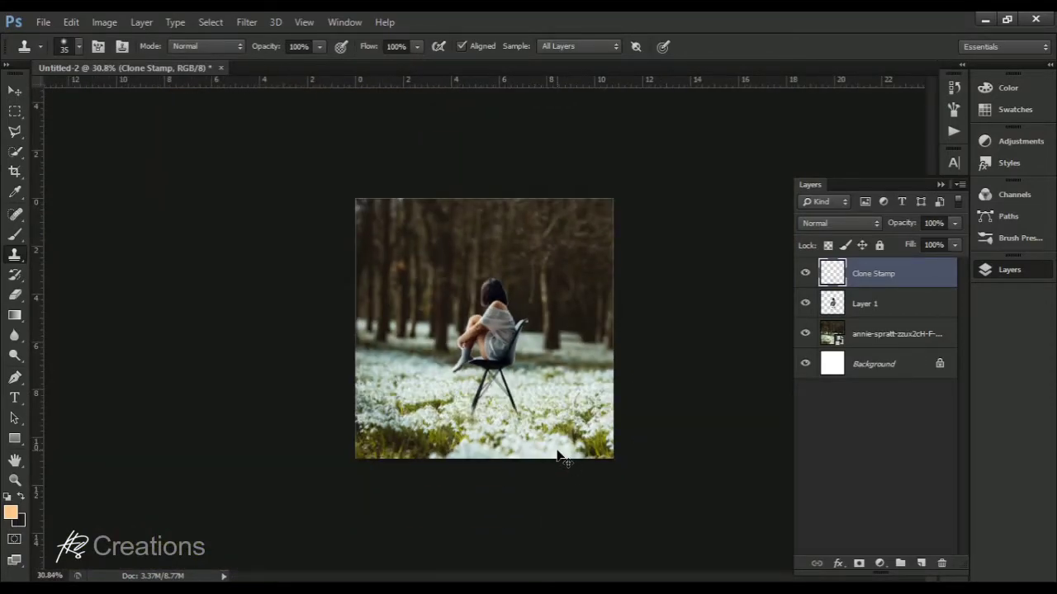
pyautogui.scroll(8, 453, 446)
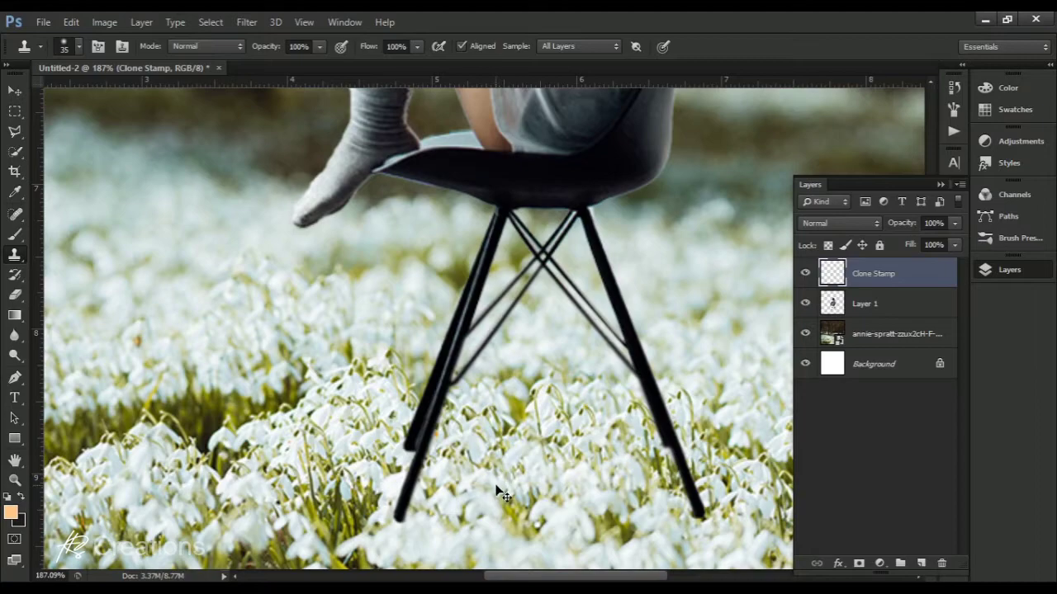
pyautogui.scroll(2, 498, 474)
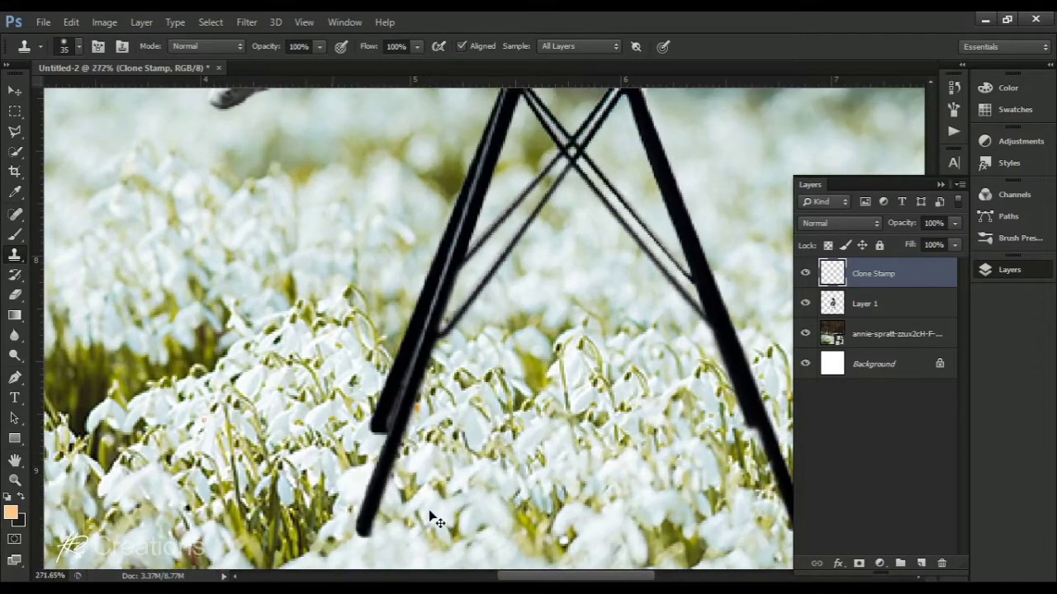
# Step: Choose a 2500 px grass-shaped brush tip for the Clone Stamp and set its size to 154 px
pyautogui.click(76, 49)
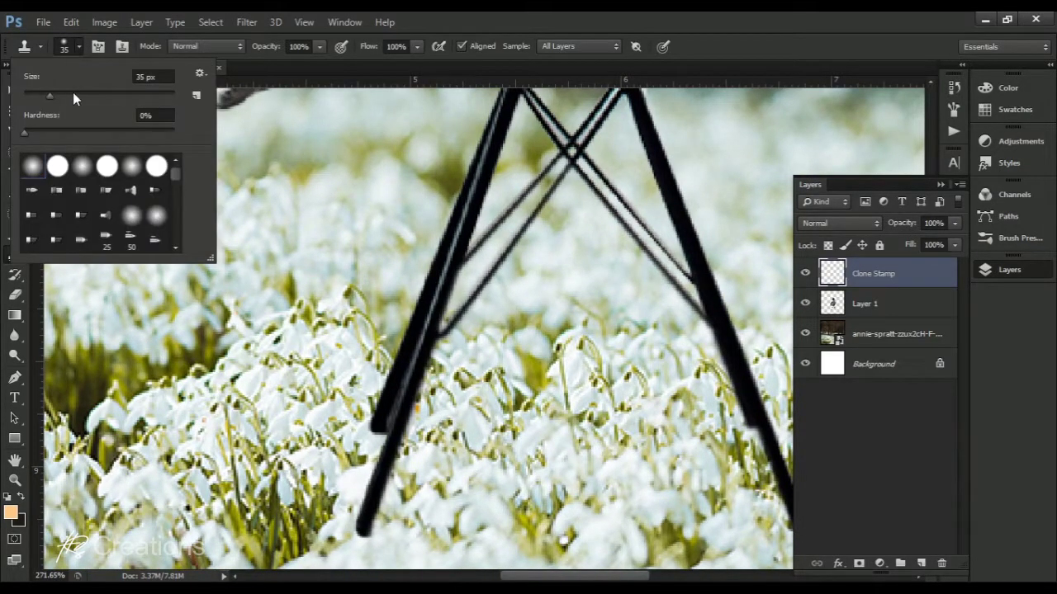
pyautogui.moveTo(175, 174)
pyautogui.mouseDown()
pyautogui.moveTo(175, 239)
pyautogui.moveTo(175, 227)
pyautogui.mouseUp()
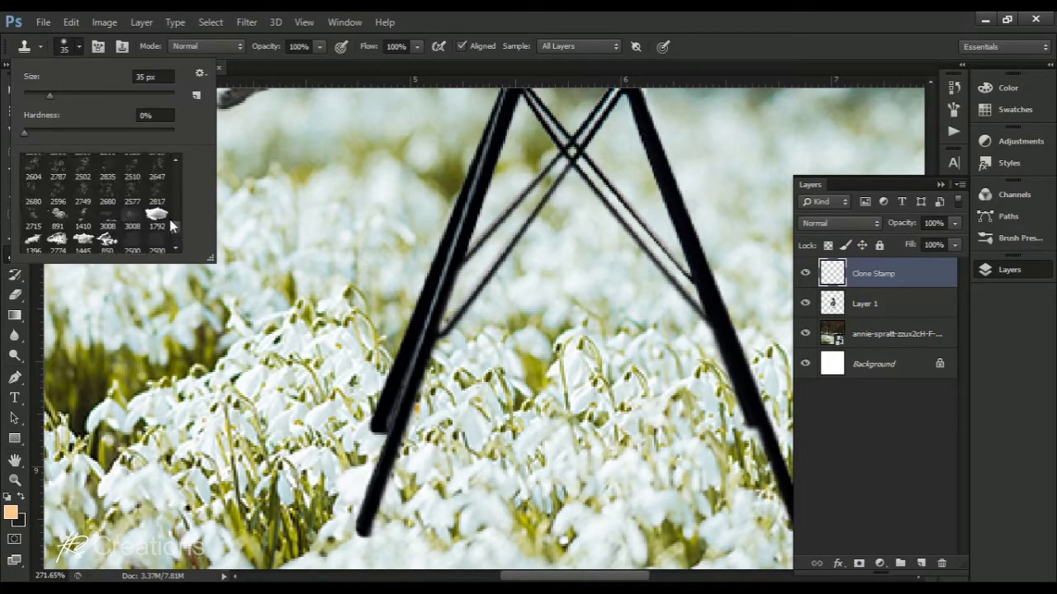
pyautogui.scroll(-1, 157, 226)
pyautogui.scroll(-7, 149, 233)
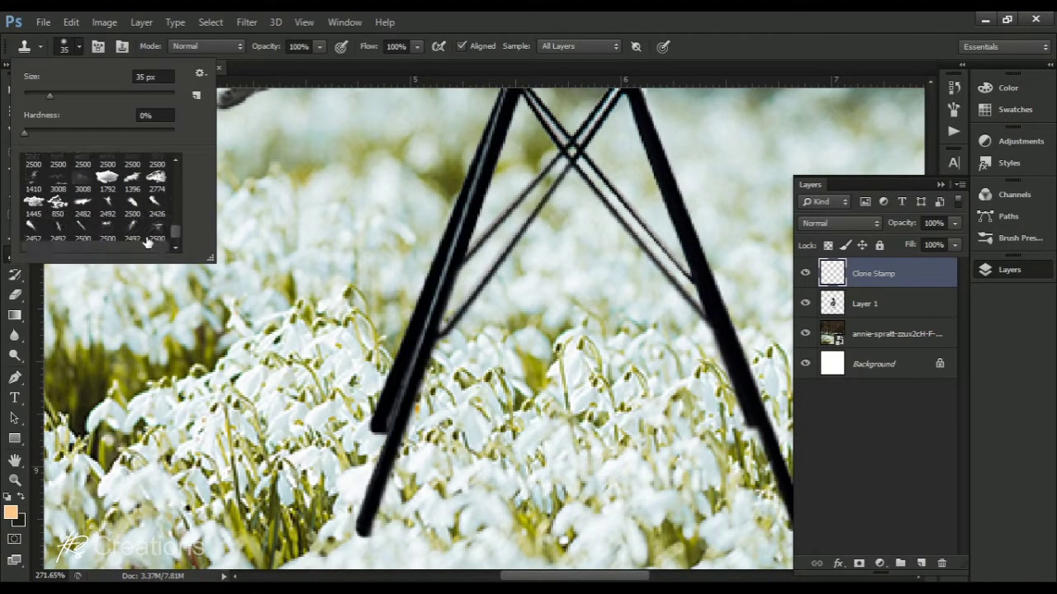
pyautogui.scroll(6, 146, 241)
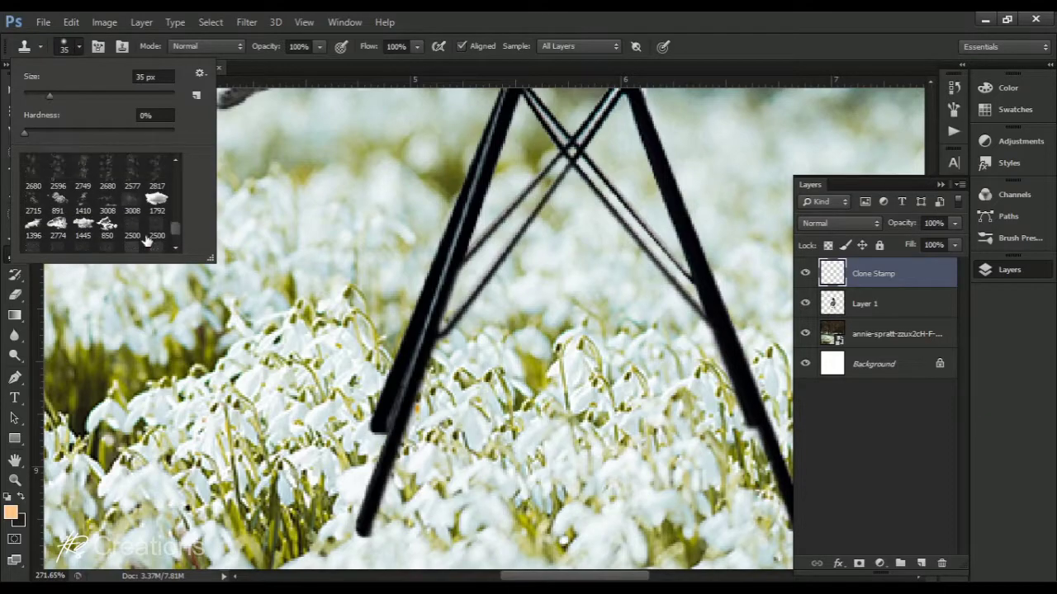
pyautogui.scroll(-3, 147, 240)
pyautogui.scroll(9, 147, 240)
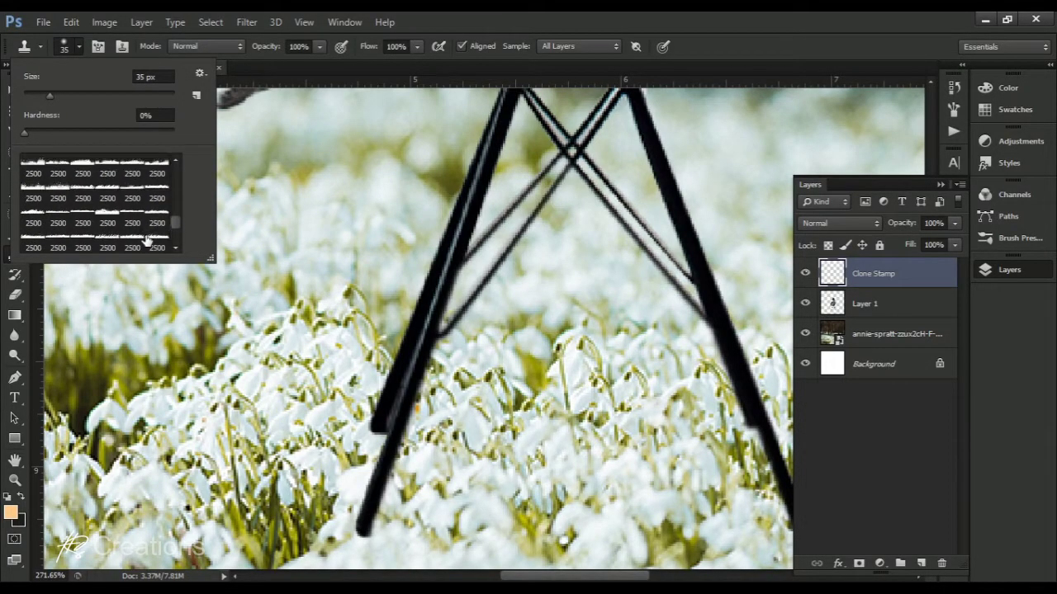
pyautogui.scroll(3, 138, 237)
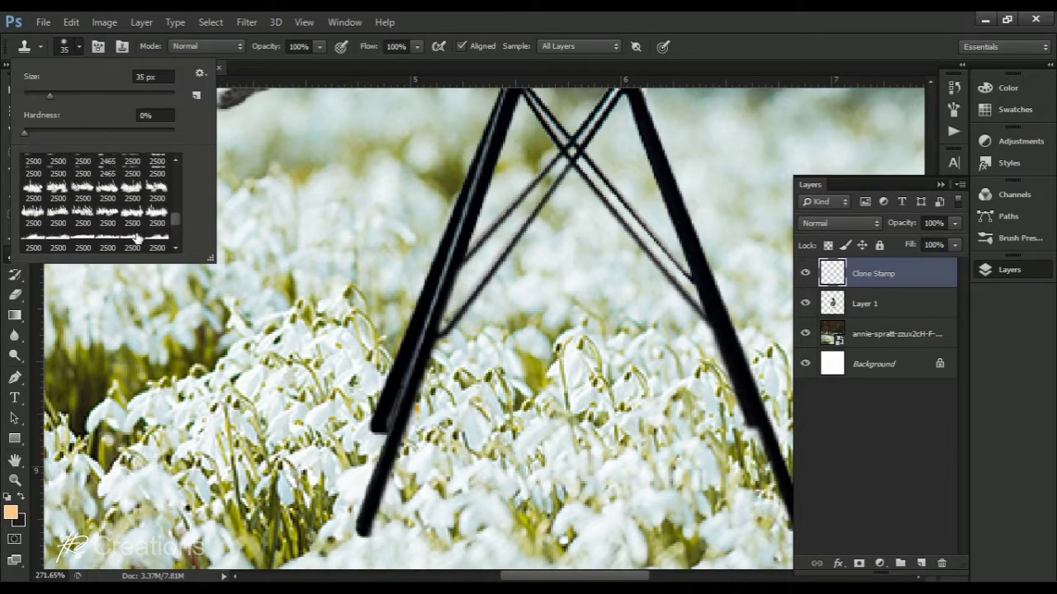
pyautogui.click(109, 188)
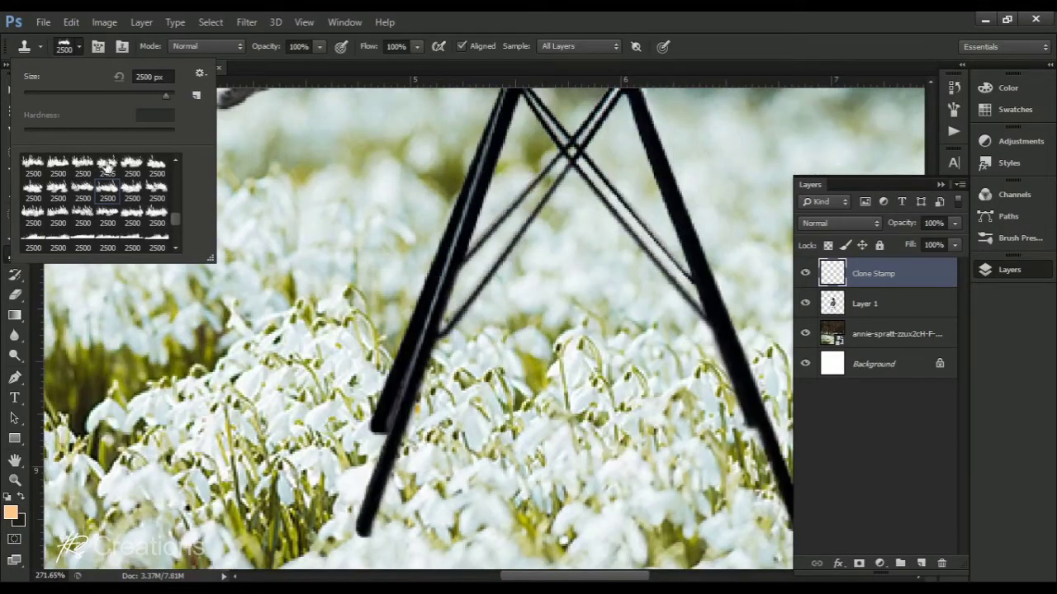
pyautogui.click(120, 97)
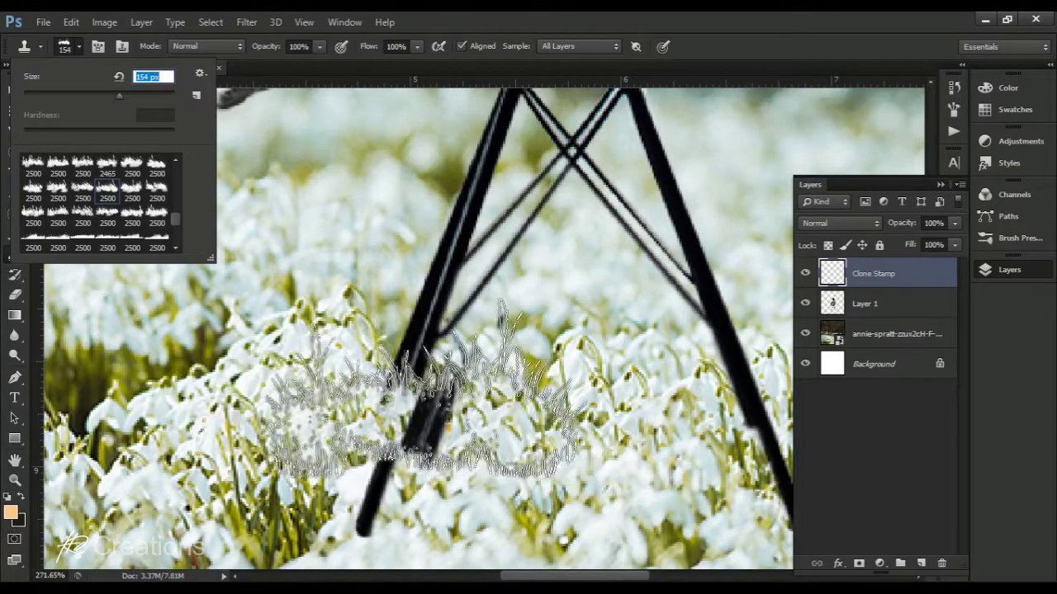
pyautogui.write('[[[')
pyautogui.click(308, 370)
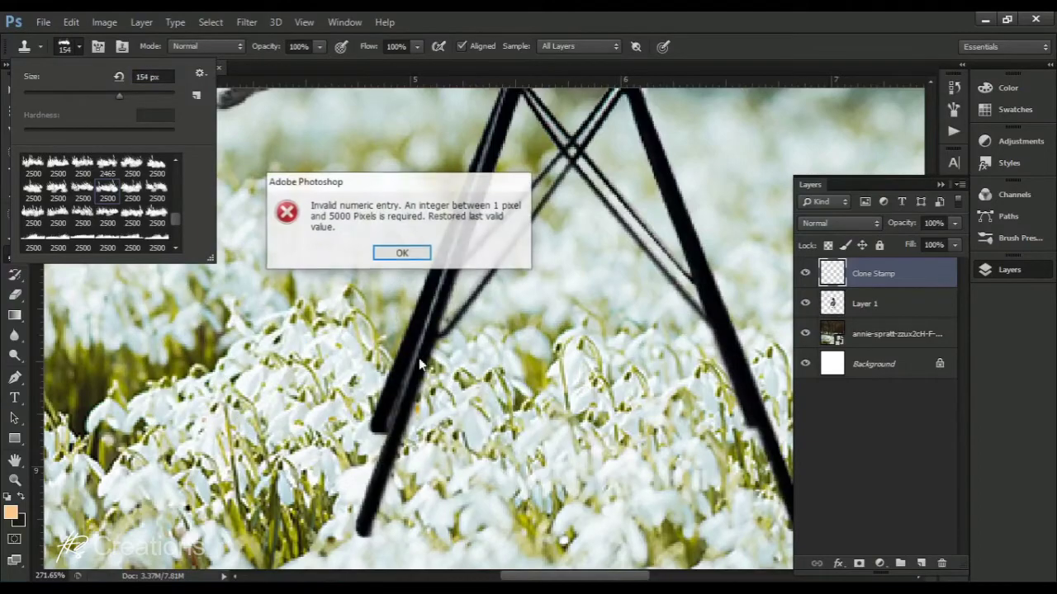
pyautogui.click(401, 254)
# Step: Try cloning flowers over the left chair legs with the 154 px grass brush and undo the strokes
pyautogui.scroll(-2, 382, 276)
pyautogui.scroll(2, 380, 355)
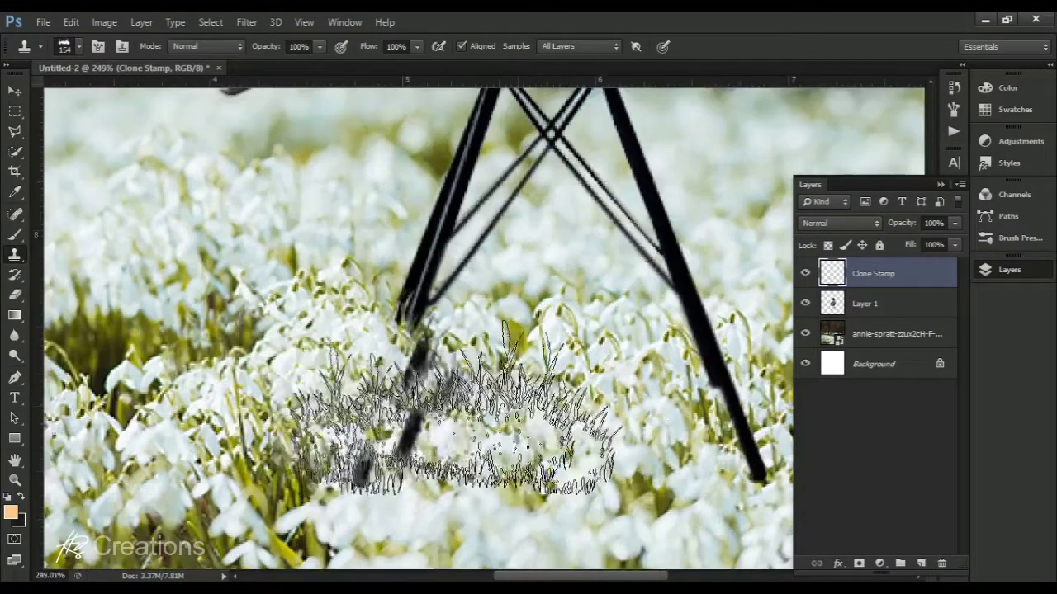
pyautogui.hotkey('ctrl', 'alt', 'z')
pyautogui.hotkey('ctrl', 'alt', 'z')
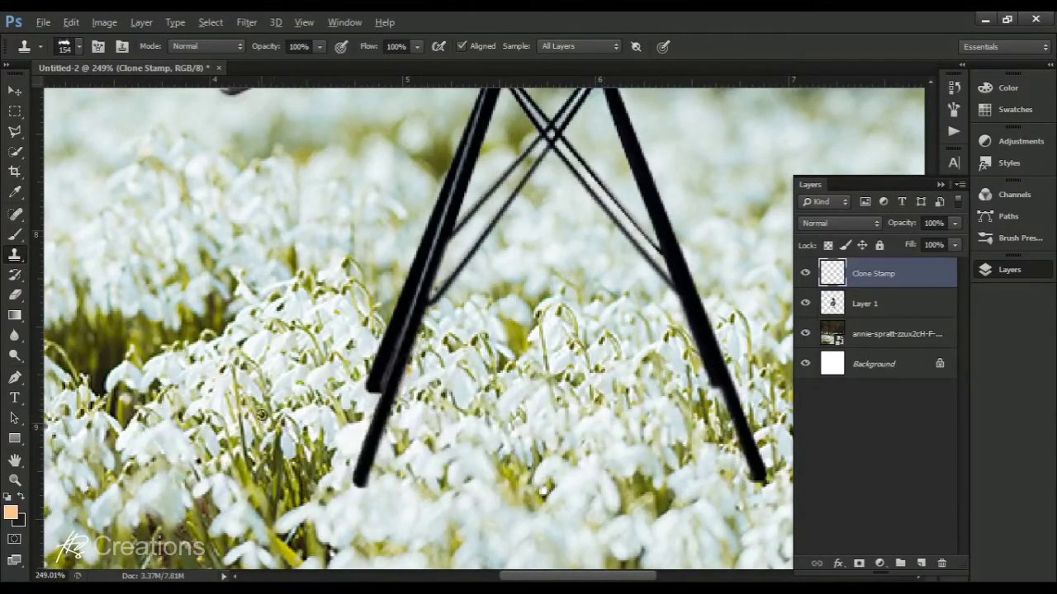
# Step: Reduce the grass brush to 125 px, sample the flowers beside the chair and clone them over the front left leg's foot
pyautogui.keyDown('alt'); pyautogui.click(263, 420); pyautogui.keyUp('alt')
pyautogui.scroll(-2, 504, 363)
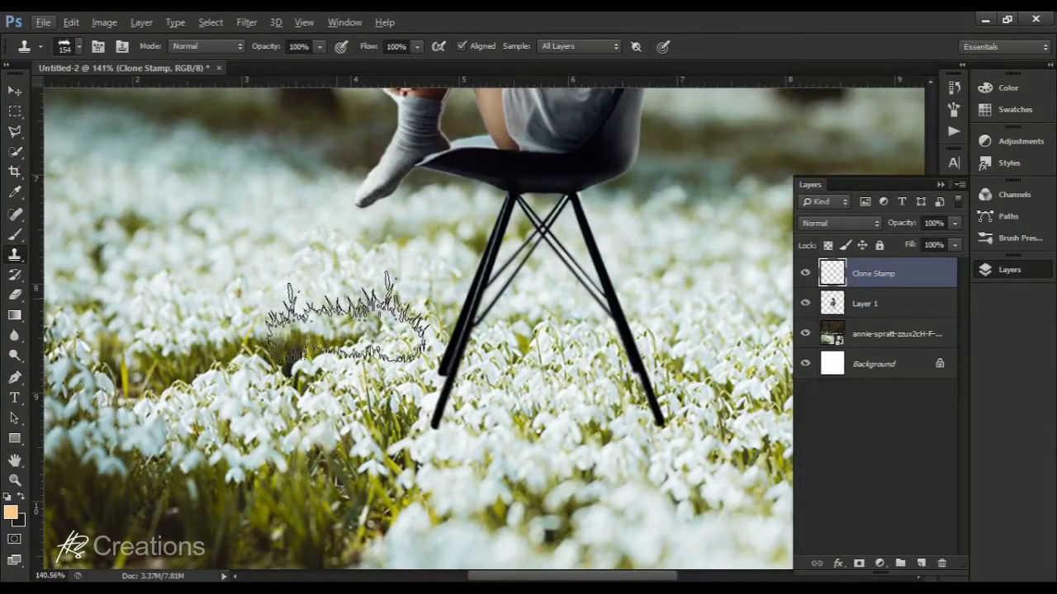
pyautogui.press('[')
pyautogui.press('[')
pyautogui.scroll(2, 422, 351)
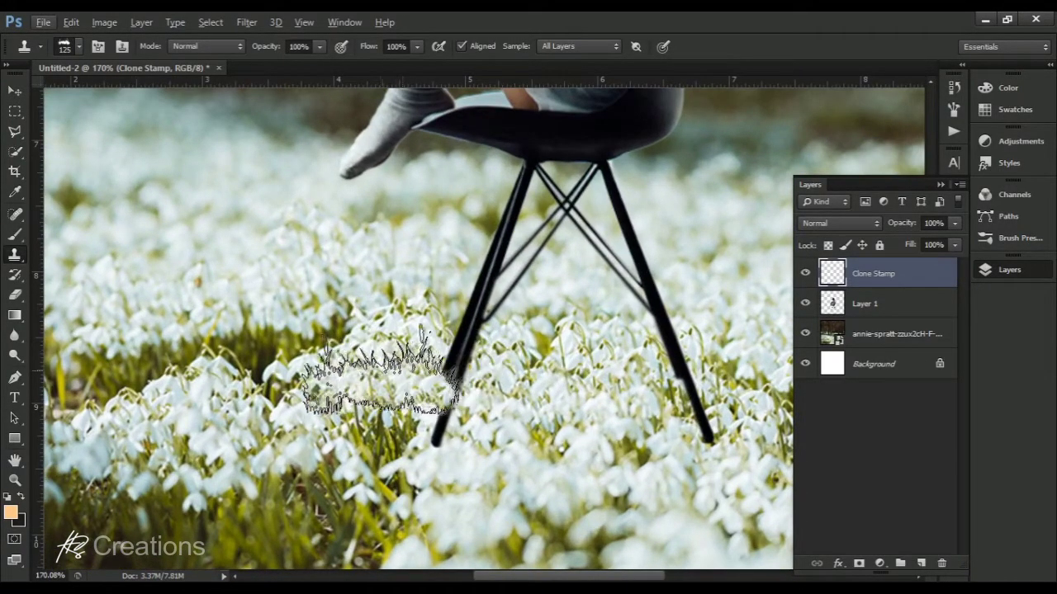
pyautogui.keyDown('alt'); pyautogui.click(358, 367); pyautogui.keyUp('alt')
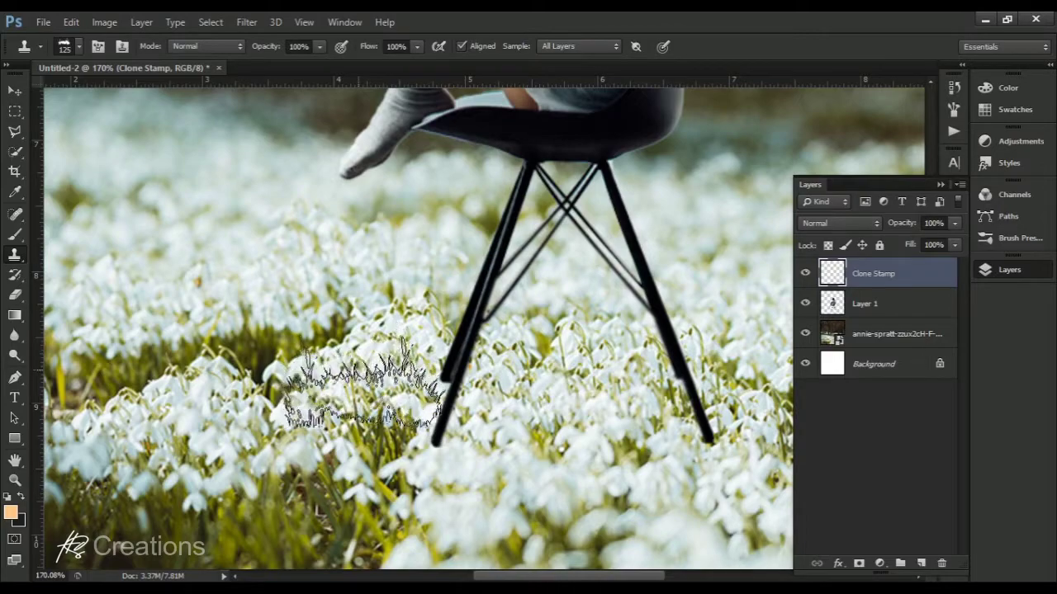
pyautogui.click(455, 433)
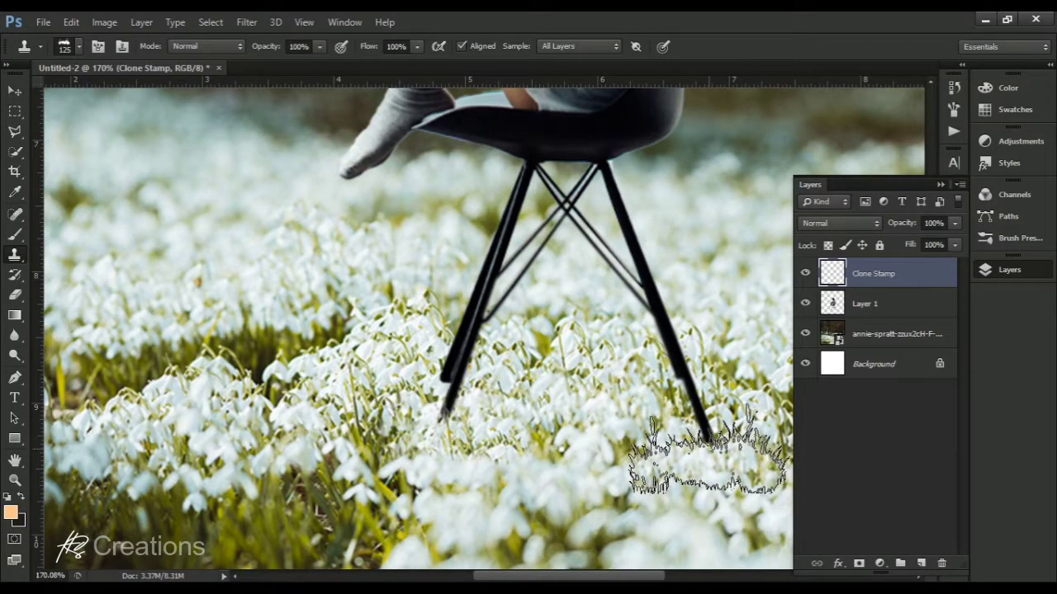
# Step: Set the grass brush tip's angle to 25° and clone flowers over the foot of the front right chair leg
pyautogui.scroll(-7, 627, 423)
pyautogui.scroll(-1, 420, 427)
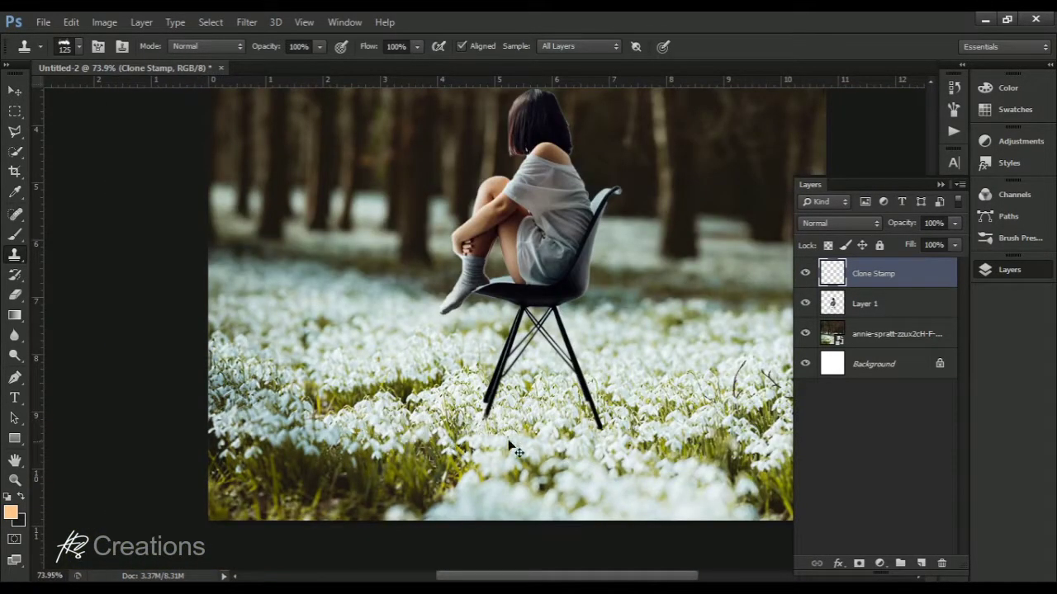
pyautogui.scroll(7, 691, 451)
pyautogui.scroll(1, 578, 404)
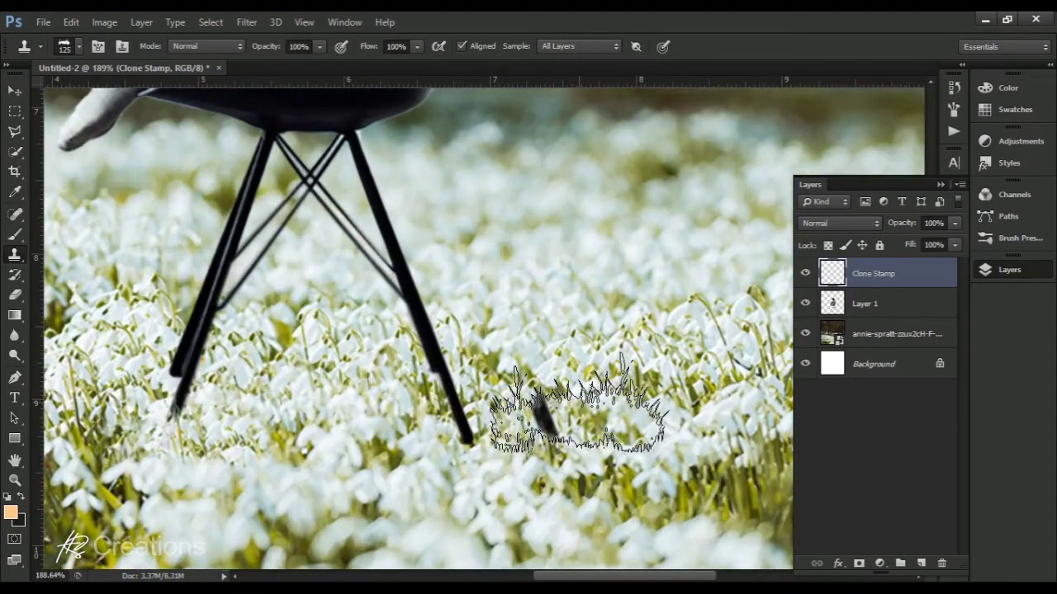
pyautogui.click(955, 111)
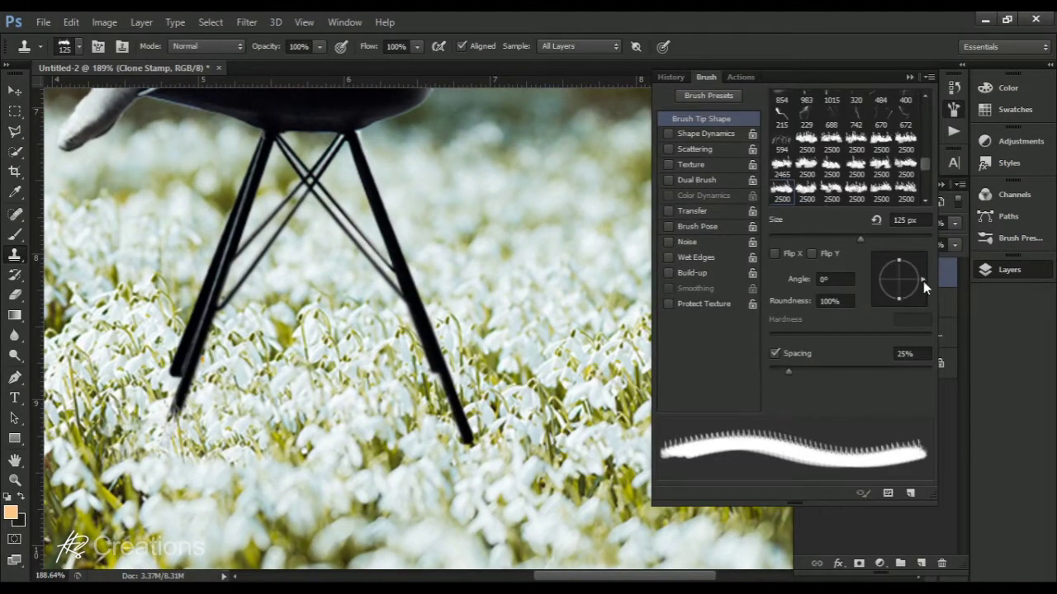
pyautogui.moveTo(922, 285); pyautogui.dragTo(921, 266)
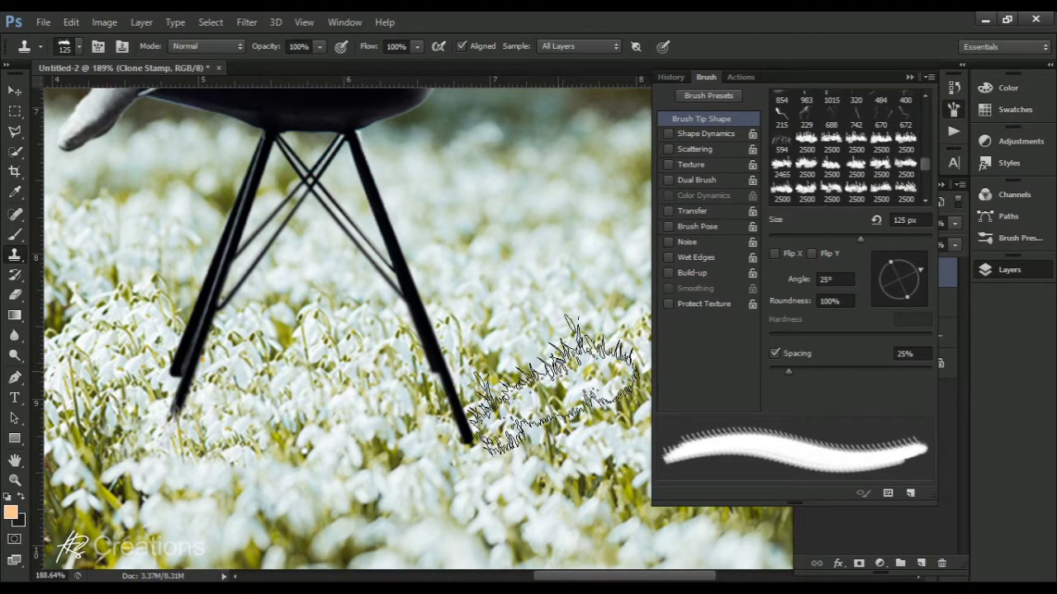
pyautogui.scroll(-2, 429, 446)
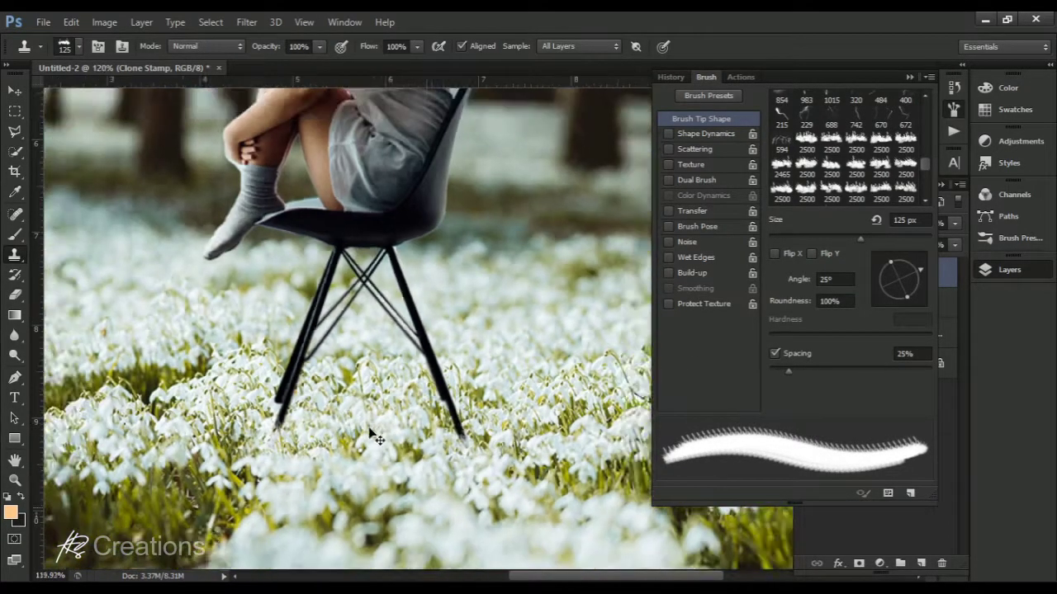
pyautogui.scroll(-4, 374, 440)
# Step: Switch to another grass brush tip at 91 px and 0° and clone flowers over the foot of the rear left leg
pyautogui.scroll(5, 487, 463)
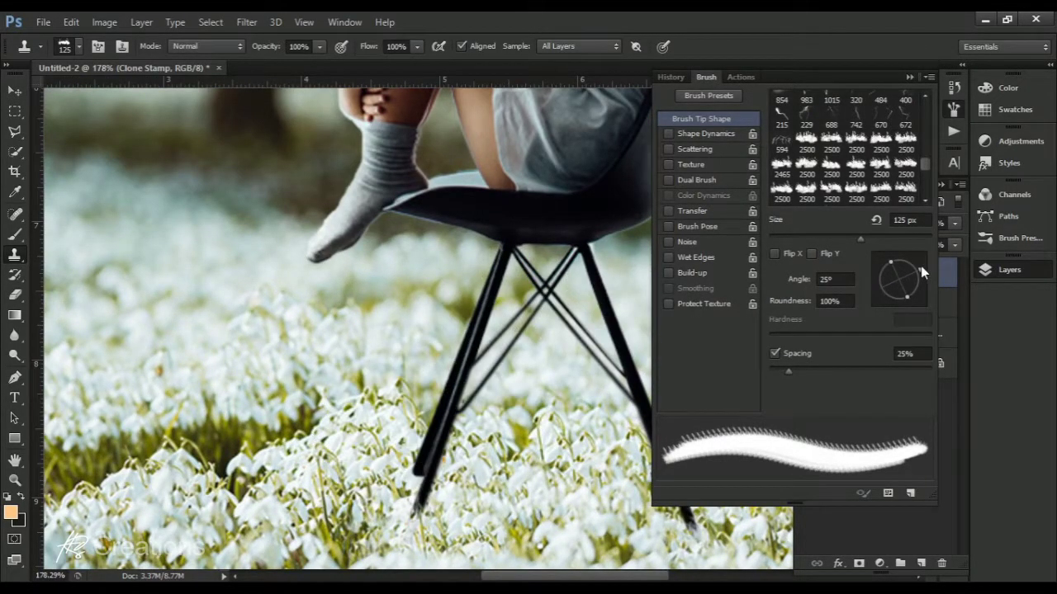
pyautogui.moveTo(921, 266)
pyautogui.mouseDown()
pyautogui.moveTo(923, 287)
pyautogui.moveTo(919, 276)
pyautogui.mouseUp()
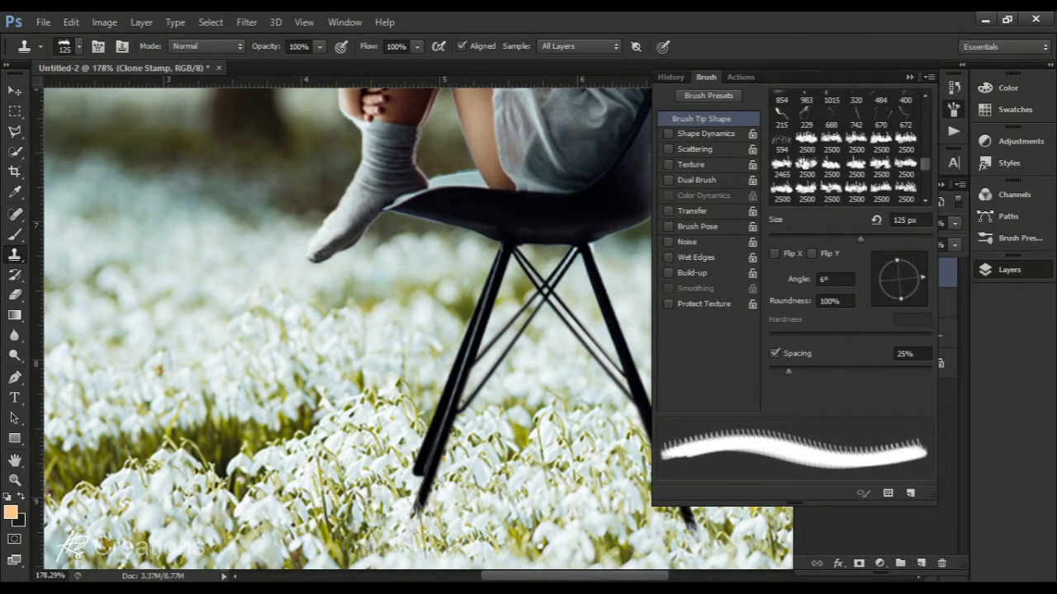
pyautogui.click(809, 144)
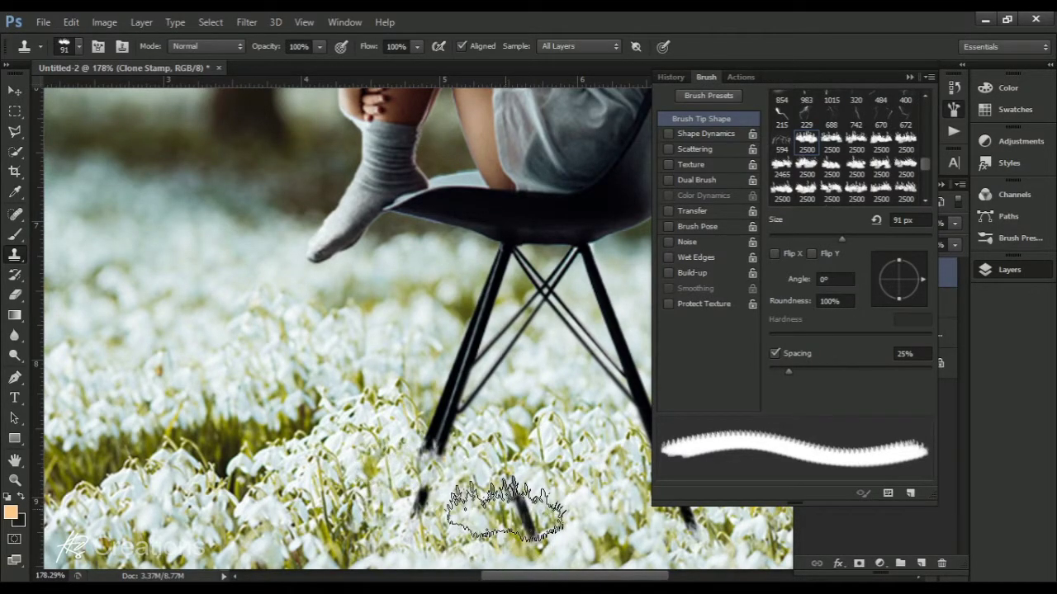
# Step: Outline the covered part of the front left leg with the Polygonal Lasso, delete the cloned flowers inside it and deselect
pyautogui.scroll(7, 491, 519)
pyautogui.scroll(3, 446, 508)
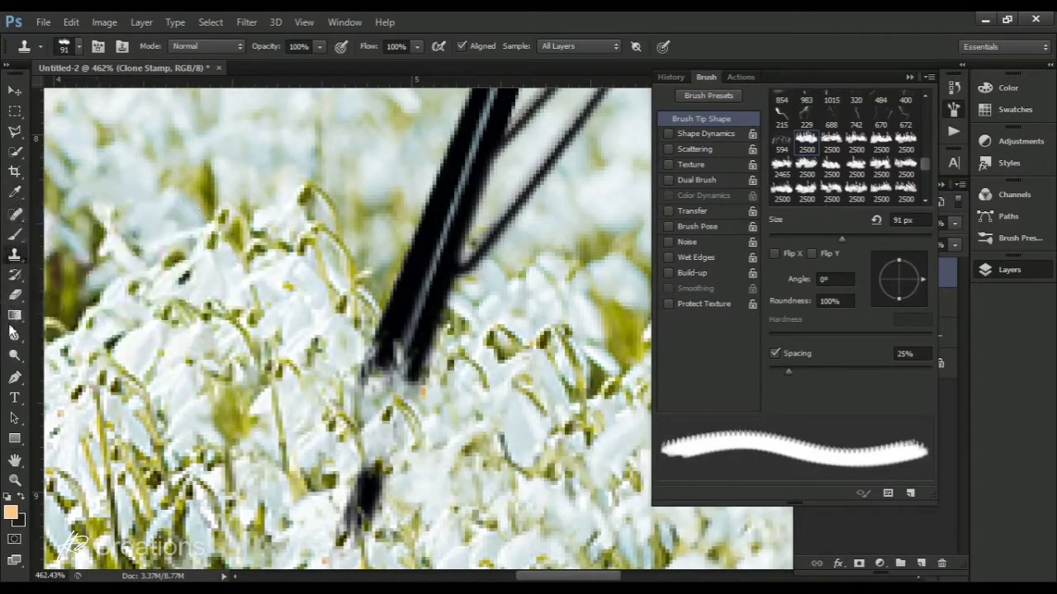
pyautogui.click(14, 135)
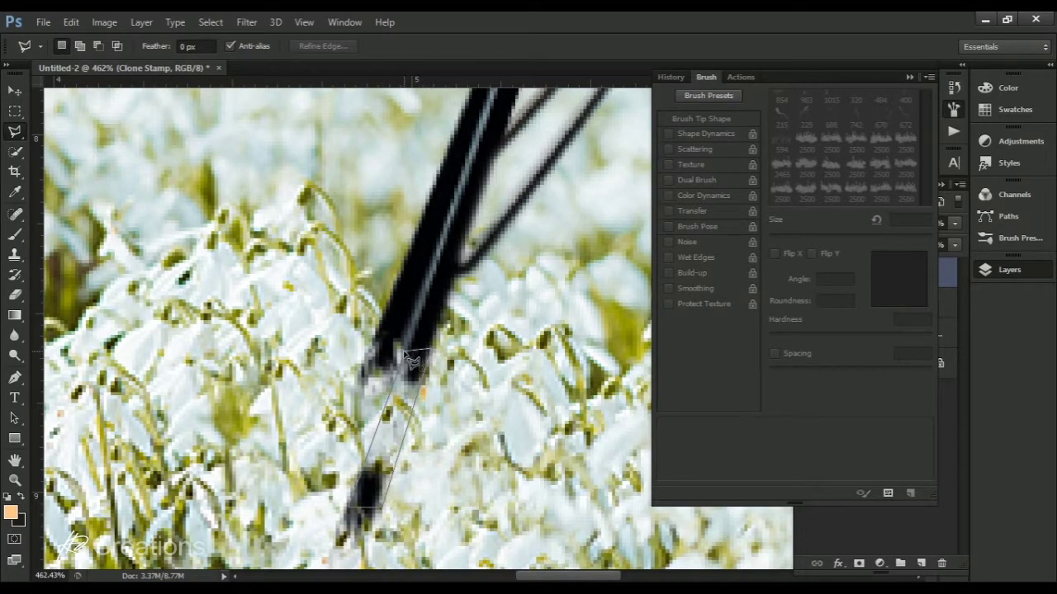
pyautogui.press('Delete')
pyautogui.click(210, 23)
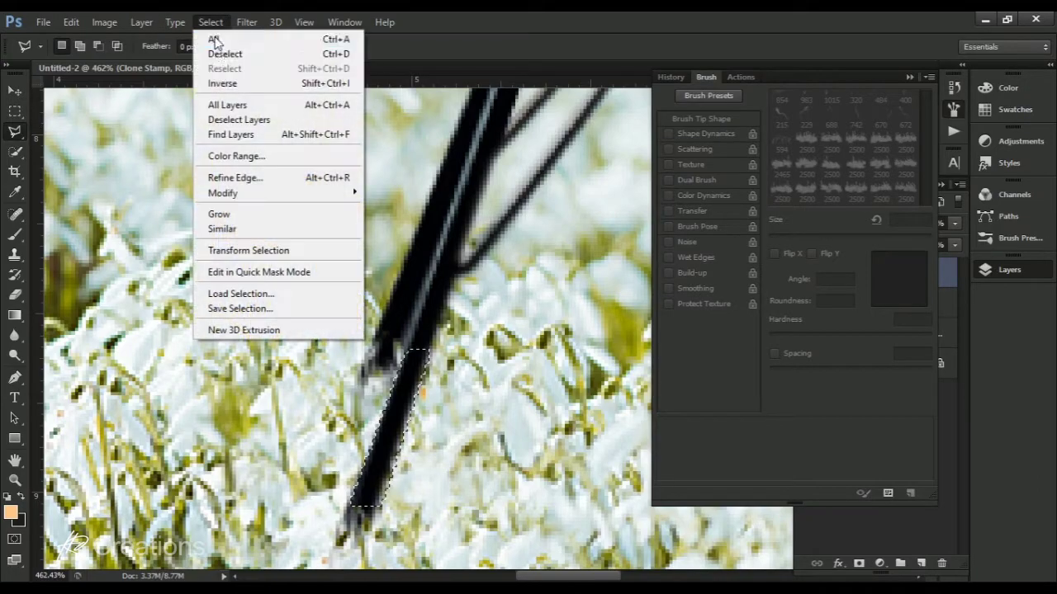
pyautogui.click(223, 53)
# Step: Hide the brush settings, check the whole composite and make the forest background photo layer active
pyautogui.scroll(-9, 357, 307)
pyautogui.scroll(-5, 373, 355)
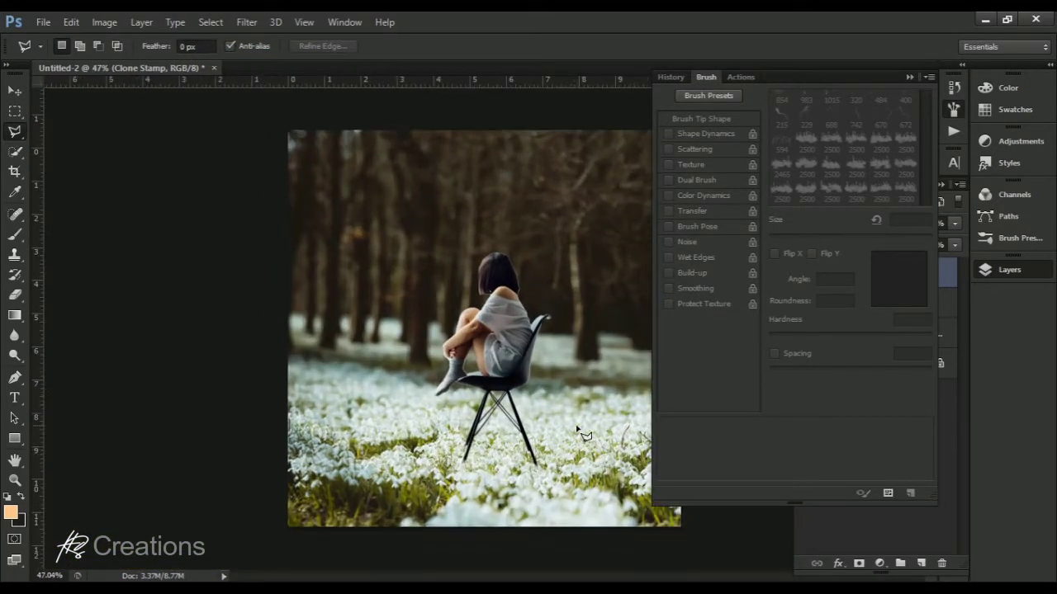
pyautogui.click(909, 77)
pyautogui.scroll(-4, 467, 390)
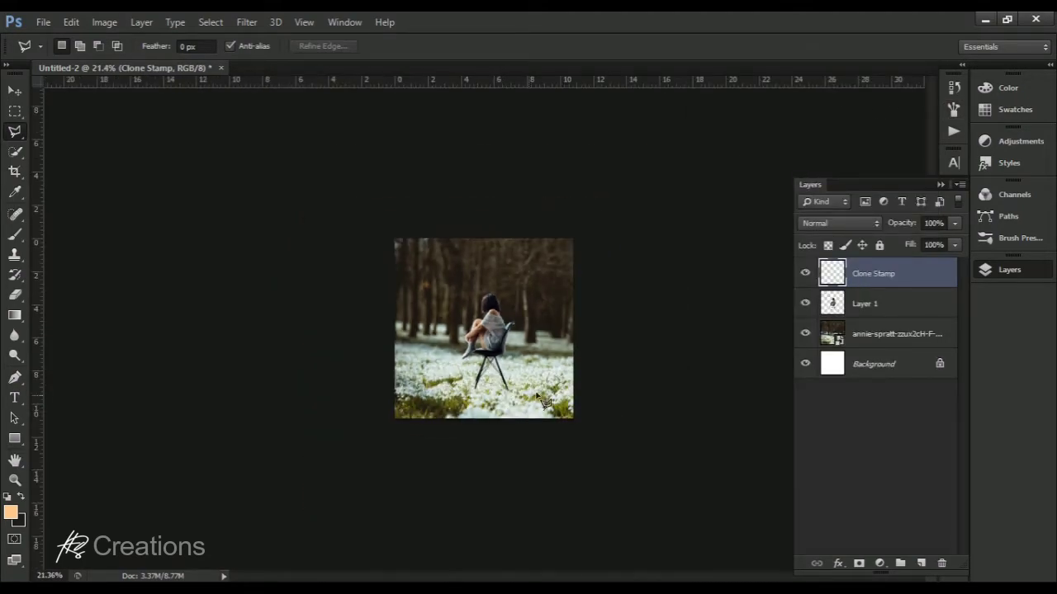
pyautogui.scroll(2, 661, 410)
pyautogui.scroll(2, 663, 415)
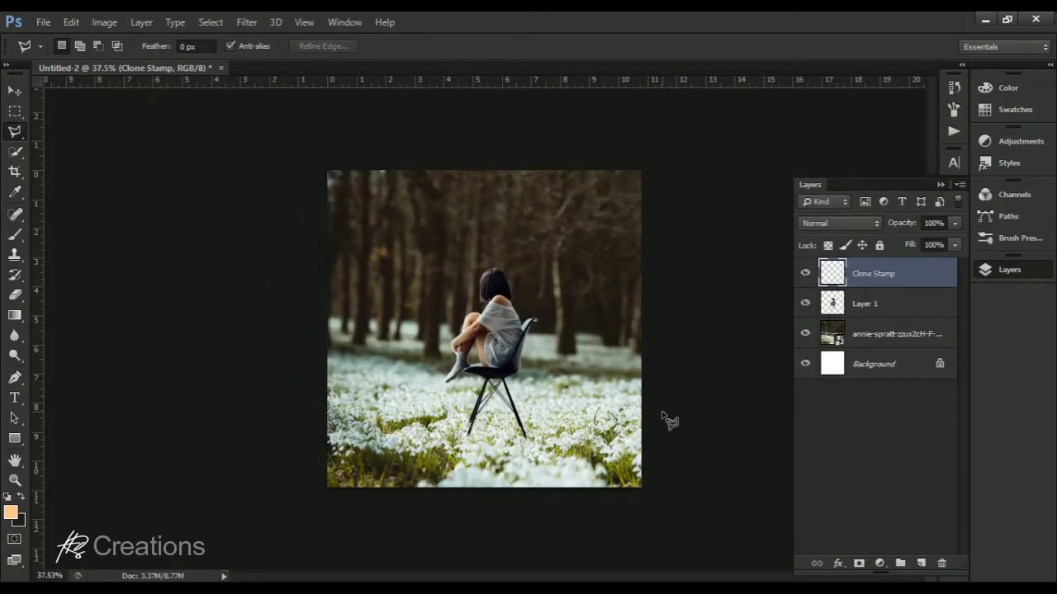
pyautogui.scroll(1, 667, 421)
pyautogui.click(884, 331)
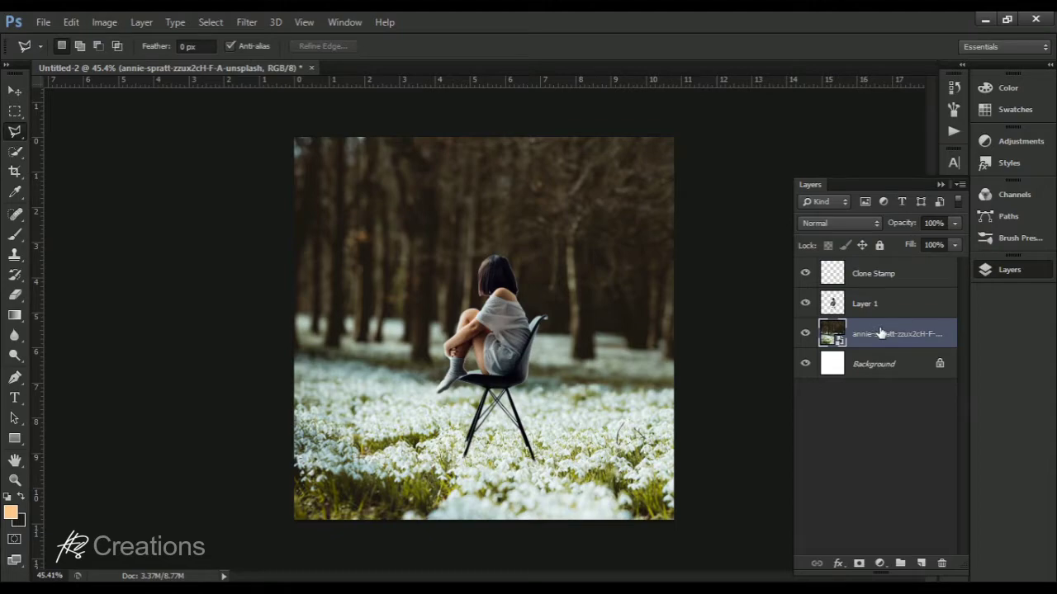
pyautogui.scroll(-3, 487, 413)
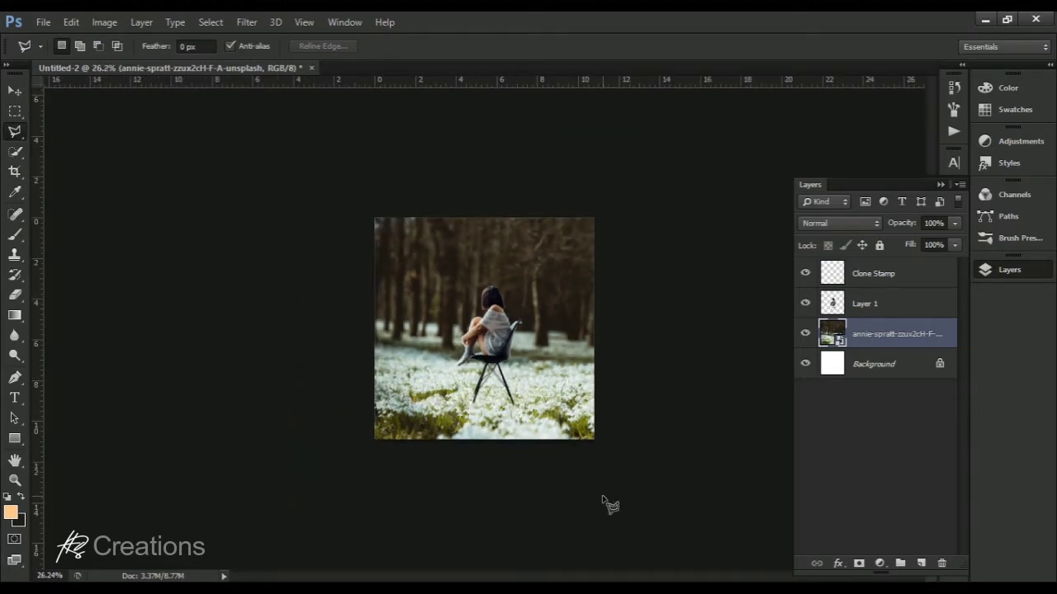
# Step: Make the layer with the seated woman active and add a layer mask to it
pyautogui.scroll(2, 708, 477)
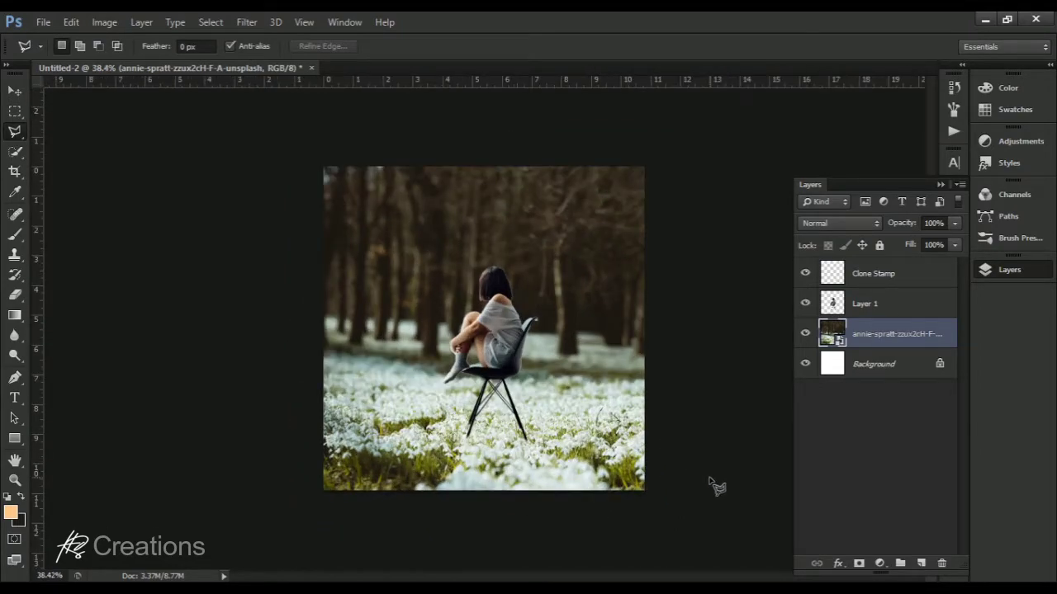
pyautogui.scroll(2, 709, 424)
pyautogui.click(864, 304)
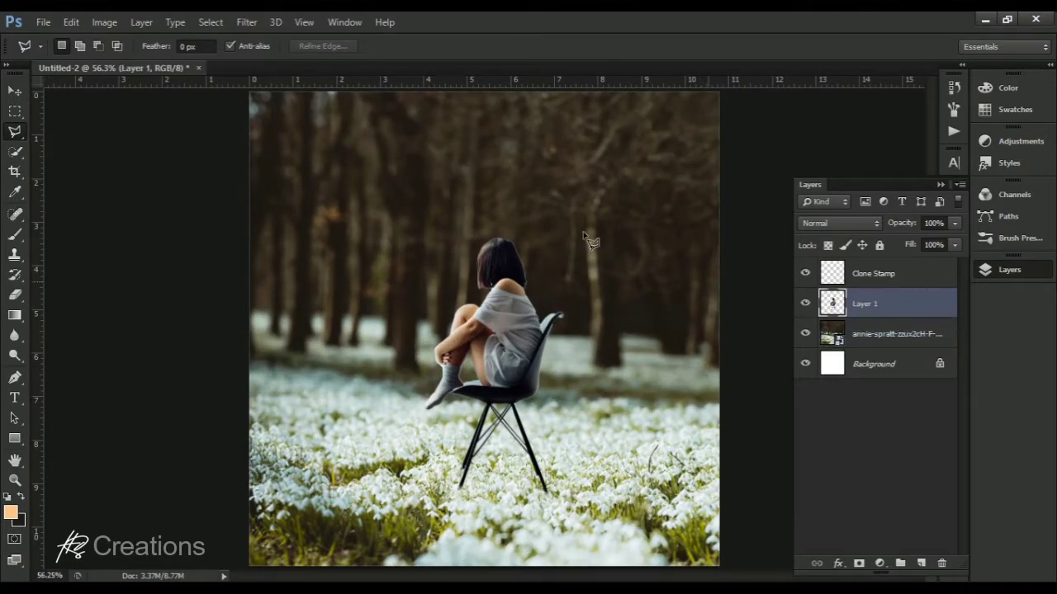
pyautogui.scroll(5, 625, 236)
pyautogui.scroll(1, 637, 314)
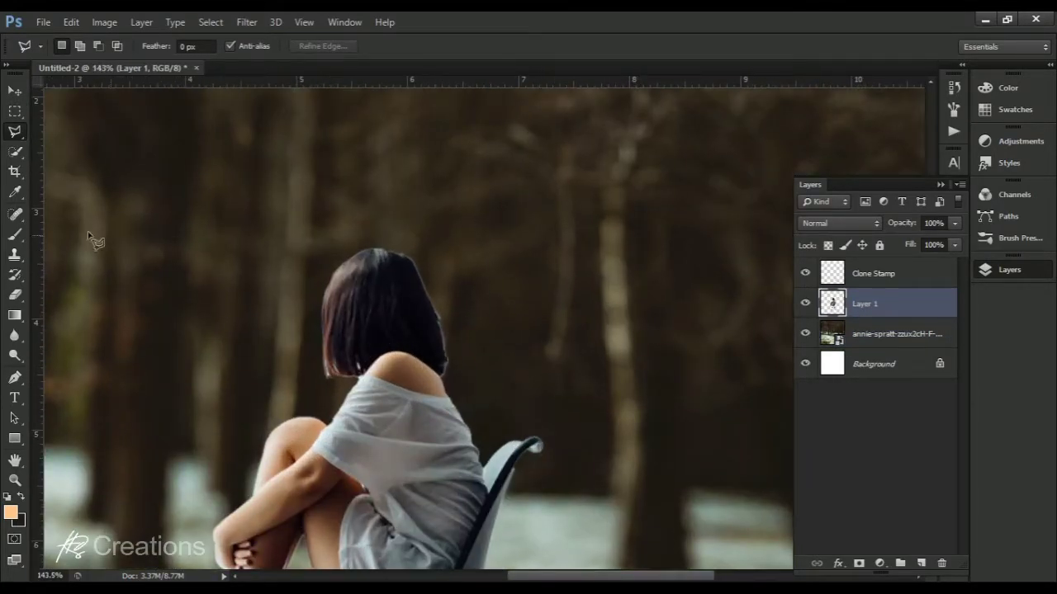
pyautogui.click(15, 295)
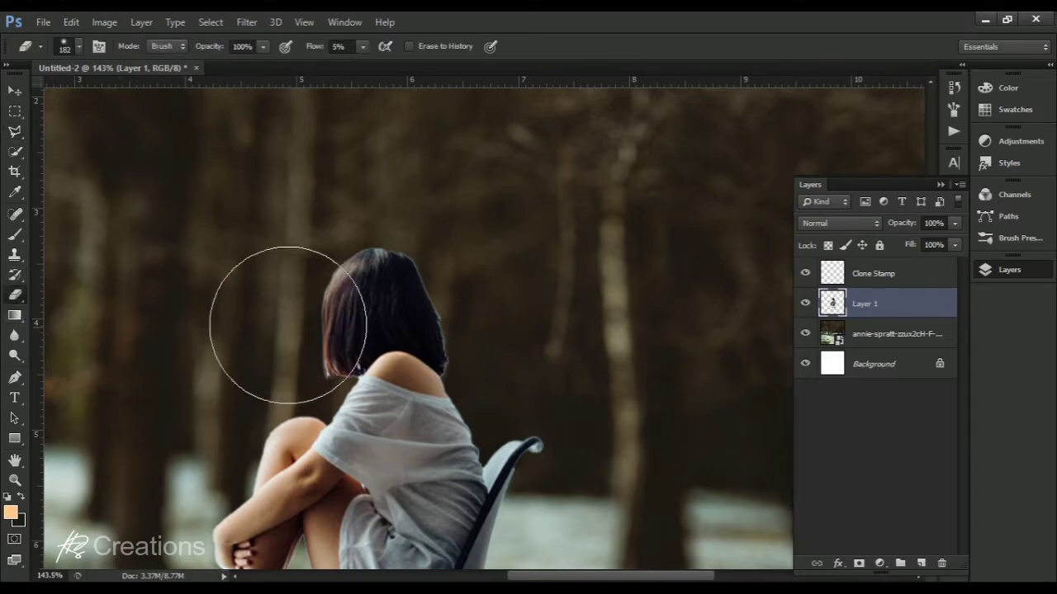
pyautogui.click(860, 562)
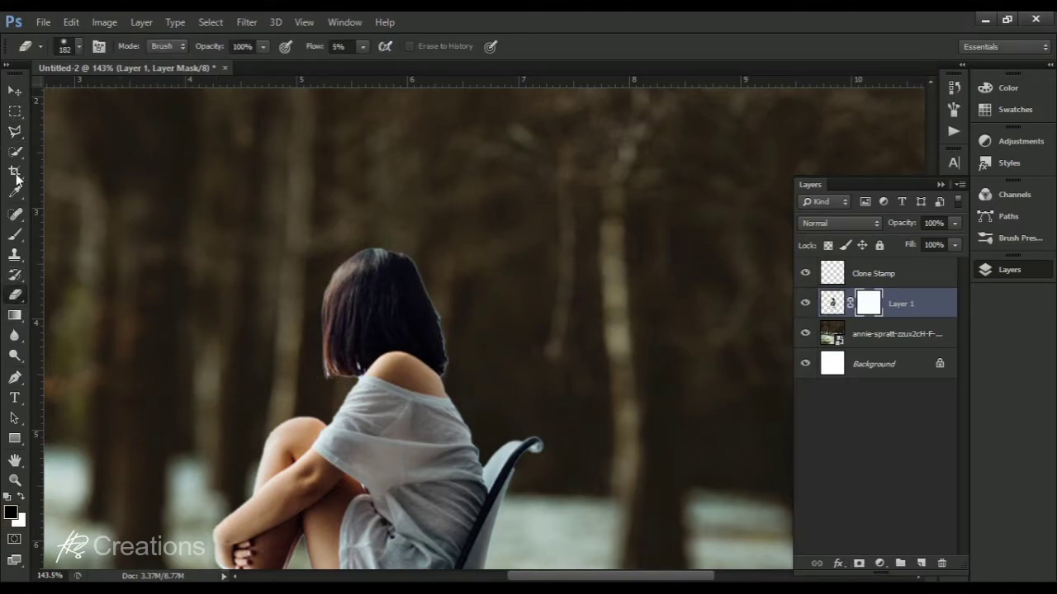
# Step: Choose the Brush tool with a soft round tip at 52 px and 0% hardness, and set its flow to 3%
pyautogui.click(14, 235)
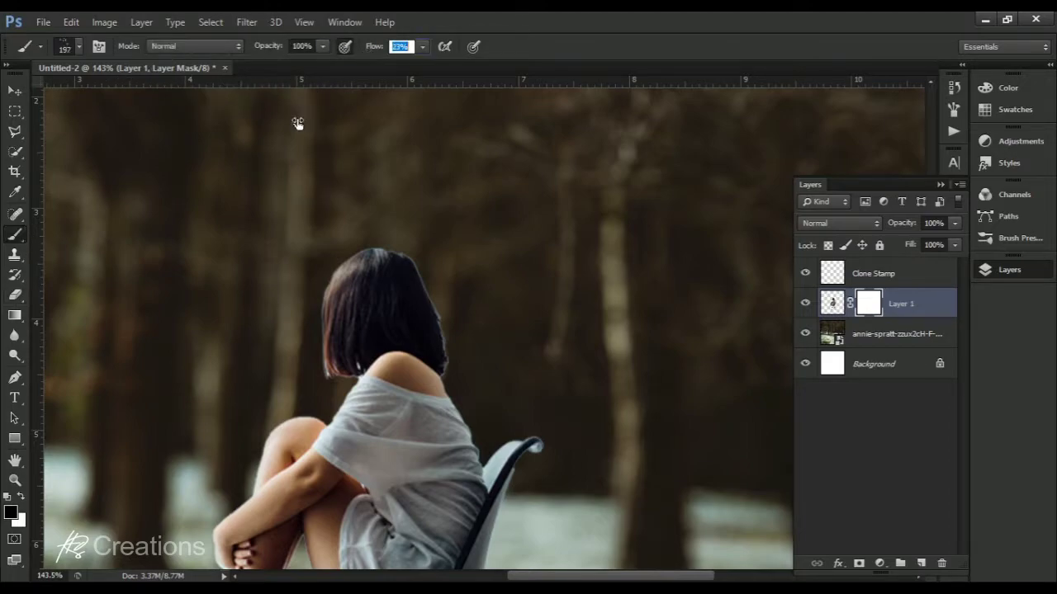
pyautogui.click(78, 46)
pyautogui.click(32, 166)
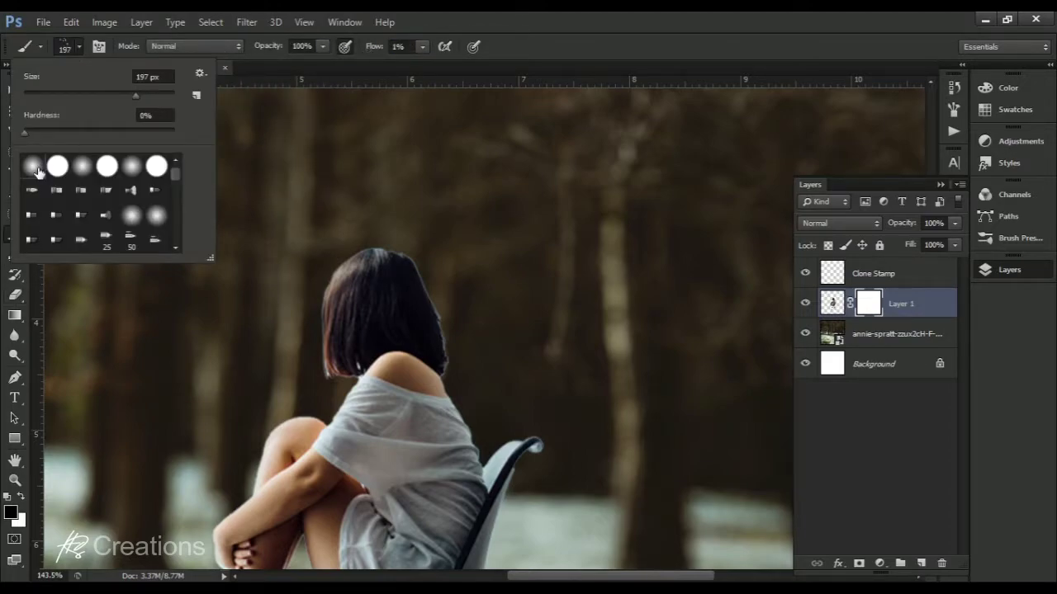
pyautogui.moveTo(136, 96); pyautogui.dragTo(82, 96)
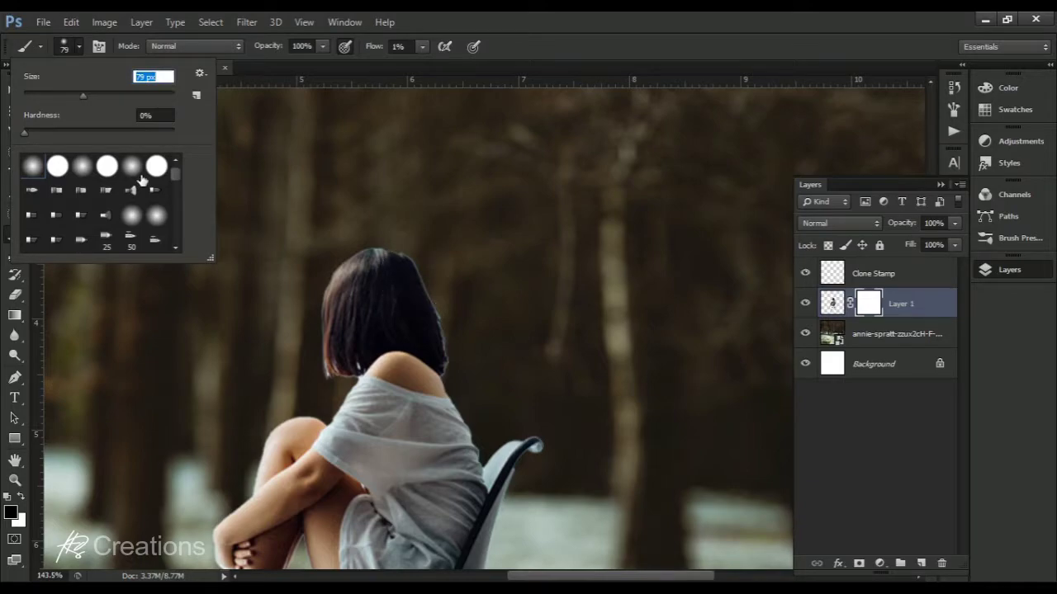
pyautogui.write('52')
pyautogui.press('Return')
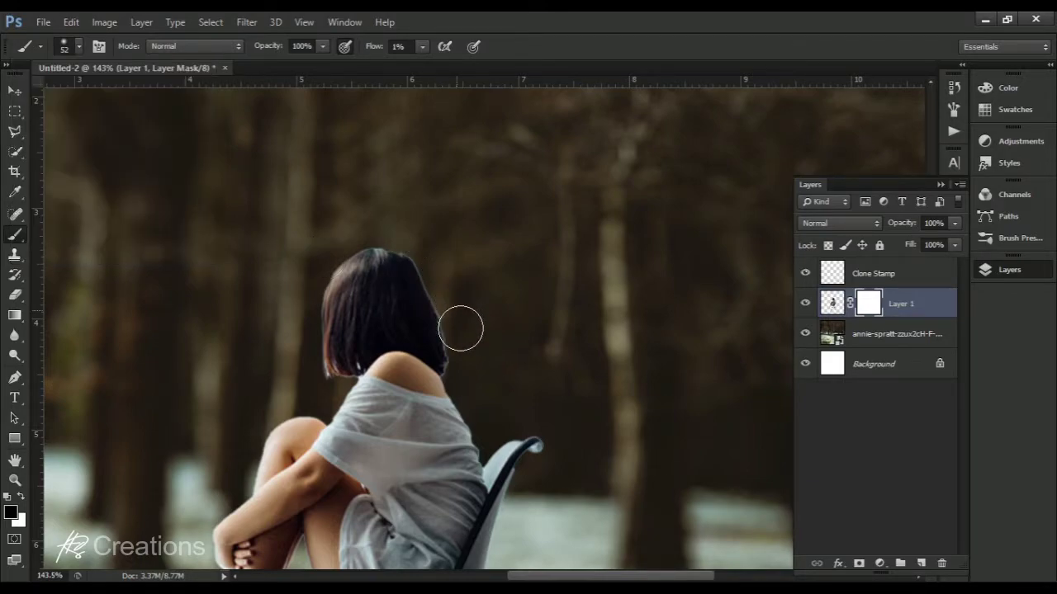
pyautogui.moveTo(375, 50); pyautogui.dragTo(378, 48)
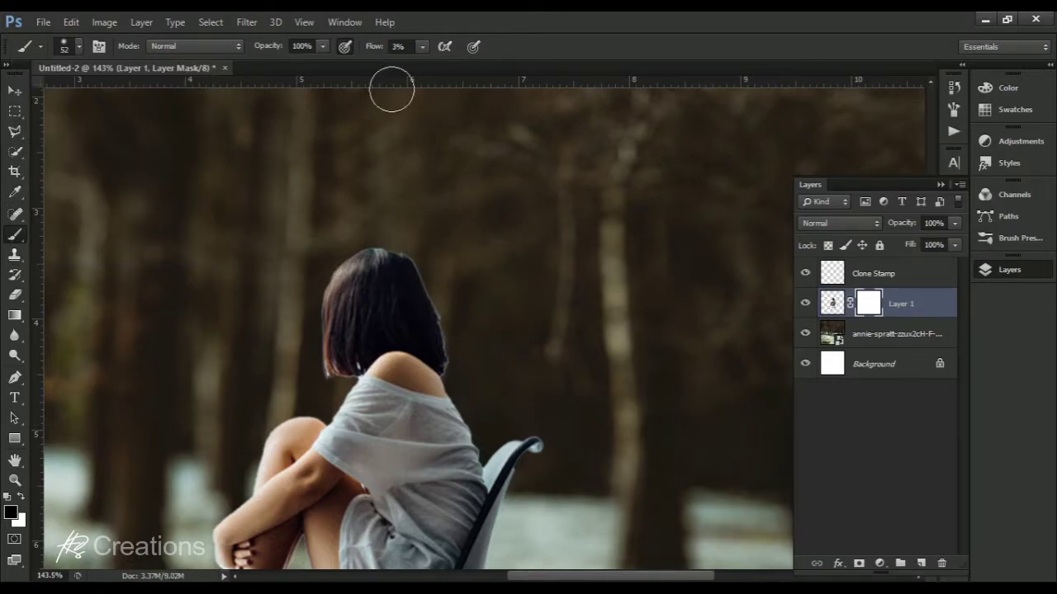
pyautogui.scroll(5, 506, 322)
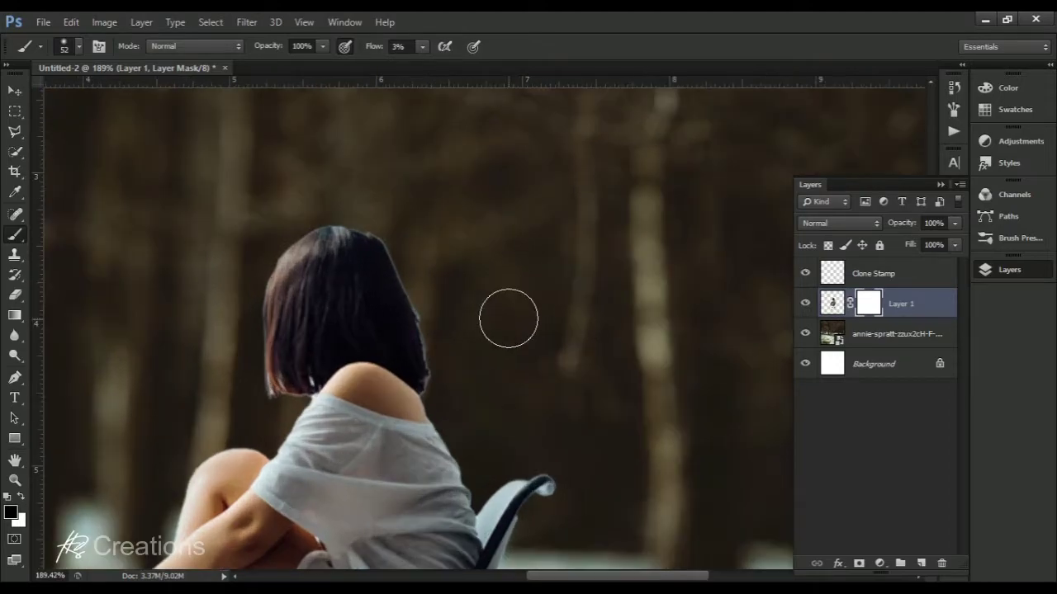
pyautogui.scroll(1, 418, 299)
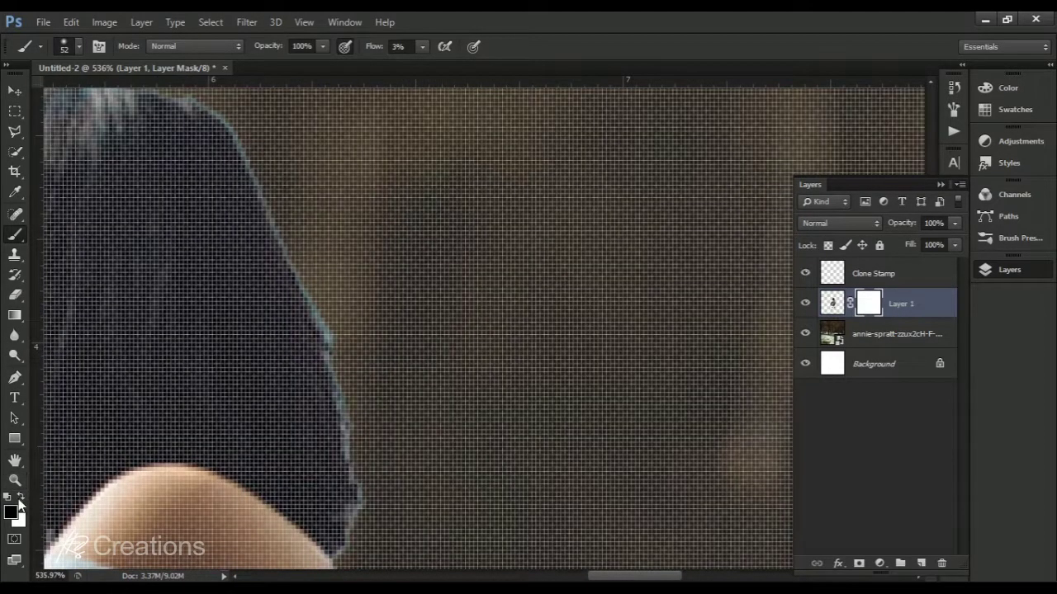
pyautogui.click(21, 496)
pyautogui.moveTo(376, 46); pyautogui.dragTo(438, 46)
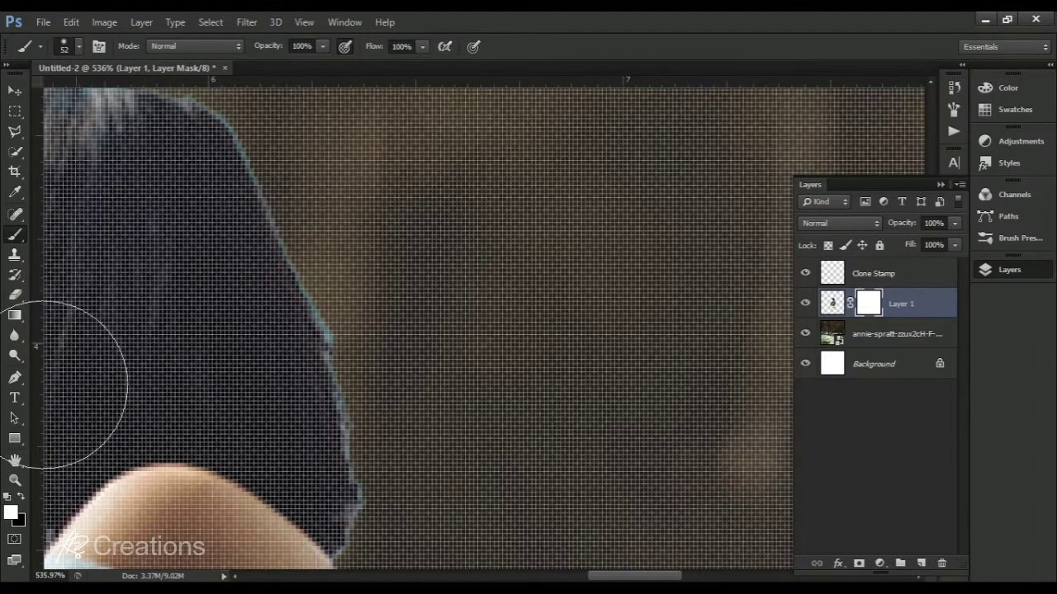
pyautogui.click(21, 496)
pyautogui.click(338, 354)
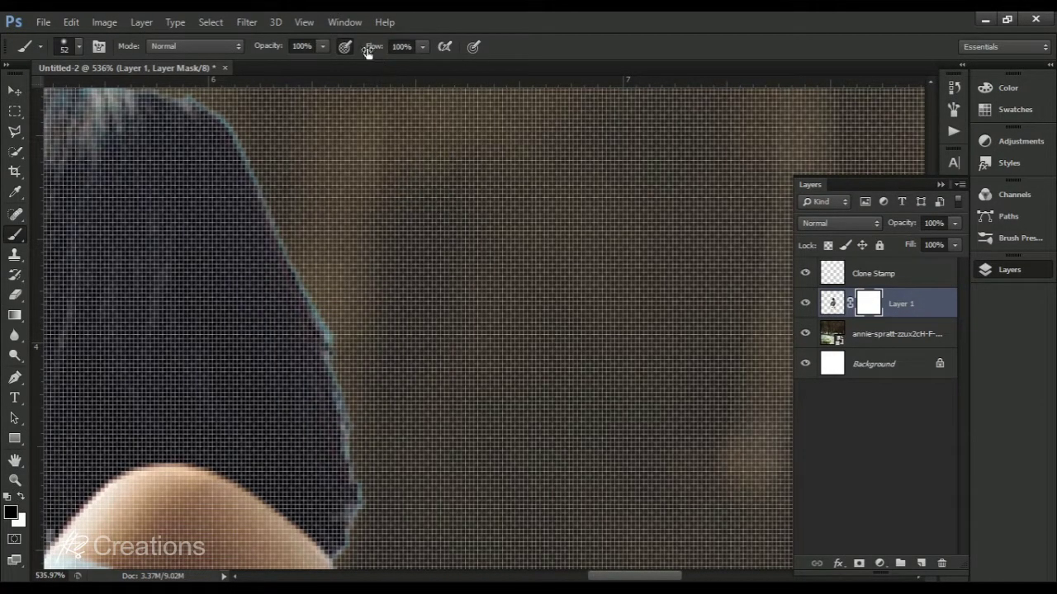
# Step: Set the mask brush's flow to 7% and reduce its size to 20 px
pyautogui.moveTo(374, 46); pyautogui.dragTo(268, 212)
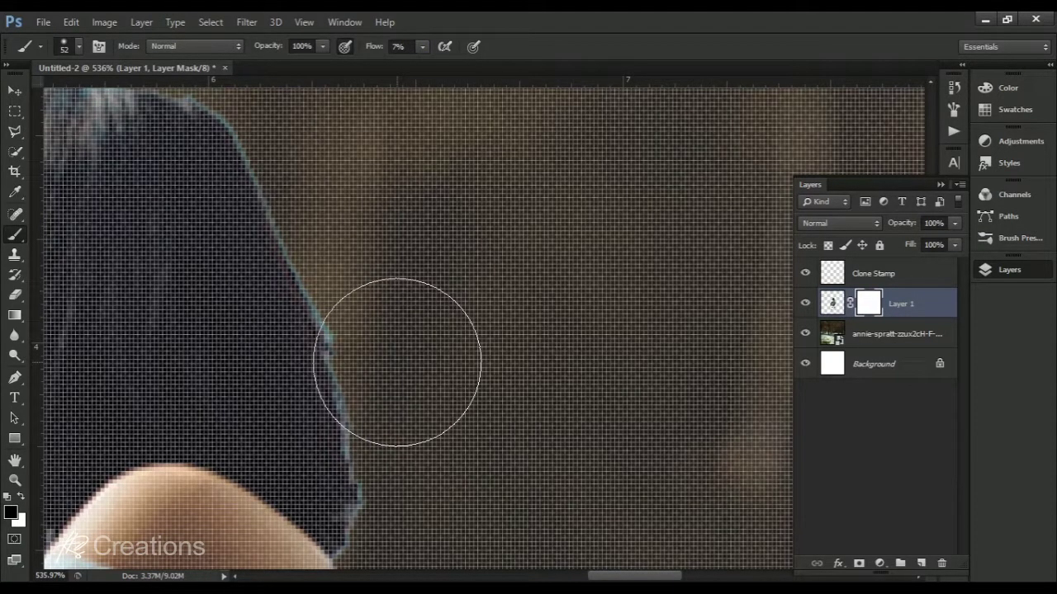
pyautogui.press('[')
pyautogui.press('[')
pyautogui.press('[')
pyautogui.press('[')
pyautogui.press('[')
pyautogui.press('[')
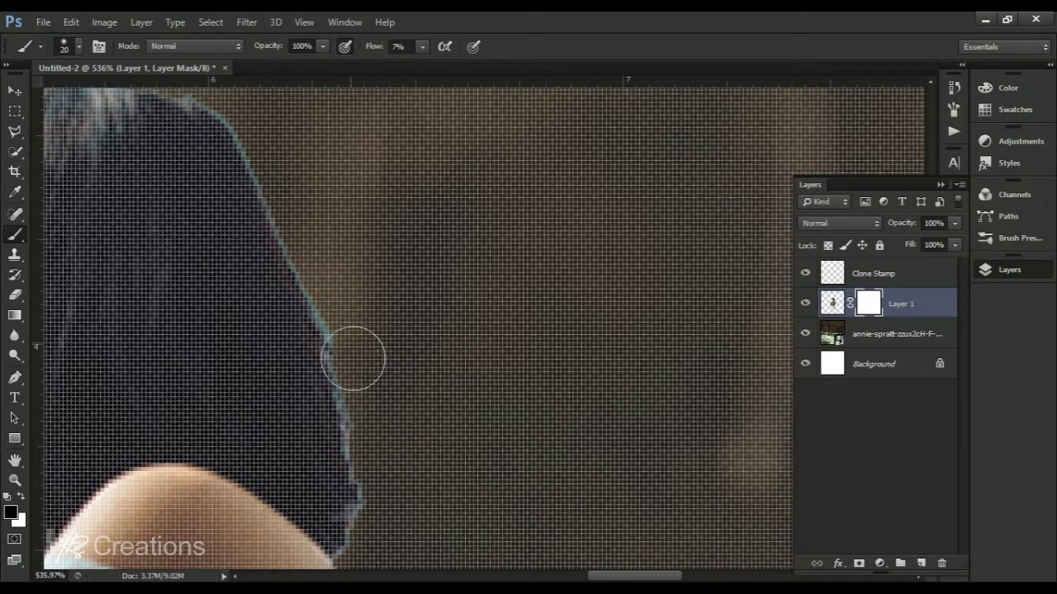
# Step: Paint black on the mask along the back and top of the woman's hair to soften the light fringe
pyautogui.moveTo(353, 359)
pyautogui.mouseDown()
pyautogui.moveTo(332, 282)
pyautogui.moveTo(390, 497)
pyautogui.moveTo(312, 255)
pyautogui.moveTo(378, 501)
pyautogui.moveTo(262, 190)
pyautogui.moveTo(220, 109)
pyautogui.moveTo(287, 197)
pyautogui.moveTo(231, 117)
pyautogui.mouseUp()
pyautogui.scroll(-8, 479, 483)
pyautogui.scroll(5, 421, 369)
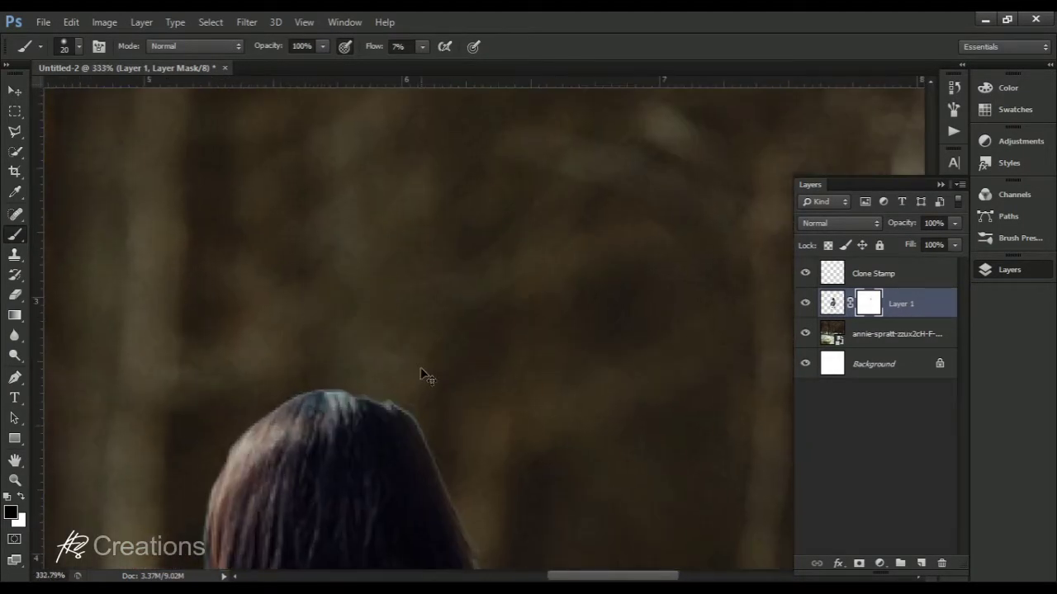
pyautogui.scroll(-2, 421, 374)
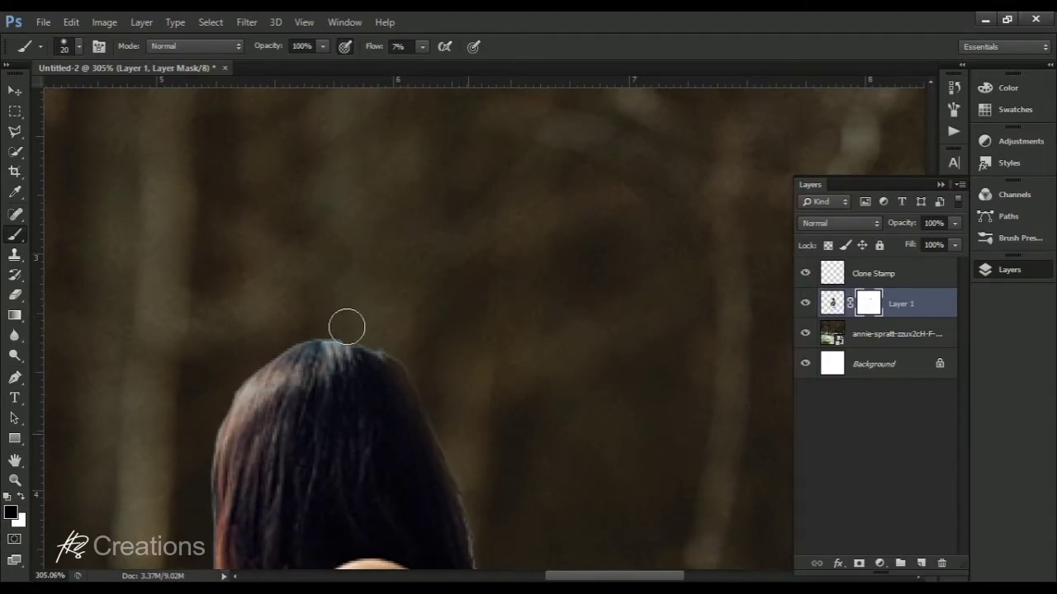
pyautogui.scroll(-5, 363, 264)
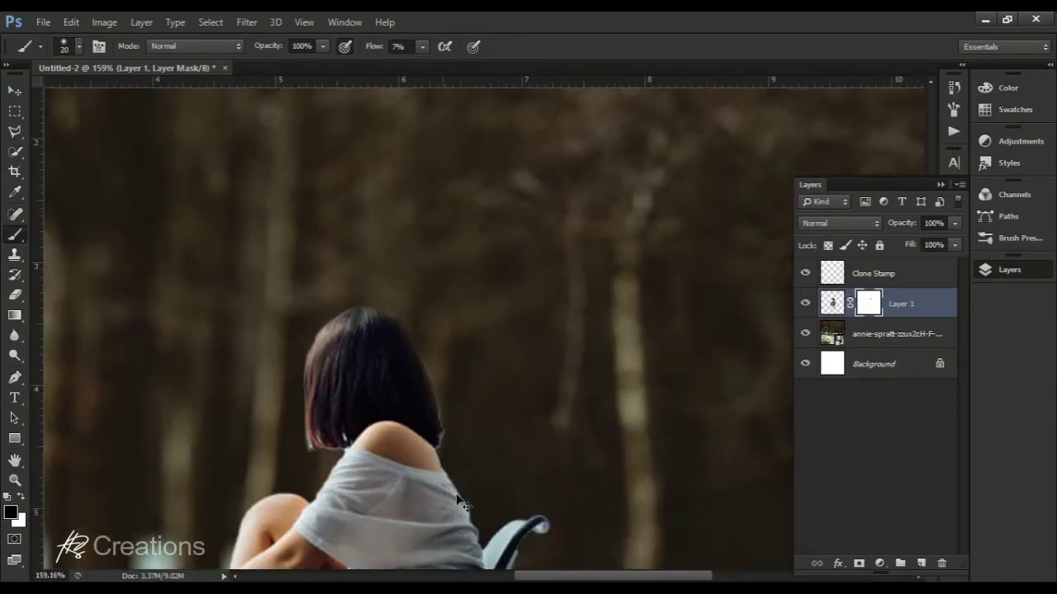
pyautogui.scroll(5, 462, 495)
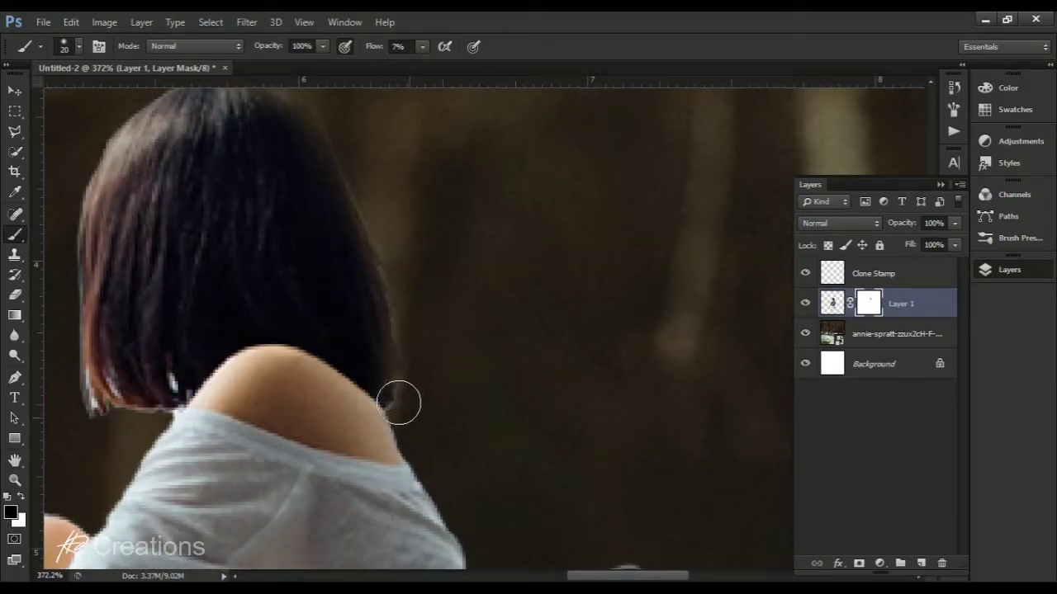
pyautogui.scroll(-4, 500, 231)
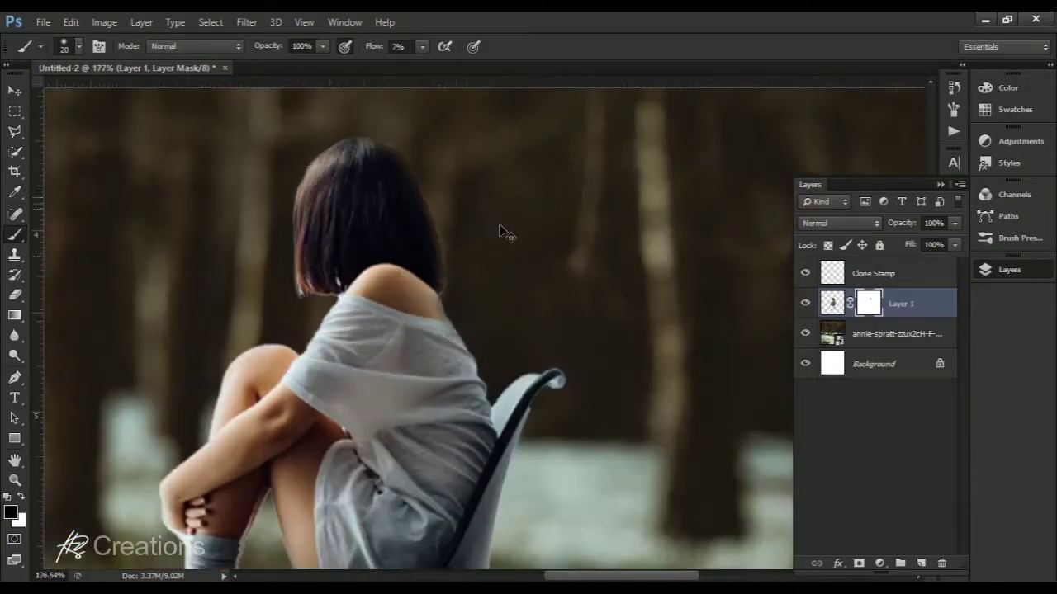
# Step: Mask the hard edges along the back of the woman's shirt and the outer side of the chair's shell
pyautogui.scroll(-2, 501, 232)
pyautogui.scroll(7, 528, 348)
pyautogui.moveTo(371, 320); pyautogui.dragTo(294, 207)
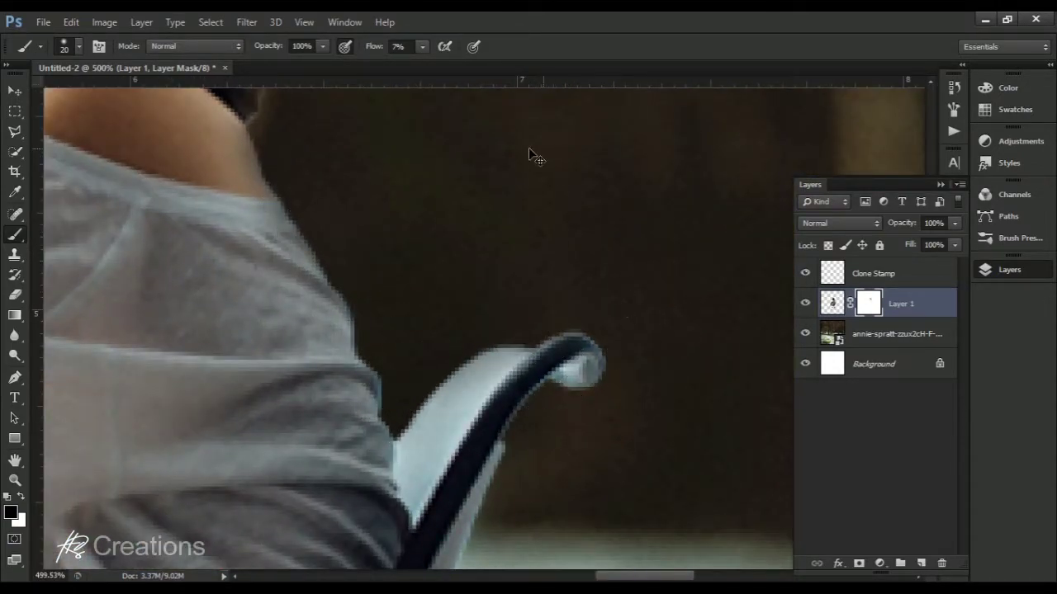
pyautogui.scroll(-4, 559, 341)
pyautogui.scroll(3, 549, 311)
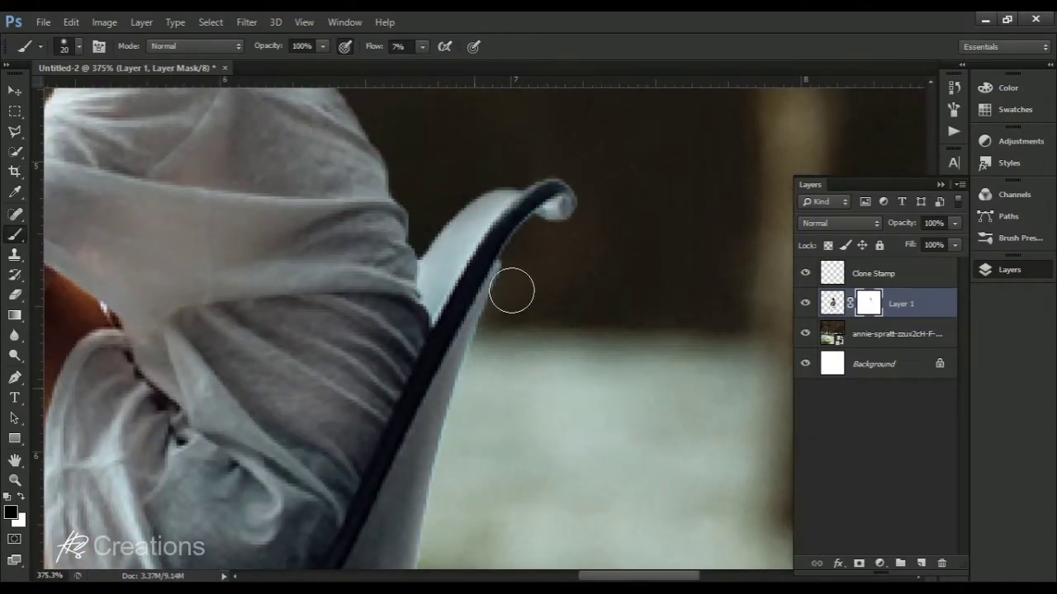
pyautogui.moveTo(493, 327)
pyautogui.mouseDown()
pyautogui.moveTo(396, 535)
pyautogui.moveTo(458, 517)
pyautogui.mouseUp()
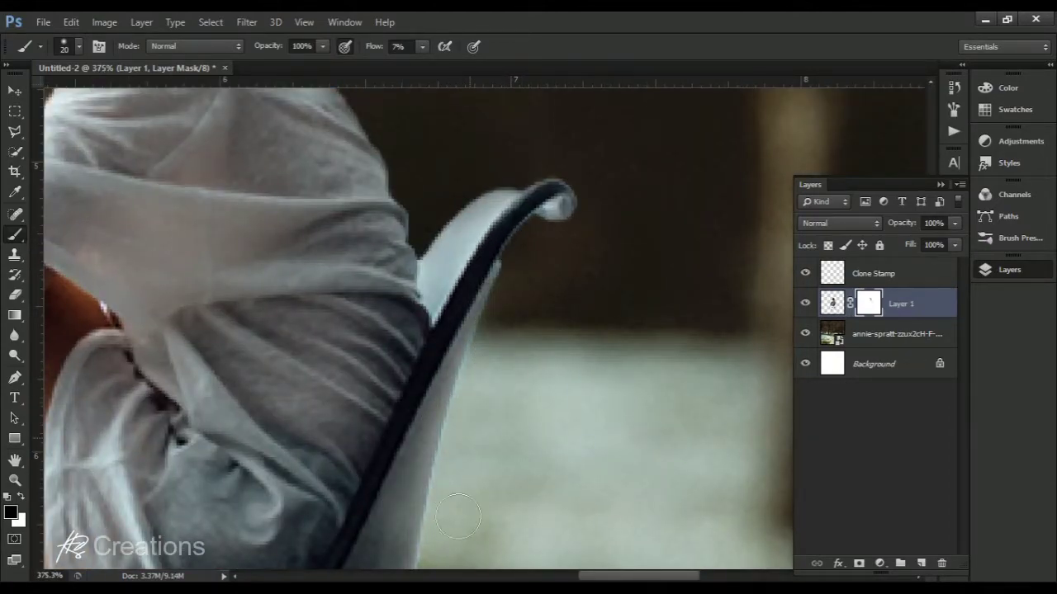
pyautogui.scroll(-3, 458, 518)
pyautogui.scroll(3, 425, 389)
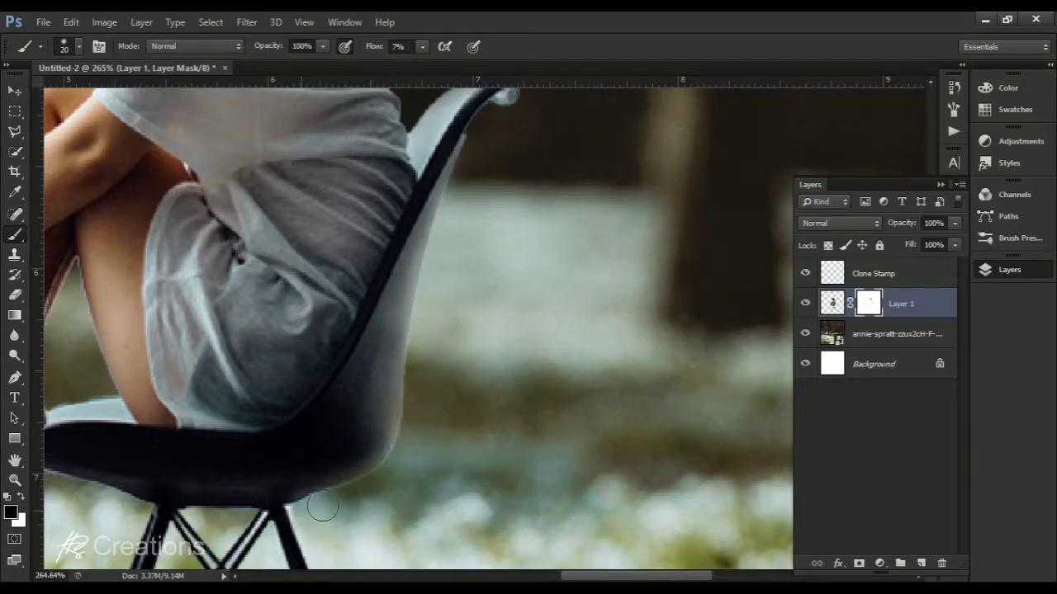
# Step: Lightly mask the lower part of the front right chair leg to blend it into the flowers
pyautogui.scroll(-6, 495, 319)
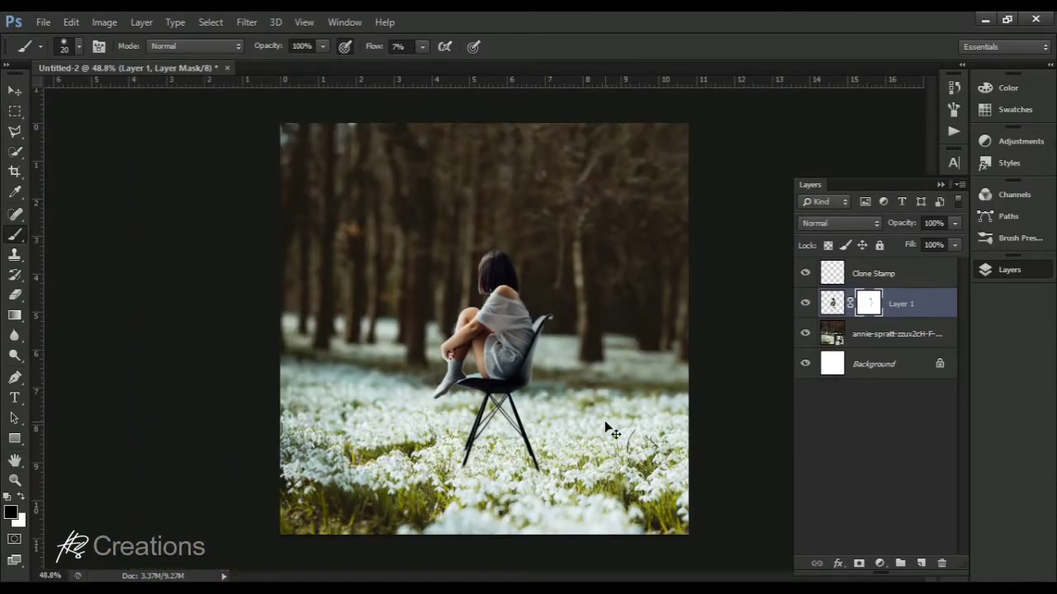
pyautogui.scroll(2, 582, 443)
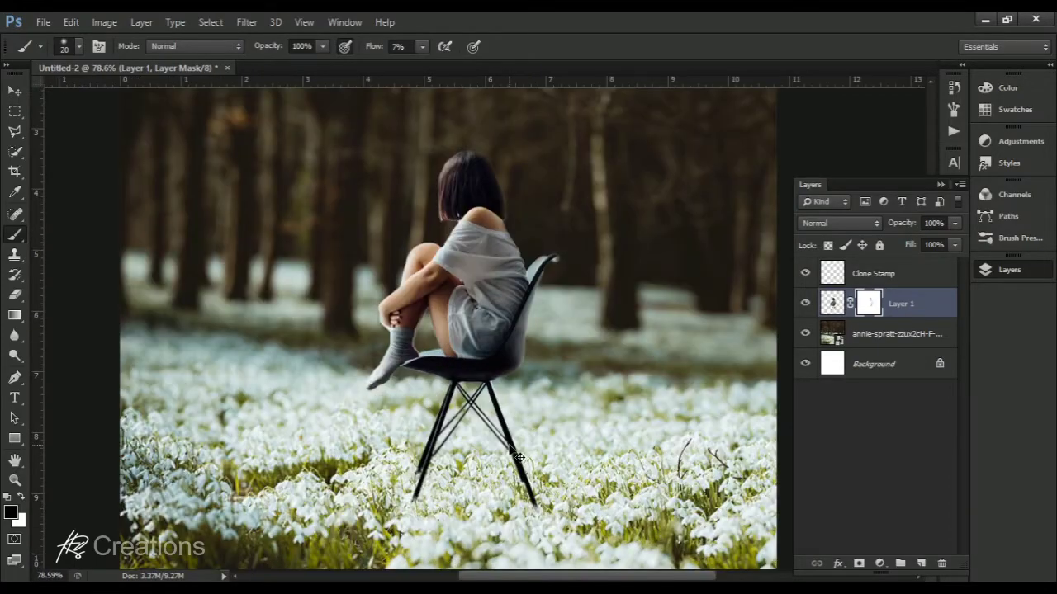
pyautogui.scroll(2, 513, 457)
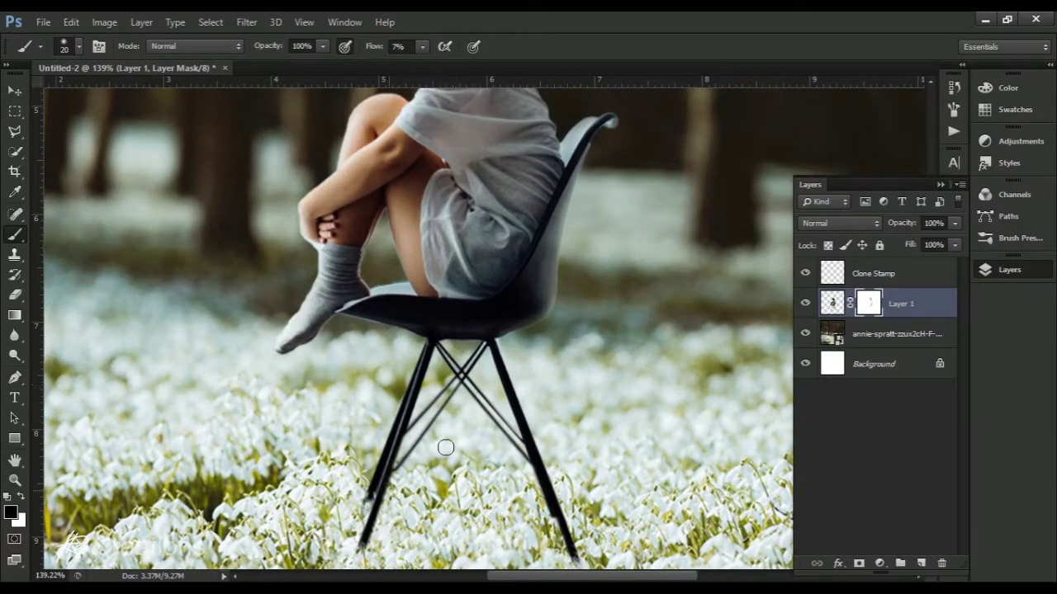
pyautogui.moveTo(525, 446)
pyautogui.mouseDown()
pyautogui.moveTo(555, 539)
pyautogui.moveTo(551, 489)
pyautogui.mouseUp()
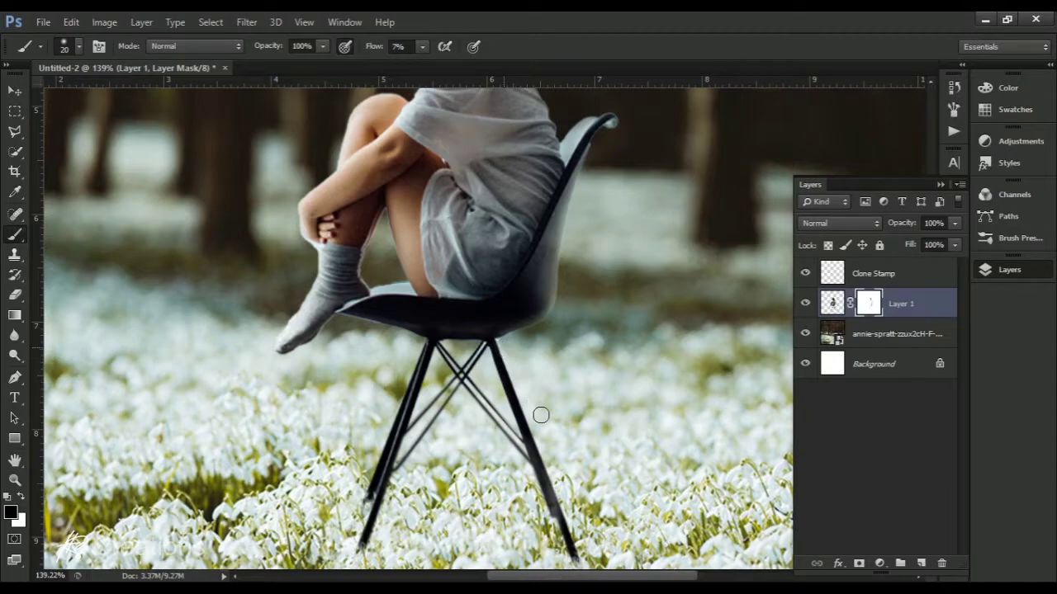
pyautogui.scroll(-2, 394, 464)
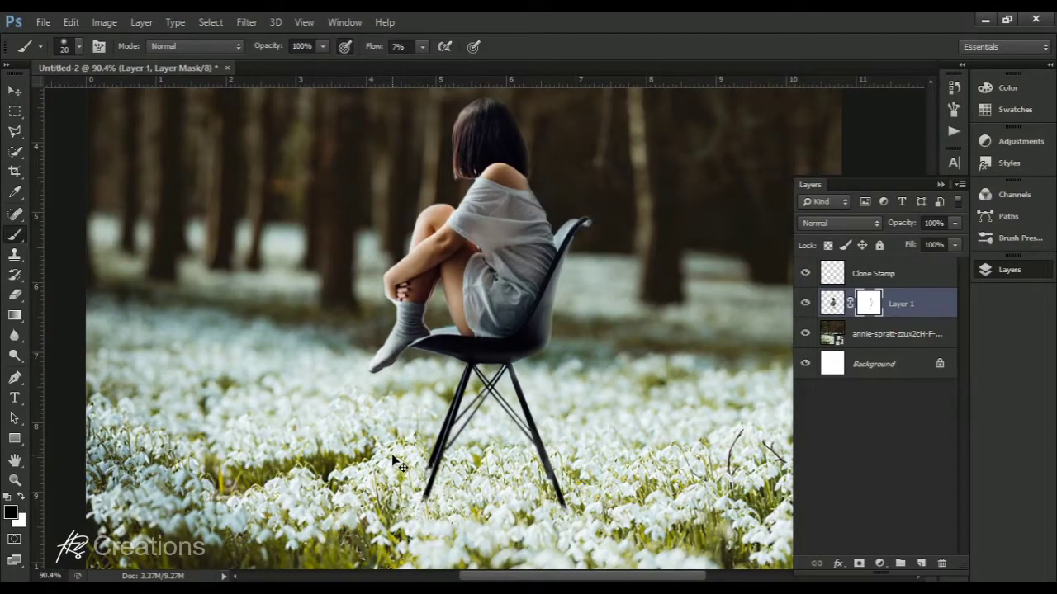
# Step: Reduce the mask brush to 8 px at 13% flow, soften the underside edge of the socked foot and check the whole composite
pyautogui.scroll(4, 395, 464)
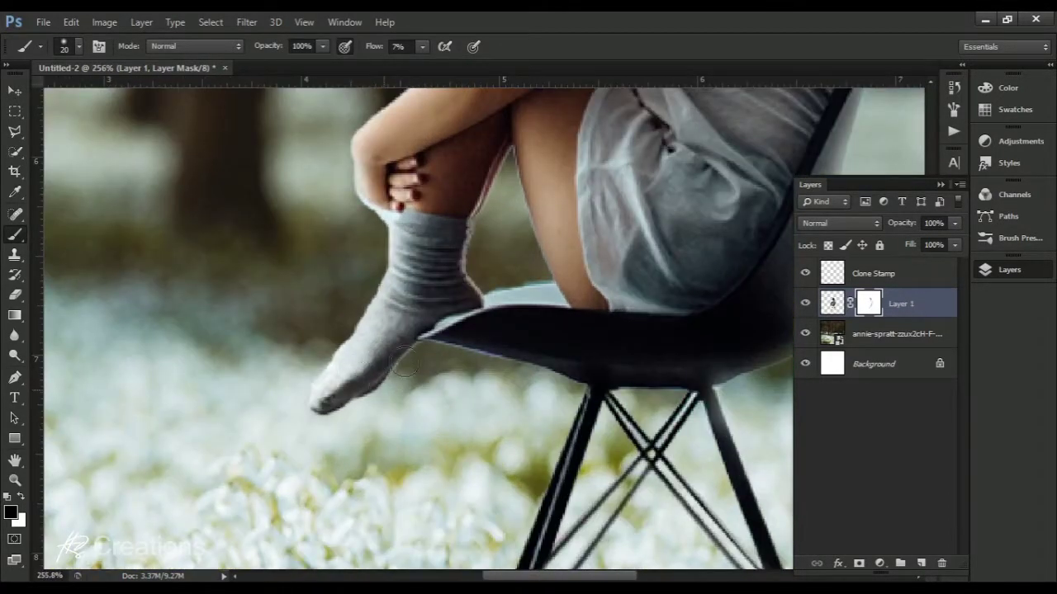
pyautogui.scroll(1, 433, 393)
pyautogui.keyDown('ctrl'); pyautogui.rightClick(432, 392); pyautogui.keyUp('ctrl')
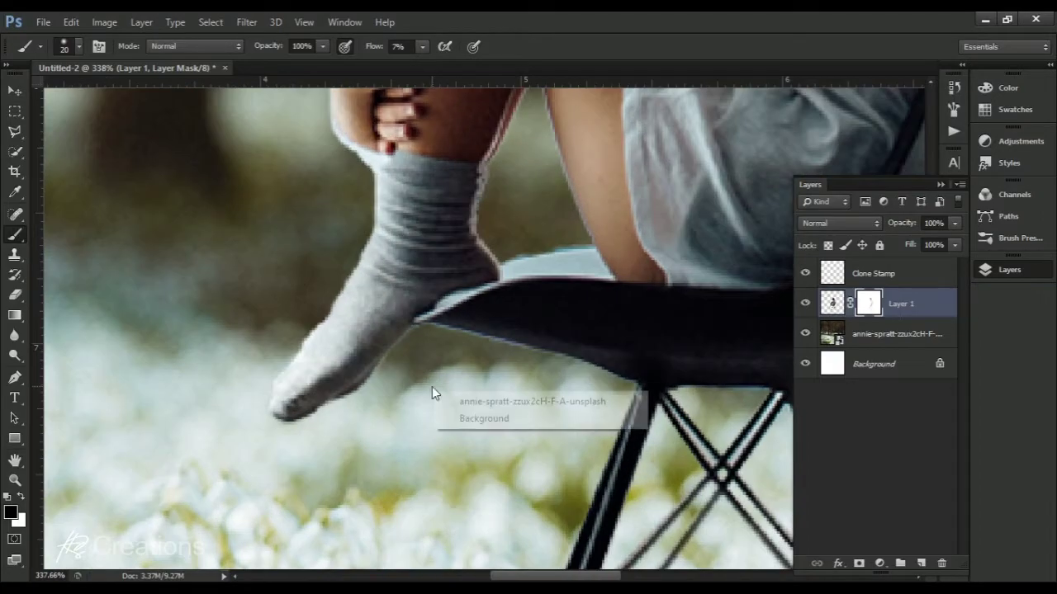
pyautogui.click(401, 386)
pyautogui.scroll(3, 407, 377)
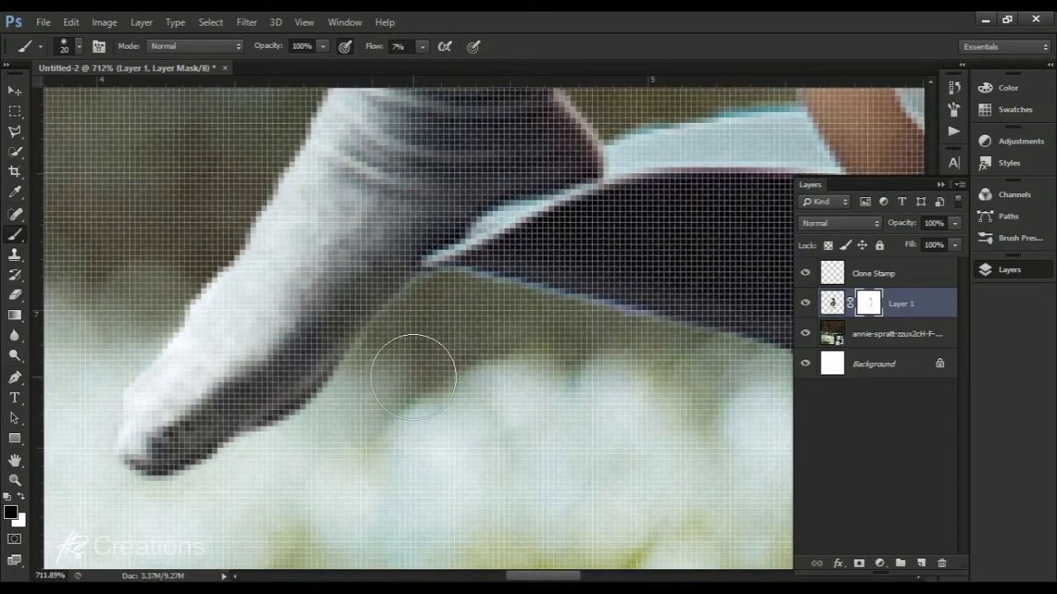
pyautogui.press('[')
pyautogui.press('[')
pyautogui.press('[')
pyautogui.moveTo(374, 49); pyautogui.dragTo(379, 51)
pyautogui.moveTo(359, 369)
pyautogui.mouseDown()
pyautogui.moveTo(426, 294)
pyautogui.moveTo(390, 320)
pyautogui.moveTo(435, 283)
pyautogui.moveTo(458, 285)
pyautogui.moveTo(408, 302)
pyautogui.moveTo(357, 384)
pyautogui.moveTo(374, 348)
pyautogui.mouseUp()
pyautogui.scroll(-10, 374, 347)
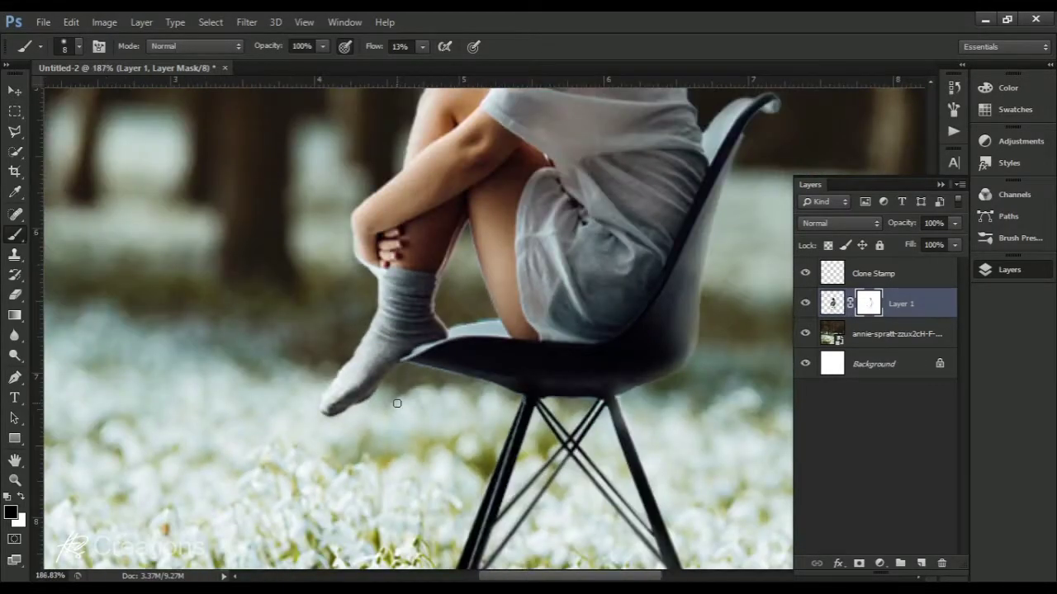
pyautogui.scroll(-6, 379, 409)
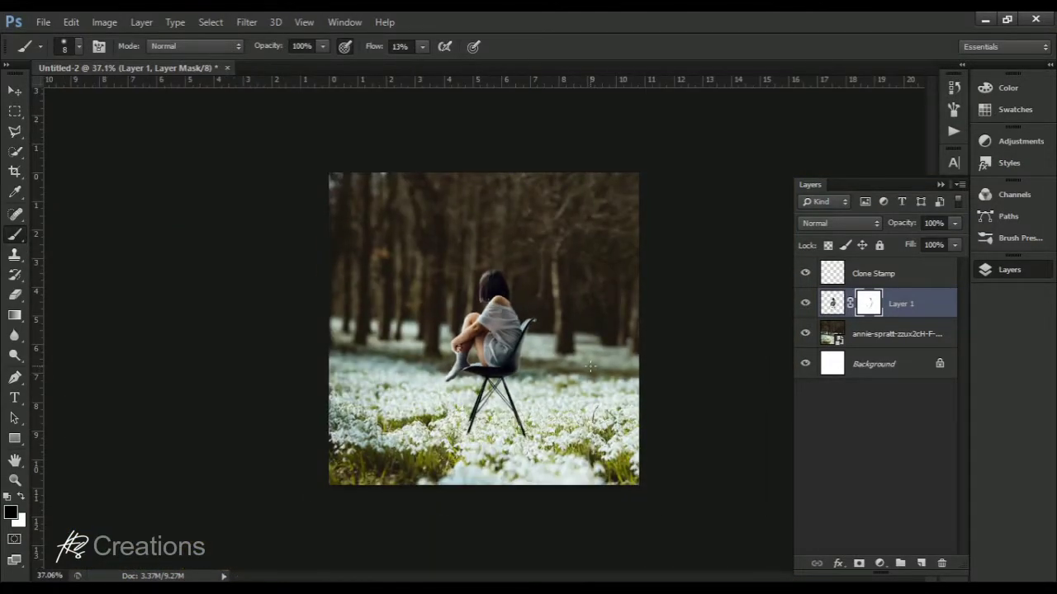
# Step: Create a new layer directly above the forest photo layer and name it Shadow
pyautogui.scroll(-1, 591, 365)
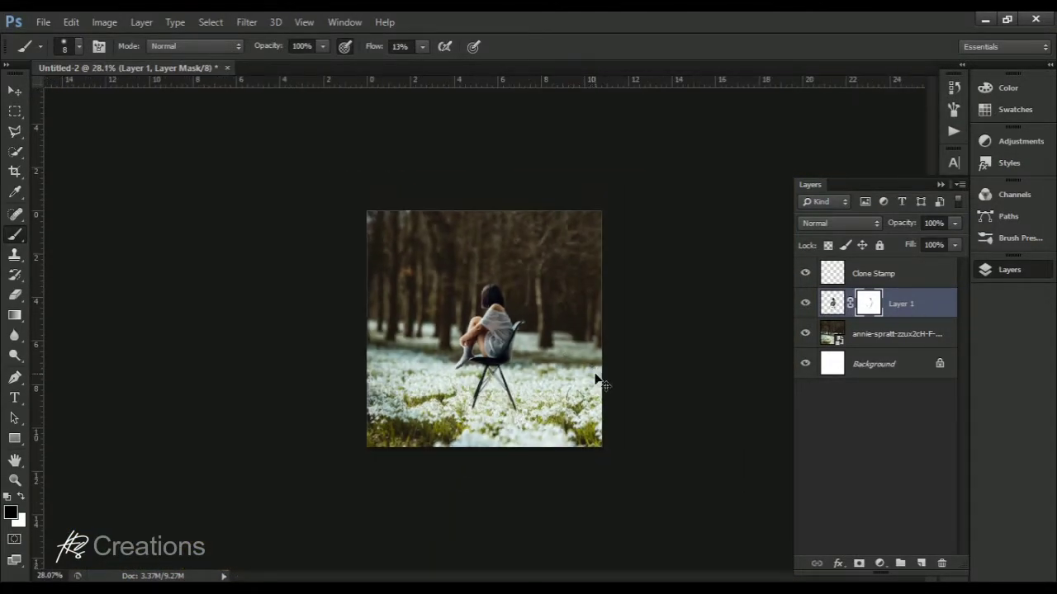
pyautogui.scroll(1, 598, 381)
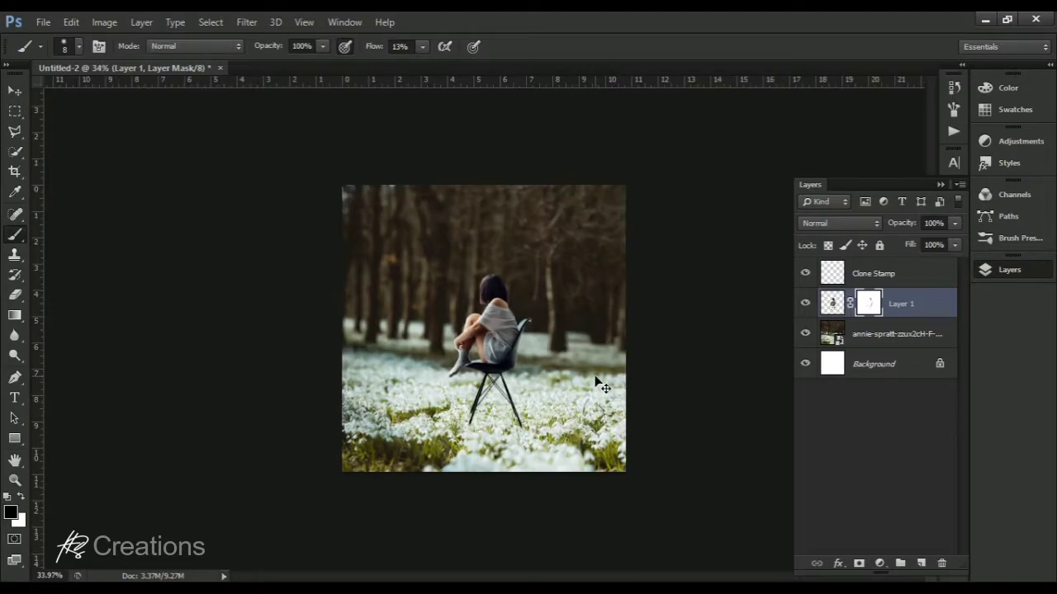
pyautogui.scroll(1, 594, 376)
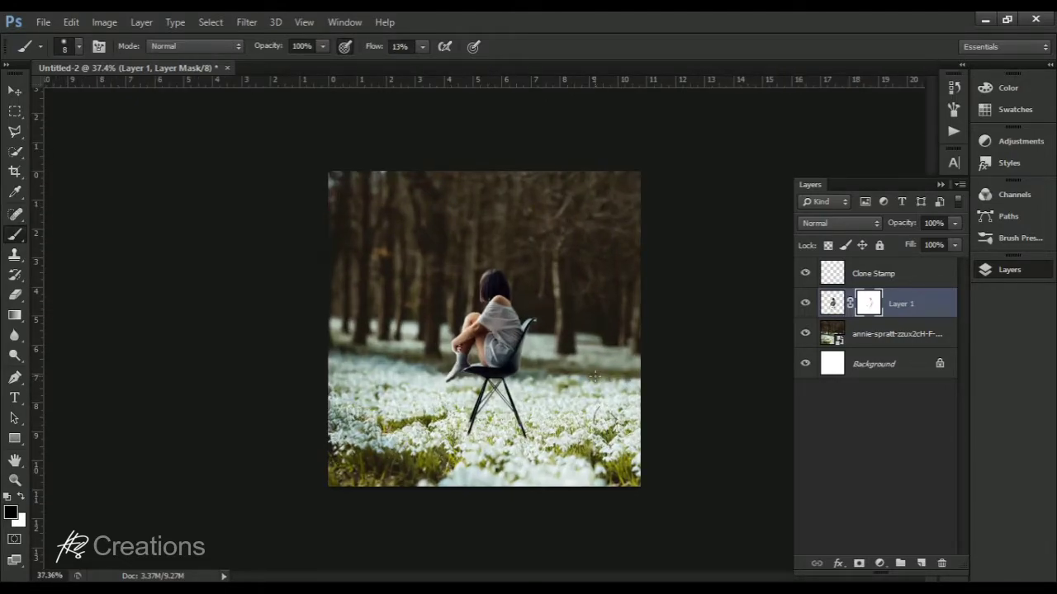
pyautogui.scroll(1, 594, 377)
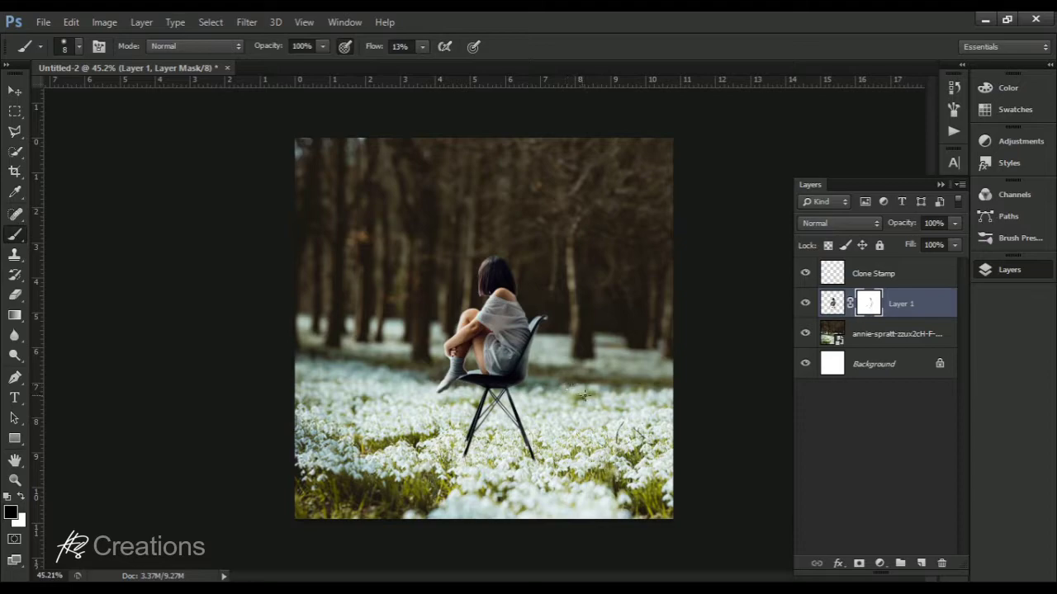
pyautogui.scroll(1, 638, 502)
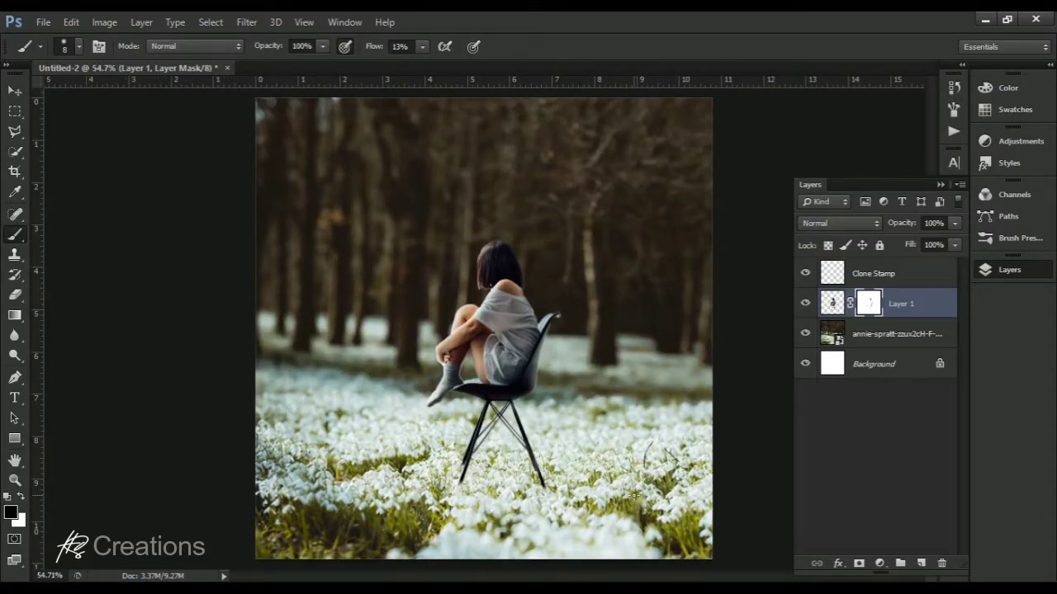
pyautogui.scroll(1, 601, 507)
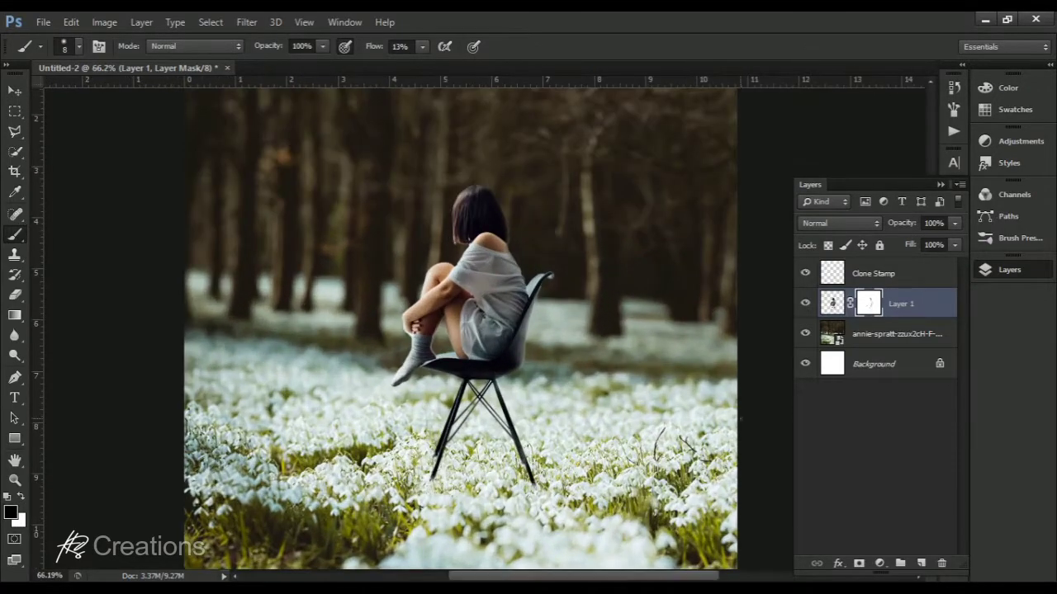
pyautogui.click(883, 333)
pyautogui.click(920, 563)
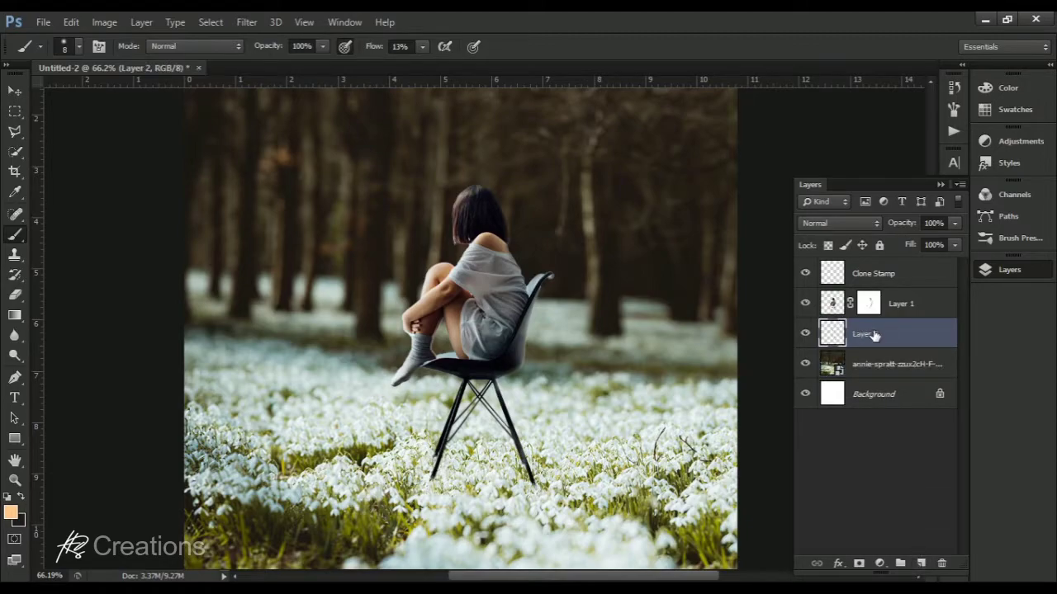
pyautogui.doubleClick(875, 334)
pyautogui.write('Shadow')
pyautogui.press('Return')
# Step: Rasterize the forest photo layer and convert it back to a smart object
pyautogui.rightClick(881, 366)
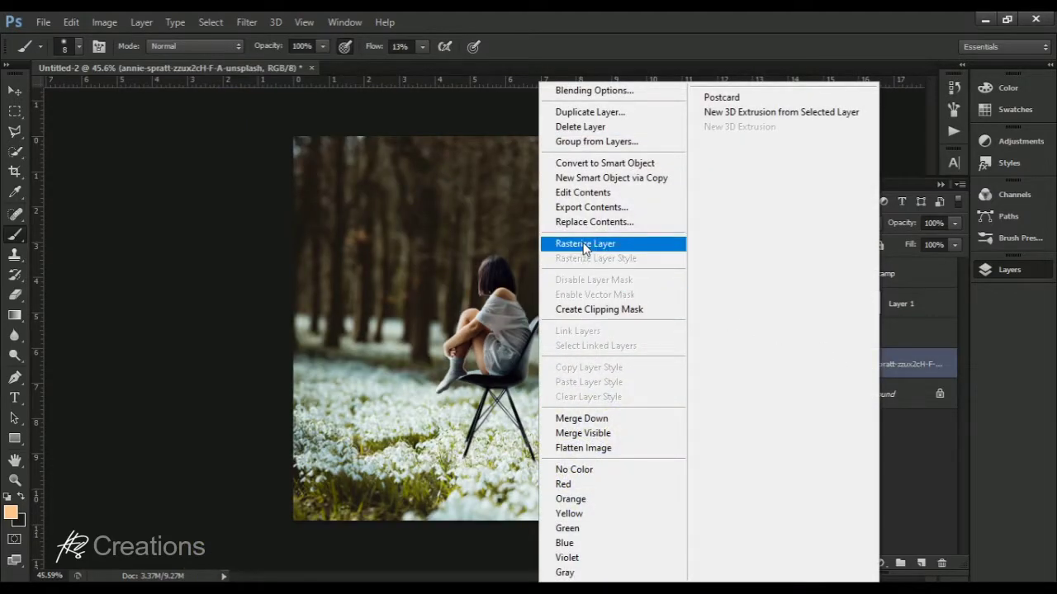
pyautogui.click(584, 244)
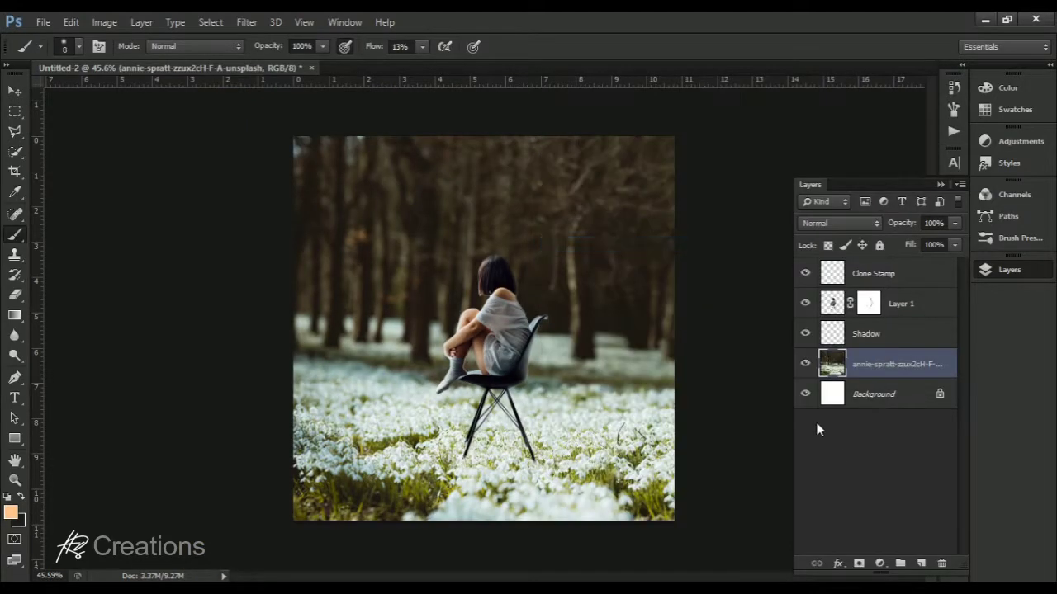
pyautogui.rightClick(839, 376)
pyautogui.rightClick(929, 376)
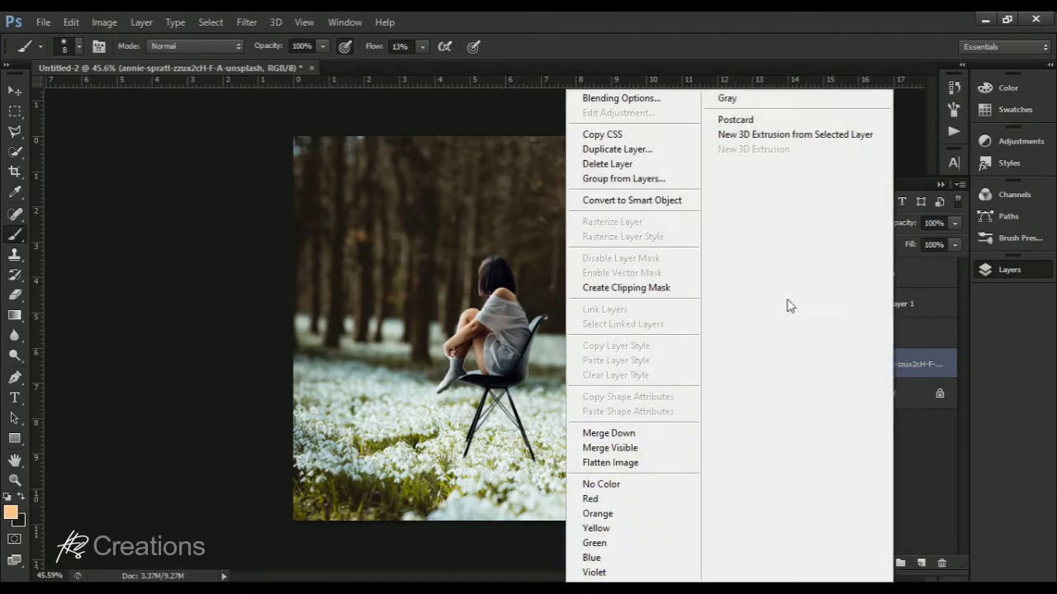
pyautogui.click(663, 202)
pyautogui.scroll(-1, 628, 428)
pyautogui.scroll(2, 629, 428)
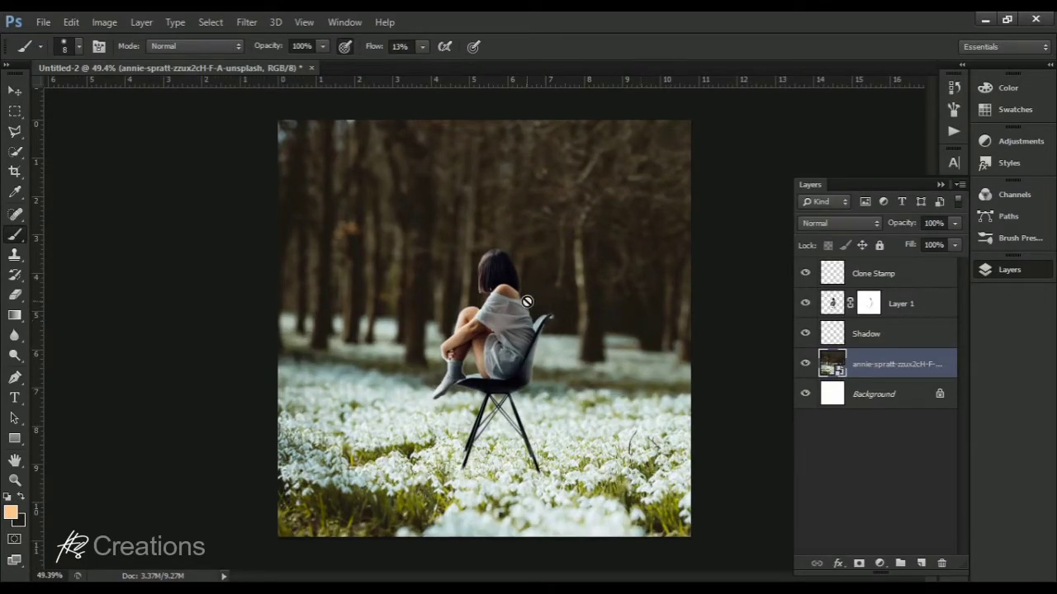
# Step: Add a white layer mask to the forest photo layer and make that mask active for editing
pyautogui.click(859, 564)
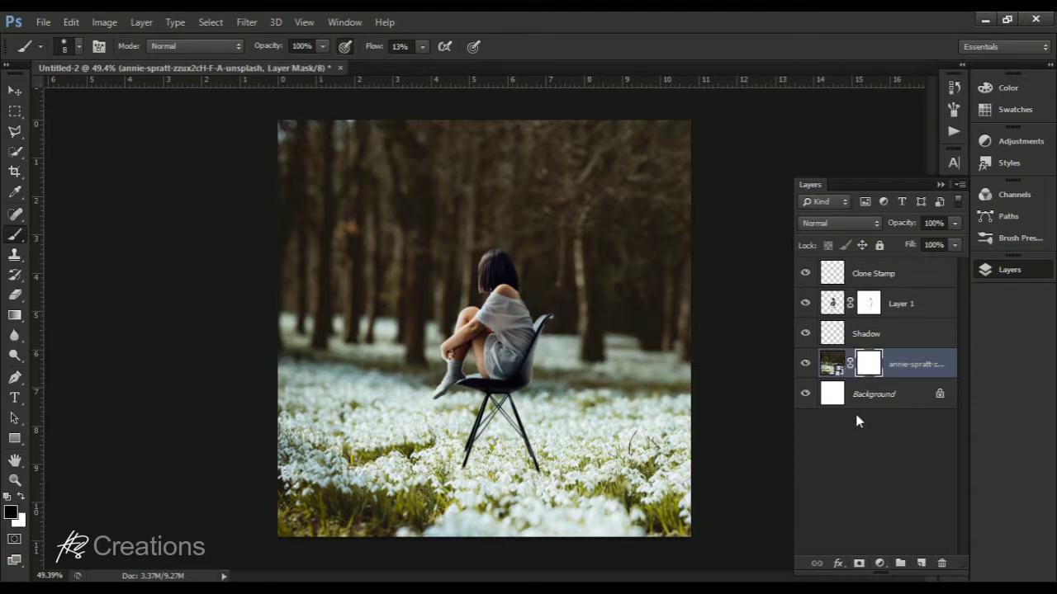
pyautogui.click(883, 398)
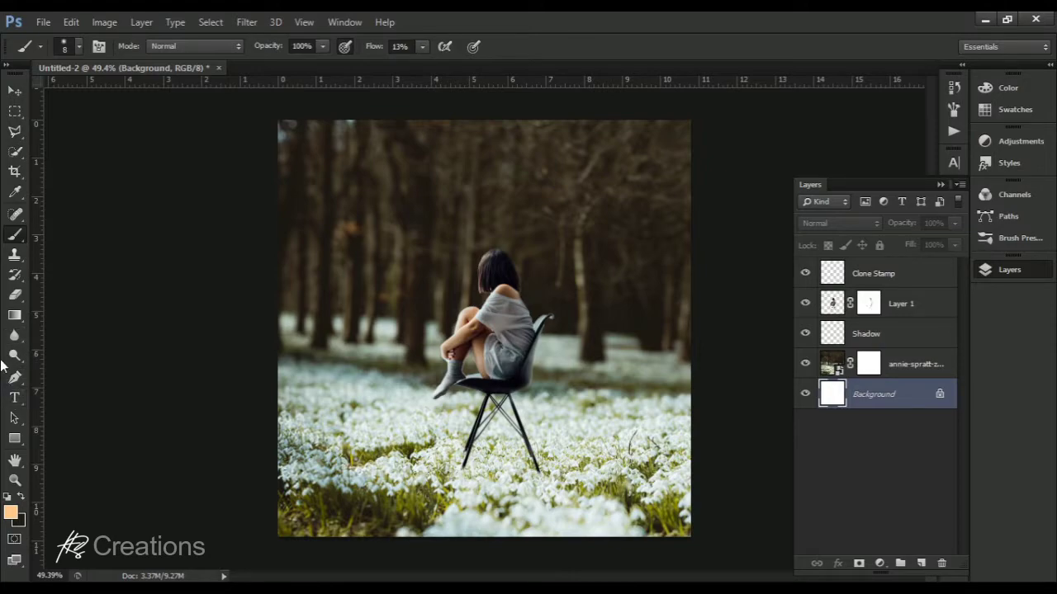
pyautogui.click(861, 373)
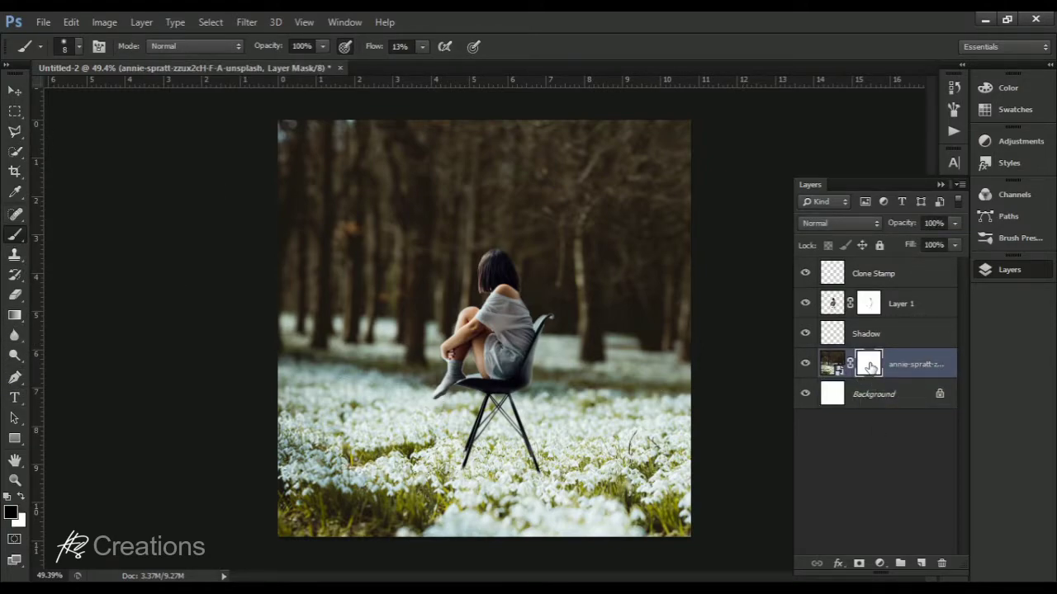
# Step: Set up the Gradient tool with the Foreground to Transparent preset at 4% opacity
pyautogui.click(18, 316)
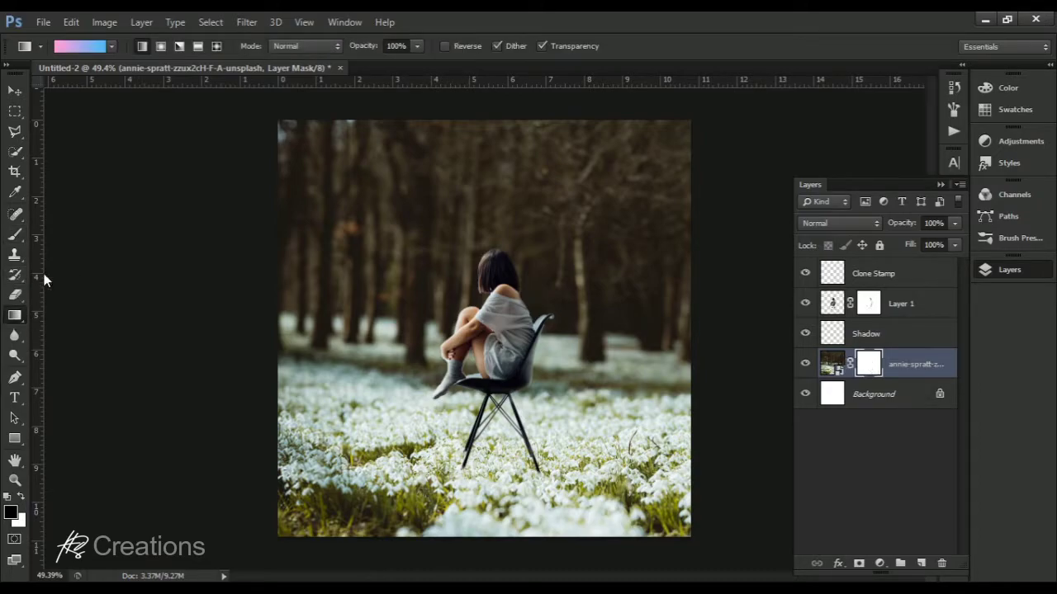
pyautogui.click(96, 50)
pyautogui.click(665, 161)
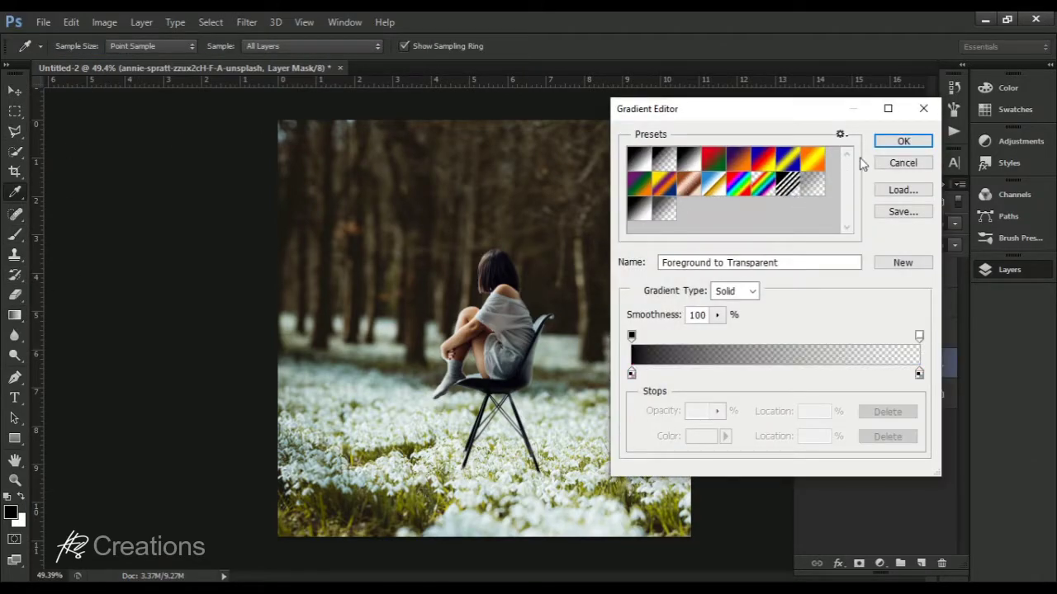
pyautogui.press('Return')
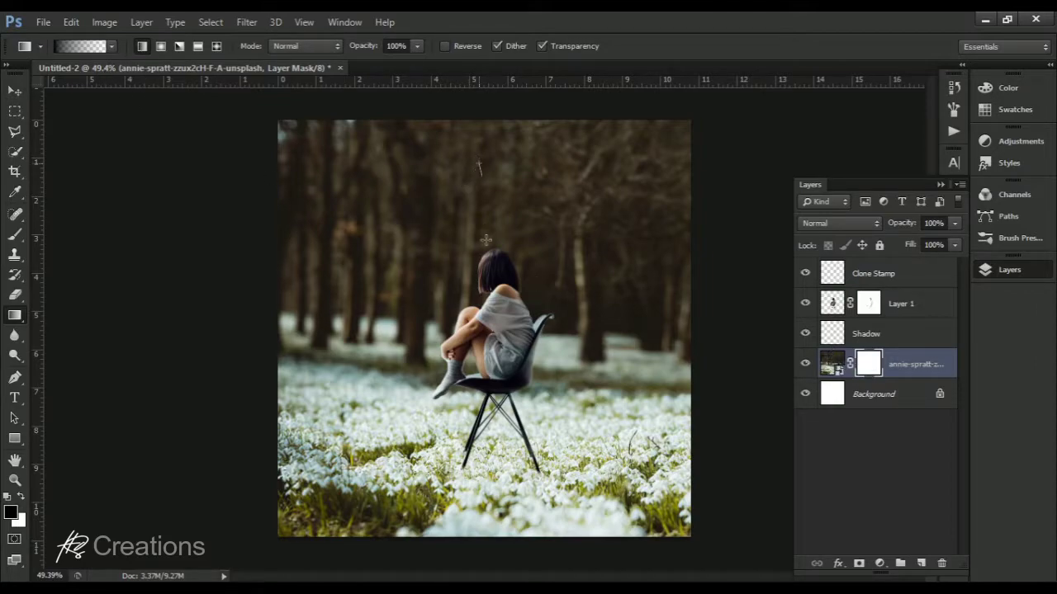
pyautogui.moveTo(486, 239); pyautogui.dragTo(487, 245)
pyautogui.hotkey('ctrl', 'z')
pyautogui.moveTo(364, 50); pyautogui.dragTo(283, 131)
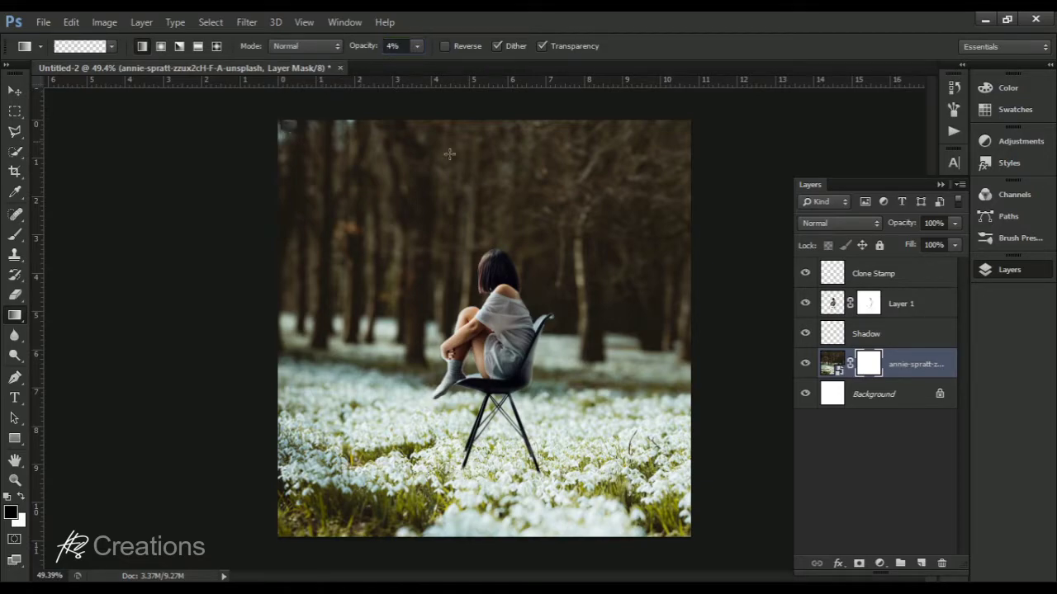
# Step: Try faint linear gradients on the forest mask, running from the treetops down toward the woman
pyautogui.moveTo(511, 268); pyautogui.dragTo(512, 269)
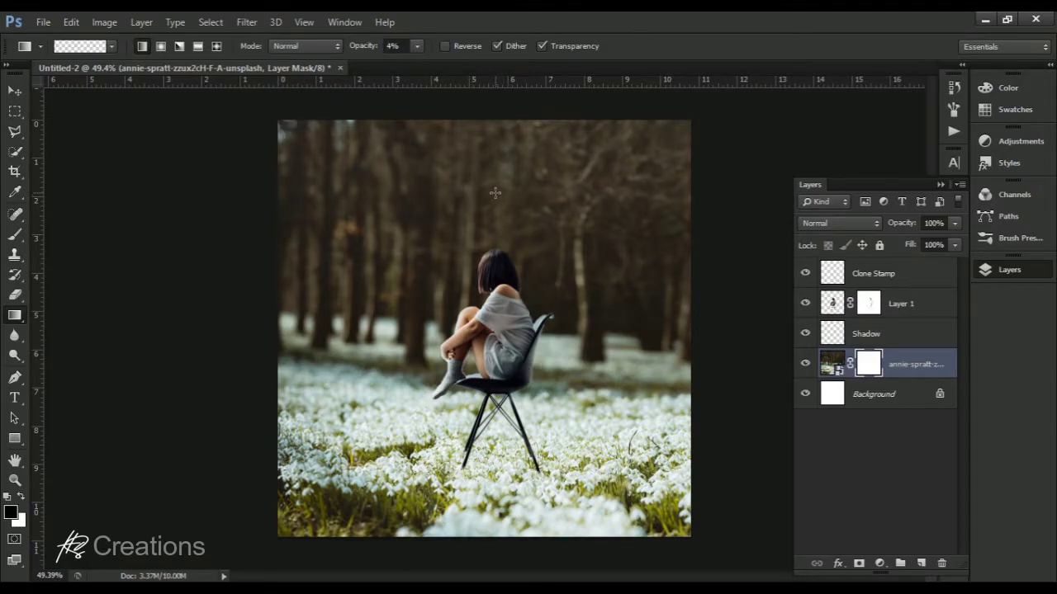
pyautogui.moveTo(495, 193); pyautogui.dragTo(495, 310)
pyautogui.moveTo(493, 185); pyautogui.dragTo(492, 342)
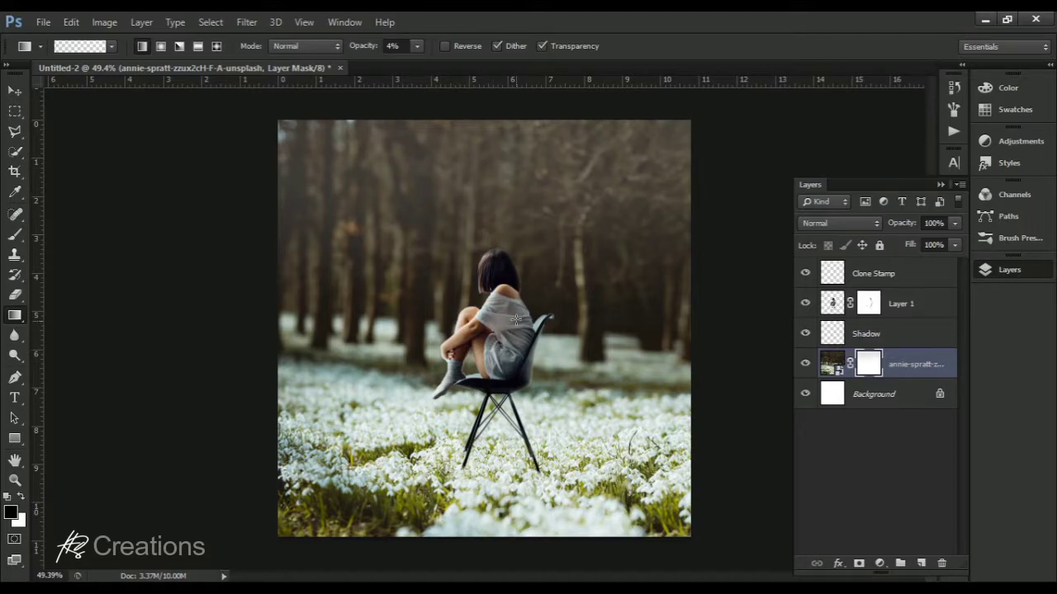
pyautogui.scroll(-3, 579, 366)
pyautogui.hotkey('ctrl', 'alt', 'z')
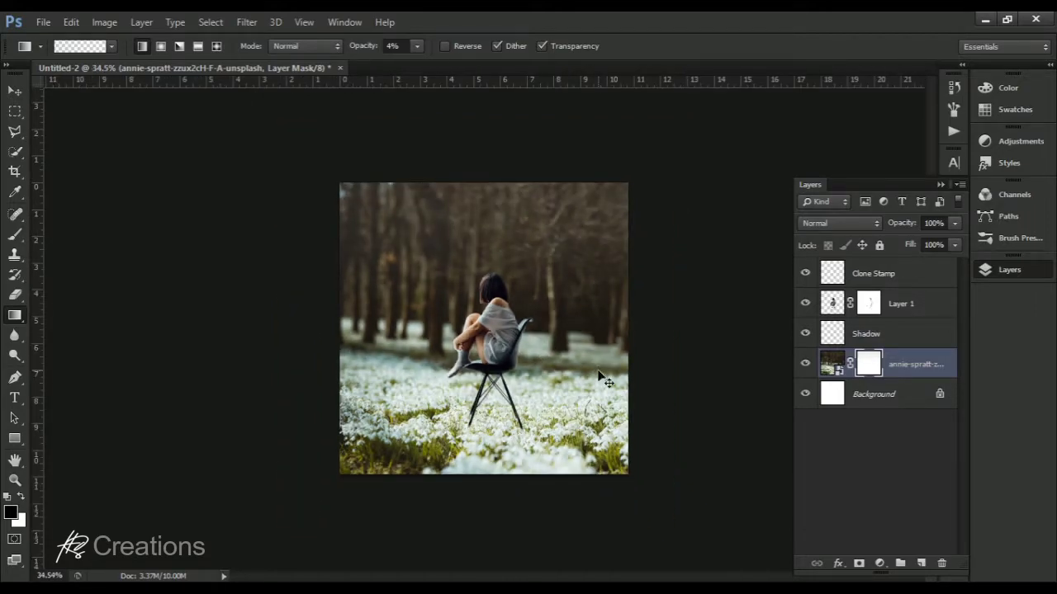
pyautogui.hotkey('ctrl', 'alt', 'z')
# Step: Build up a soft glow with four radial gradients at 4% opacity on the forest mask, from the upper-left trees toward the woman
pyautogui.scroll(2, 598, 376)
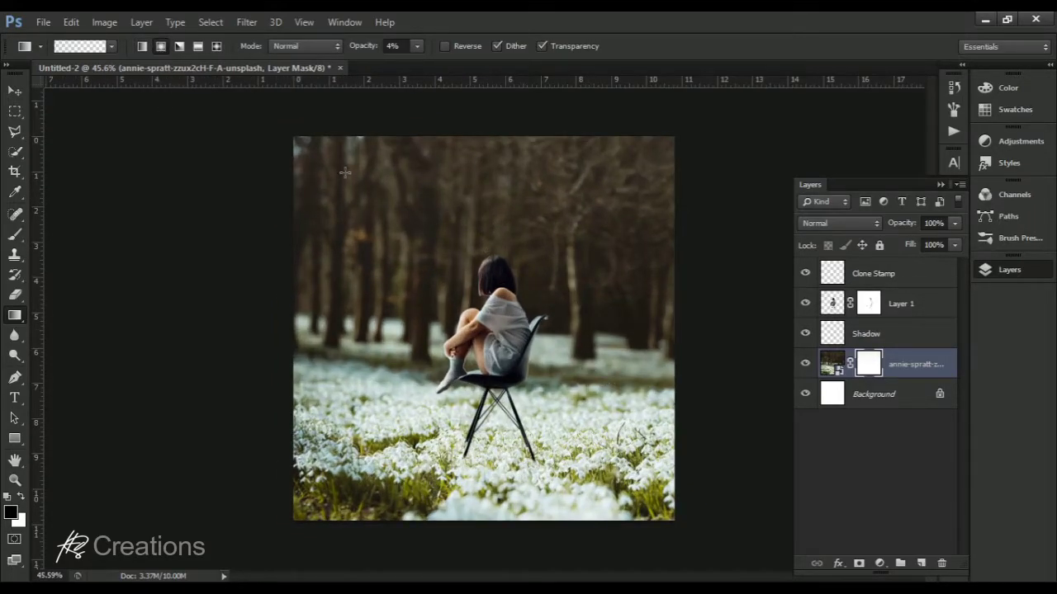
pyautogui.moveTo(360, 192); pyautogui.dragTo(475, 296)
pyautogui.moveTo(338, 175); pyautogui.dragTo(459, 351)
pyautogui.moveTo(338, 198); pyautogui.dragTo(446, 307)
pyautogui.moveTo(357, 193); pyautogui.dragTo(460, 305)
pyautogui.scroll(-2, 574, 341)
pyautogui.scroll(-1, 582, 347)
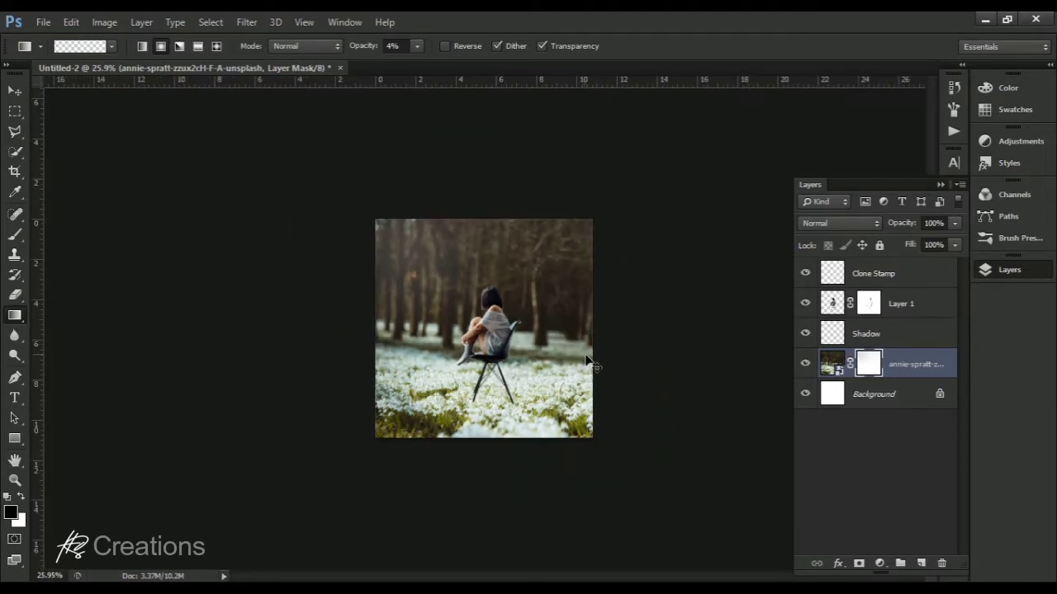
pyautogui.scroll(3, 588, 354)
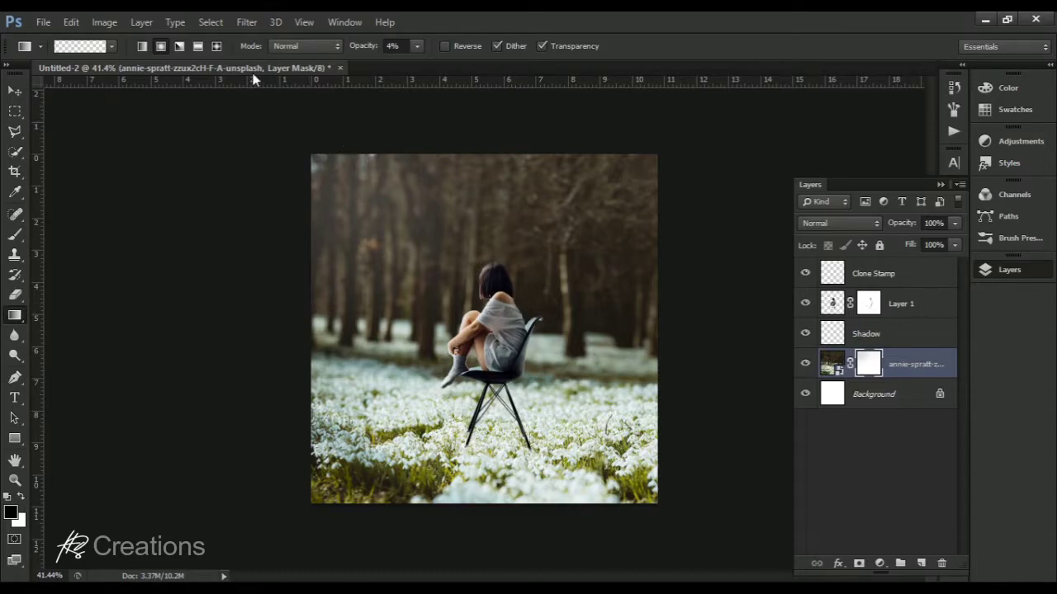
# Step: Raise the gradient opacity to 21% and add a stronger radial gradient to the mask over the upper-left corner of the forest
pyautogui.moveTo(362, 49); pyautogui.dragTo(375, 62)
pyautogui.moveTo(469, 312); pyautogui.dragTo(471, 313)
pyautogui.scroll(-3, 550, 327)
pyautogui.scroll(2, 633, 351)
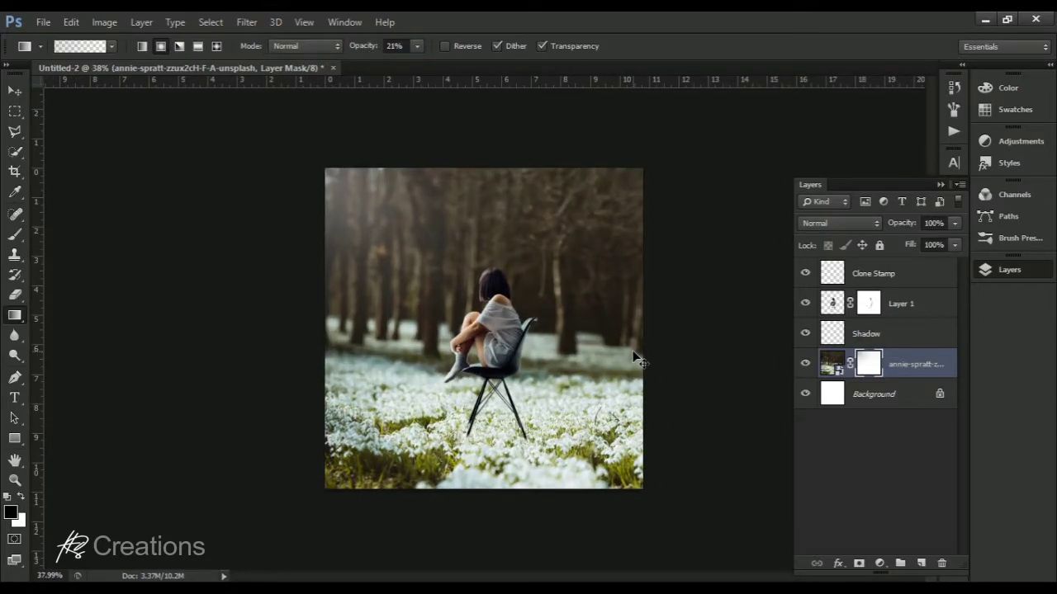
pyautogui.scroll(-4, 614, 372)
pyautogui.scroll(1, 605, 406)
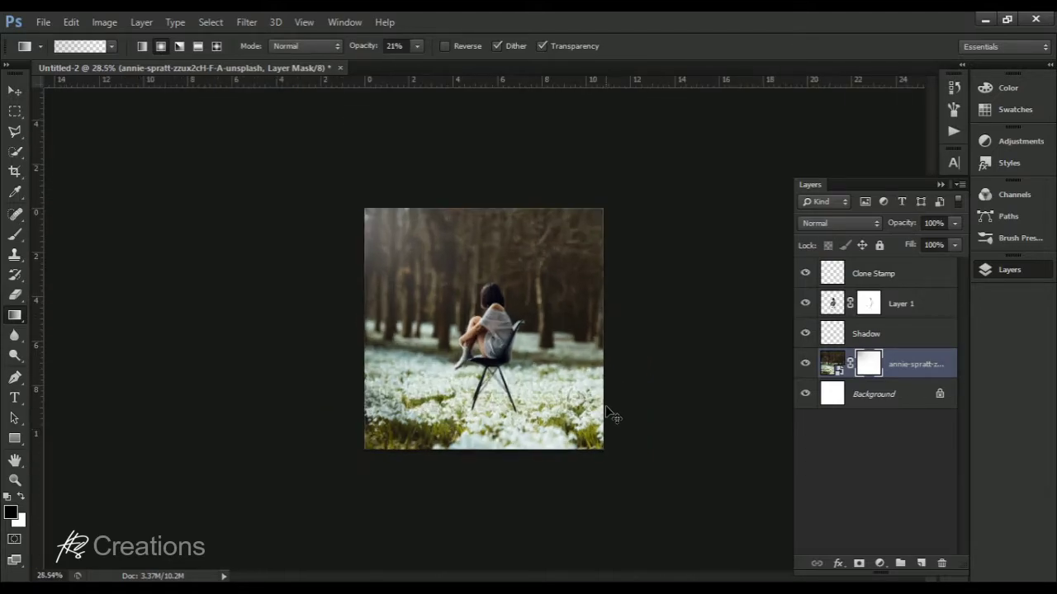
pyautogui.scroll(3, 605, 406)
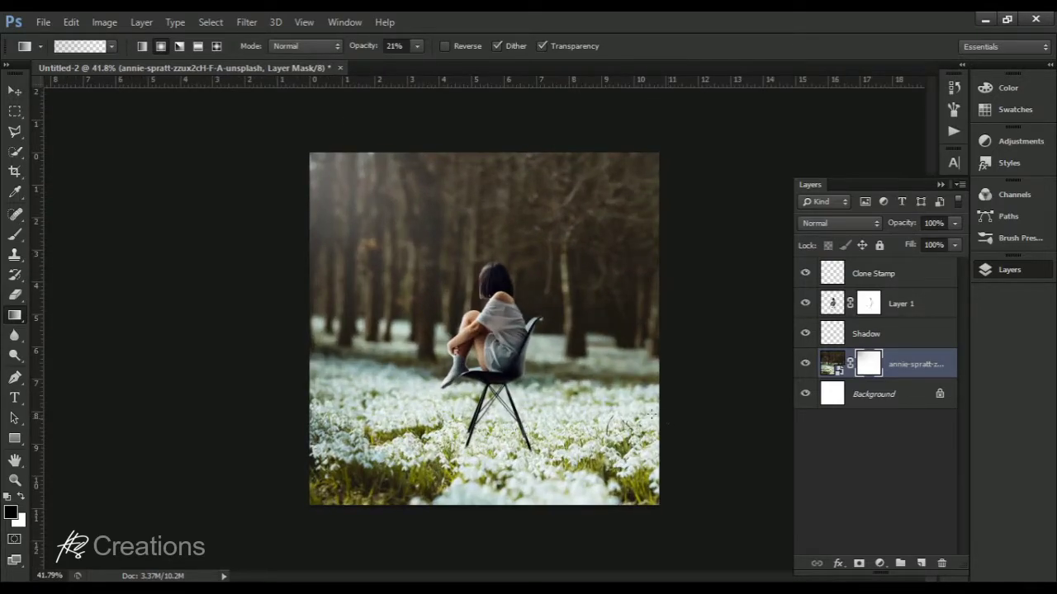
pyautogui.scroll(1, 558, 374)
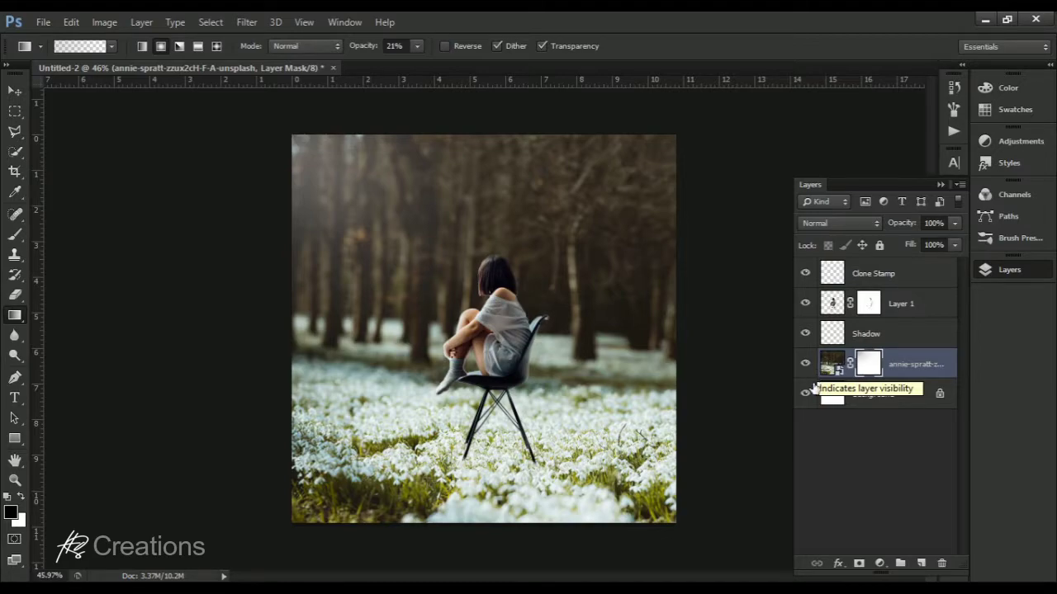
# Step: Convert the locked Background into a regular layer and rename it Back white
pyautogui.doubleClick(938, 396)
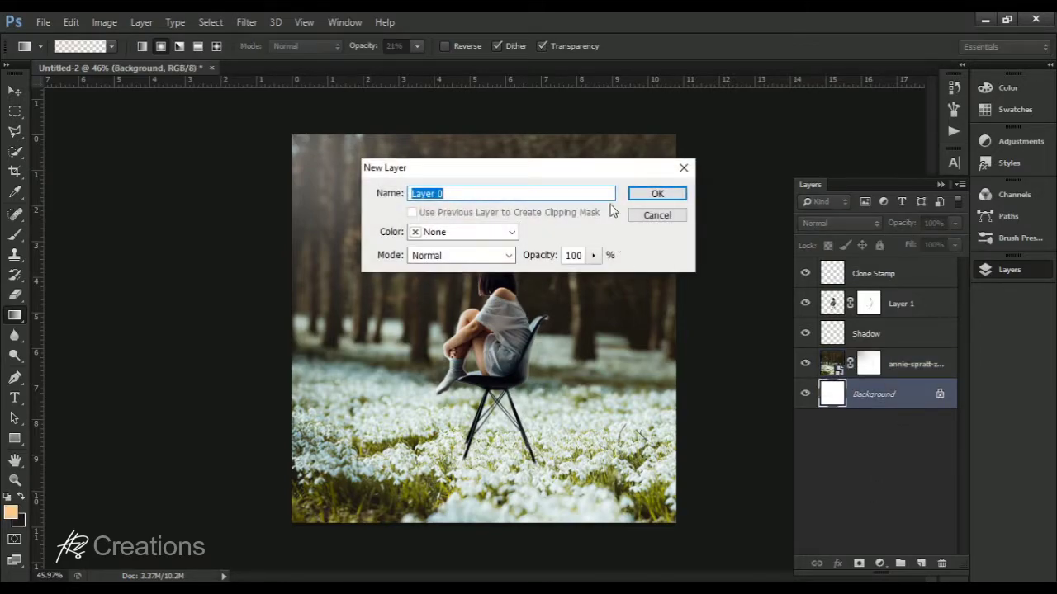
pyautogui.click(660, 193)
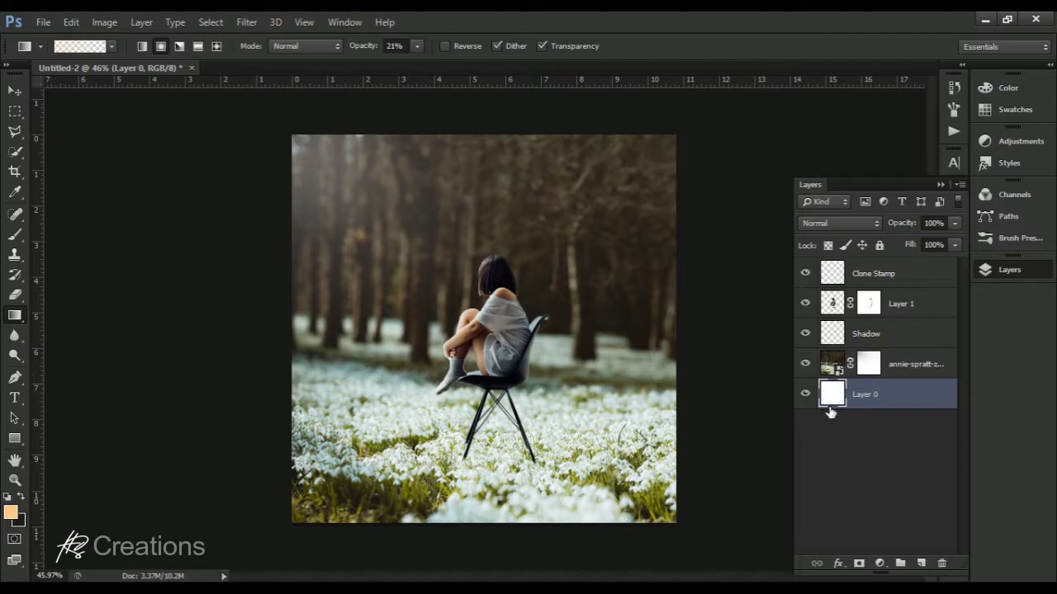
pyautogui.doubleClick(864, 395)
pyautogui.write('Ba')
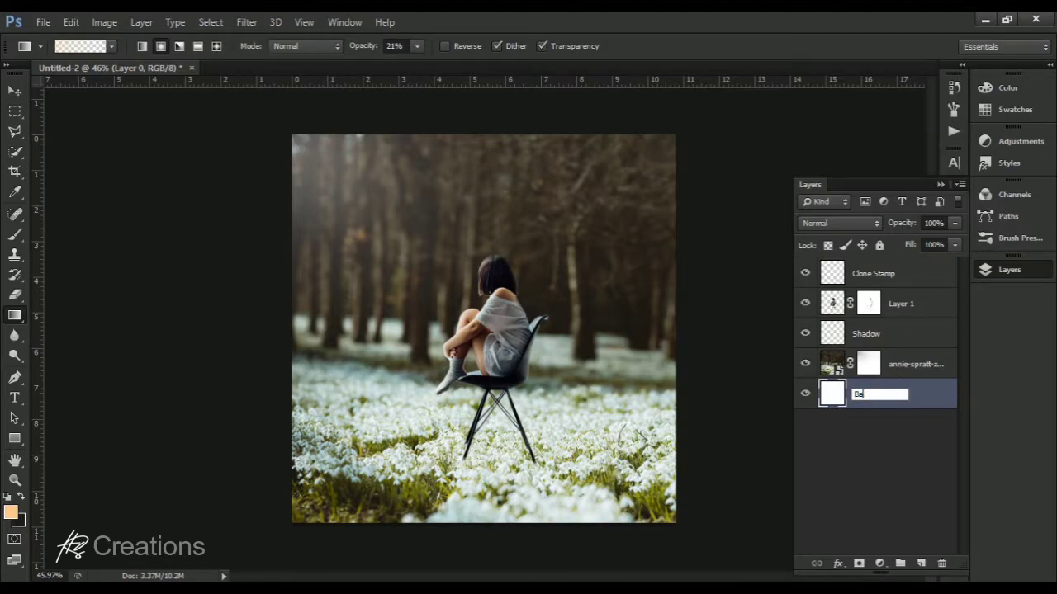
pyautogui.write('ck white')
pyautogui.press('Return')
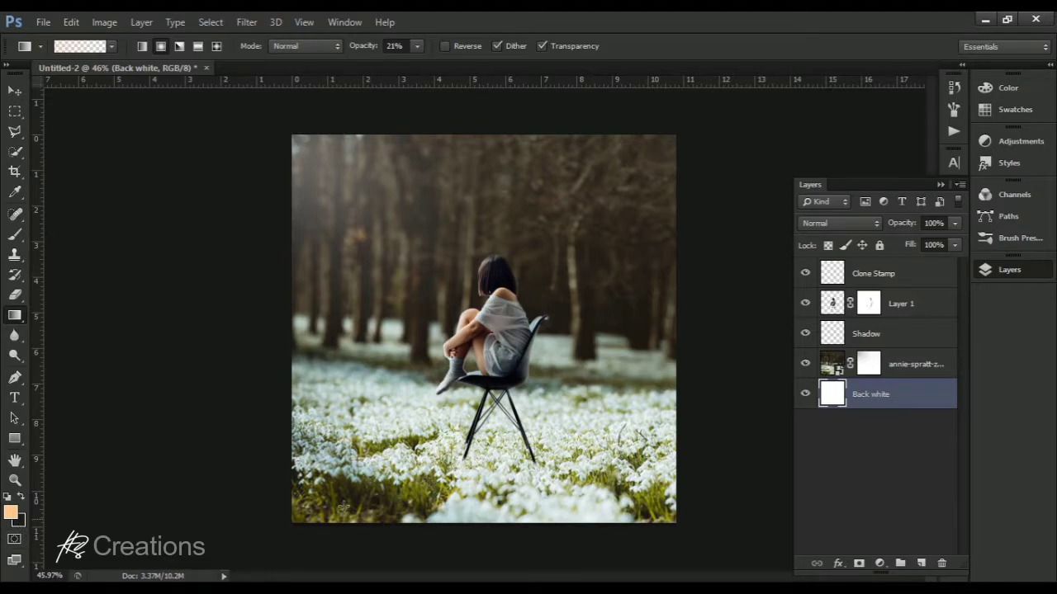
# Step: Try filling the Back white layer with black and undo the fill
pyautogui.hotkey('ctrl', 'BackSpace')
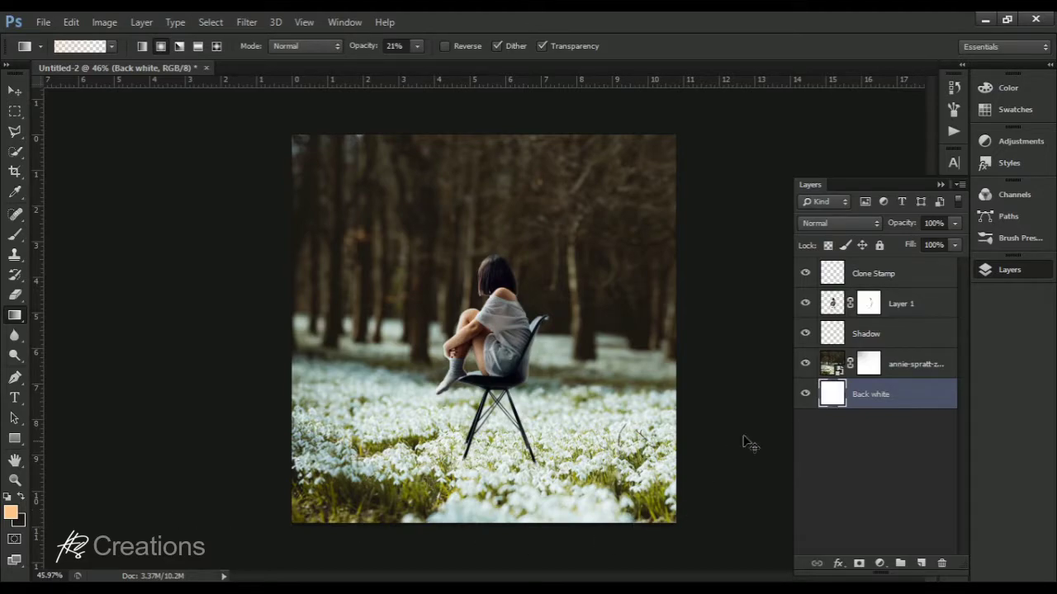
pyautogui.hotkey('ctrl', 'z')
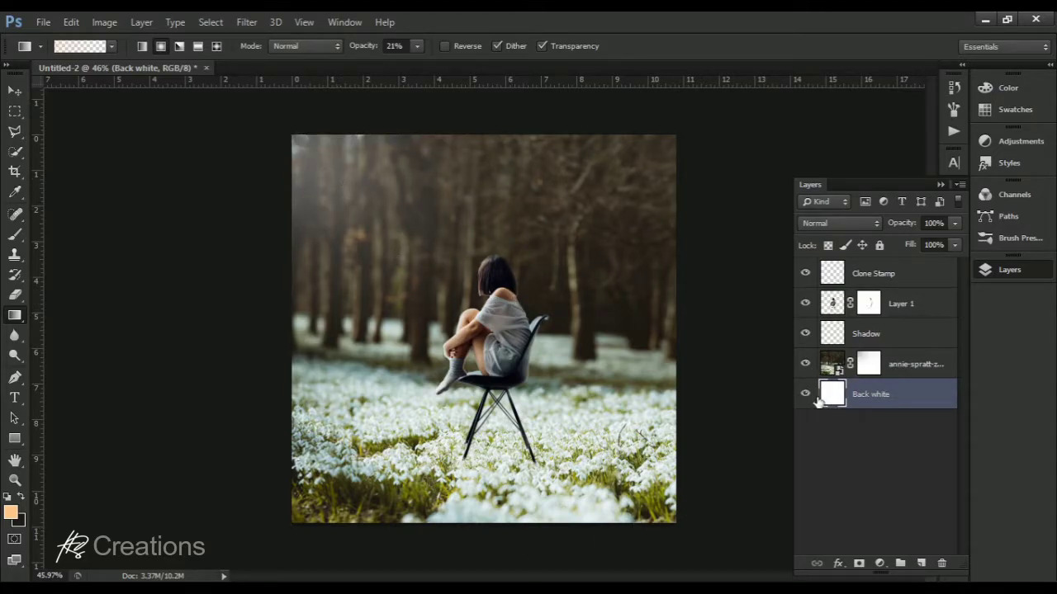
pyautogui.scroll(-3, 293, 229)
pyautogui.scroll(2, 576, 338)
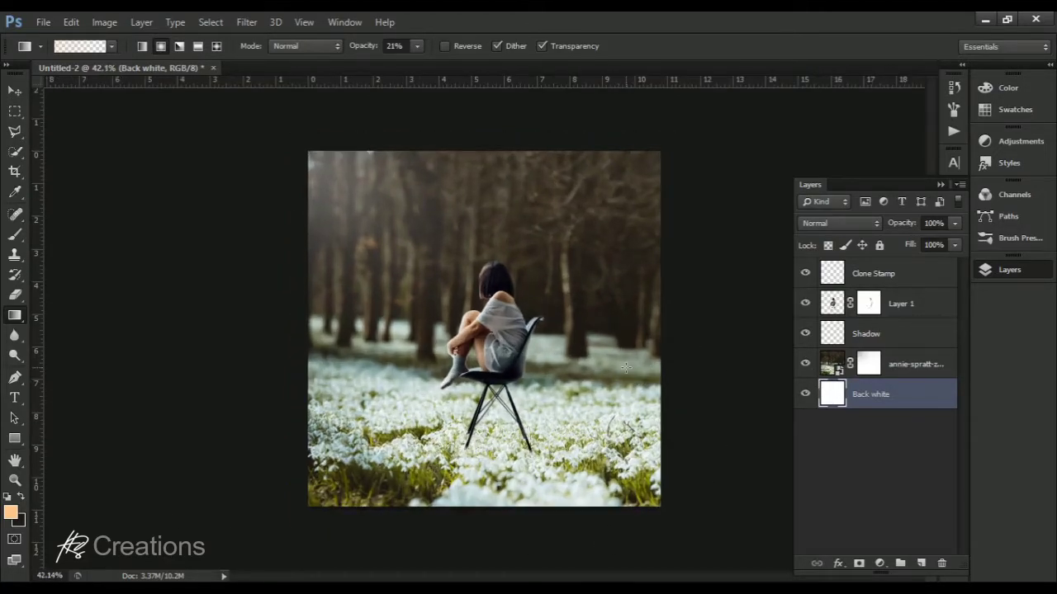
pyautogui.scroll(-3, 648, 389)
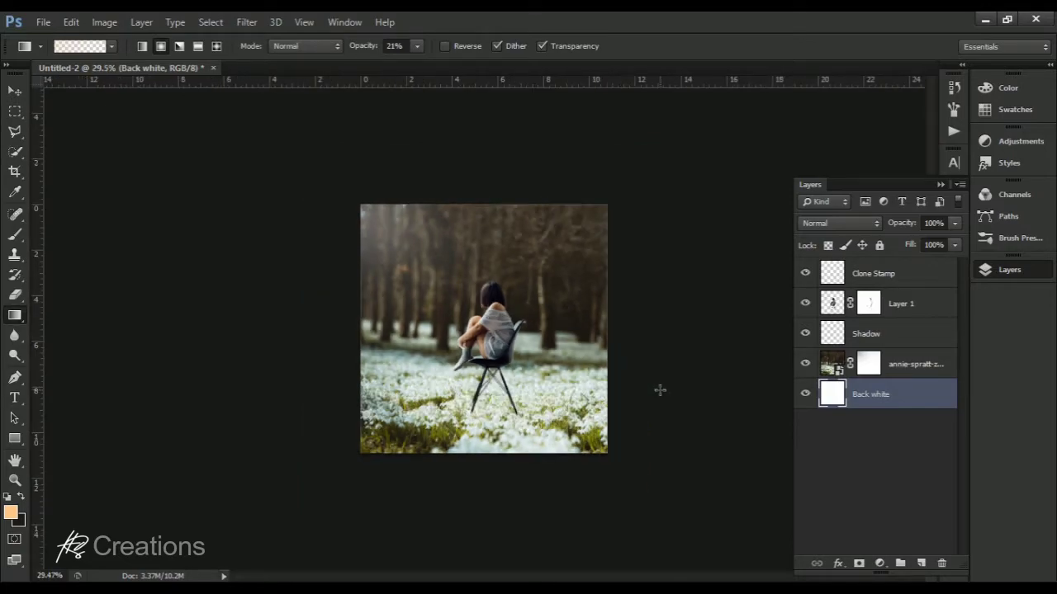
pyautogui.scroll(1, 661, 389)
pyautogui.scroll(4, 667, 383)
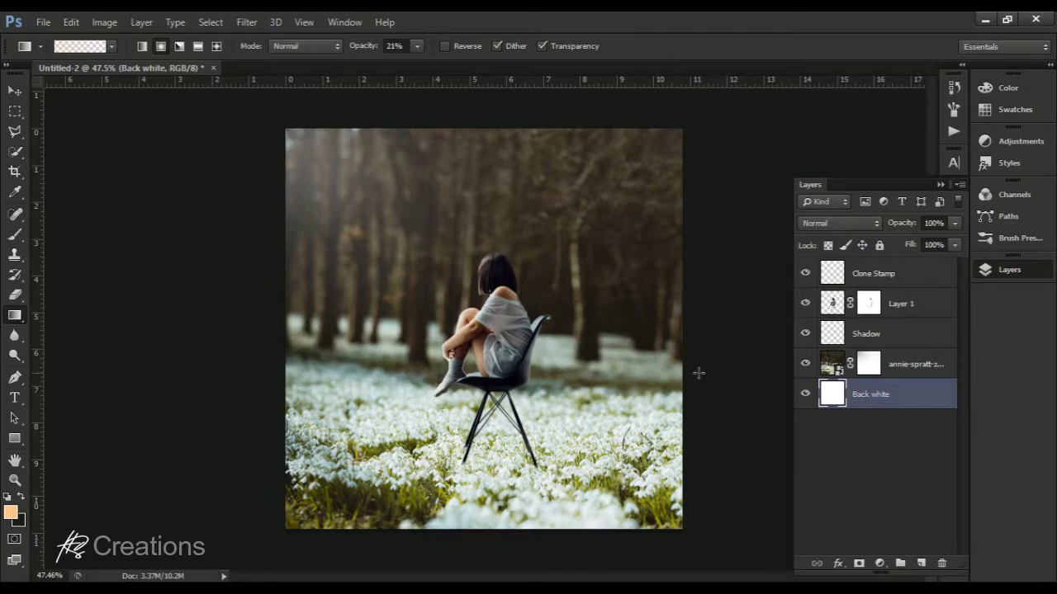
pyautogui.scroll(-3, 671, 498)
pyautogui.scroll(2, 669, 498)
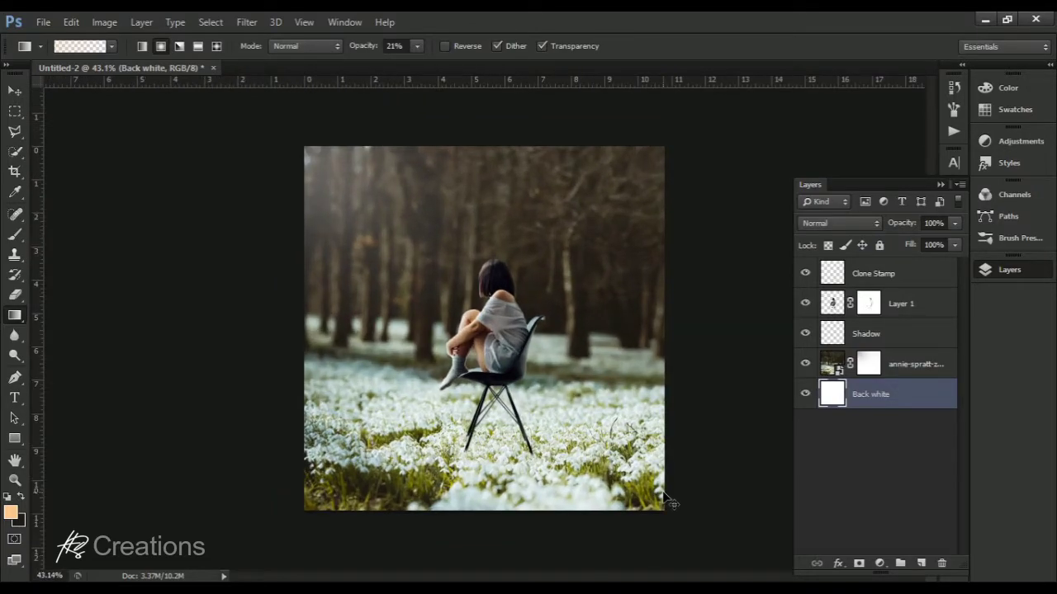
pyautogui.scroll(2, 607, 410)
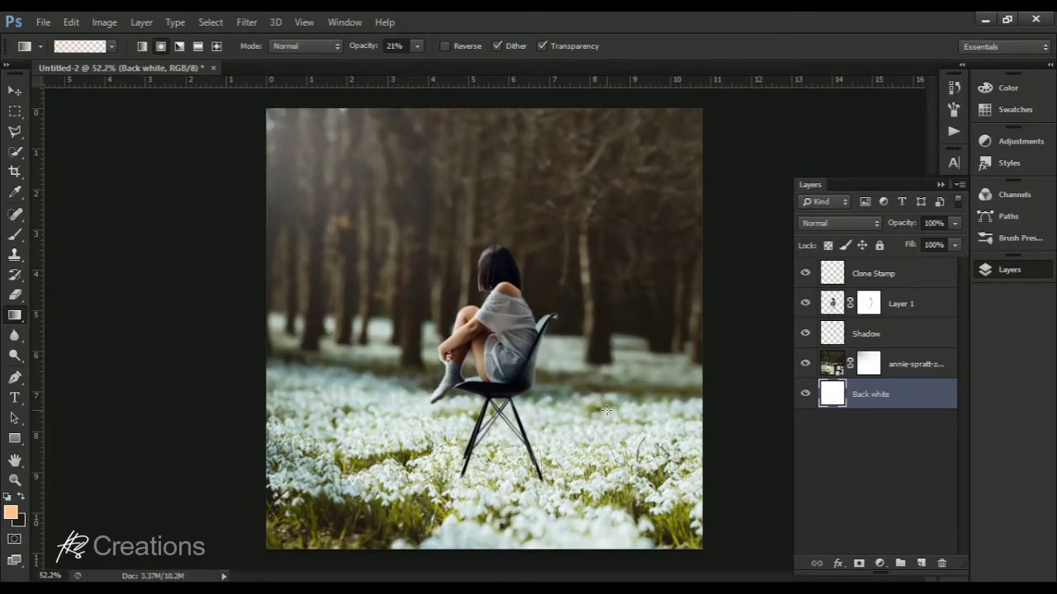
# Step: Add a Hue/Saturation adjustment layer above the woman's layer, Layer 1, and clip it to that layer
pyautogui.click(836, 305)
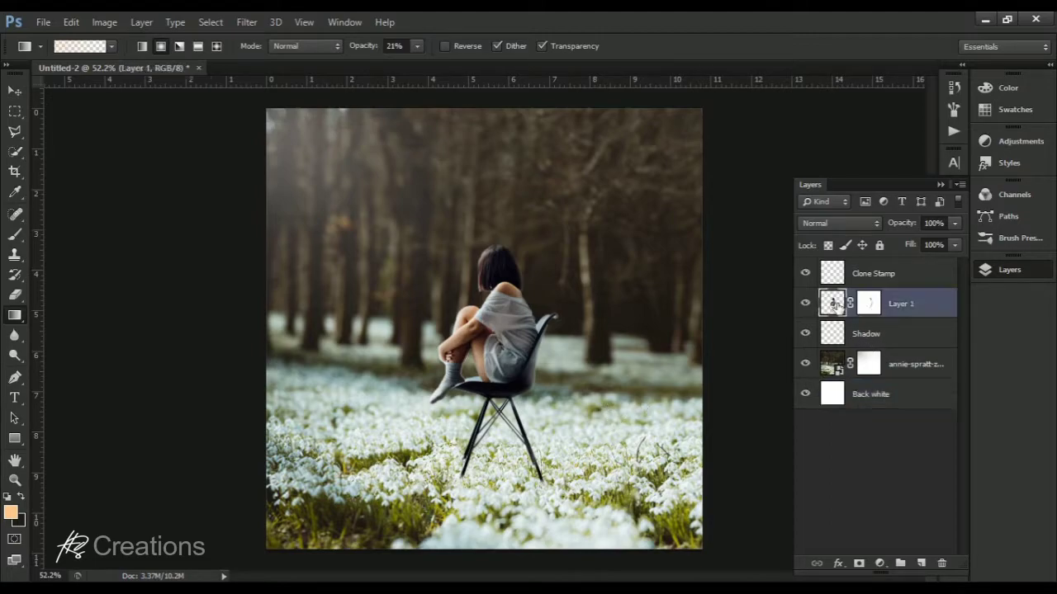
pyautogui.click(873, 563)
pyautogui.click(898, 377)
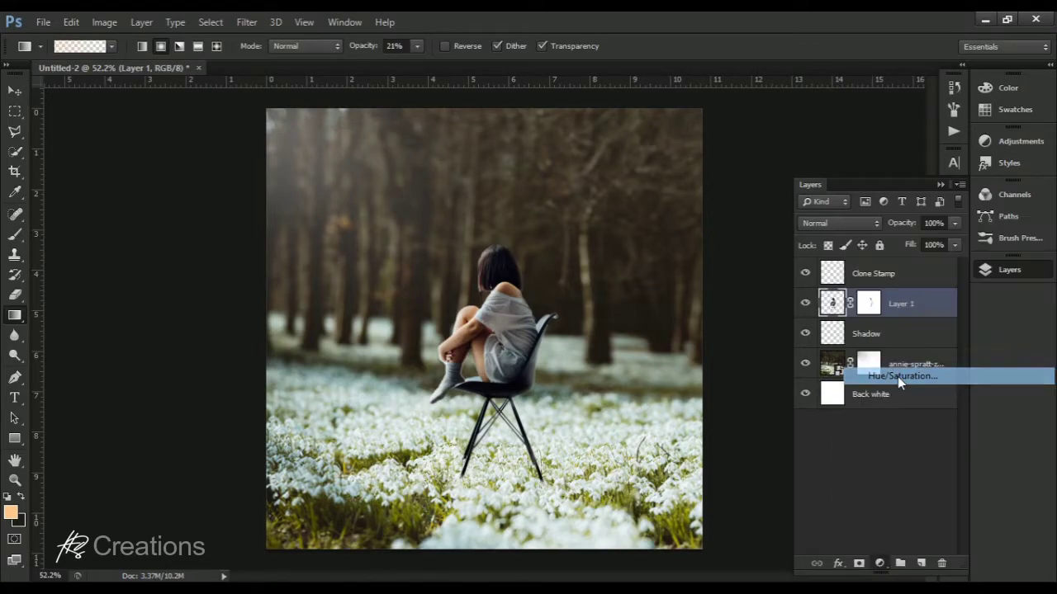
pyautogui.click(634, 471)
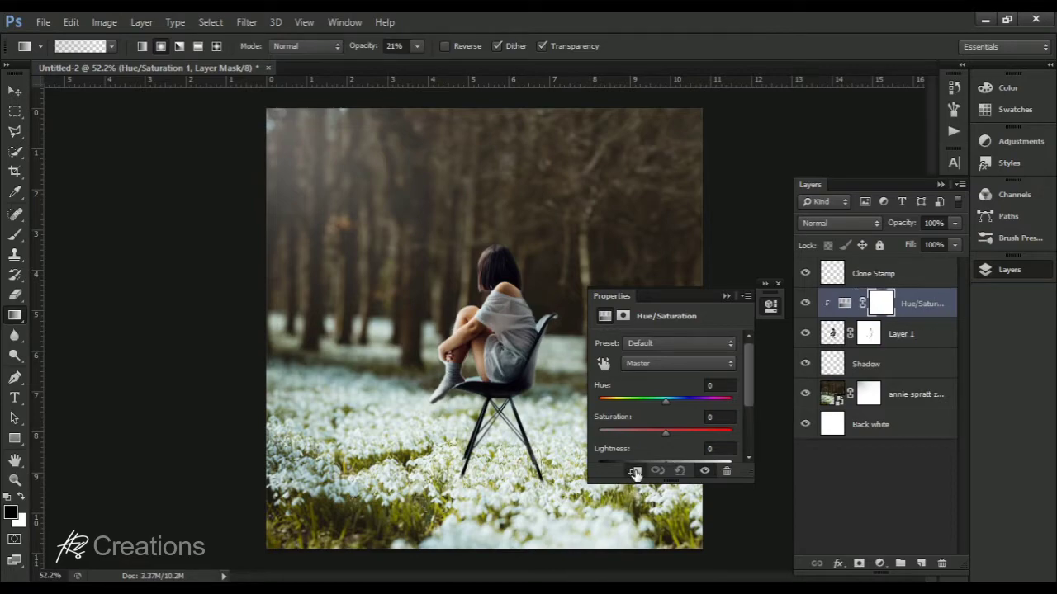
# Step: Set the clipped Hue/Saturation adjustment to a saturation of +13 and a lightness of +9
pyautogui.scroll(-2, 654, 336)
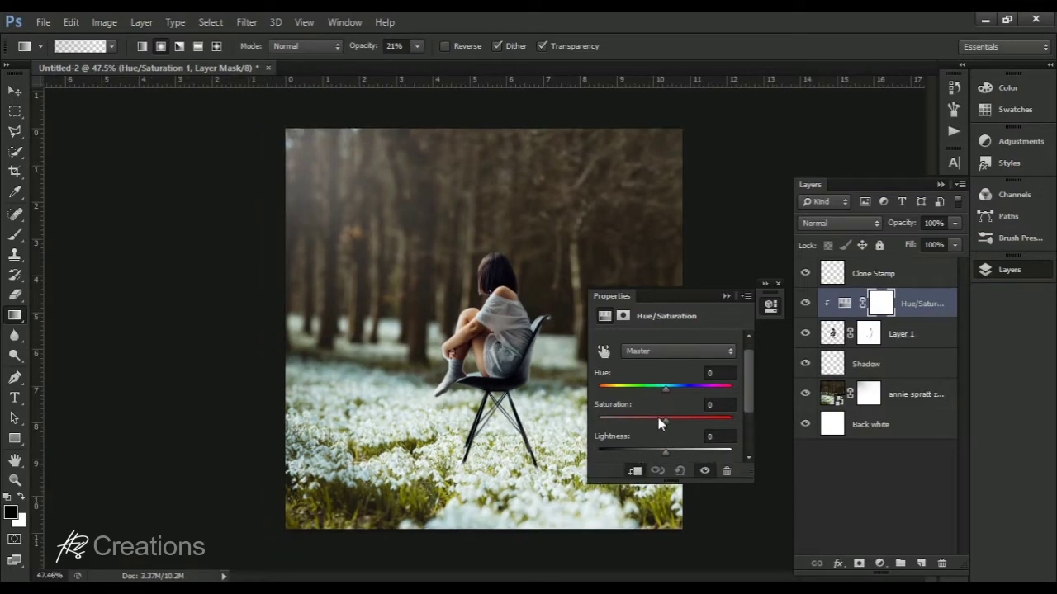
pyautogui.moveTo(665, 421); pyautogui.dragTo(634, 436)
pyautogui.moveTo(712, 441); pyautogui.dragTo(694, 447)
pyautogui.moveTo(683, 422); pyautogui.dragTo(680, 422)
pyautogui.scroll(-6, 530, 388)
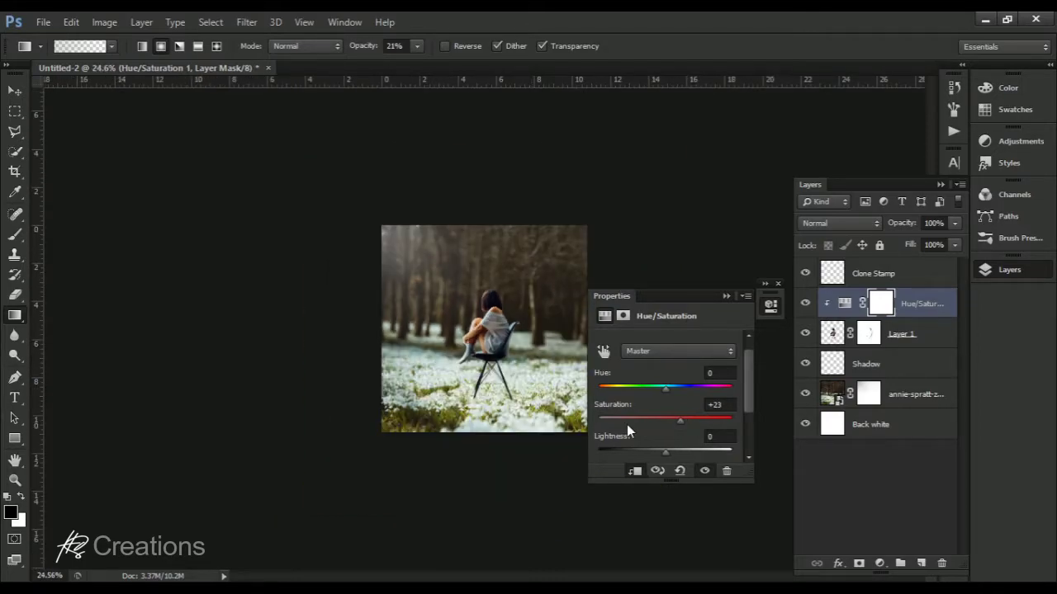
pyautogui.moveTo(678, 420)
pyautogui.mouseDown()
pyautogui.moveTo(665, 420)
pyautogui.moveTo(694, 421)
pyautogui.mouseUp()
pyautogui.moveTo(662, 456); pyautogui.dragTo(671, 458)
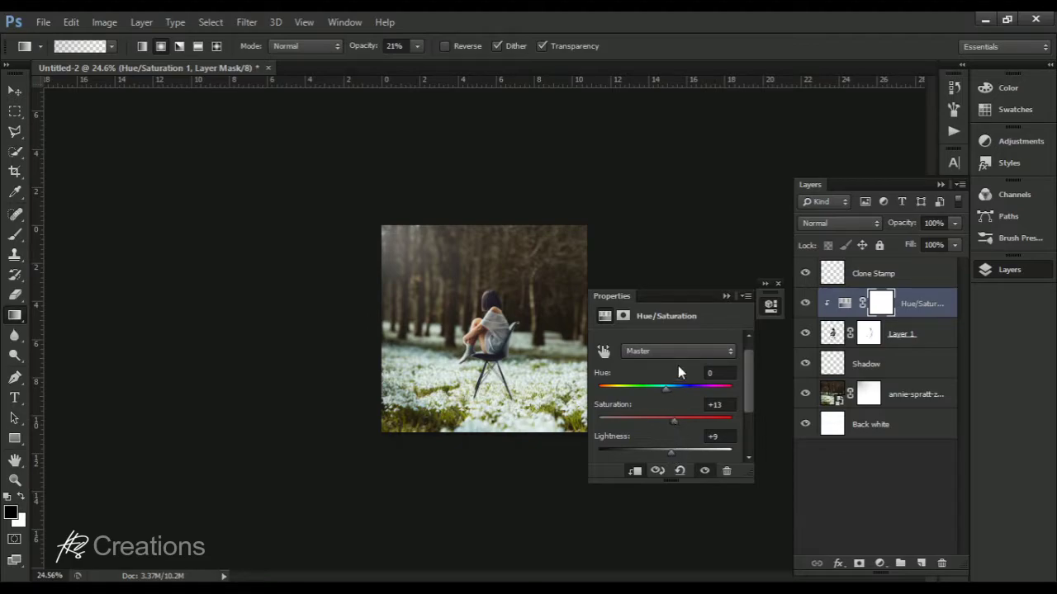
pyautogui.scroll(-1, 657, 397)
pyautogui.scroll(1, 641, 420)
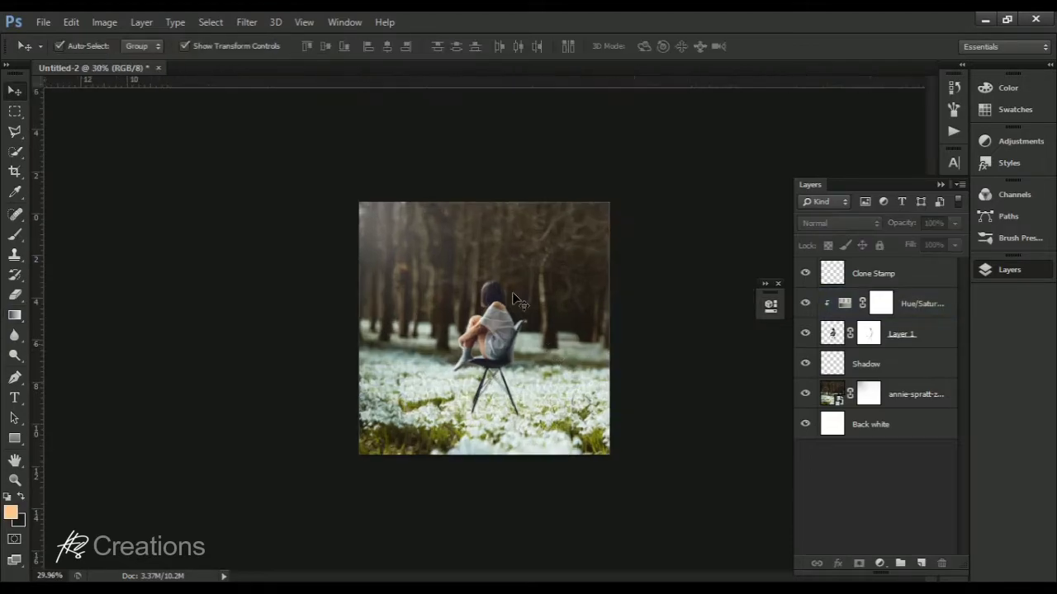
pyautogui.hotkey('ctrl', '+')
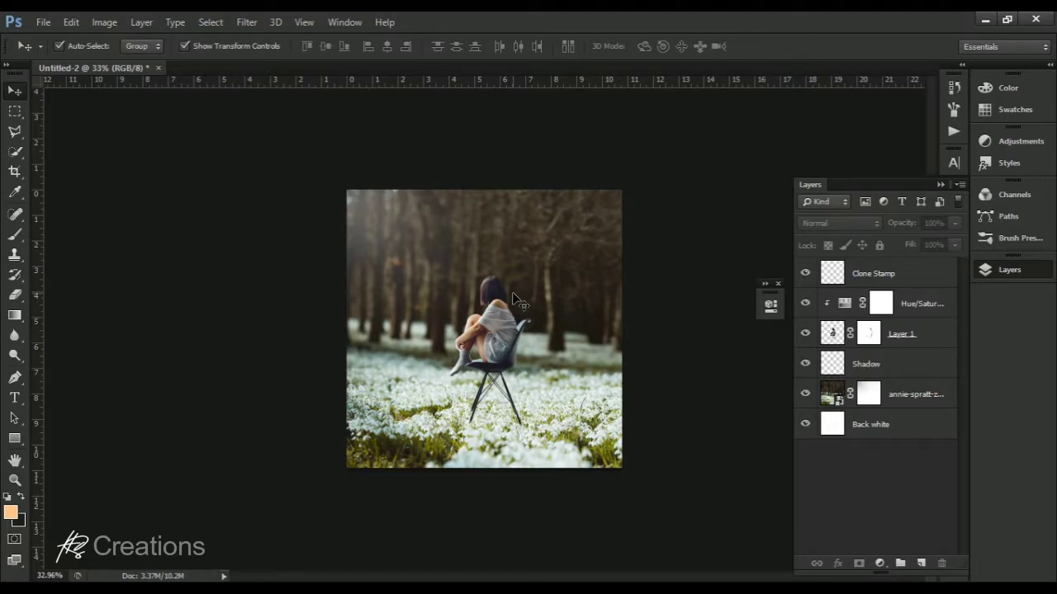
pyautogui.scroll(1, 570, 304)
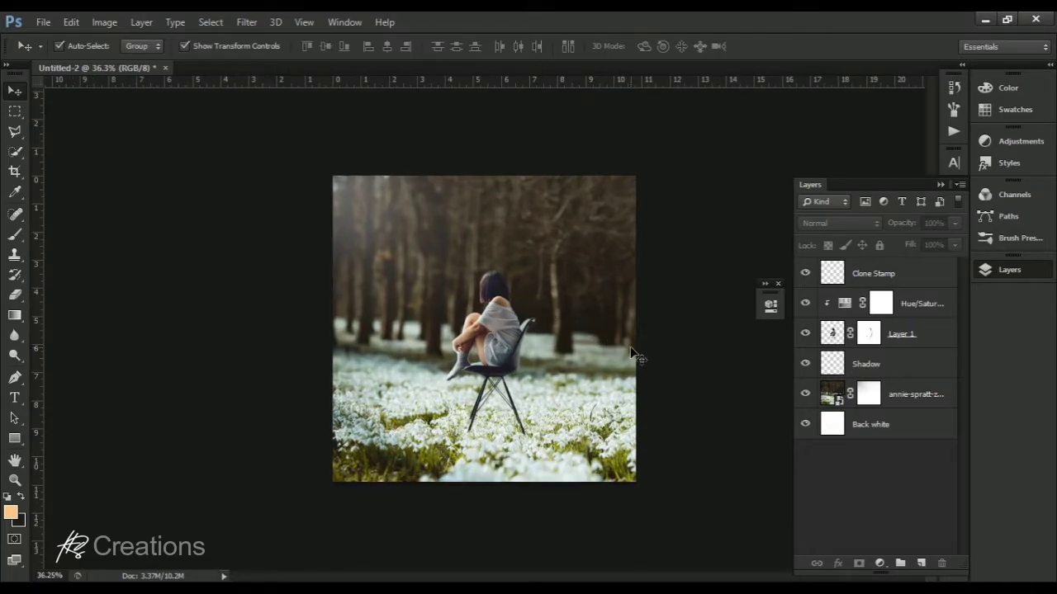
pyautogui.scroll(1, 632, 355)
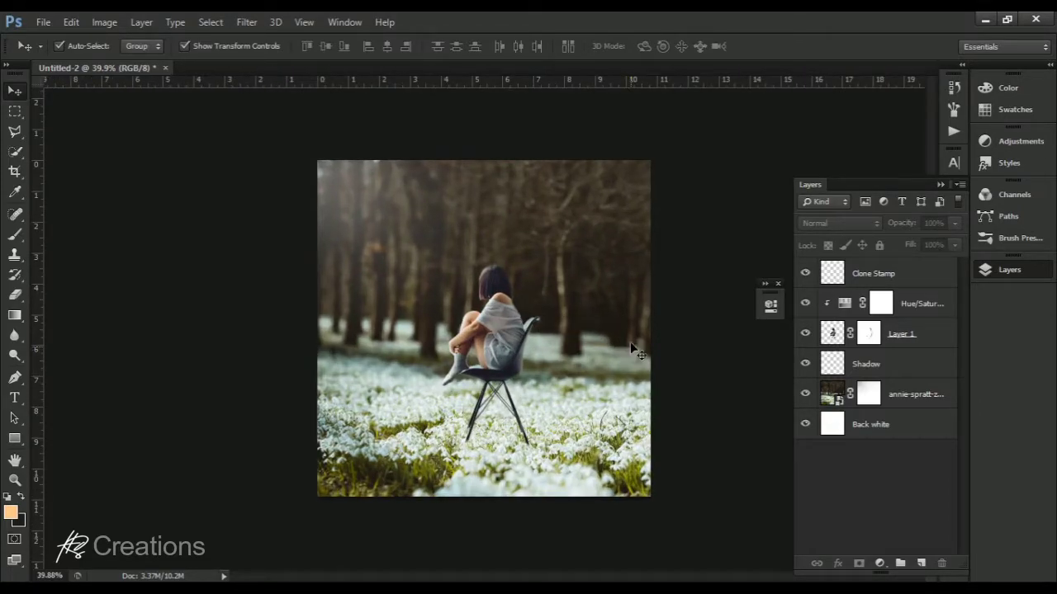
# Step: Add an empty layer above the Clone Stamp layer, and activate the Brush tool on the Shadow layer
pyautogui.click(891, 274)
pyautogui.click(921, 563)
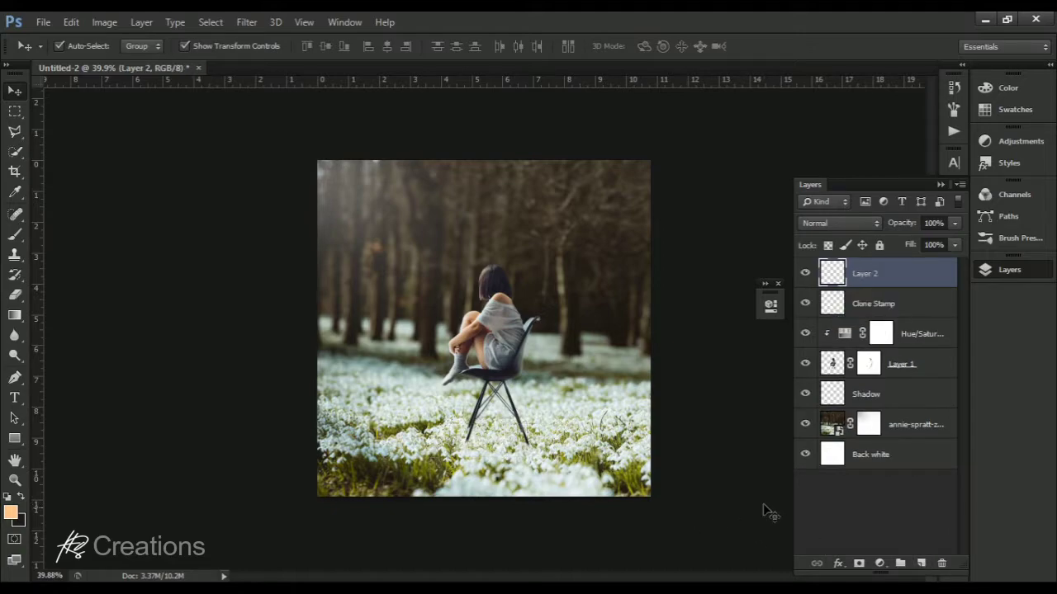
pyautogui.click(885, 308)
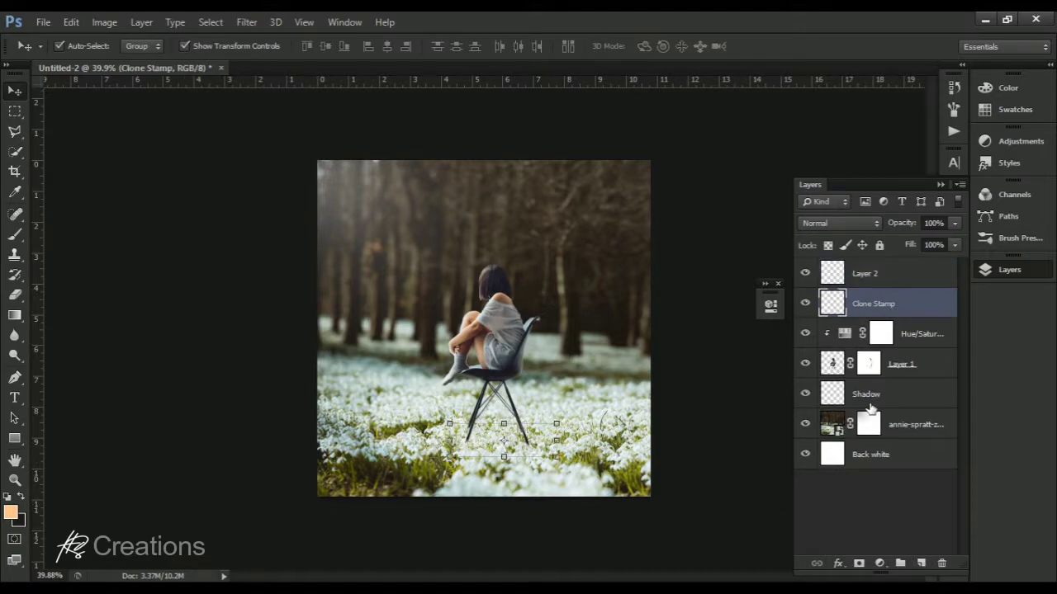
pyautogui.click(866, 396)
pyautogui.scroll(1, 608, 438)
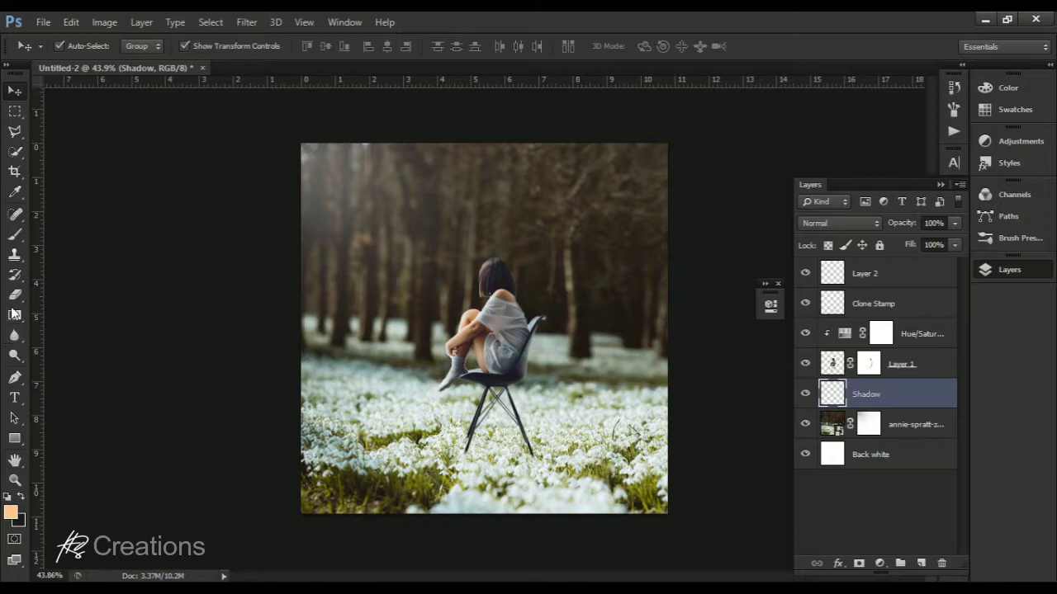
pyautogui.click(15, 233)
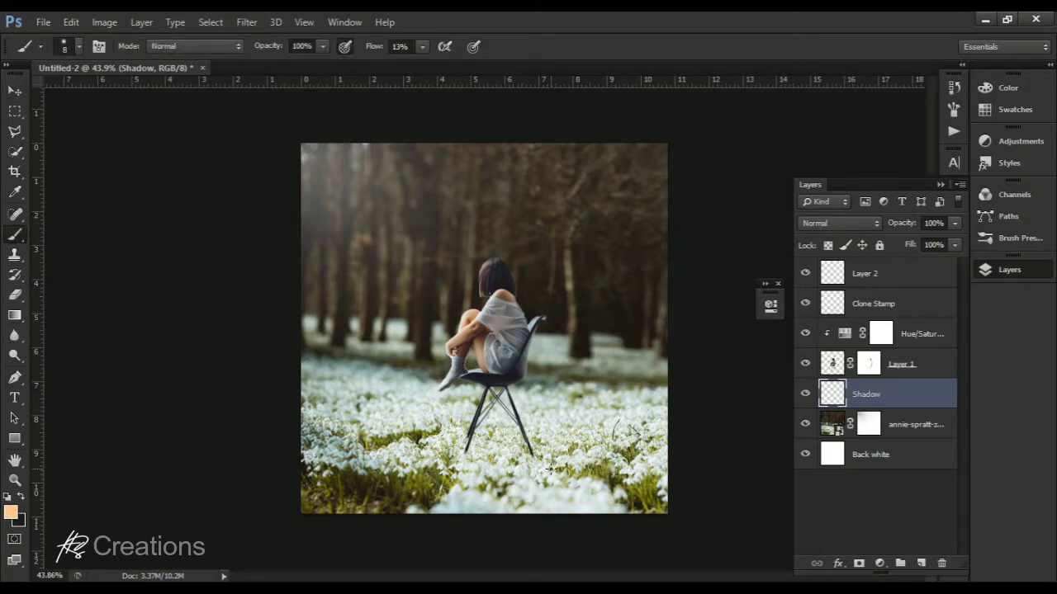
# Step: Duplicate the woman's layer, Layer 1, and select the copy
pyautogui.click(838, 368)
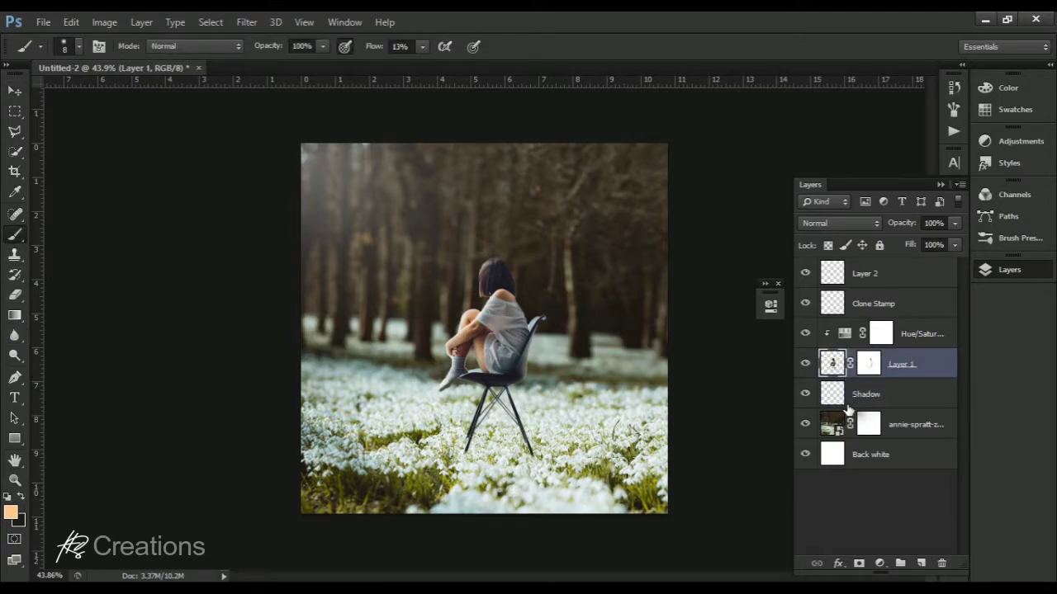
pyautogui.hotkey('ctrl', 'j')
pyautogui.click(839, 397)
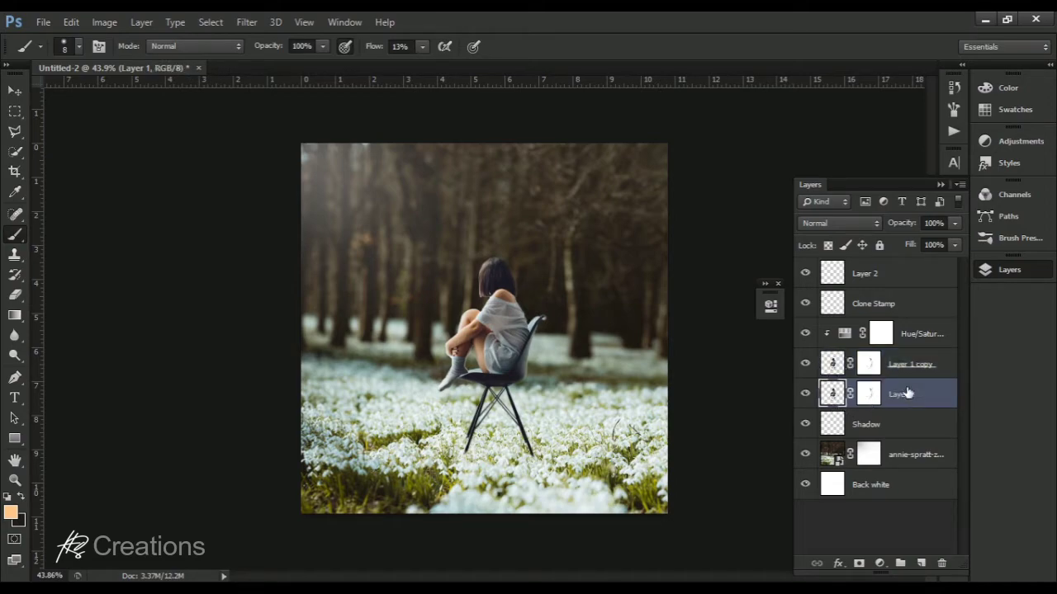
pyautogui.doubleClick(905, 394)
pyautogui.click(911, 372)
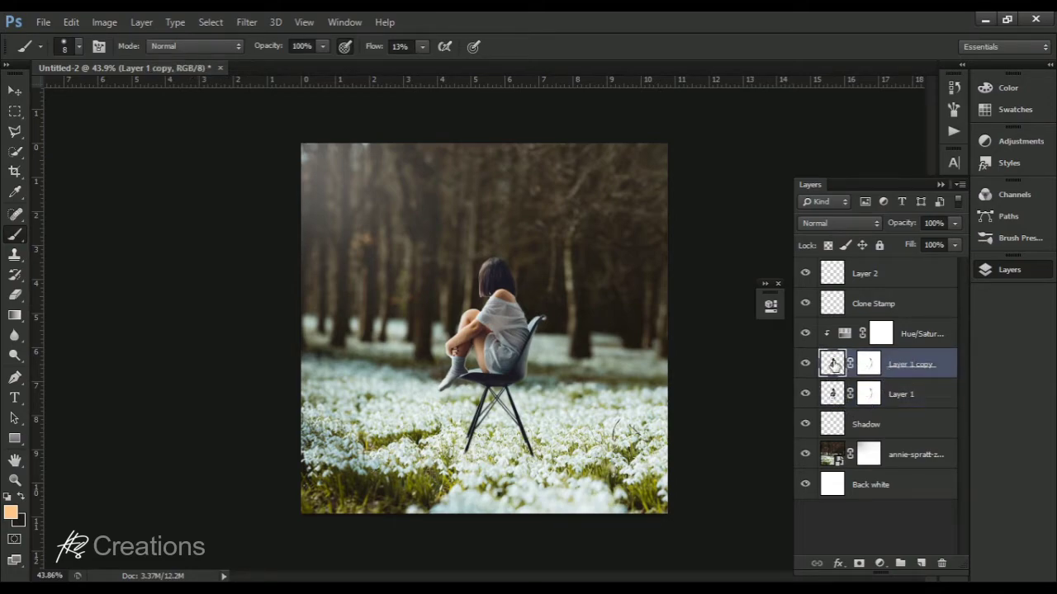
# Step: Try the copied woman layer below Layer 1, return it above, and clip the Hue/Saturation adjustment to the copy
pyautogui.moveTo(833, 365); pyautogui.dragTo(837, 407)
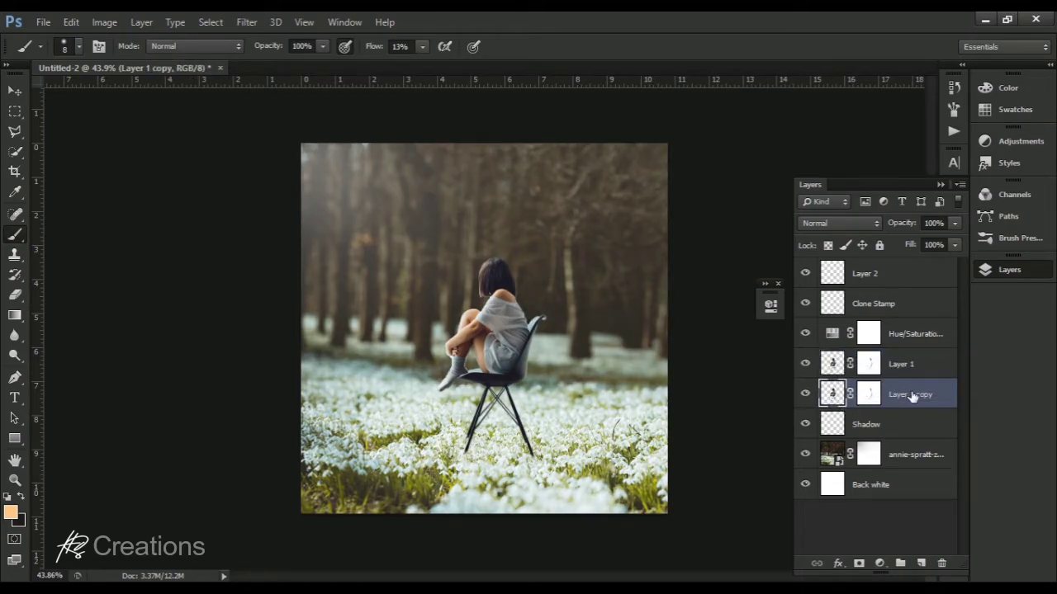
pyautogui.hotkey('ctrl', '-')
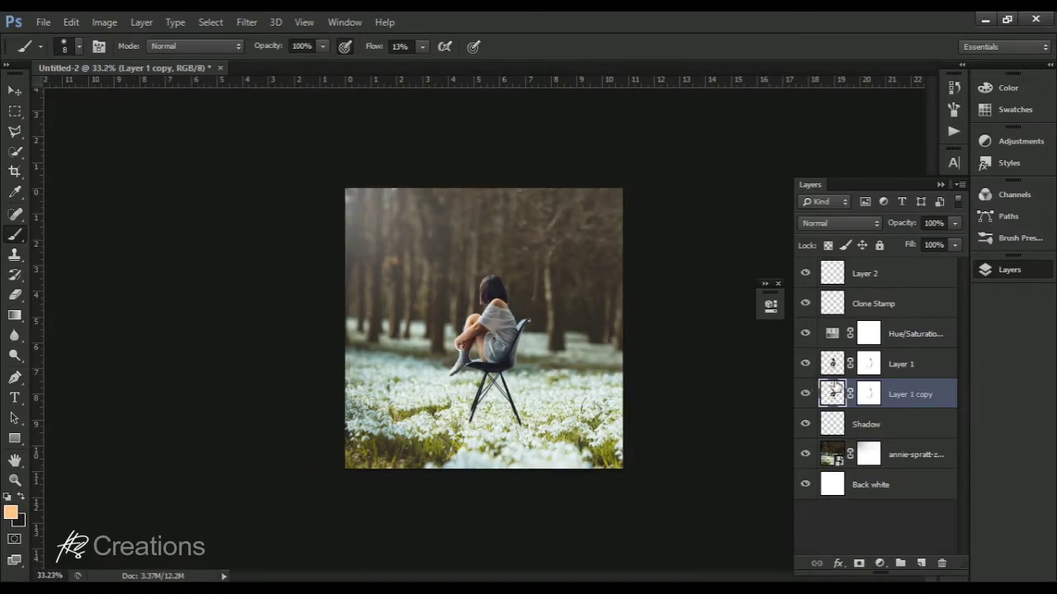
pyautogui.moveTo(833, 388); pyautogui.dragTo(832, 360)
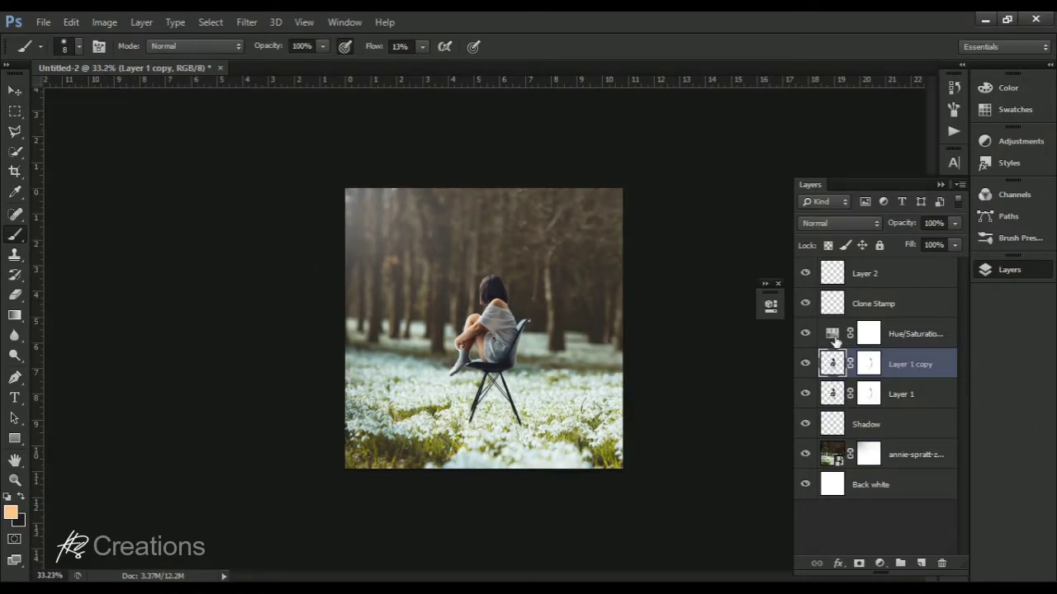
pyautogui.doubleClick(833, 335)
pyautogui.click(635, 470)
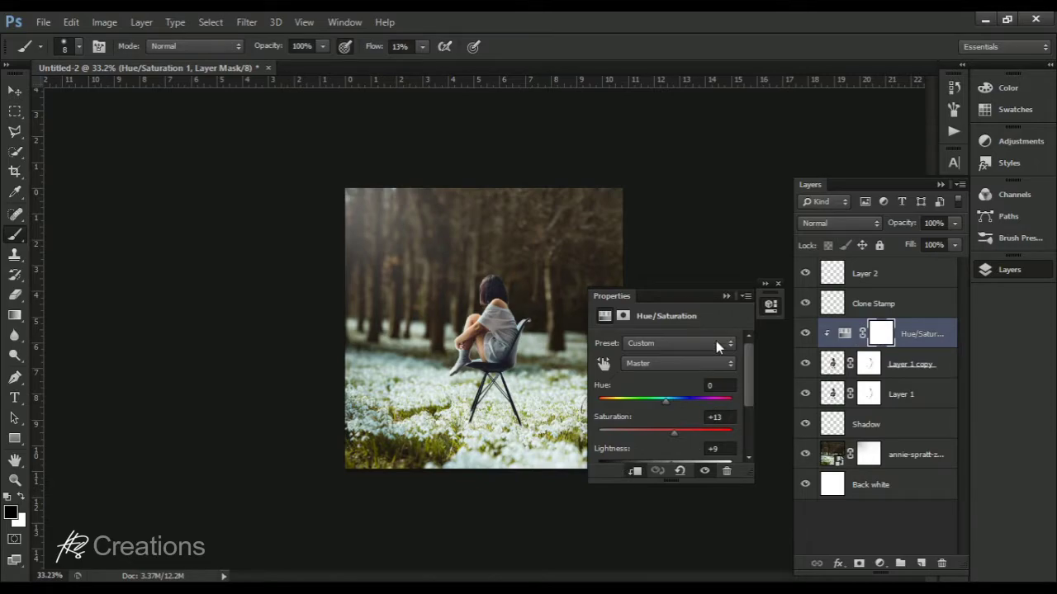
pyautogui.click(727, 296)
# Step: Place Layer 1 copy beneath Layer 1 and clip the Hue/Saturation adjustment to Layer 1 again
pyautogui.moveTo(898, 366); pyautogui.dragTo(898, 401)
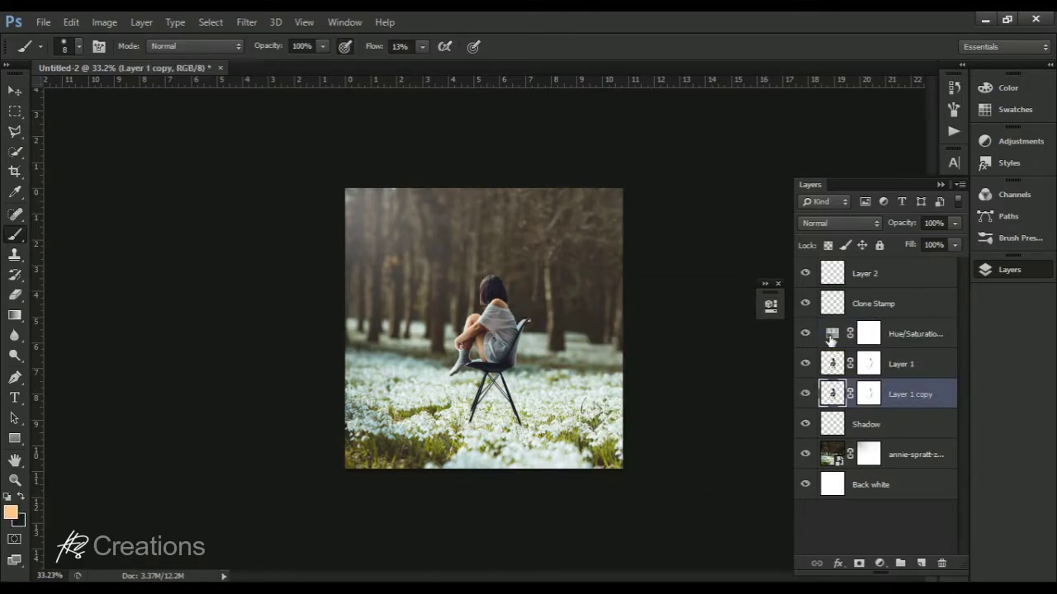
pyautogui.doubleClick(832, 335)
pyautogui.click(635, 471)
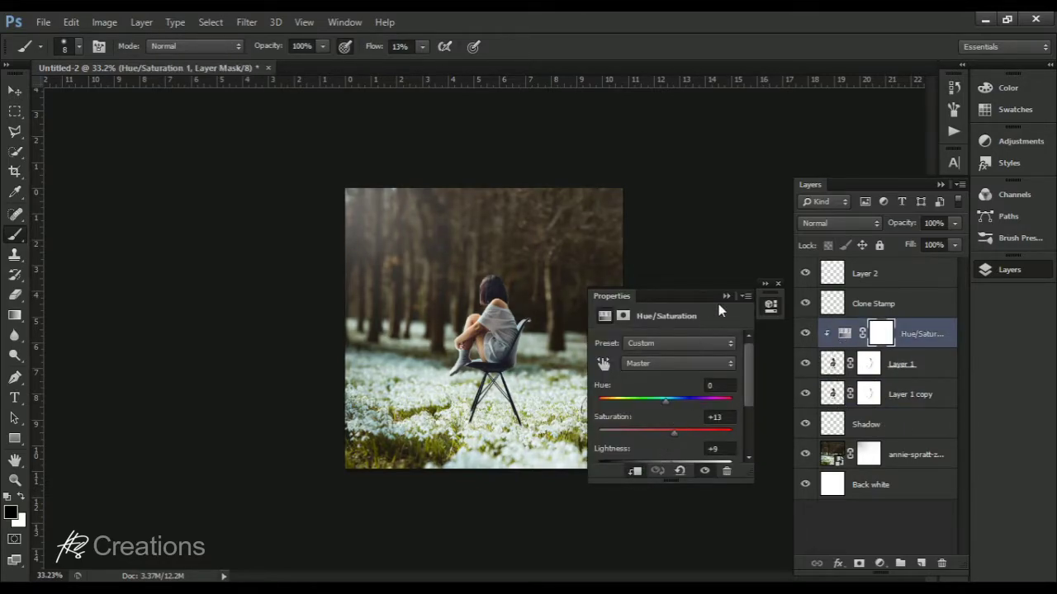
pyautogui.click(727, 296)
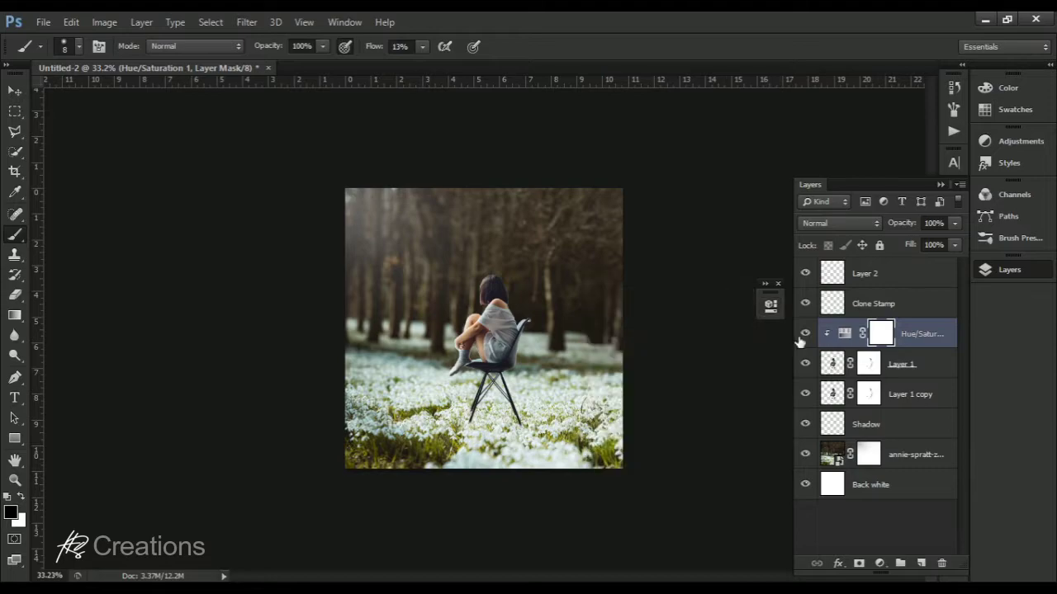
# Step: Unlink the layer mask from the image on Layer 1 copy
pyautogui.click(850, 396)
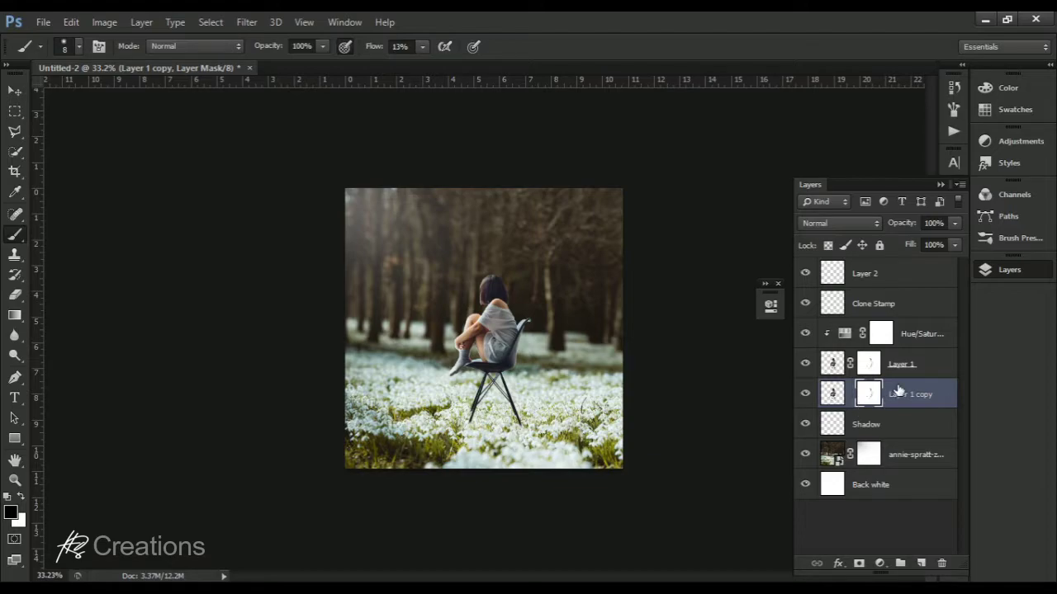
pyautogui.click(833, 395)
# Step: Try loading the mask of Layer 1 copy as a selection and deselect it
pyautogui.rightClick(859, 399)
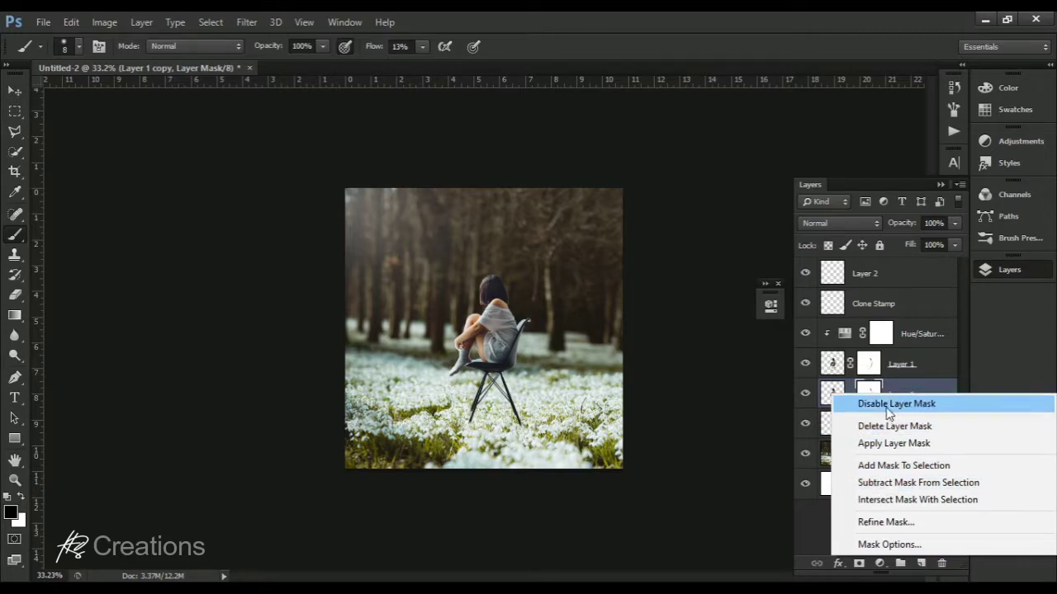
pyautogui.click(888, 486)
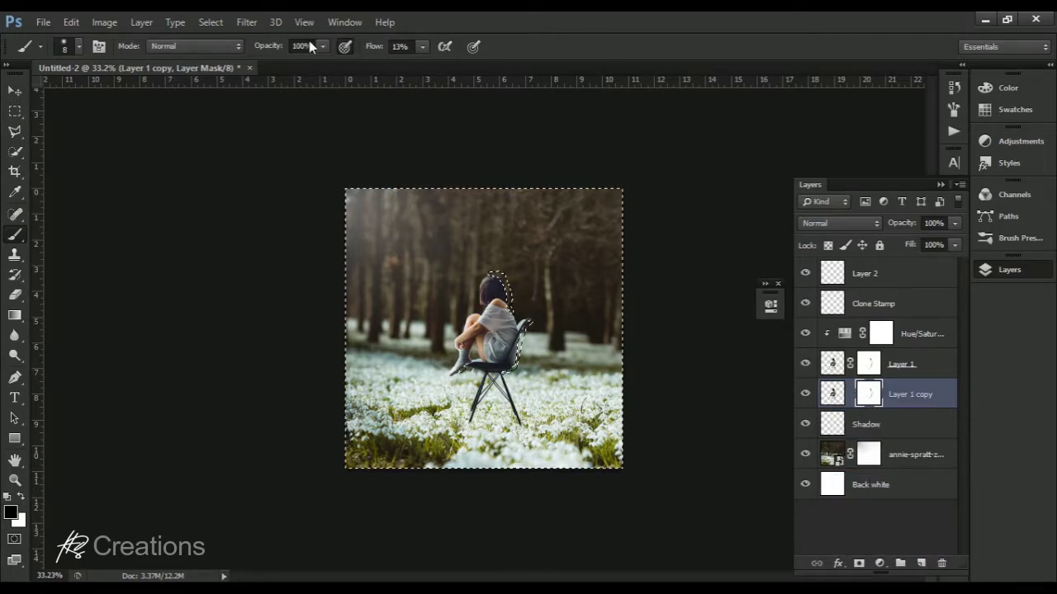
pyautogui.click(217, 21)
pyautogui.click(223, 54)
pyautogui.click(824, 394)
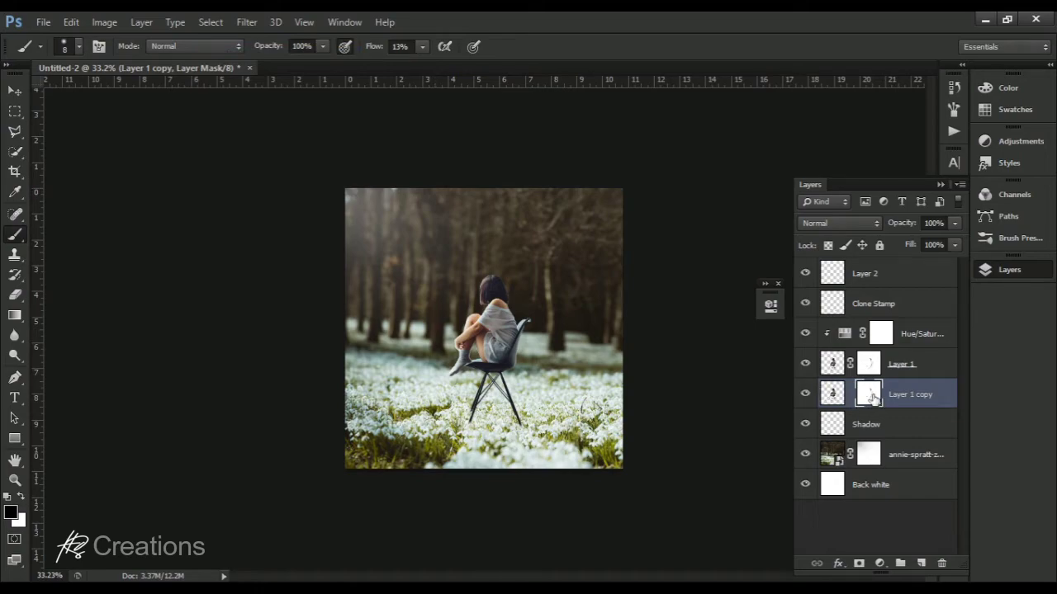
# Step: Try deleting the mask content of Layer 1 copy, undo the deletion, and switch the mask off and on again
pyautogui.press('Delete')
pyautogui.hotkey('ctrl', 'z')
pyautogui.rightClick(866, 394)
pyautogui.click(863, 408)
pyautogui.rightClick(865, 390)
pyautogui.click(863, 401)
pyautogui.rightClick(830, 400)
pyautogui.press('Escape')
pyautogui.press('v')
# Step: Try a Vibrance adjustment layer above Layer 1 copy and delete it
pyautogui.click(879, 564)
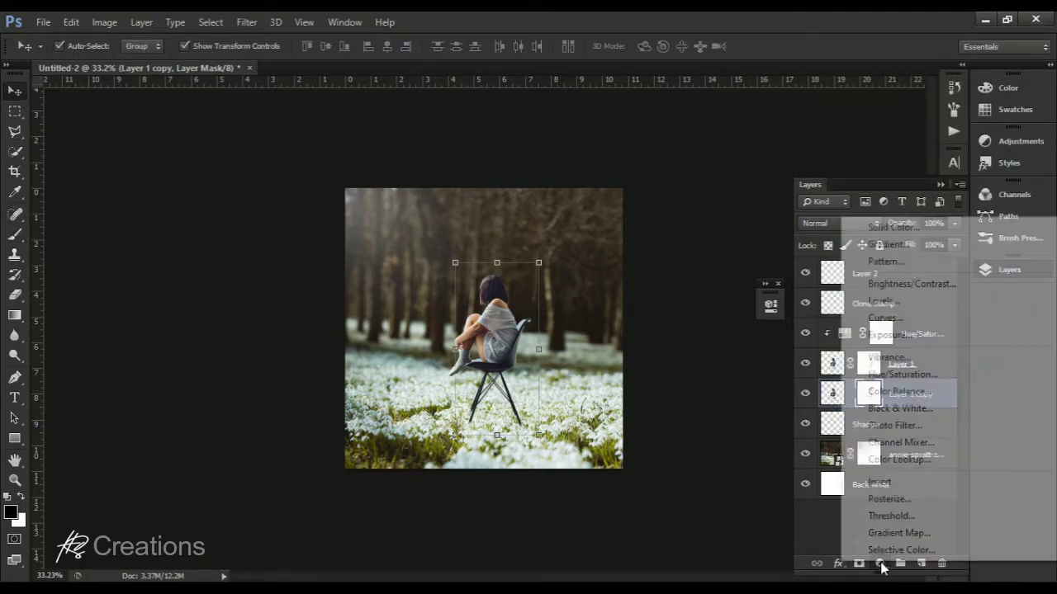
pyautogui.click(898, 358)
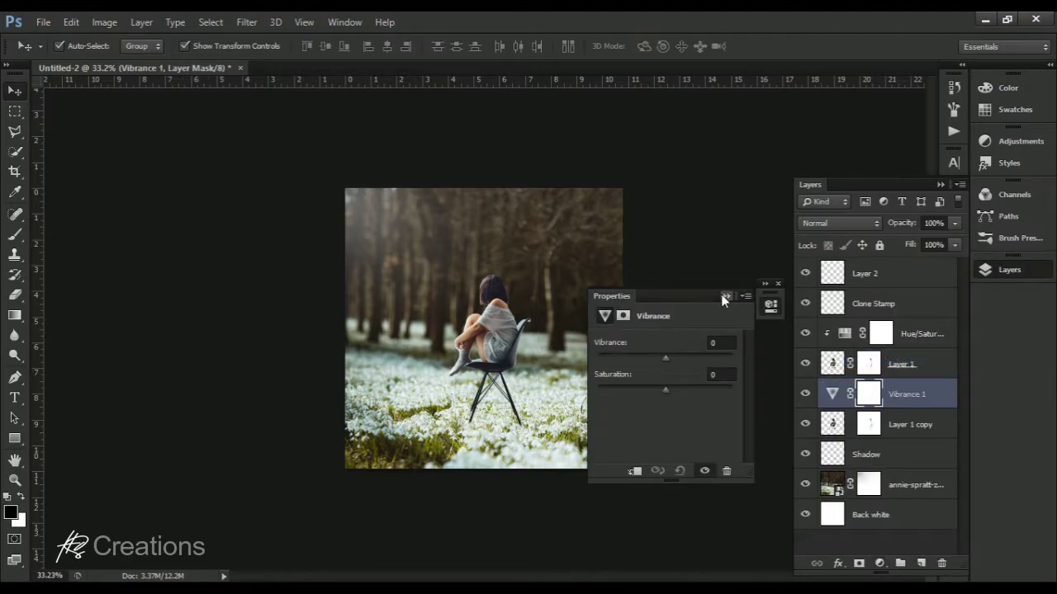
pyautogui.click(724, 297)
pyautogui.click(949, 396)
pyautogui.press('Delete')
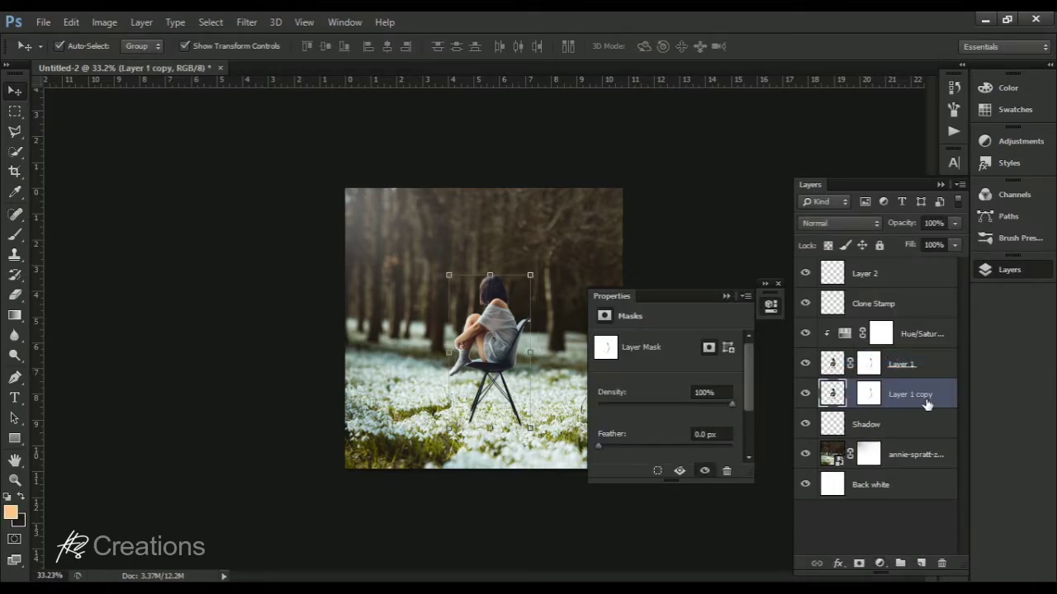
# Step: Add a Hue/Saturation adjustment clipped to Layer 1 copy, with Saturation and Lightness both at -100
pyautogui.click(724, 297)
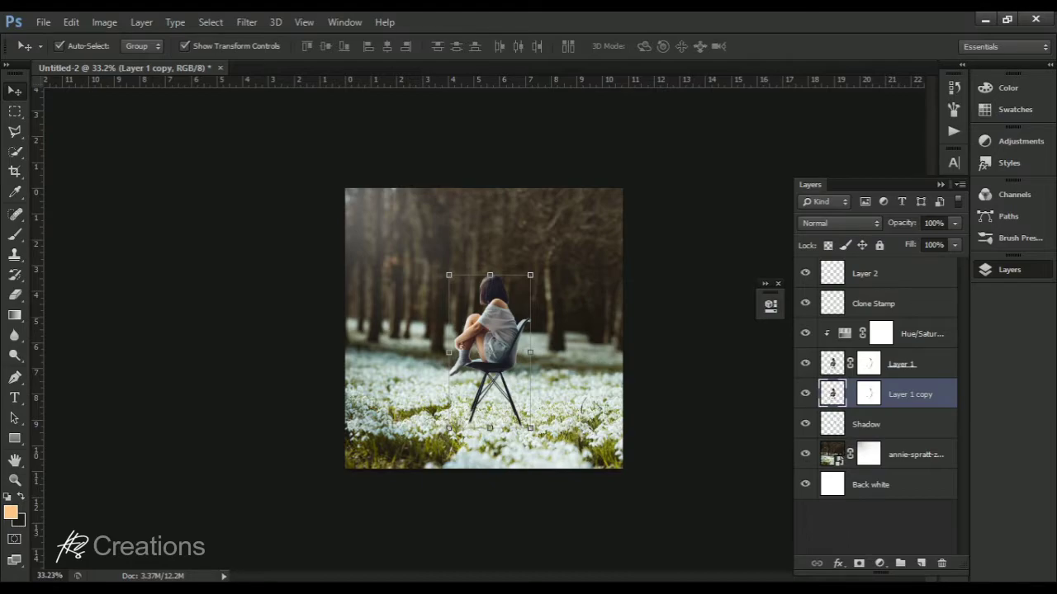
pyautogui.click(879, 563)
pyautogui.click(909, 379)
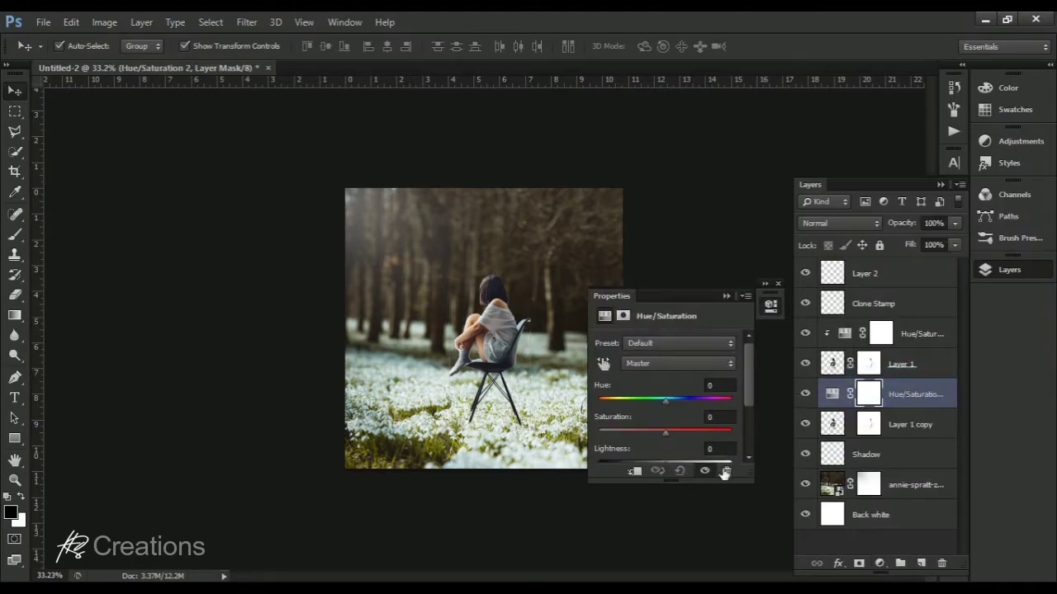
pyautogui.click(635, 472)
pyautogui.scroll(-1, 653, 431)
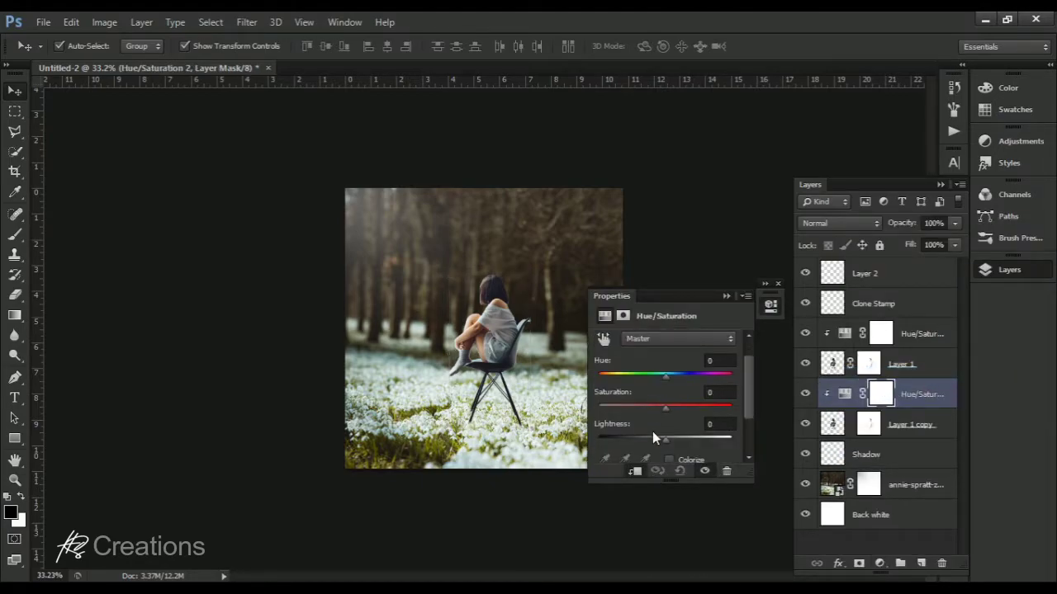
pyautogui.click(663, 437)
pyautogui.moveTo(663, 437); pyautogui.dragTo(592, 443)
pyautogui.moveTo(664, 408); pyautogui.dragTo(580, 429)
pyautogui.click(728, 296)
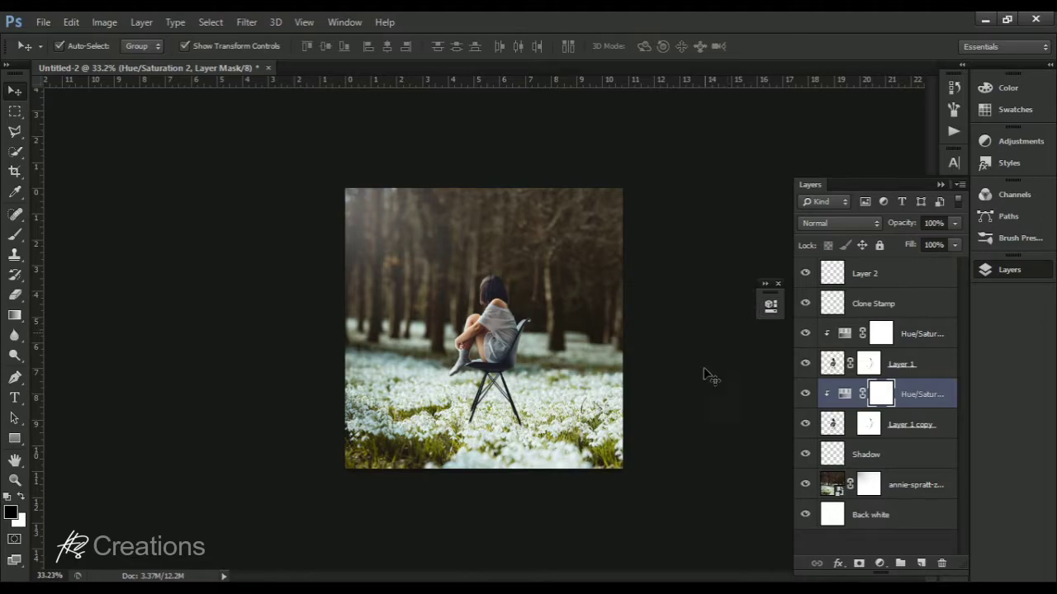
# Step: Switch Layer 1 off and on to examine the darkened copy beneath it
pyautogui.click(805, 364)
pyautogui.click(806, 364)
pyautogui.click(805, 365)
pyautogui.click(806, 365)
# Step: Rename Layer 1 copy as Shadow, delete the old Shadow layer beneath it, and select the renamed layer
pyautogui.click(836, 424)
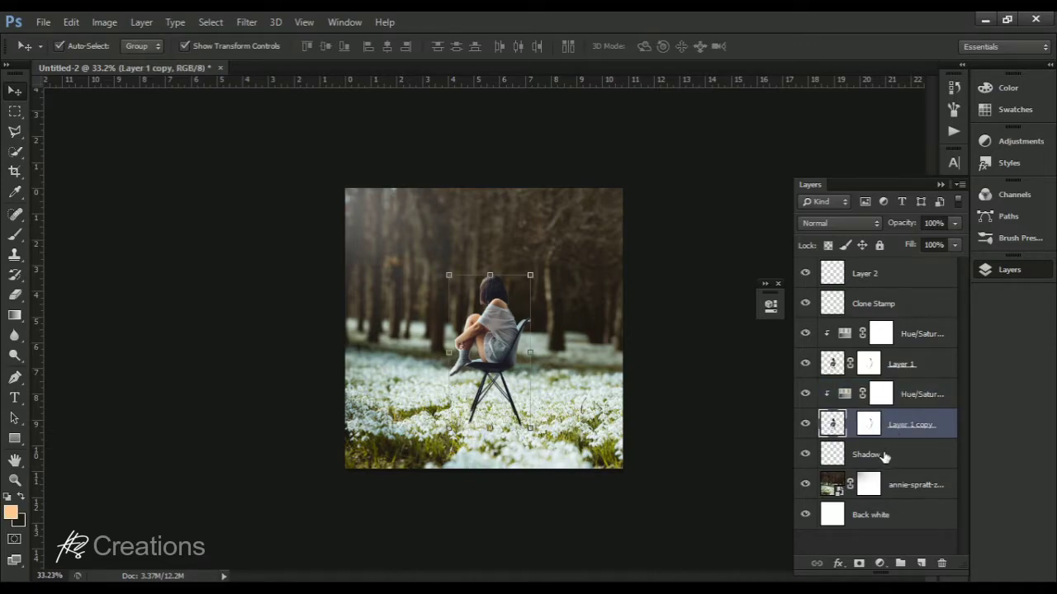
pyautogui.click(884, 455)
pyautogui.keyDown('ctrl'); pyautogui.click(889, 428); pyautogui.keyUp('ctrl')
pyautogui.rightClick(889, 428)
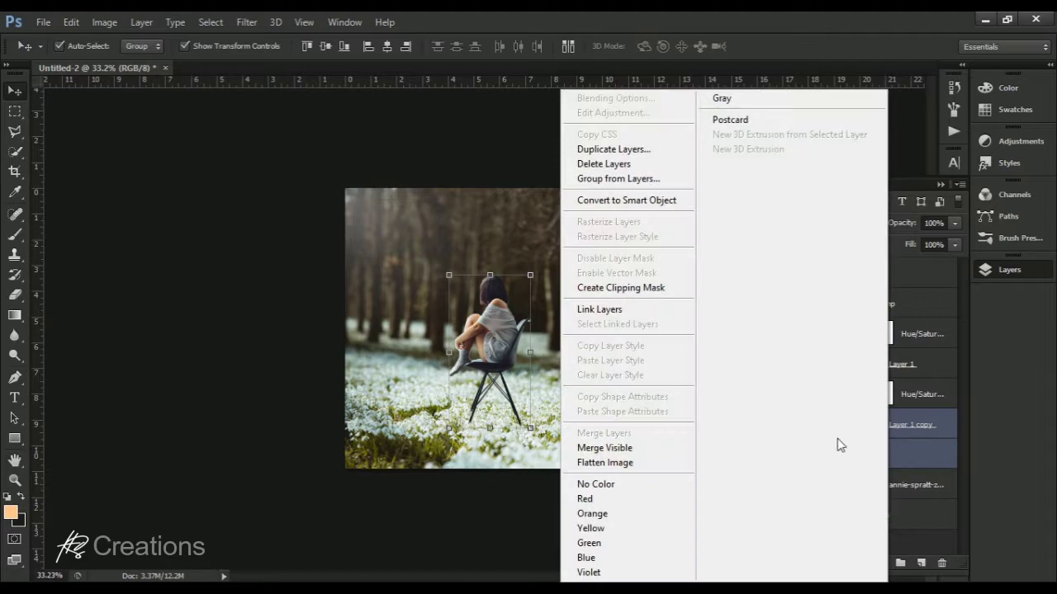
pyautogui.click(910, 453)
pyautogui.doubleClick(917, 425)
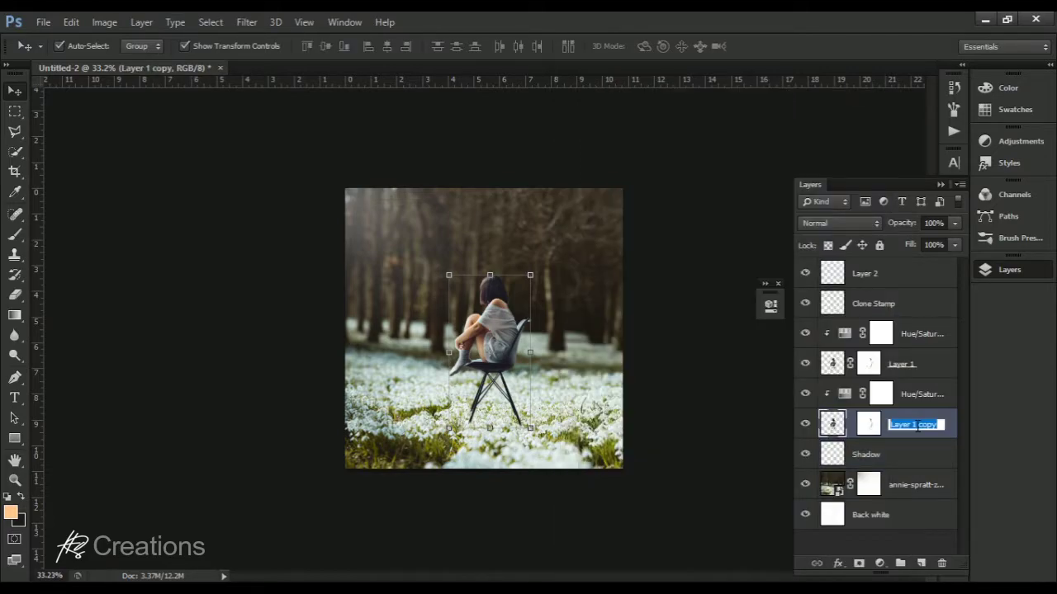
pyautogui.write('Shadow')
pyautogui.press('Return')
pyautogui.click(872, 454)
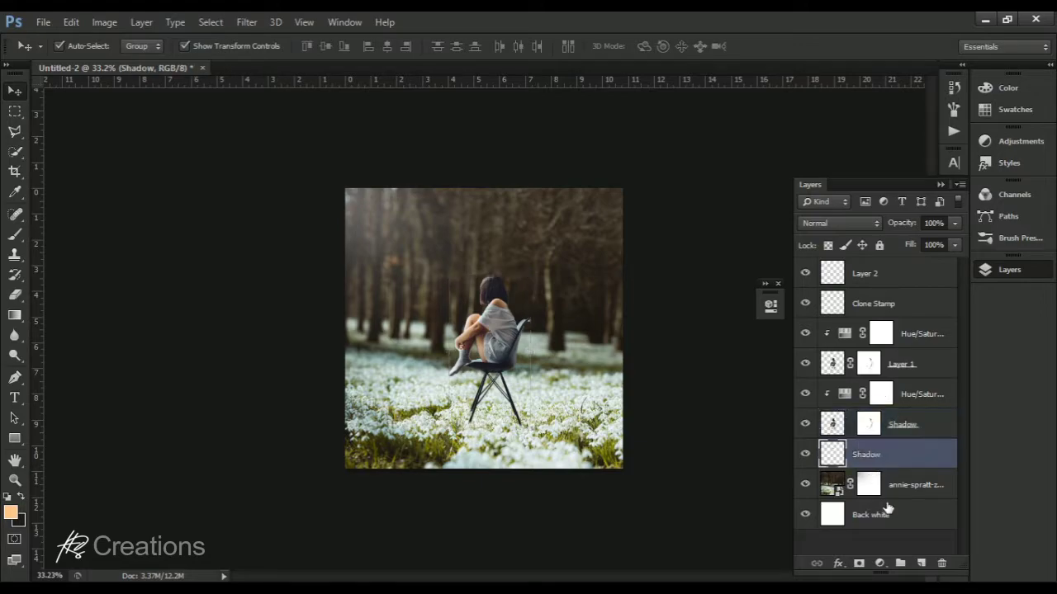
pyautogui.press('Delete')
pyautogui.click(906, 424)
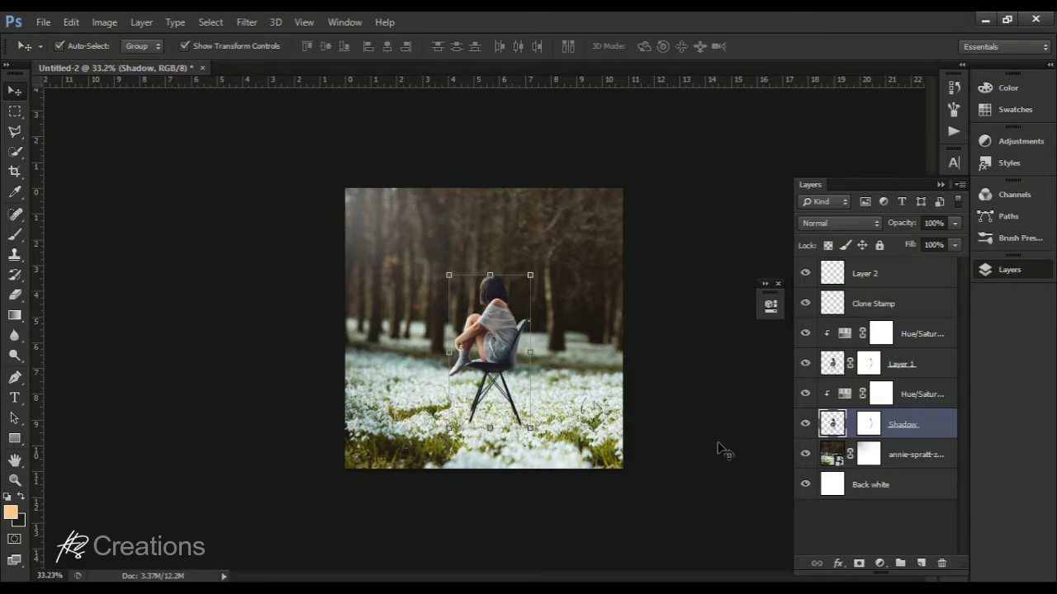
# Step: Try shifting the Shadow layer to the right of and below the seated woman, and undo the move
pyautogui.hotkey('shift', 'Right')
pyautogui.hotkey('shift', 'Right')
pyautogui.hotkey('shift', 'Right')
pyautogui.hotkey('shift', 'Right')
pyautogui.hotkey('shift', 'Right')
pyautogui.hotkey('shift', 'Right')
pyautogui.hotkey('shift', 'Right')
pyautogui.hotkey('shift', 'Right')
pyautogui.hotkey('shift', 'Right')
pyautogui.hotkey('shift', 'Right')
pyautogui.hotkey('shift', 'Down')
pyautogui.hotkey('shift', 'Down')
pyautogui.hotkey('shift', 'Down')
pyautogui.hotkey('shift', 'Down')
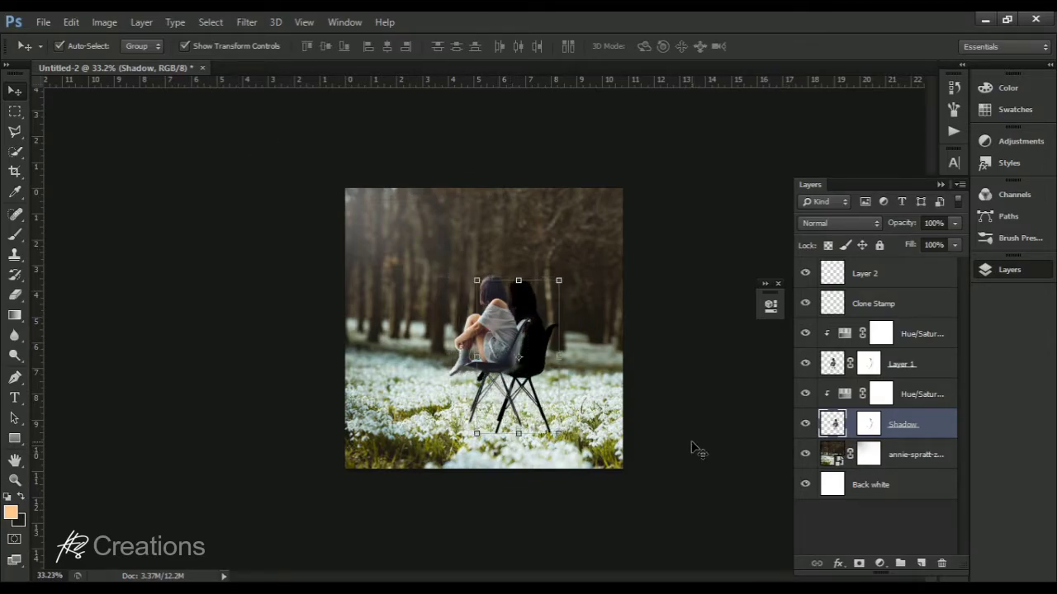
pyautogui.hotkey('shift', 'Down')
pyautogui.hotkey('shift', 'Down')
pyautogui.hotkey('shift', 'Down')
pyautogui.hotkey('shift', 'Down')
pyautogui.hotkey('shift', 'Down')
pyautogui.hotkey('shift', 'Down')
pyautogui.hotkey('shift', 'Down')
pyautogui.hotkey('shift', 'Down')
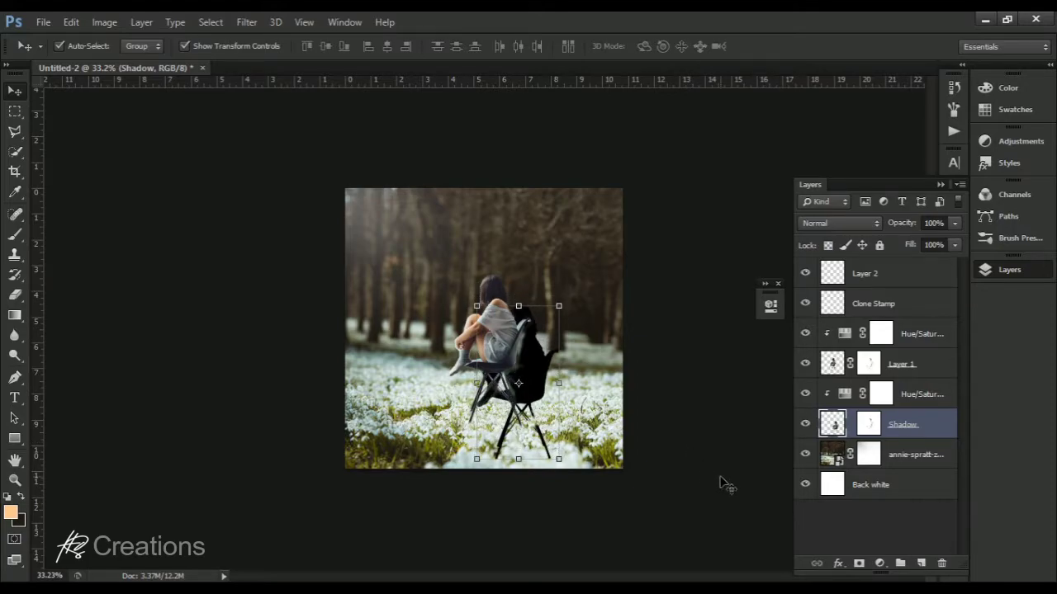
pyautogui.hotkey('shift', 'Right')
pyautogui.hotkey('shift', 'Right')
pyautogui.hotkey('shift', 'Right')
pyautogui.hotkey('shift', 'Right')
pyautogui.hotkey('shift', 'Right')
pyautogui.hotkey('shift', 'Right')
pyautogui.hotkey('shift', 'Right')
pyautogui.hotkey('shift', 'Right')
pyautogui.hotkey('shift', 'Right')
pyautogui.hotkey('shift', 'Right')
pyautogui.hotkey('shift', 'Right')
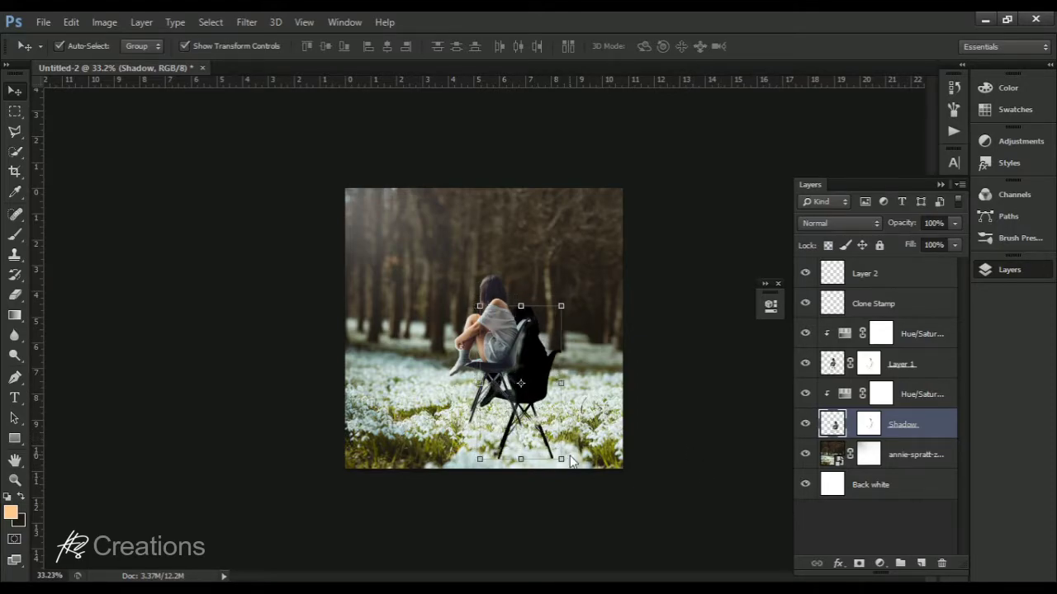
pyautogui.hotkey('ctrl', 'z')
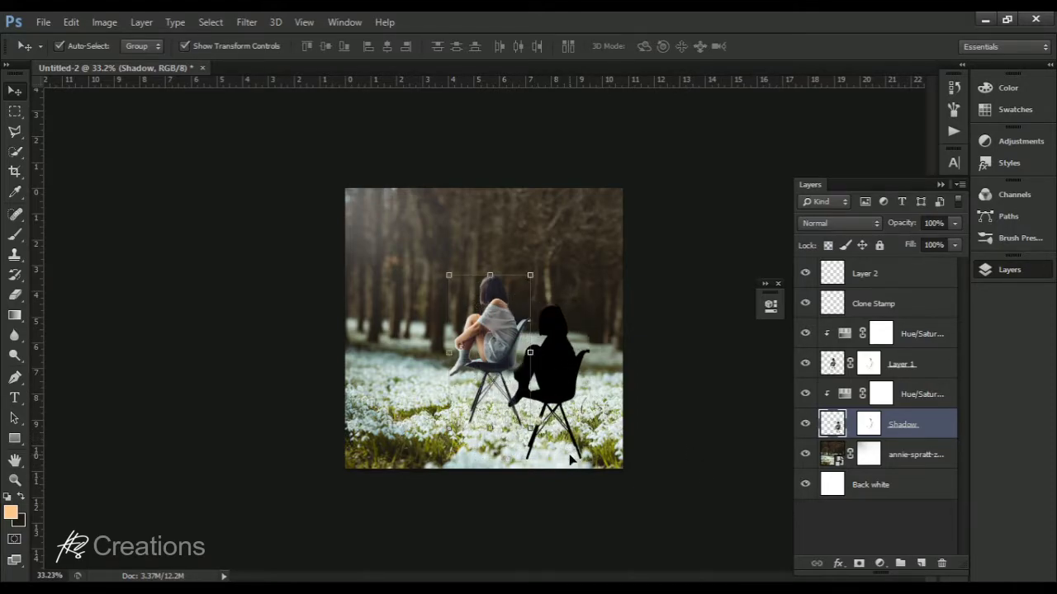
# Step: Flip the Shadow layer vertically
pyautogui.click(73, 29)
pyautogui.moveTo(124, 318)
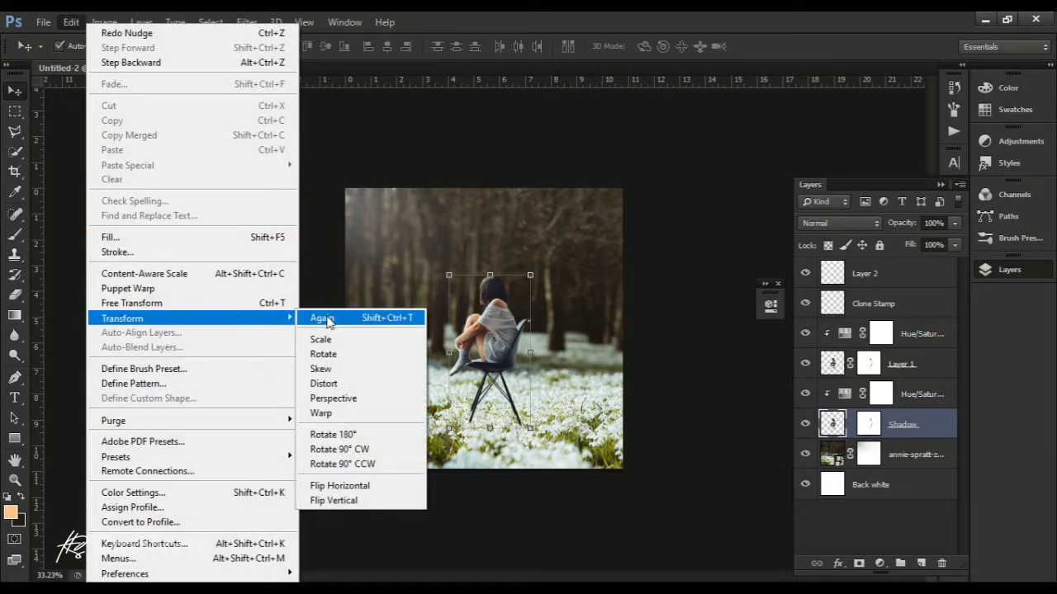
pyautogui.click(332, 501)
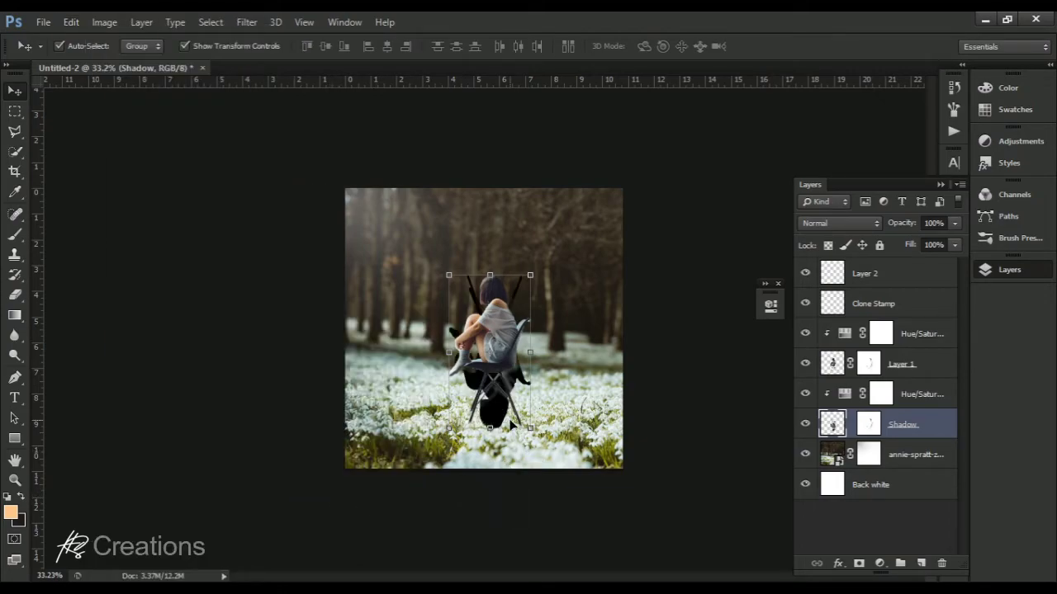
# Step: Move the flipped shadow straight down until its chair legs meet the feet of the real chair
pyautogui.hotkey('shift', 'Down')
pyautogui.hotkey('shift', 'Down')
pyautogui.hotkey('shift', 'Down')
pyautogui.hotkey('shift', 'Down')
pyautogui.hotkey('shift', 'Down')
pyautogui.hotkey('shift', 'Down')
pyautogui.hotkey('shift', 'Down')
pyautogui.hotkey('shift', 'Down')
pyautogui.hotkey('shift', 'Down')
pyautogui.hotkey('shift', 'Down')
pyautogui.hotkey('shift', 'Down')
pyautogui.hotkey('shift', 'Down')
pyautogui.hotkey('shift', 'Down')
pyautogui.hotkey('shift', 'Down')
pyautogui.hotkey('shift', 'Down')
pyautogui.hotkey('shift', 'Down')
pyautogui.hotkey('shift', 'Down')
pyautogui.hotkey('shift', 'Down')
pyautogui.hotkey('shift', 'Down')
pyautogui.hotkey('shift', 'Down')
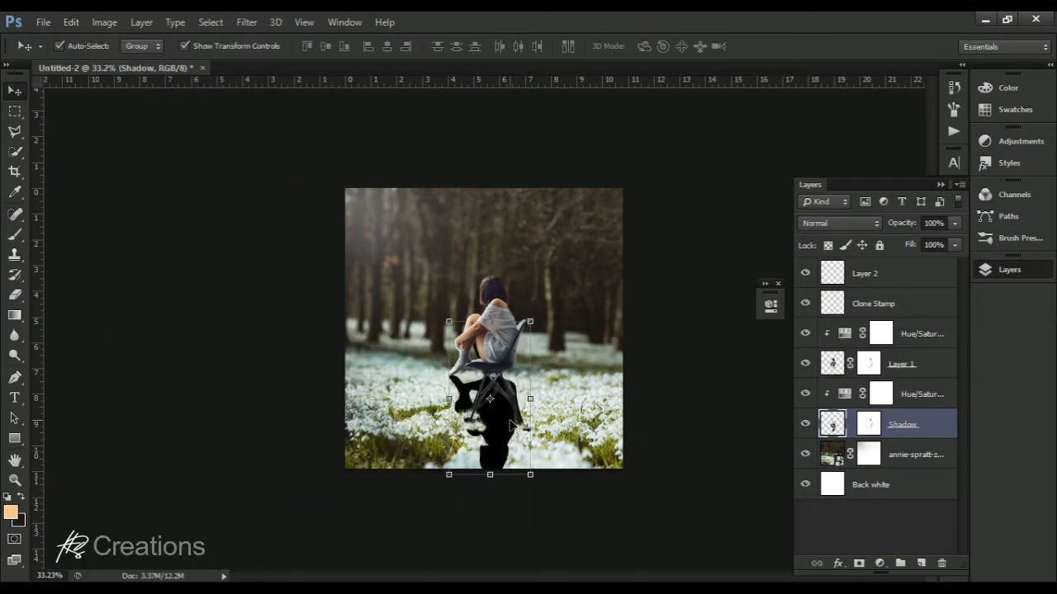
pyautogui.hotkey('shift', 'Down')
pyautogui.hotkey('shift', 'Down')
pyautogui.hotkey('shift', 'Down')
pyautogui.hotkey('shift', 'Down')
pyautogui.hotkey('shift', 'Down')
pyautogui.hotkey('shift', 'Down')
pyautogui.hotkey('shift', 'Down')
pyautogui.hotkey('shift', 'Down')
pyautogui.hotkey('shift', 'Down')
pyautogui.hotkey('shift', 'Down')
pyautogui.hotkey('shift', 'Down')
pyautogui.hotkey('shift', 'Down')
pyautogui.hotkey('shift', 'Down')
pyautogui.hotkey('shift', 'Down')
pyautogui.hotkey('shift', 'Down')
pyautogui.hotkey('shift', 'Down')
pyautogui.hotkey('shift', 'Down')
pyautogui.hotkey('shift', 'Down')
pyautogui.hotkey('shift', 'Down')
pyautogui.hotkey('shift', 'Down')
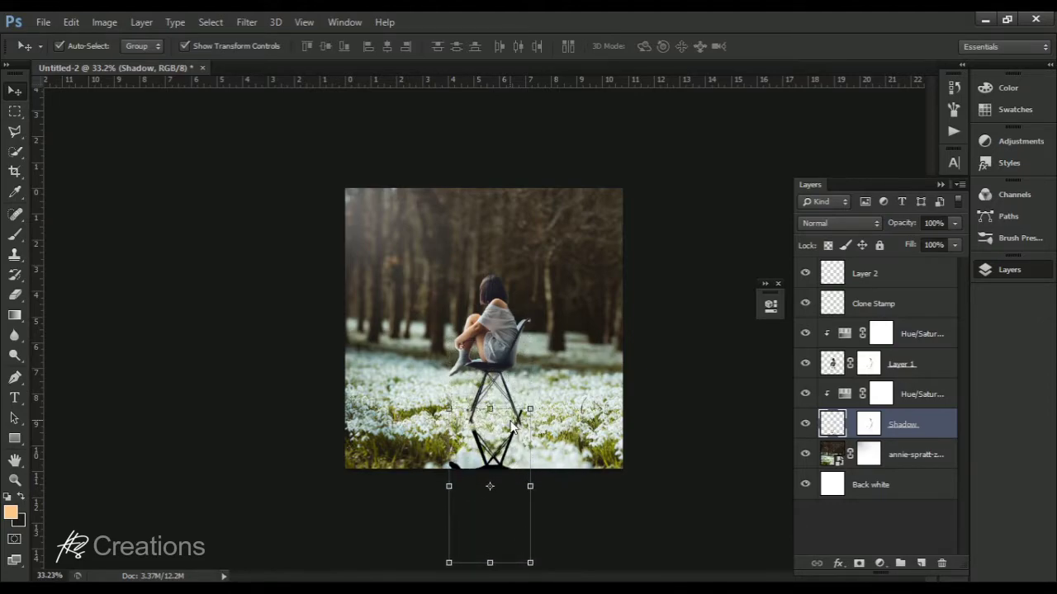
pyautogui.hotkey('shift', 'Down')
pyautogui.hotkey('shift', 'Down')
# Step: Squash the flipped shadow from its lower edge to about 32% of its height, within the canvas
pyautogui.scroll(-2, 554, 429)
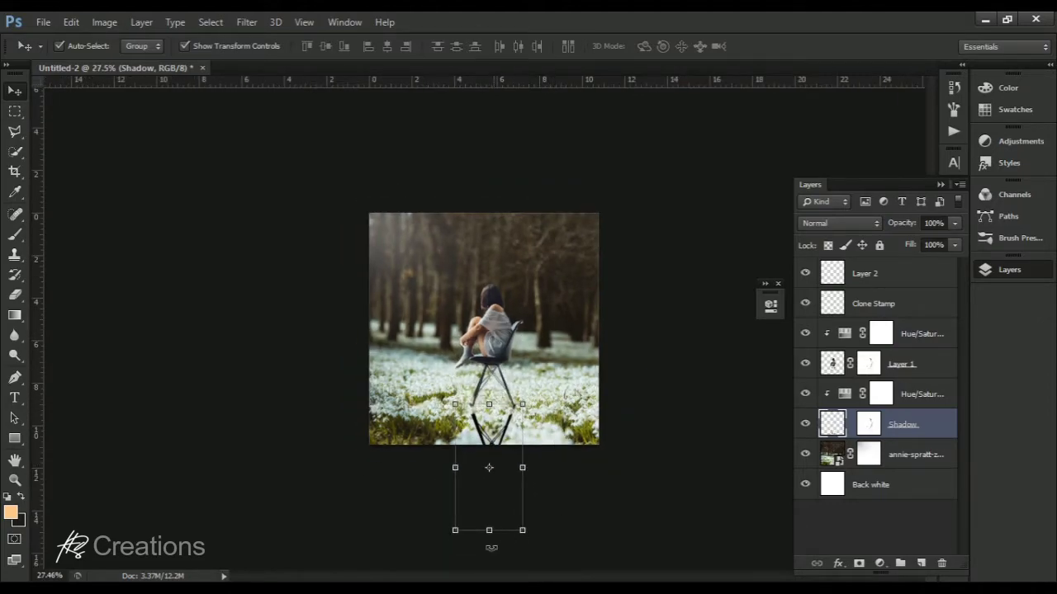
pyautogui.moveTo(490, 537); pyautogui.dragTo(519, 452)
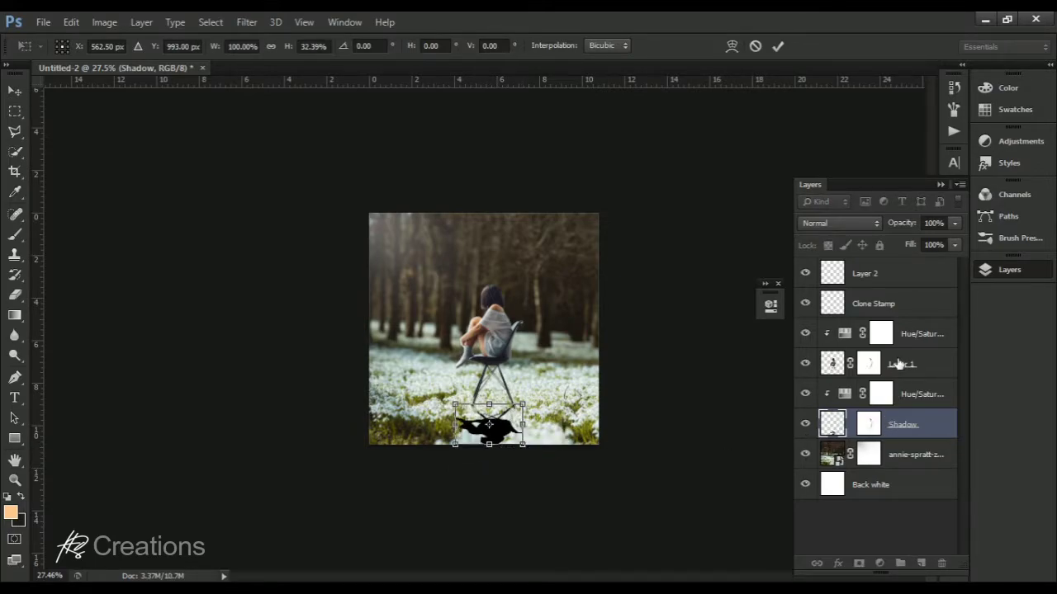
pyautogui.press('Return')
# Step: Move the lower Hue/Saturation adjustment to the top of the layer stack and the Shadow layer directly beneath it
pyautogui.moveTo(878, 427)
pyautogui.mouseDown()
pyautogui.moveTo(893, 268)
pyautogui.moveTo(877, 315)
pyautogui.moveTo(896, 362)
pyautogui.moveTo(894, 433)
pyautogui.mouseUp()
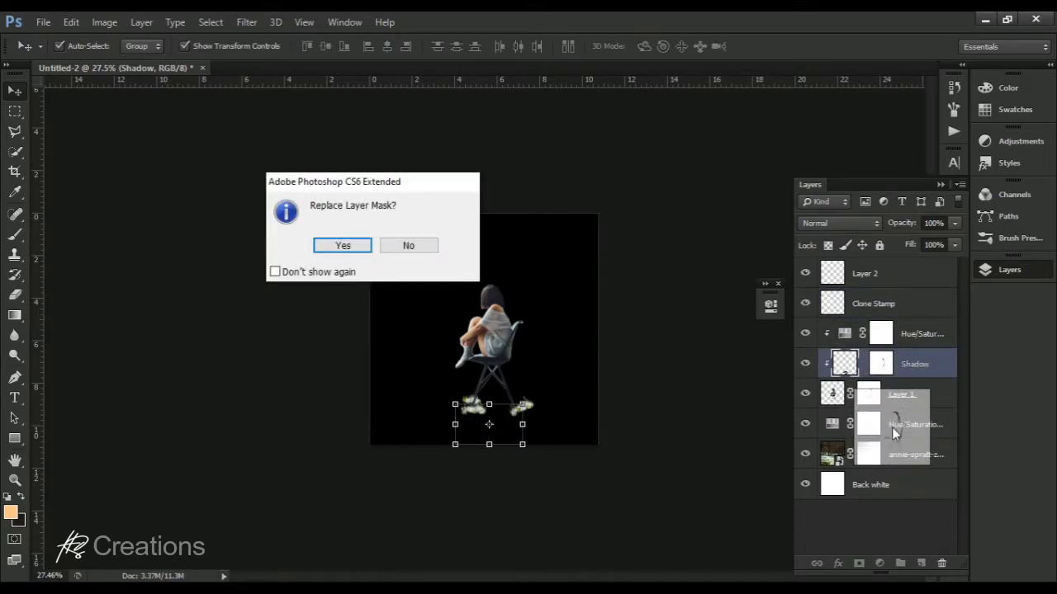
pyautogui.click(393, 248)
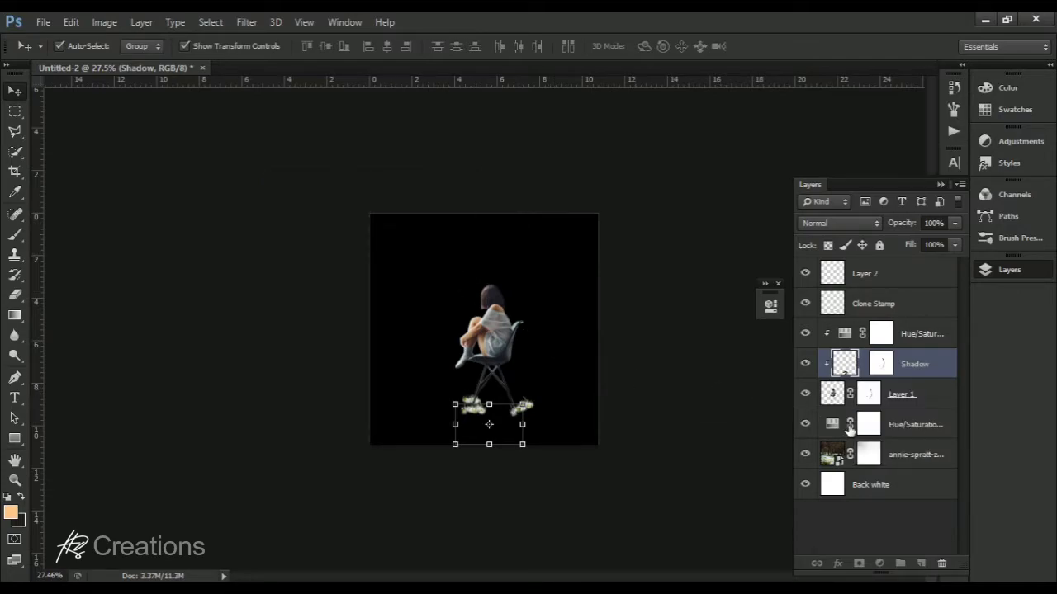
pyautogui.click(907, 428)
pyautogui.moveTo(884, 430); pyautogui.dragTo(893, 256)
pyautogui.moveTo(889, 429); pyautogui.dragTo(883, 262)
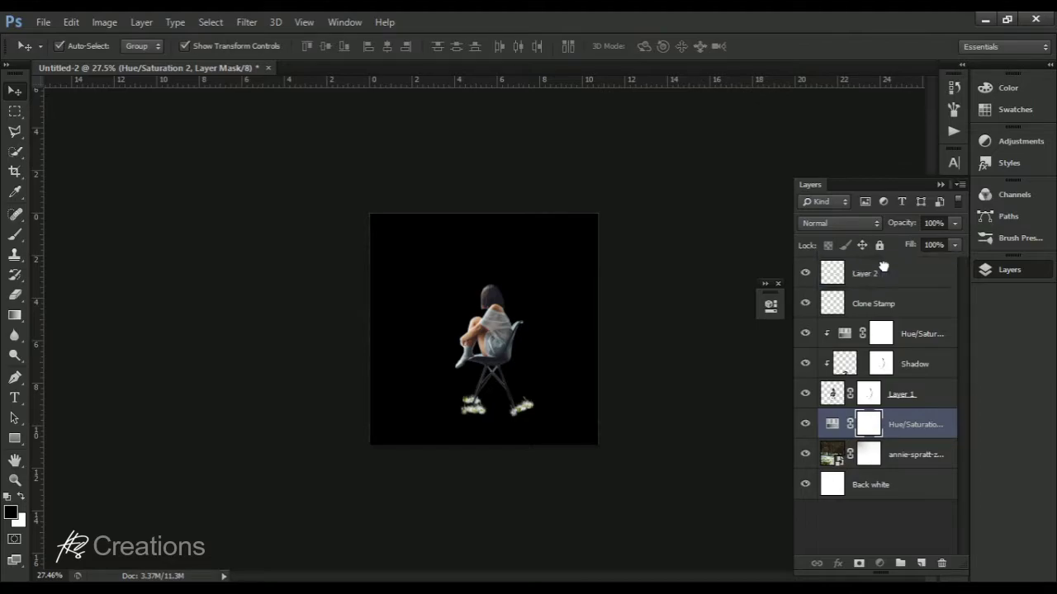
pyautogui.click(903, 400)
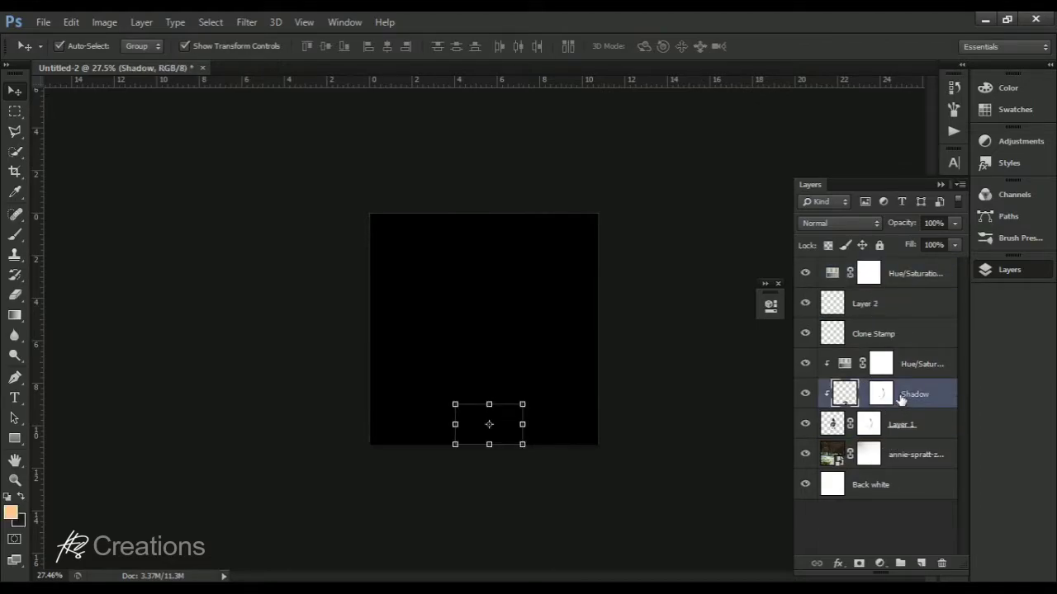
pyautogui.moveTo(903, 400); pyautogui.dragTo(899, 293)
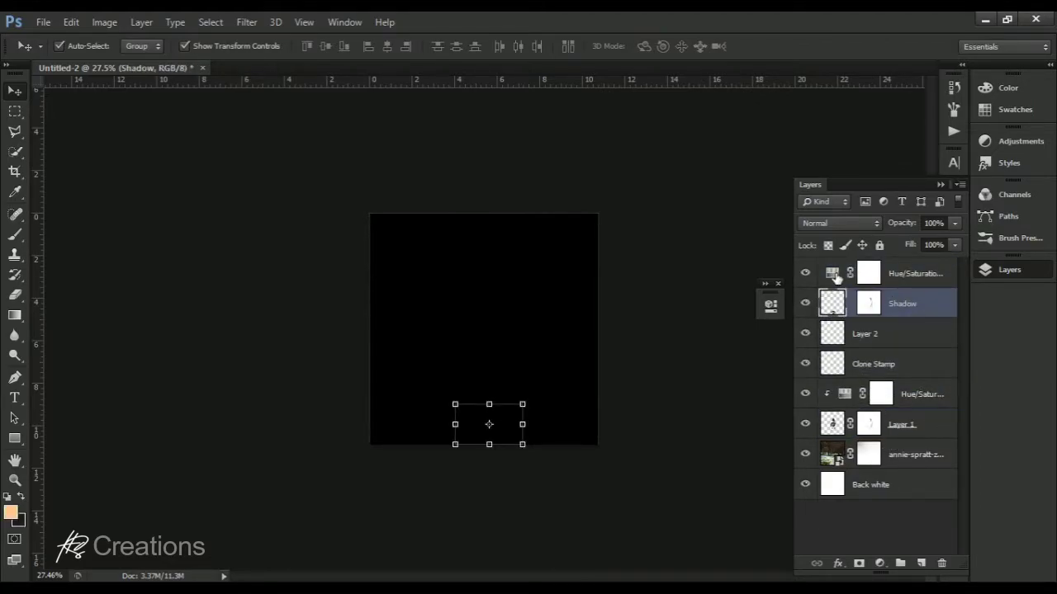
# Step: Clip the topmost Hue/Saturation adjustment to the Shadow layer
pyautogui.doubleClick(834, 275)
pyautogui.click(634, 470)
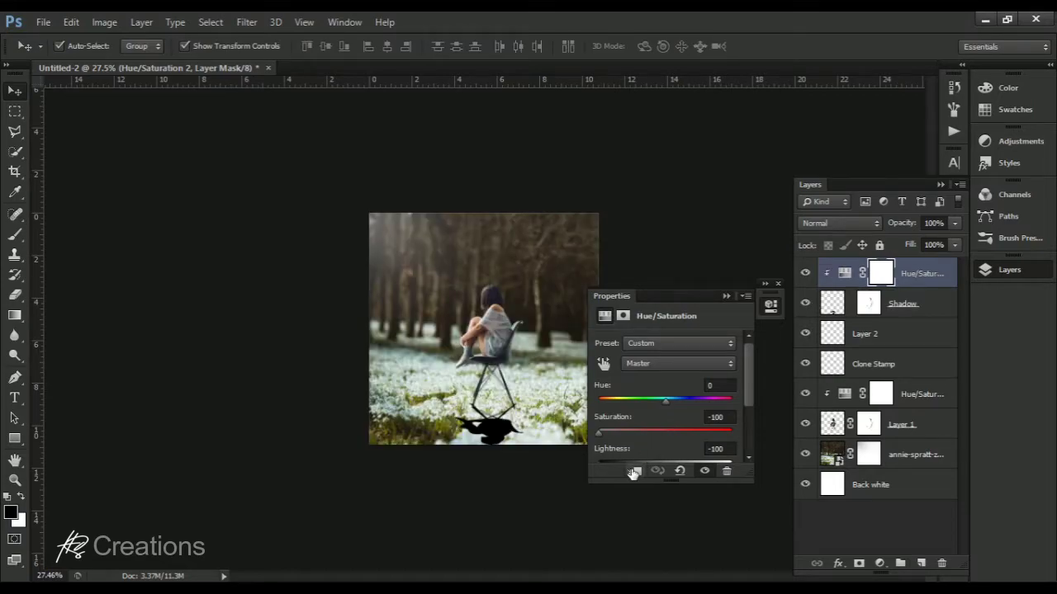
pyautogui.click(725, 295)
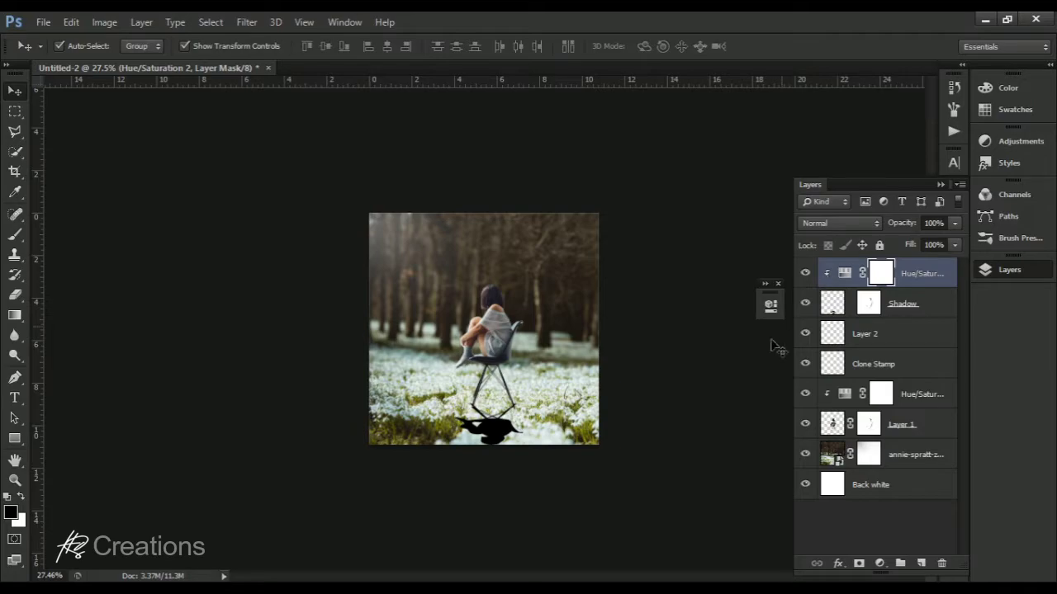
# Step: Distort the shadow by pulling its lower right corner outward and its lower left corner down and outward, slanting it across the flowers
pyautogui.scroll(1, 629, 408)
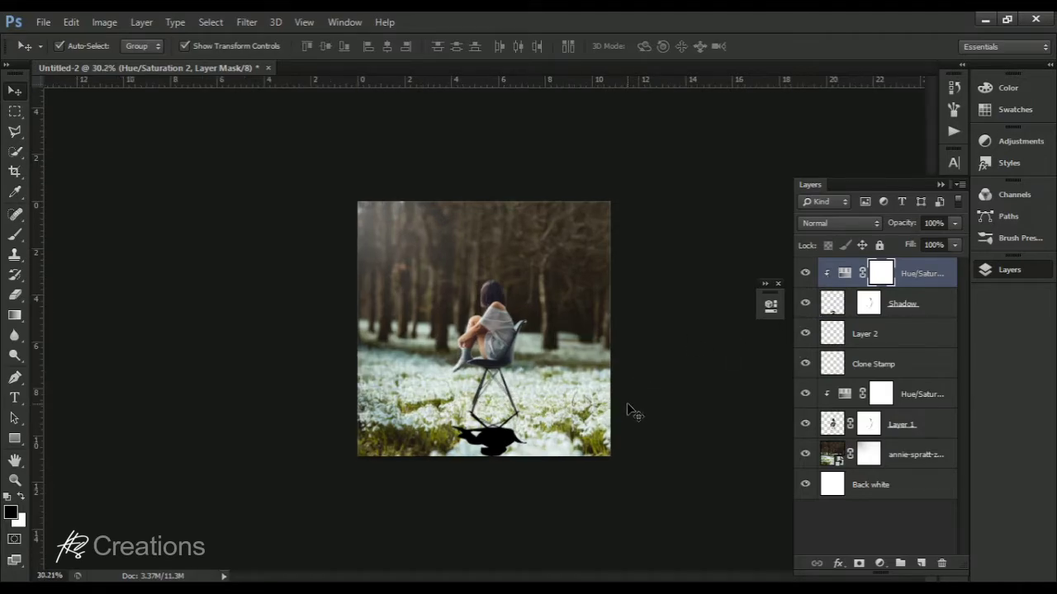
pyautogui.click(828, 304)
pyautogui.moveTo(528, 459); pyautogui.dragTo(568, 459)
pyautogui.moveTo(574, 457); pyautogui.dragTo(616, 454)
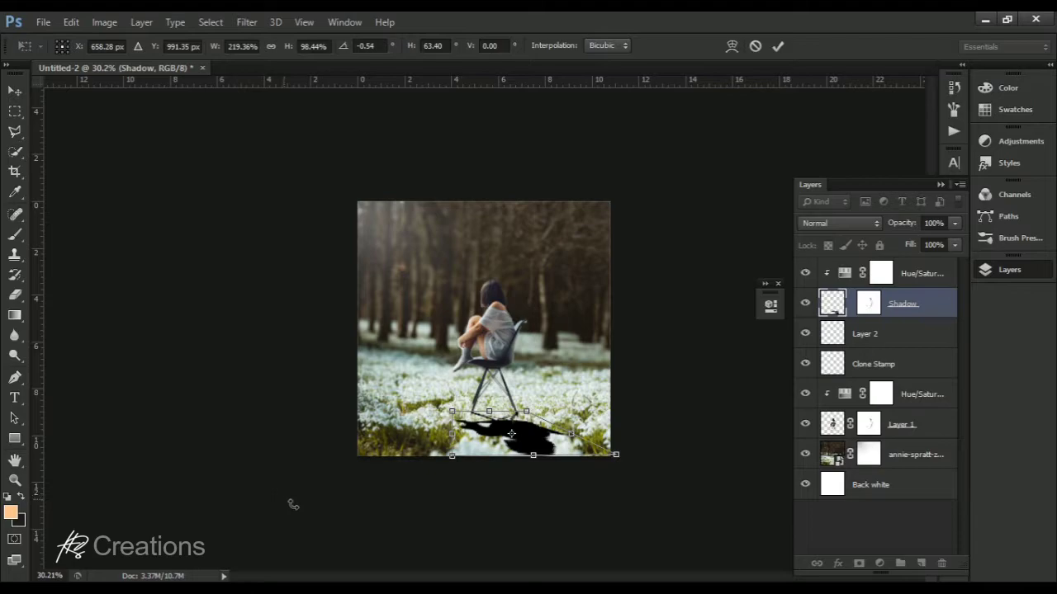
pyautogui.moveTo(459, 464); pyautogui.dragTo(414, 495)
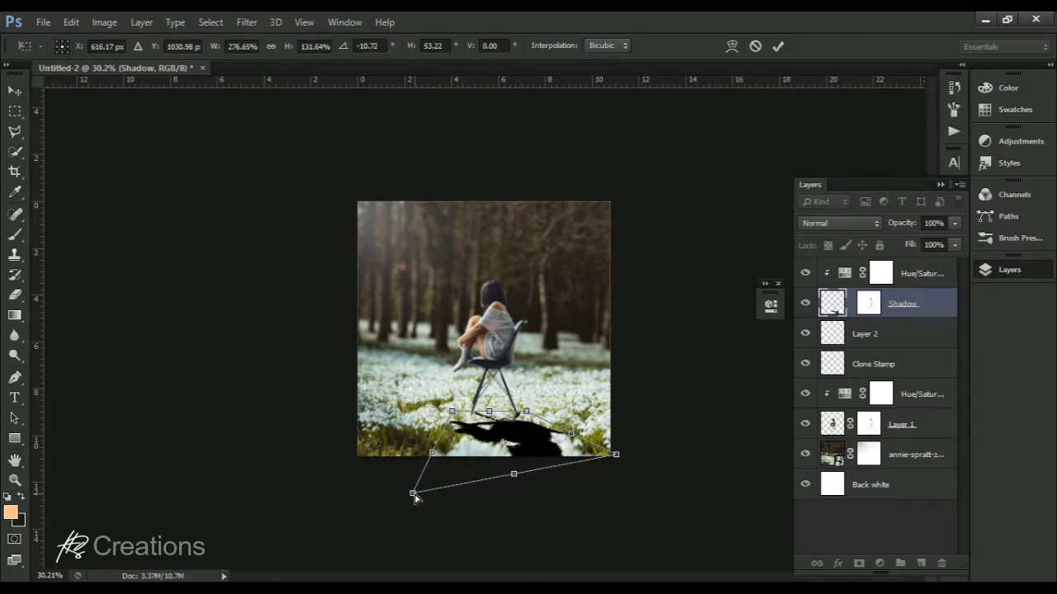
pyautogui.hotkey('ctrl', '-')
pyautogui.press('Return')
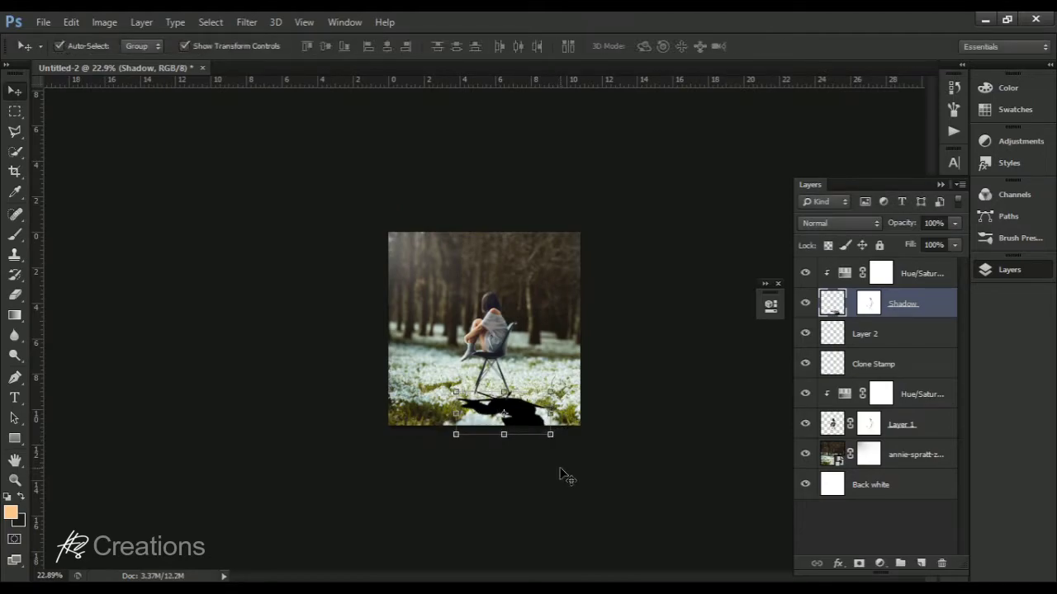
pyautogui.click(559, 466)
pyautogui.hotkey('ctrl', '+')
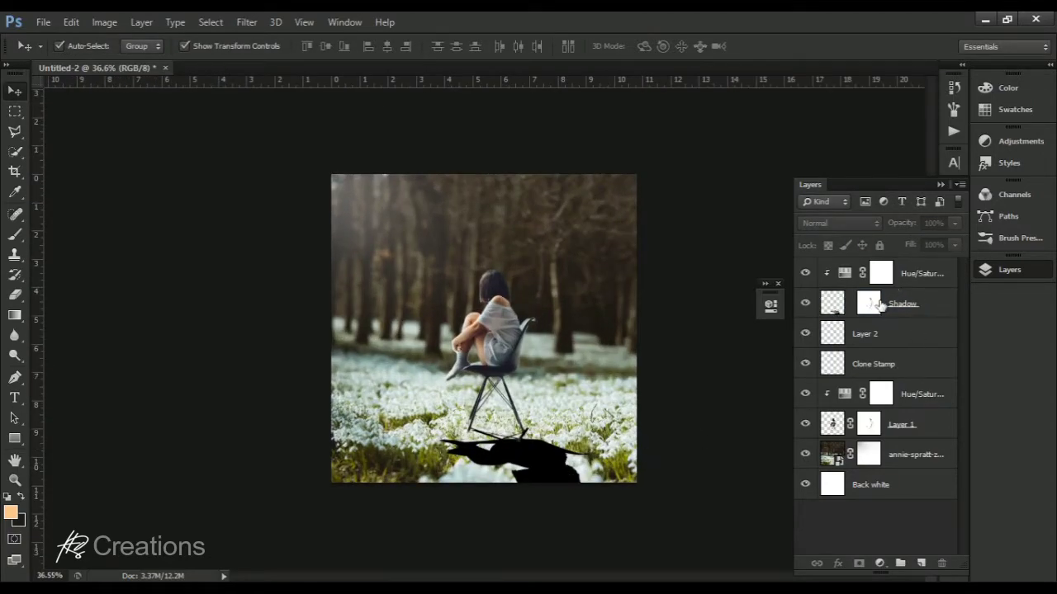
# Step: Nudge the Shadow layer a few pixels down to line it up with the chair legs
pyautogui.click(832, 315)
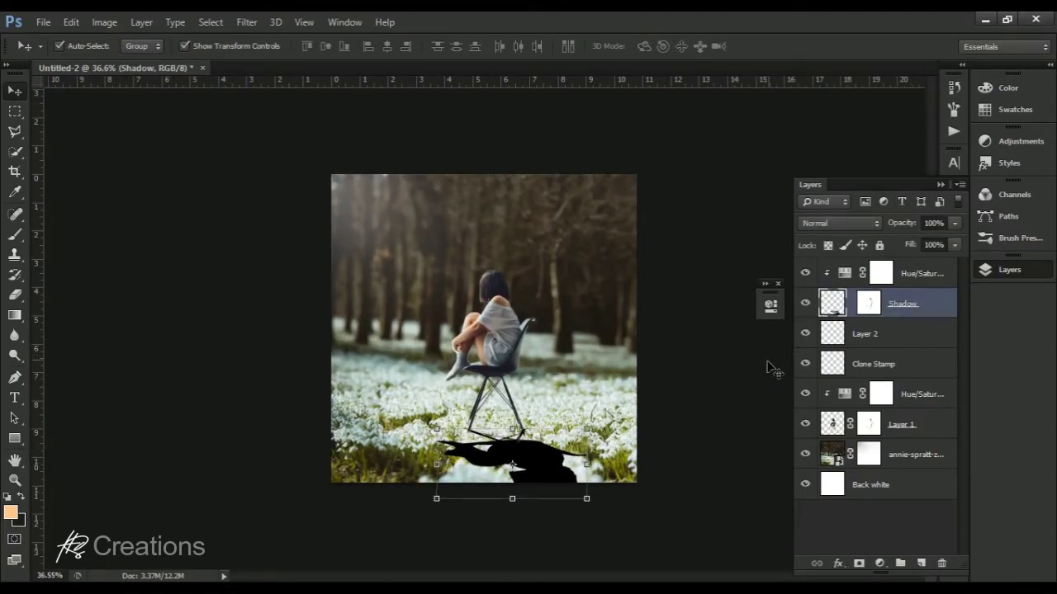
pyautogui.press('Right')
pyautogui.press('Right')
pyautogui.press('Down')
pyautogui.press('Down')
pyautogui.press('Down')
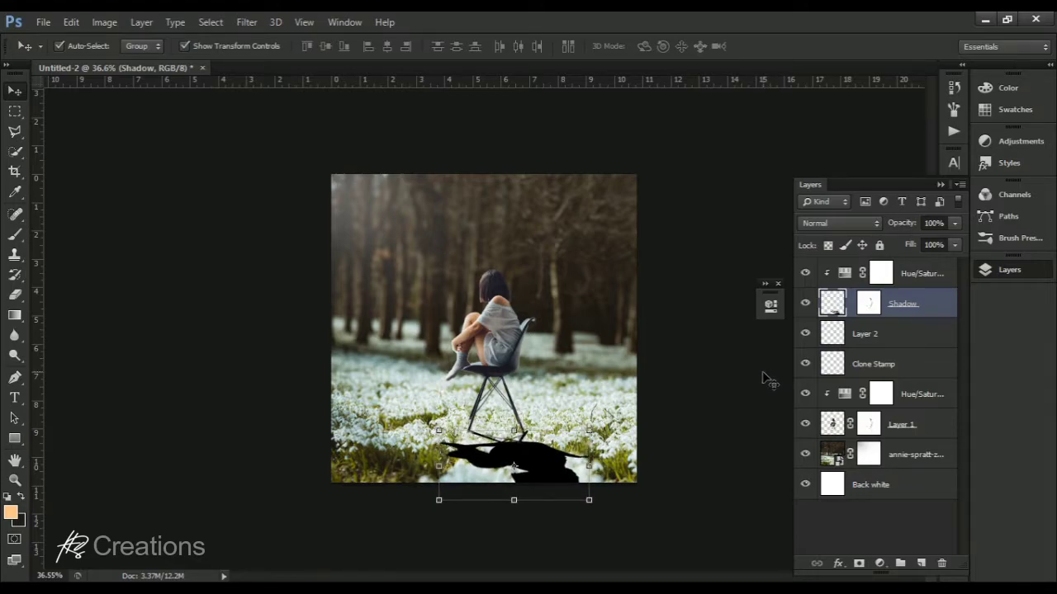
pyautogui.press('Left')
pyautogui.press('Left')
pyautogui.press('Left')
pyautogui.press('Down')
pyautogui.press('Down')
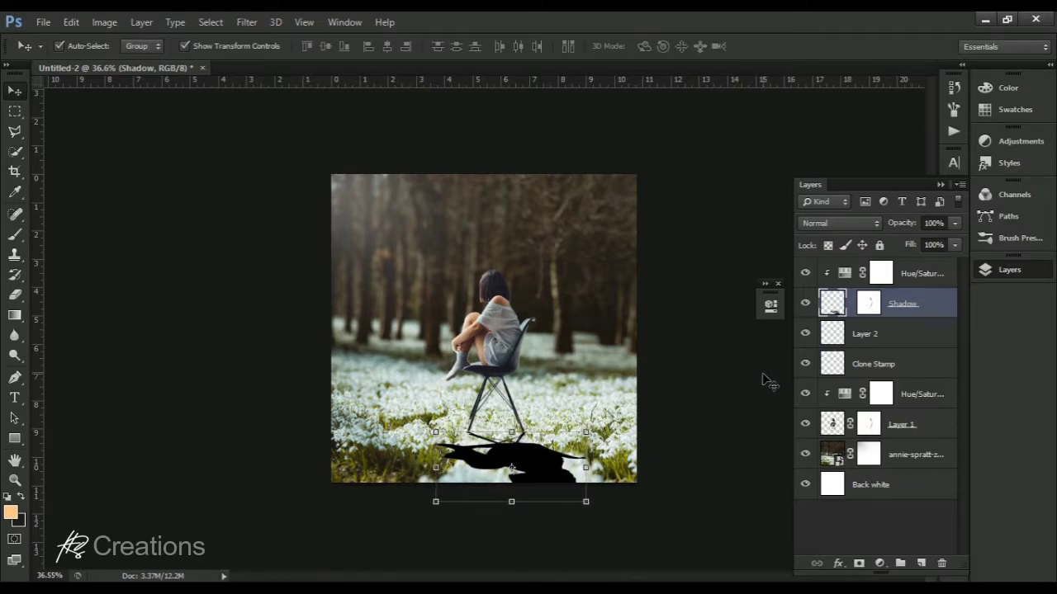
pyautogui.press('Right')
# Step: Try out the blend modes from Dissolve through Luminosity on the Shadow layer and return it to Normal
pyautogui.click(865, 223)
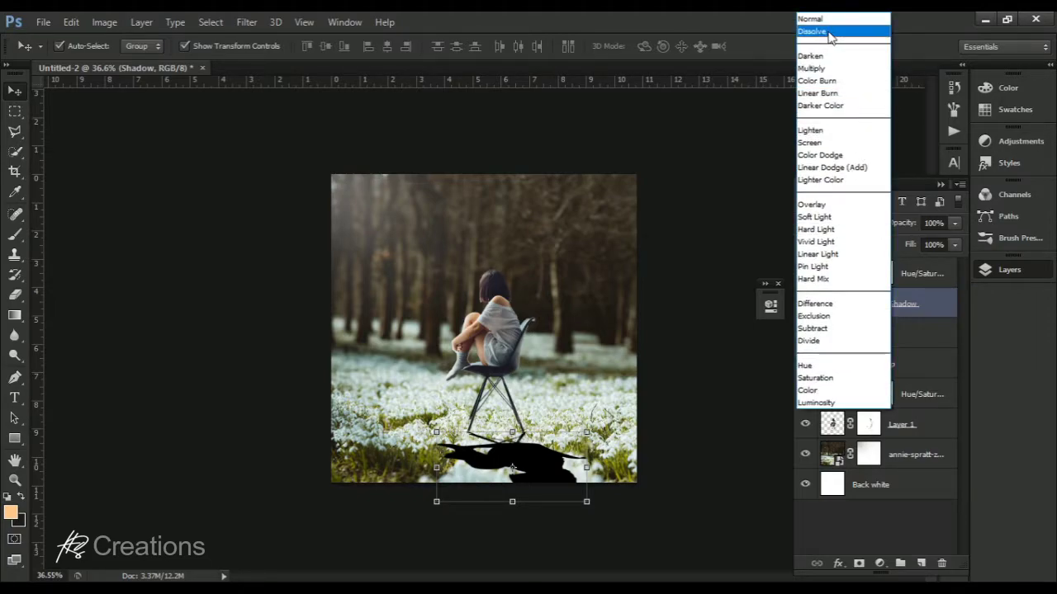
pyautogui.click(916, 301)
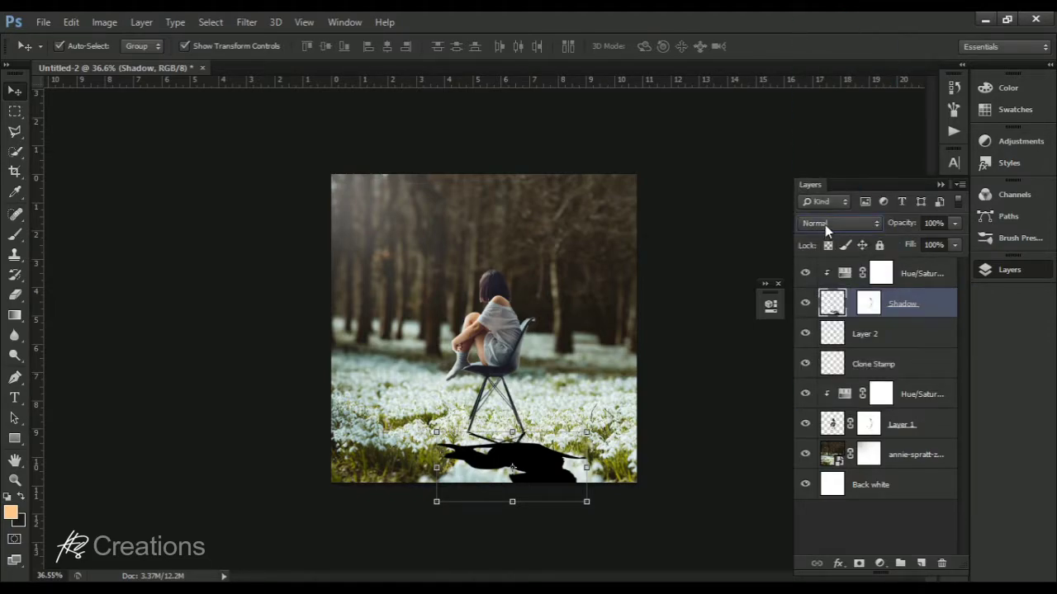
pyautogui.click(801, 224)
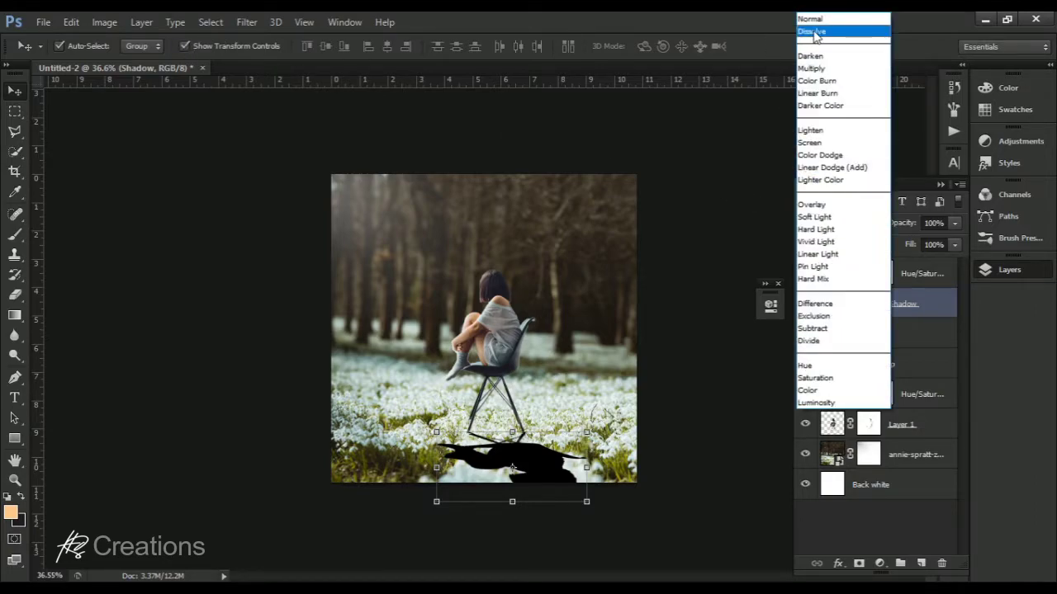
pyautogui.click(815, 38)
pyautogui.press('Down')
pyautogui.press('Down')
pyautogui.press('Down')
pyautogui.press('Down')
pyautogui.press('Down')
pyautogui.press('Down')
pyautogui.press('Down')
pyautogui.press('Down')
pyautogui.press('Down')
pyautogui.press('Down')
pyautogui.press('Down')
pyautogui.press('Down')
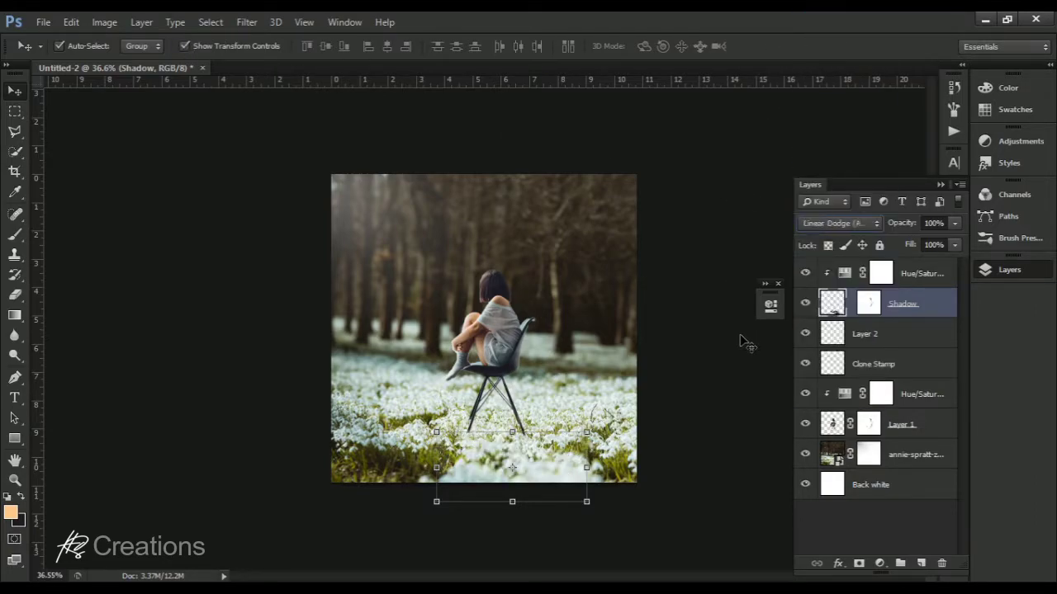
pyautogui.press('Down')
pyautogui.press('Down')
pyautogui.press('Down')
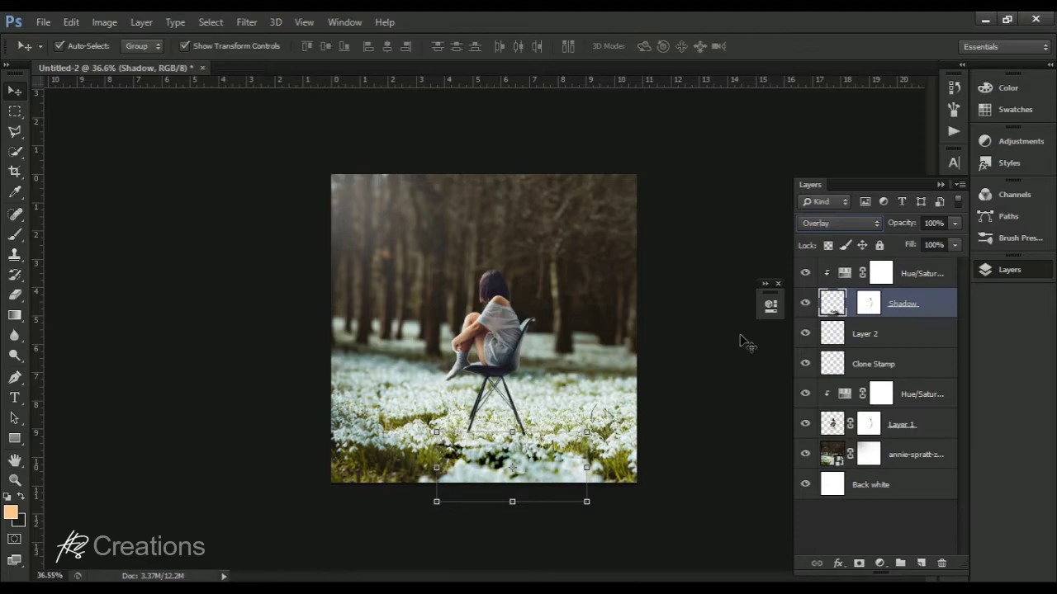
pyautogui.press('Down')
pyautogui.press('Down')
pyautogui.press('Down')
pyautogui.press('Down')
pyautogui.press('Down')
pyautogui.press('Down')
pyautogui.press('Down')
pyautogui.press('Down')
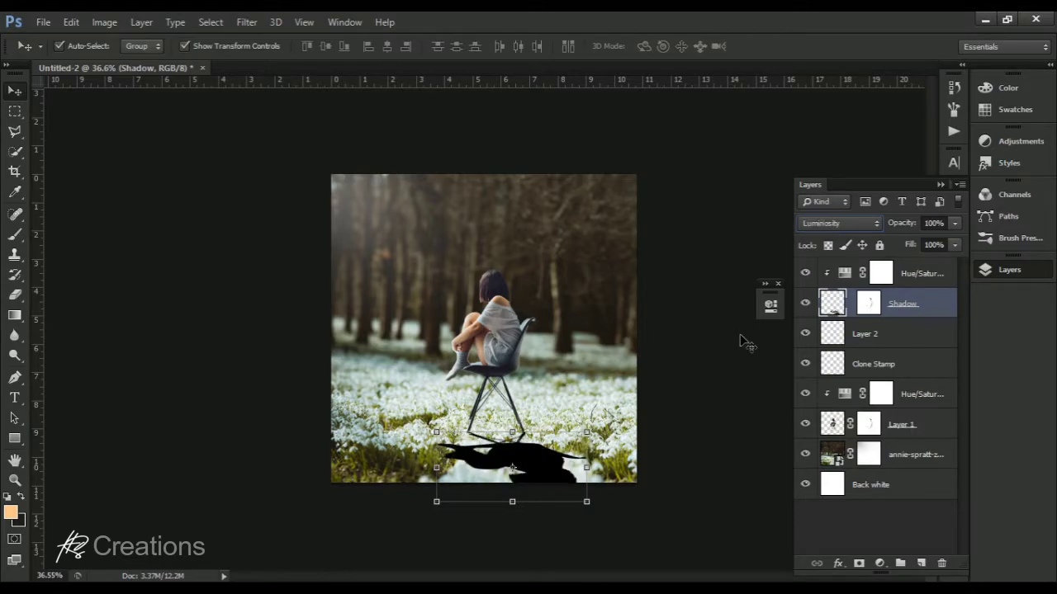
pyautogui.press('Up')
pyautogui.click(835, 222)
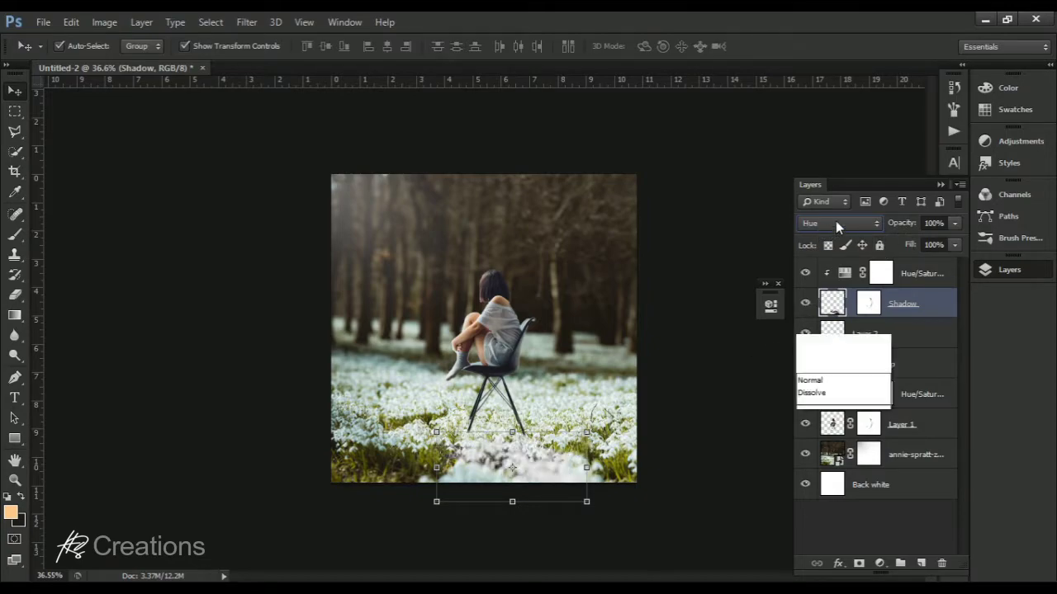
pyautogui.click(835, 18)
# Step: Try further blend modes on the Shadow layer at 34% opacity, ending with Overlay at 86% opacity
pyautogui.moveTo(900, 224); pyautogui.dragTo(871, 252)
pyautogui.click(836, 223)
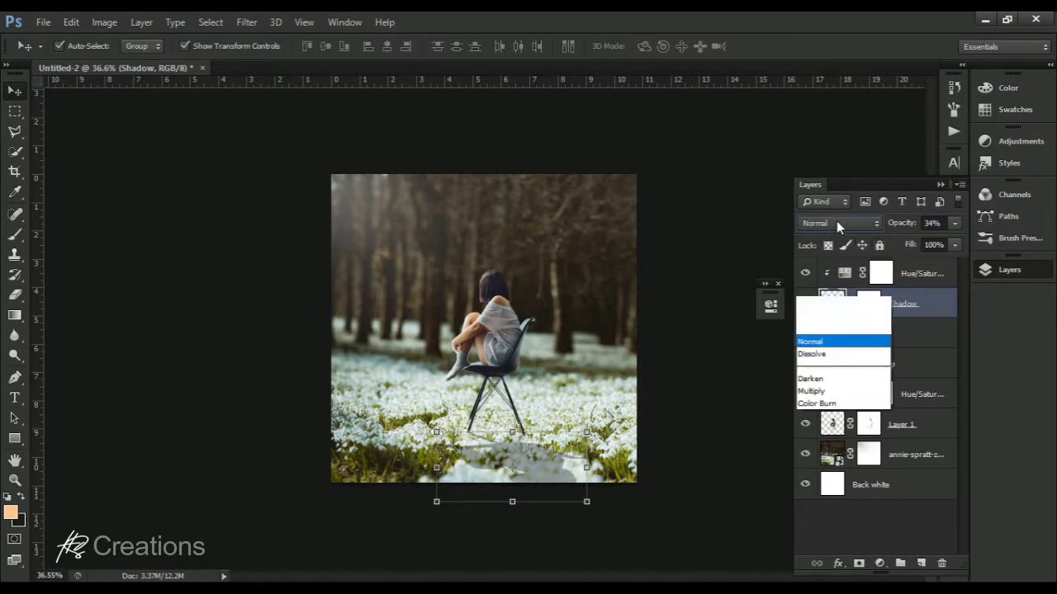
pyautogui.click(835, 52)
pyautogui.press('Down')
pyautogui.press('Down')
pyautogui.press('Down')
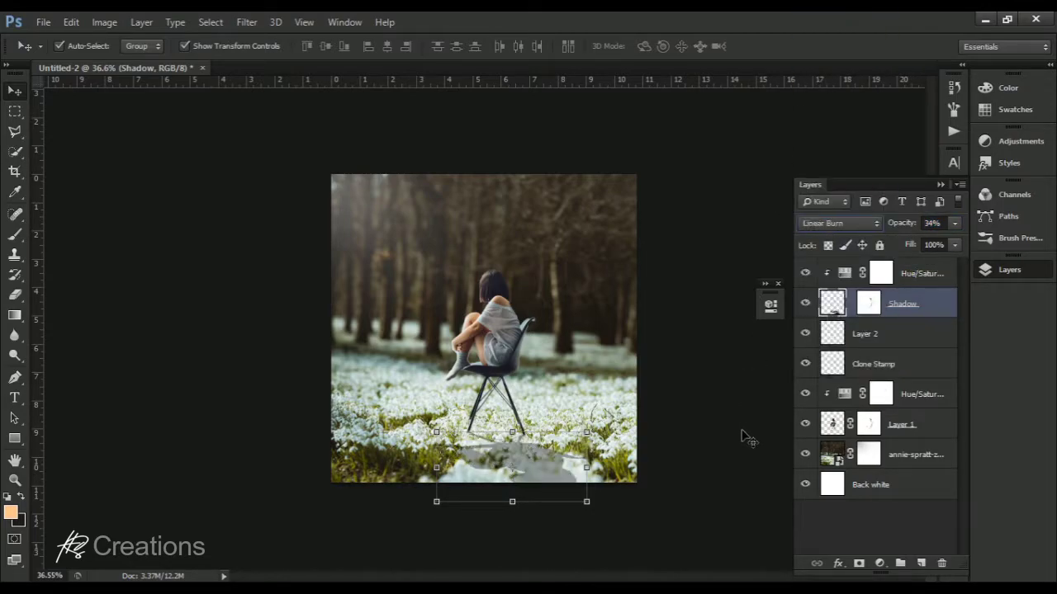
pyautogui.press('Down')
pyautogui.press('Down')
pyautogui.press('Down')
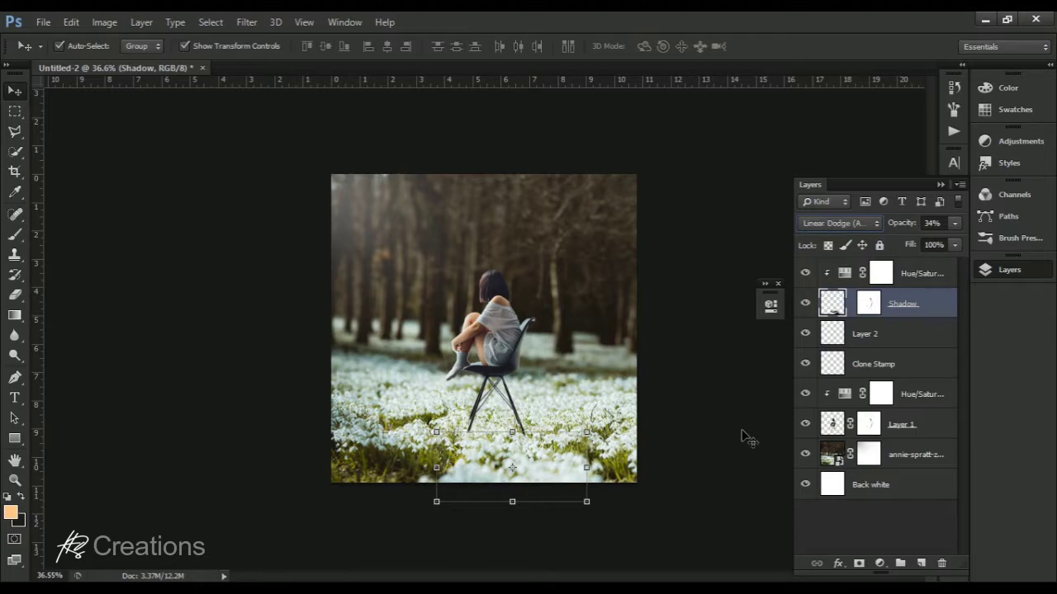
pyautogui.press('Down')
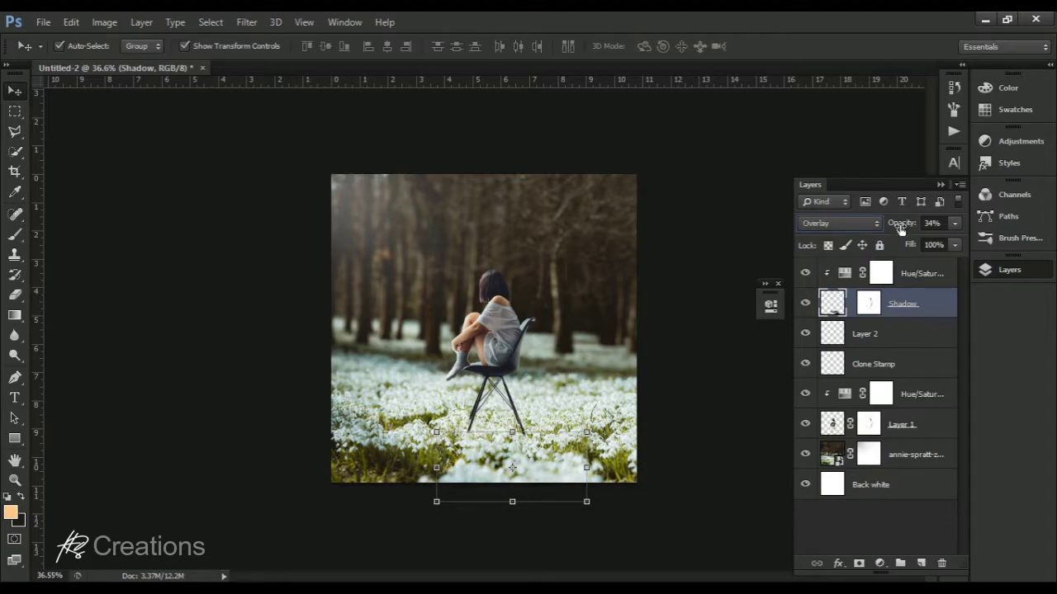
pyautogui.moveTo(903, 227)
pyautogui.mouseDown()
pyautogui.moveTo(929, 229)
pyautogui.moveTo(913, 232)
pyautogui.mouseUp()
pyautogui.click(654, 426)
pyautogui.scroll(-2, 665, 424)
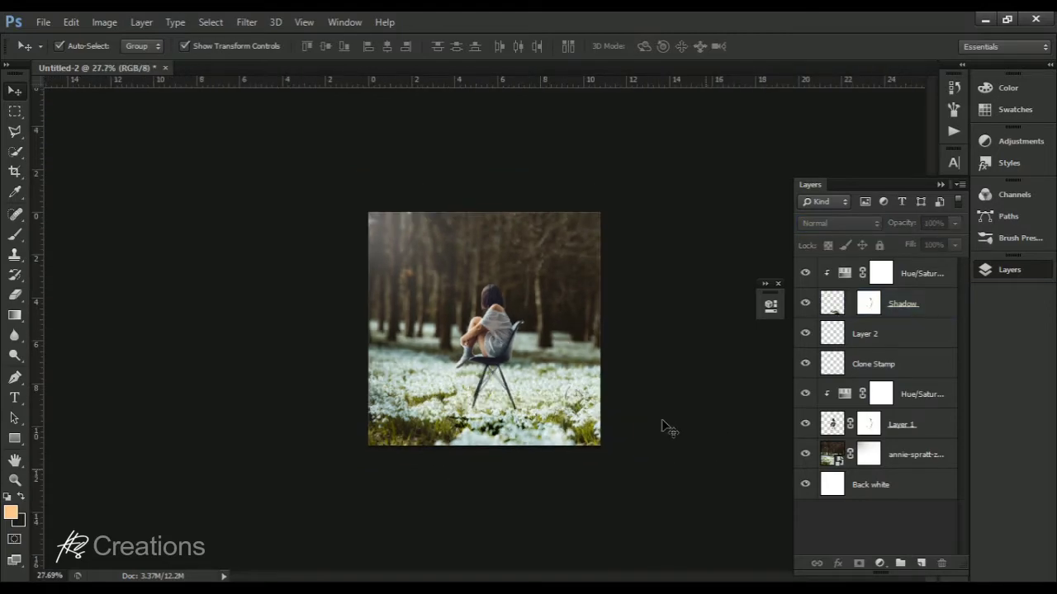
# Step: Set the Shadow layer's blend mode to Normal and its opacity to 34%
pyautogui.click(843, 311)
pyautogui.click(838, 222)
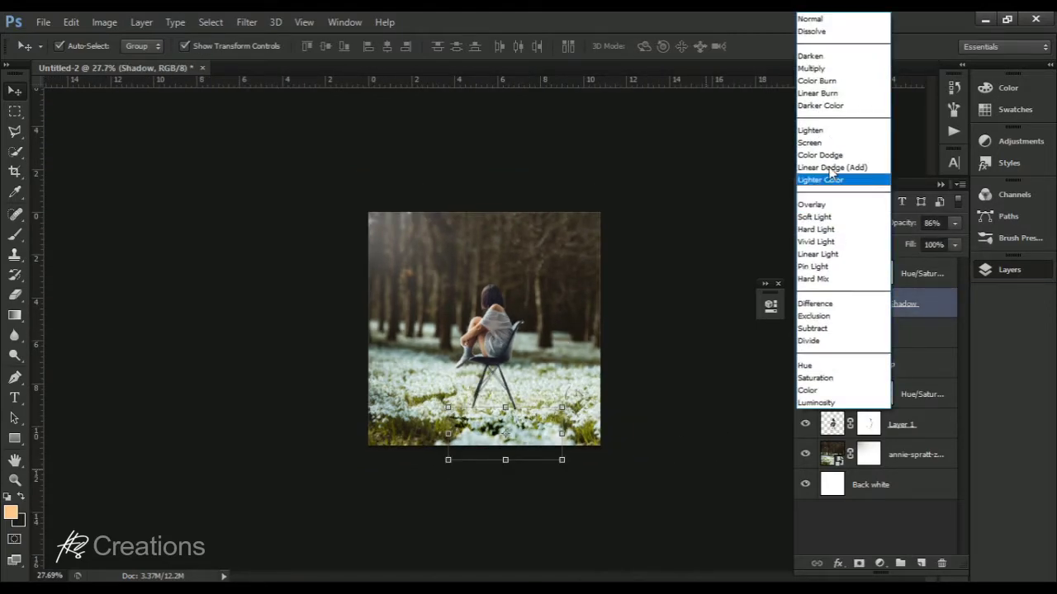
pyautogui.click(822, 19)
pyautogui.click(682, 372)
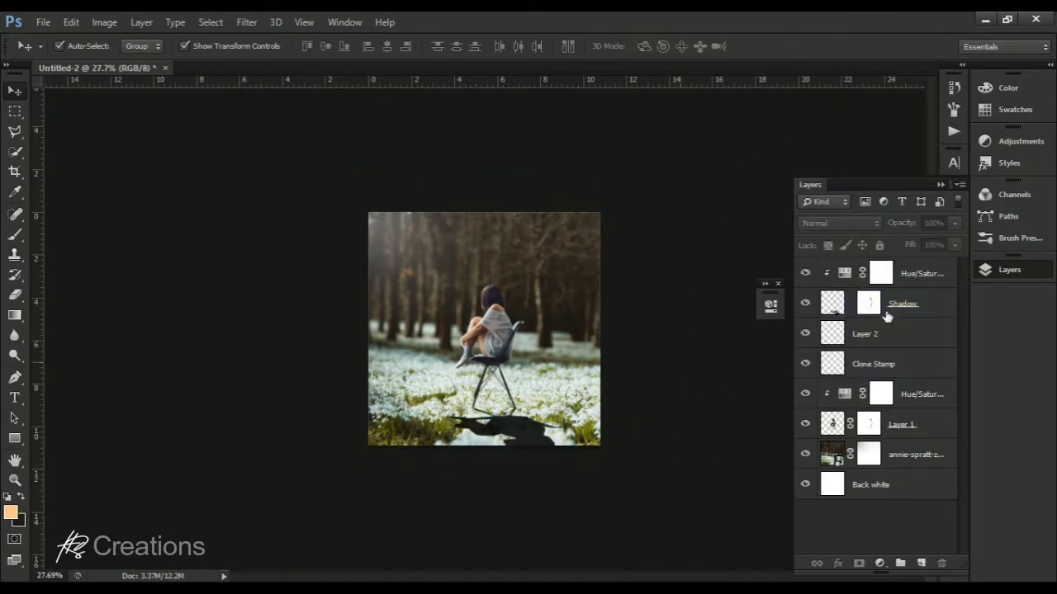
pyautogui.click(836, 305)
pyautogui.moveTo(903, 226); pyautogui.dragTo(868, 257)
# Step: Soften the Shadow layer with a Gaussian Blur of 6.1 pixels radius
pyautogui.click(208, 23)
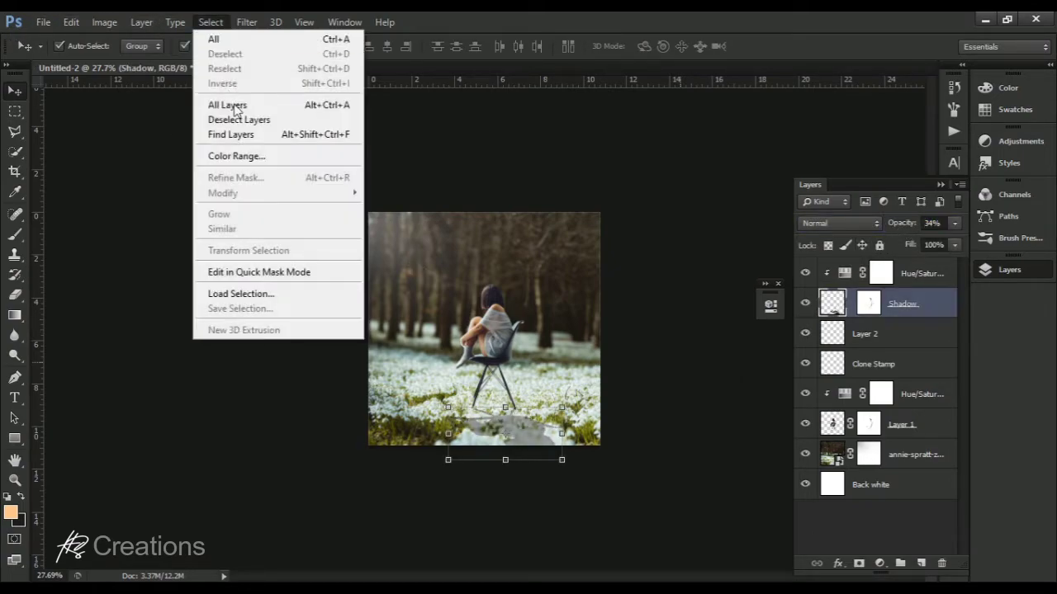
pyautogui.moveTo(246, 22)
pyautogui.moveTo(264, 184)
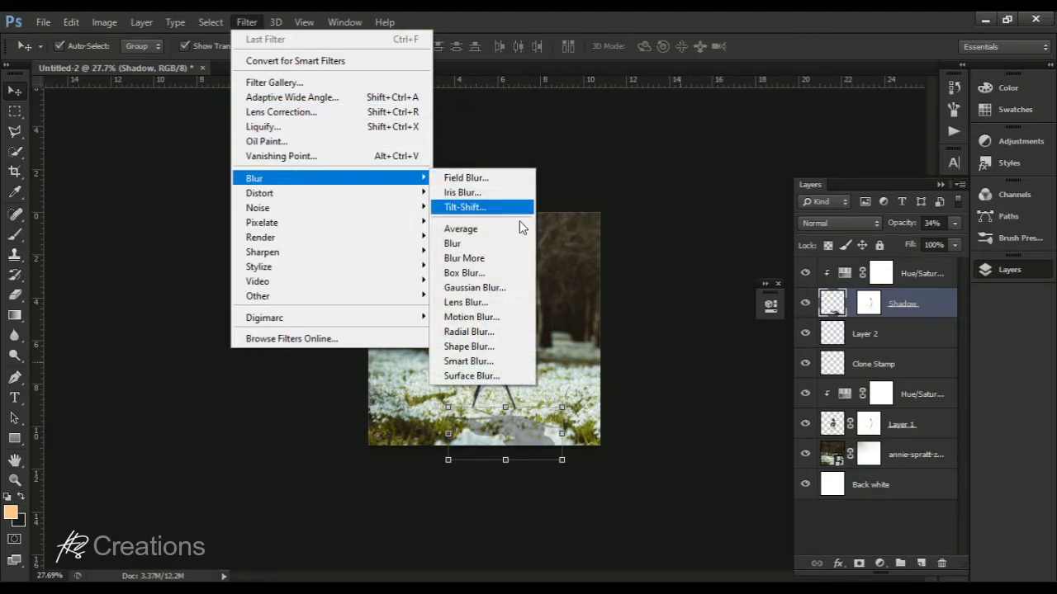
pyautogui.click(475, 287)
pyautogui.moveTo(747, 326); pyautogui.dragTo(746, 326)
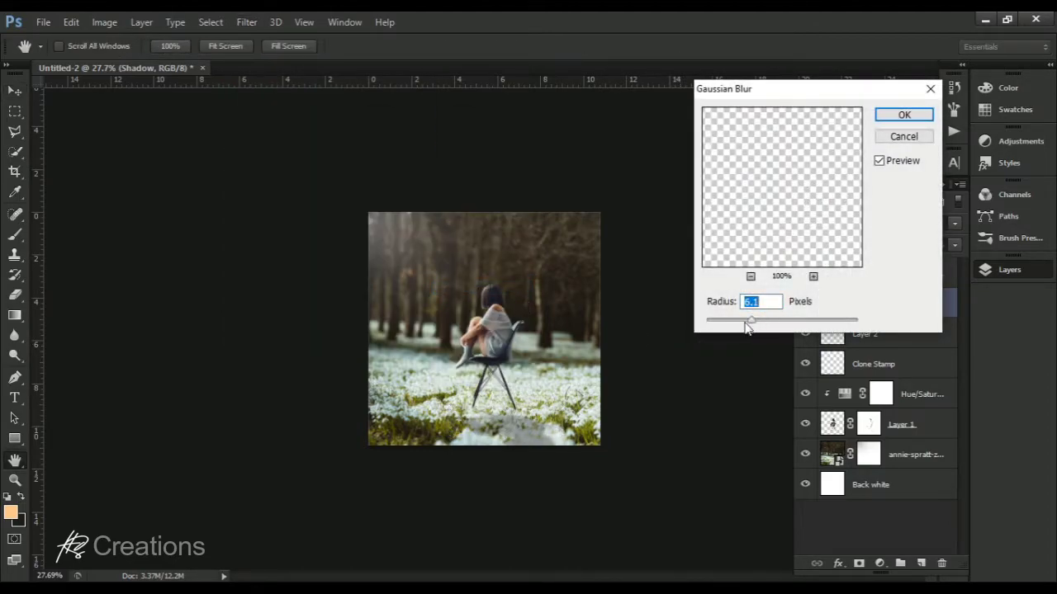
pyautogui.click(905, 117)
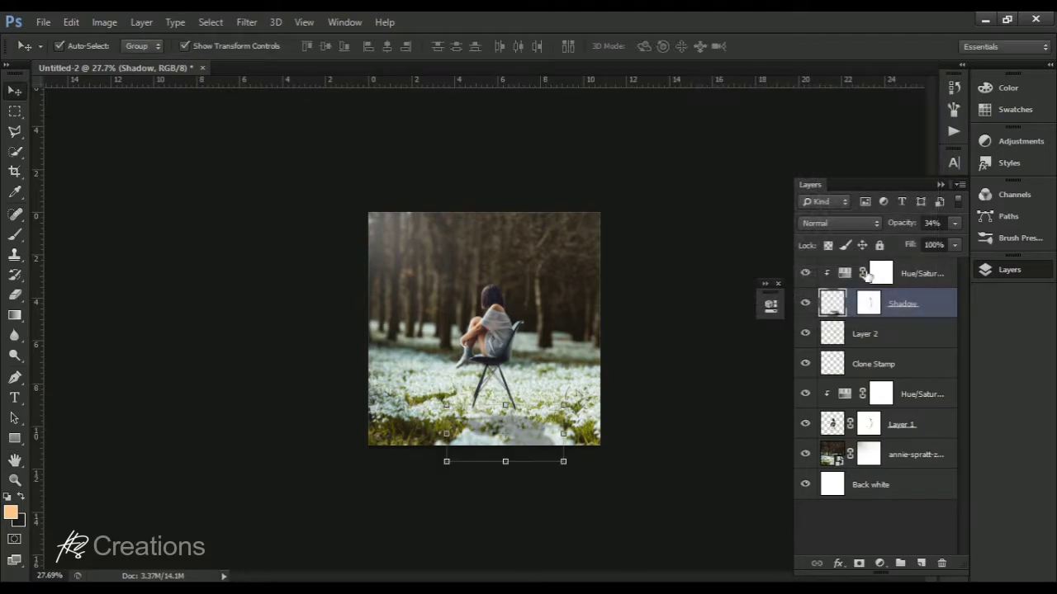
# Step: Raise the Shadow layer's opacity to 47% and check the shadow against the whole composite
pyautogui.click(907, 225)
pyautogui.click(693, 402)
pyautogui.scroll(-2, 667, 387)
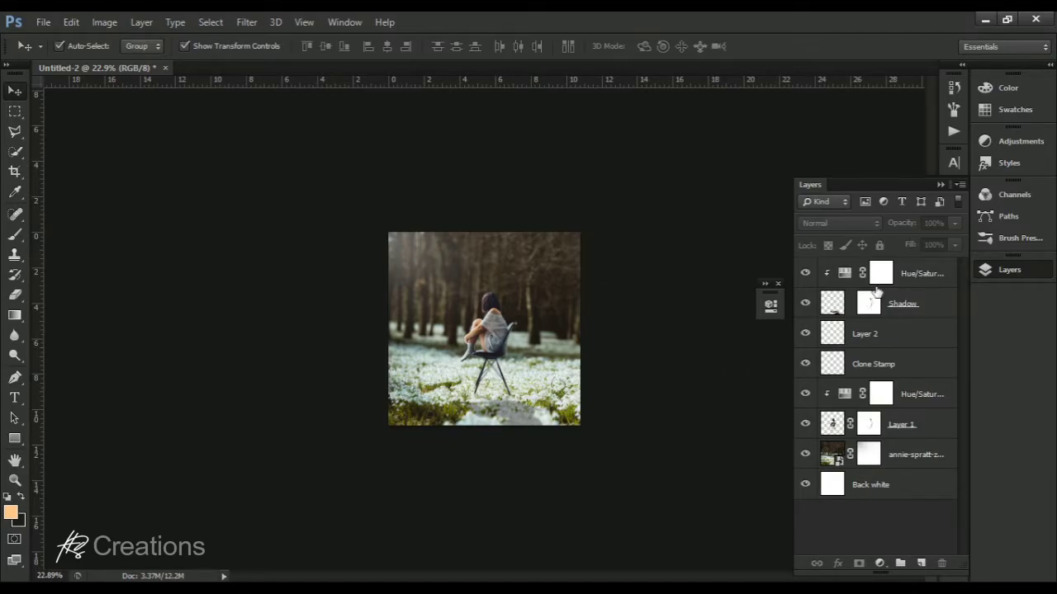
pyautogui.click(842, 306)
pyautogui.moveTo(898, 229); pyautogui.dragTo(905, 230)
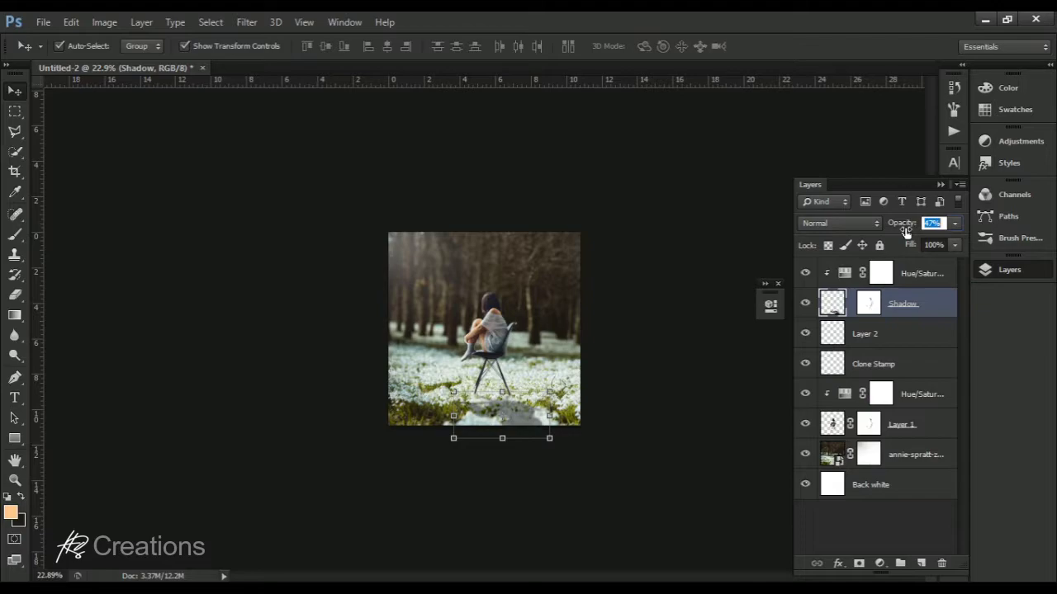
pyautogui.click(595, 450)
pyautogui.scroll(-3, 659, 457)
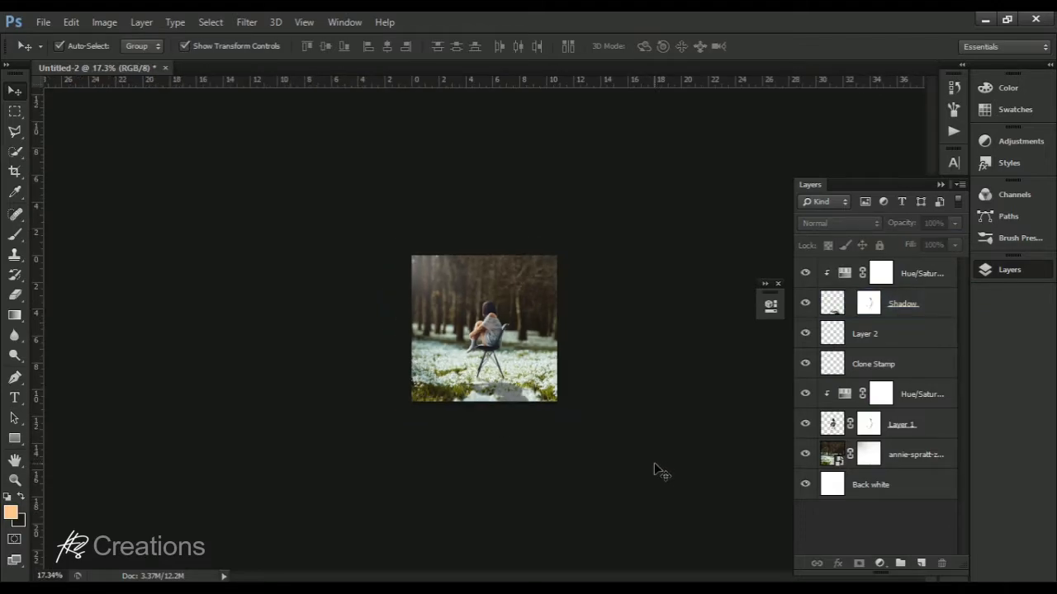
pyautogui.scroll(3, 653, 474)
pyautogui.scroll(1, 640, 532)
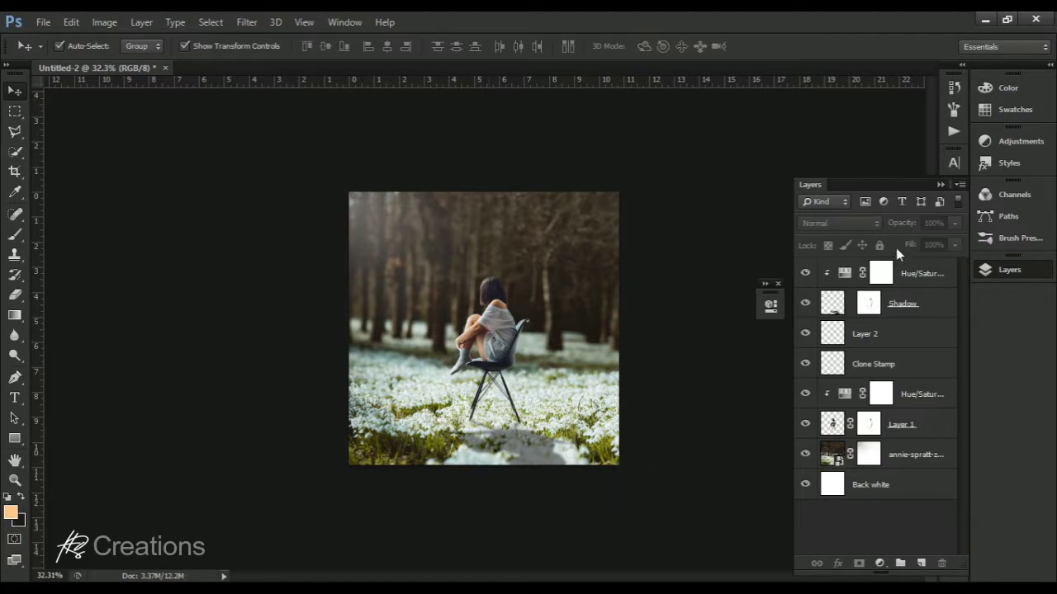
# Step: Darken the shadow by raising the Shadow layer's opacity to 58% and review the composite
pyautogui.click(854, 316)
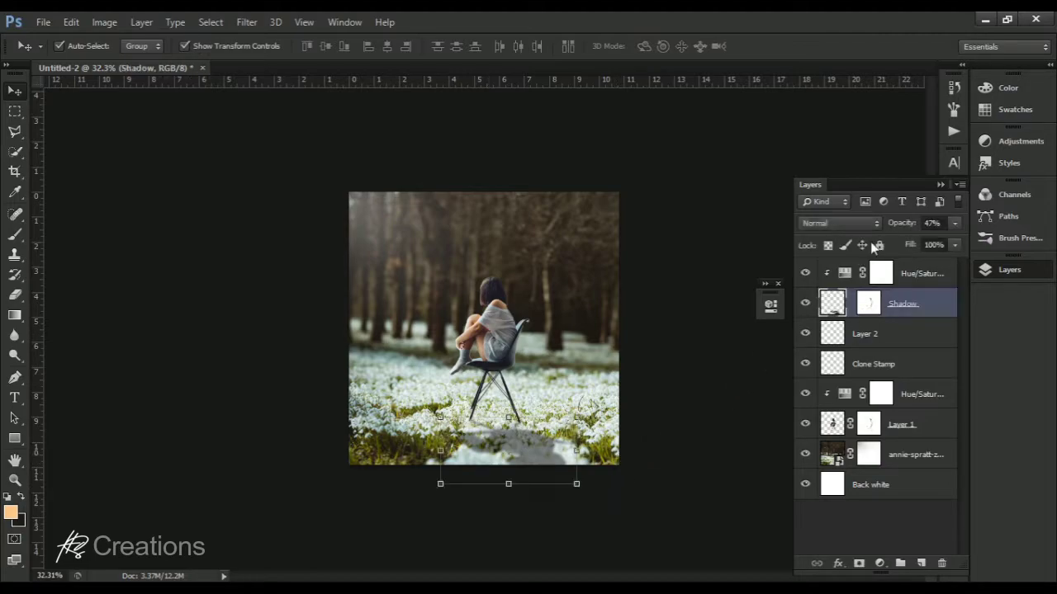
pyautogui.click(718, 383)
pyautogui.scroll(-3, 715, 385)
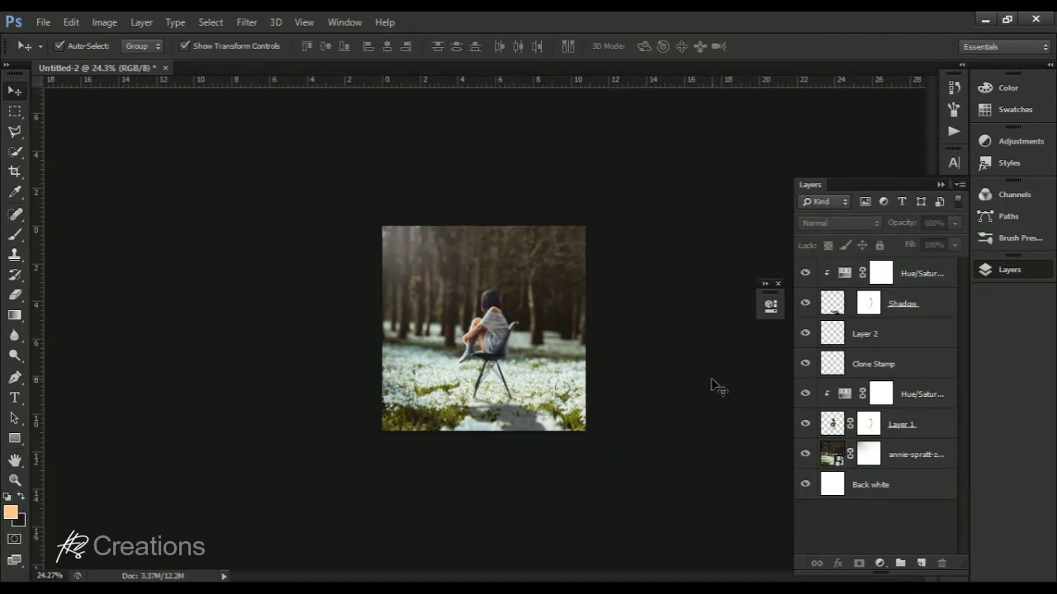
pyautogui.scroll(1, 701, 422)
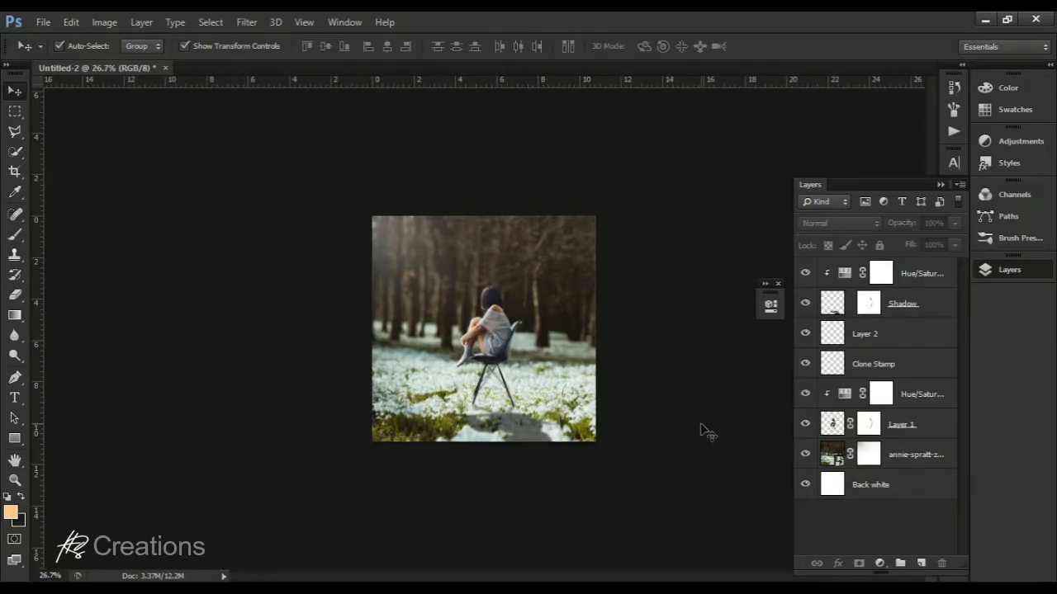
pyautogui.scroll(1, 653, 501)
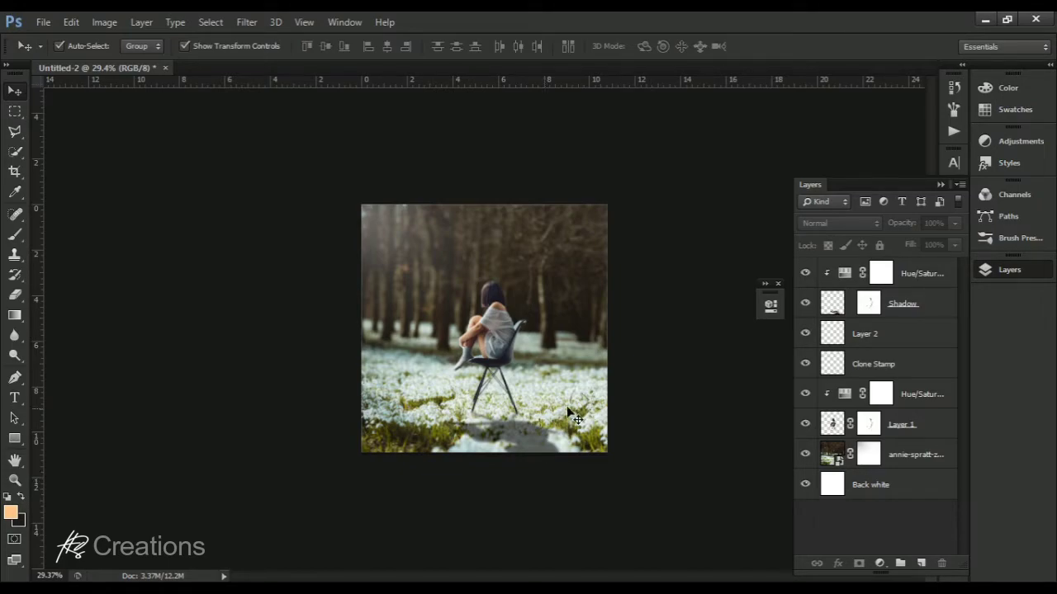
pyautogui.scroll(1, 600, 434)
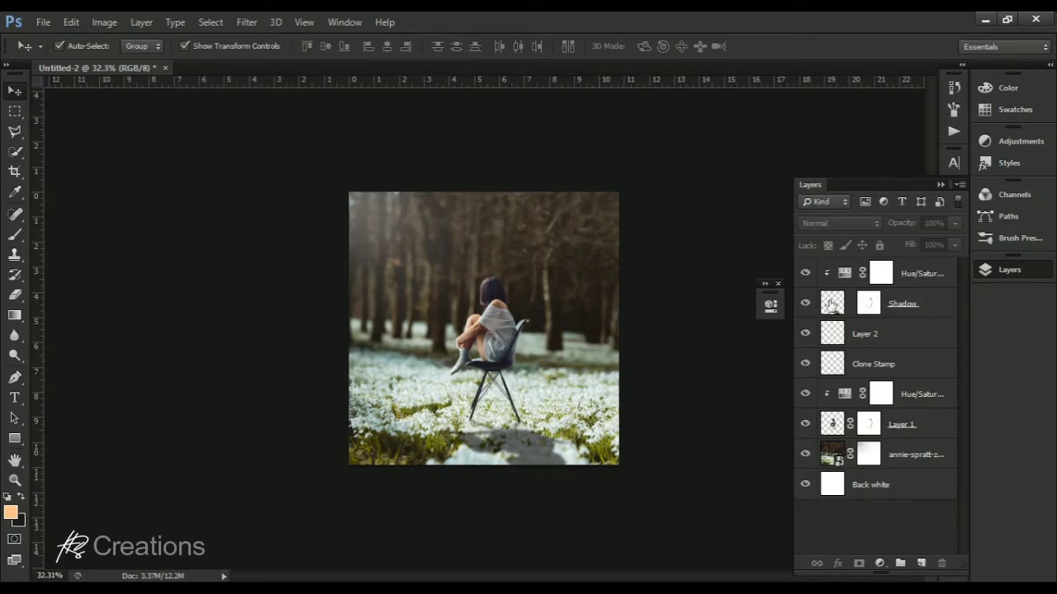
# Step: Set the Shadow layer's opacity to 52%
pyautogui.click(846, 308)
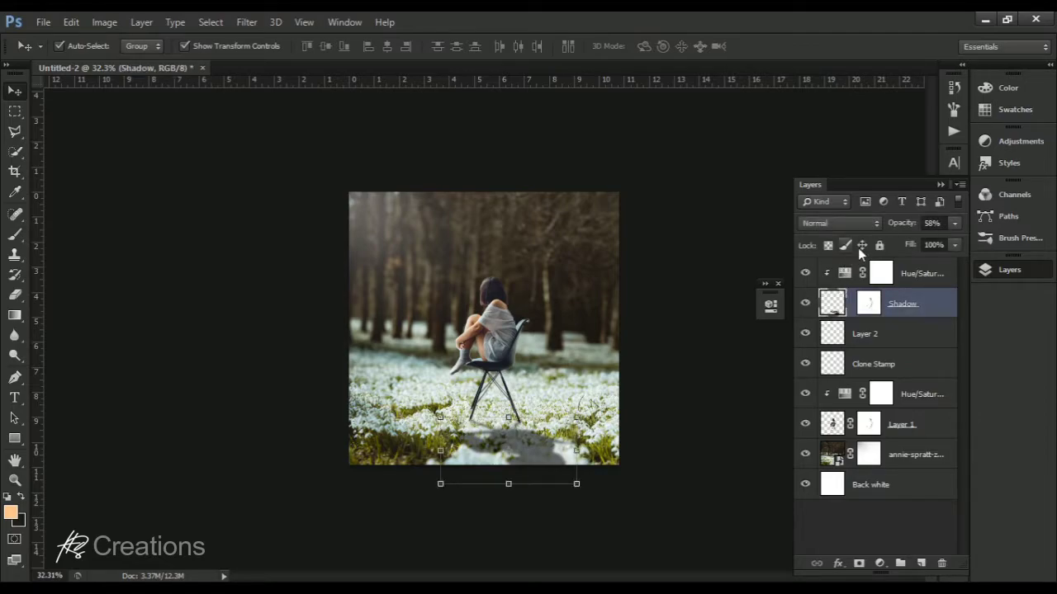
pyautogui.click(896, 228)
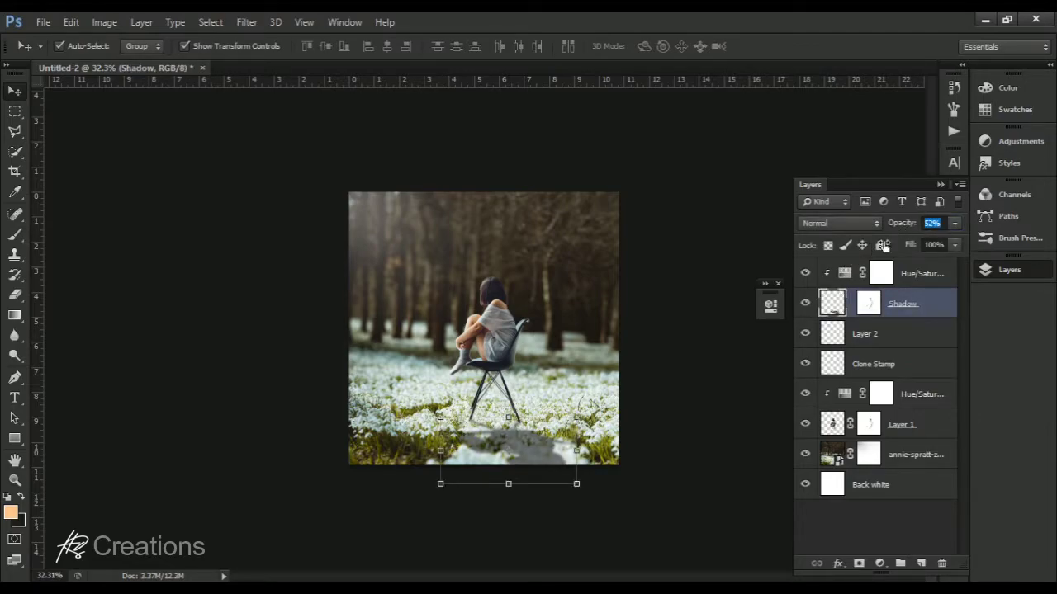
pyautogui.click(639, 411)
pyautogui.scroll(-2, 641, 384)
pyautogui.scroll(3, 641, 382)
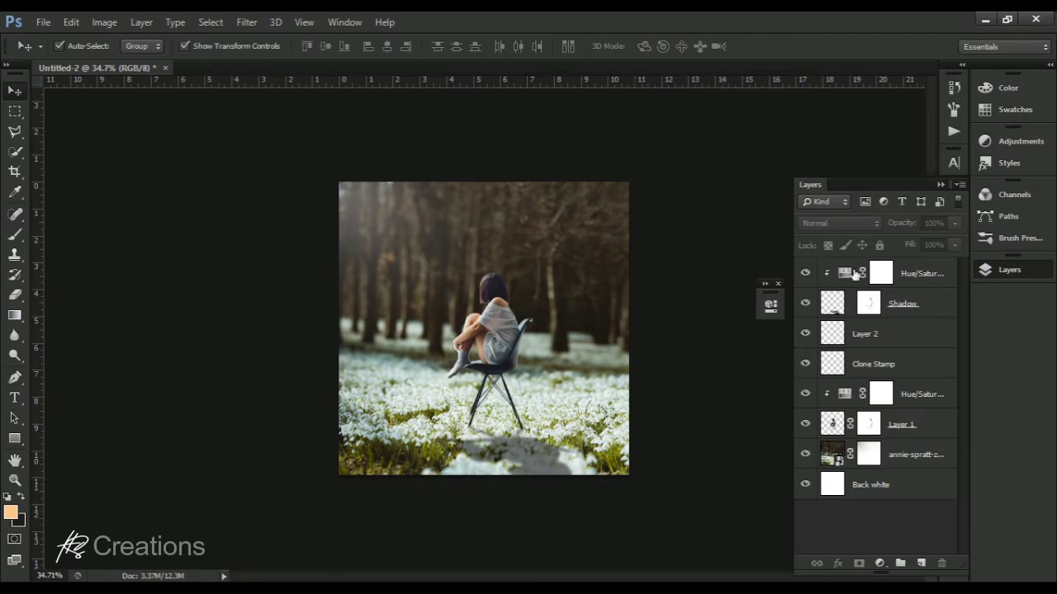
pyautogui.click(925, 281)
pyautogui.click(920, 563)
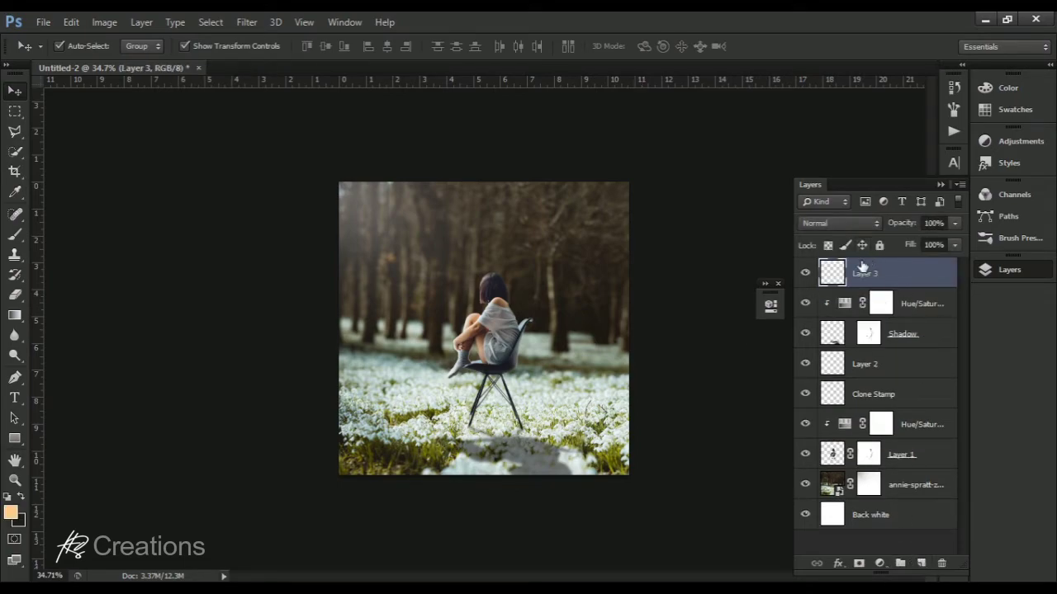
pyautogui.hotkey('ctrl', 'z')
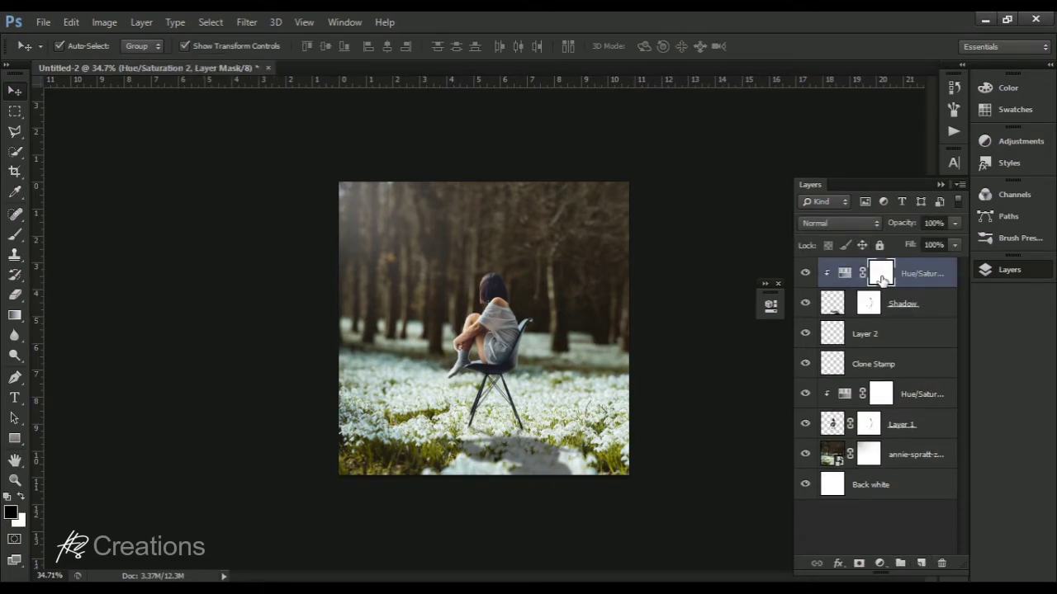
# Step: Place the butterfly image "unnamed" from the desktop into the composite above the topmost Hue/Saturation adjustment
pyautogui.click(1006, 19)
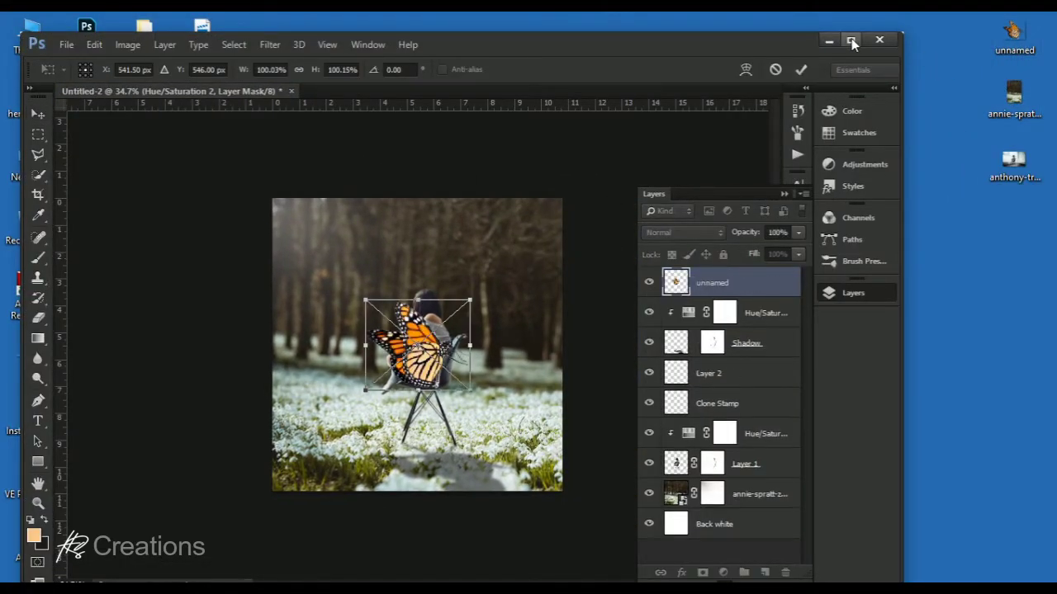
pyautogui.click(851, 38)
pyautogui.press('Return')
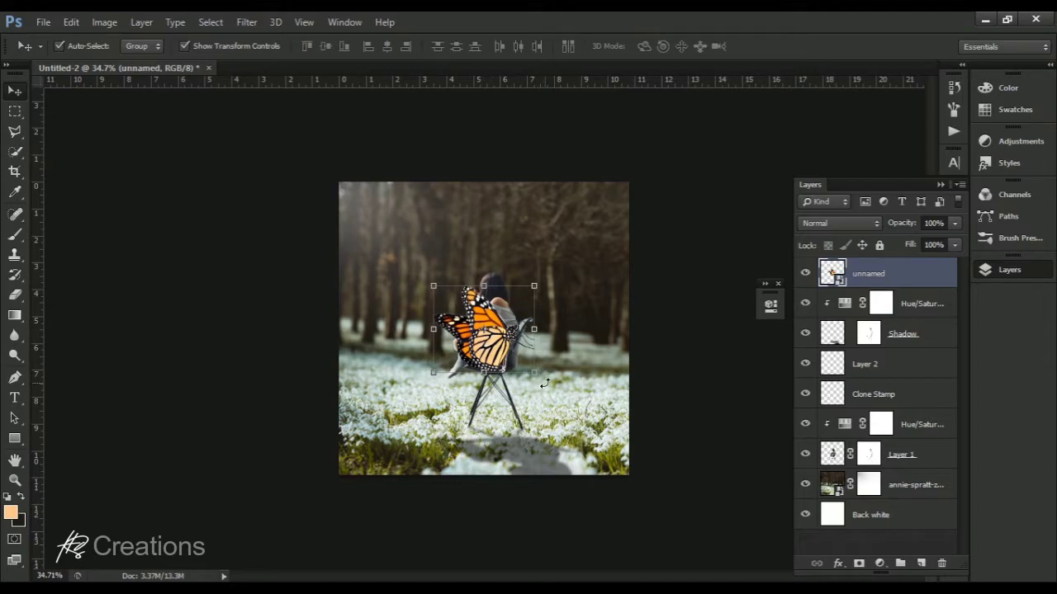
# Step: Scale the butterfly down to about 59% and move it over the flower field in front of the woman's feet
pyautogui.moveTo(534, 330); pyautogui.dragTo(464, 440)
pyautogui.hotkey('ctrl', 'z')
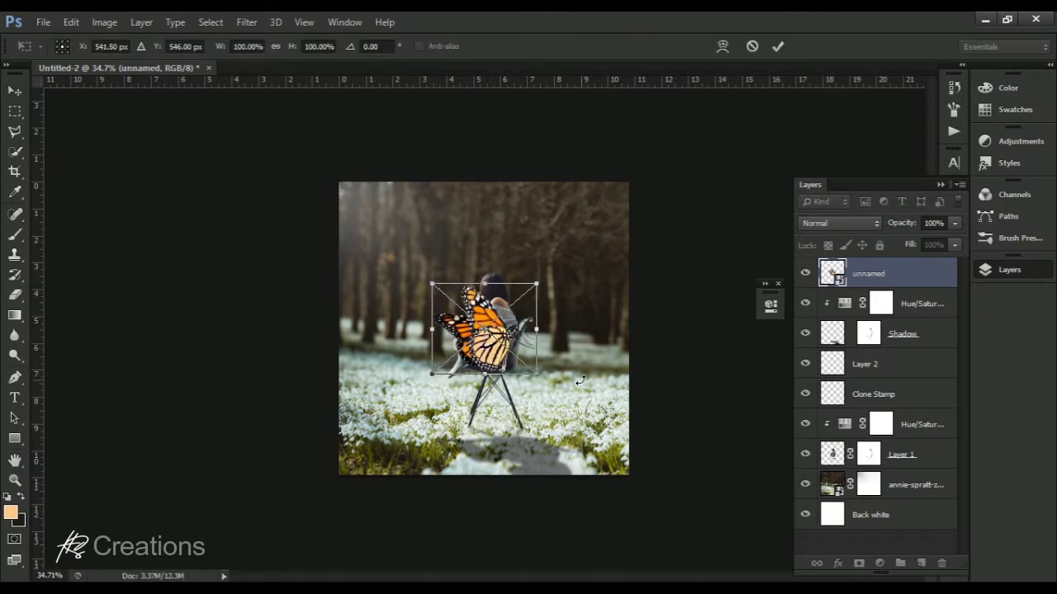
pyautogui.moveTo(580, 380); pyautogui.dragTo(516, 425)
pyautogui.moveTo(556, 331); pyautogui.dragTo(405, 366)
pyautogui.press('Return')
pyautogui.moveTo(413, 328); pyautogui.dragTo(413, 328)
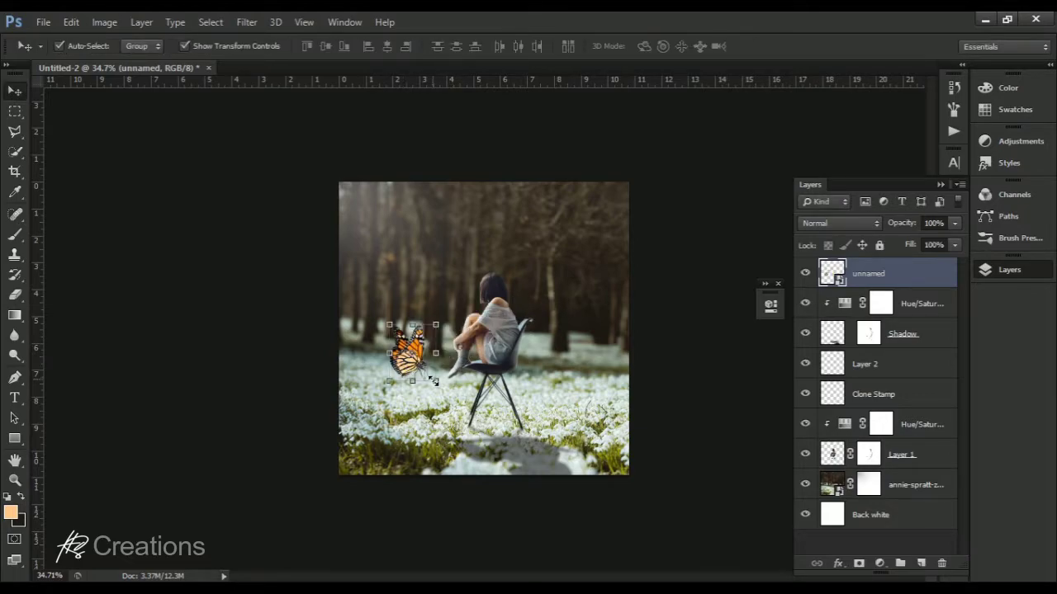
# Step: Rotate the butterfly to about 60° and shrink it further to about 30% of its original size
pyautogui.moveTo(440, 394); pyautogui.dragTo(414, 402)
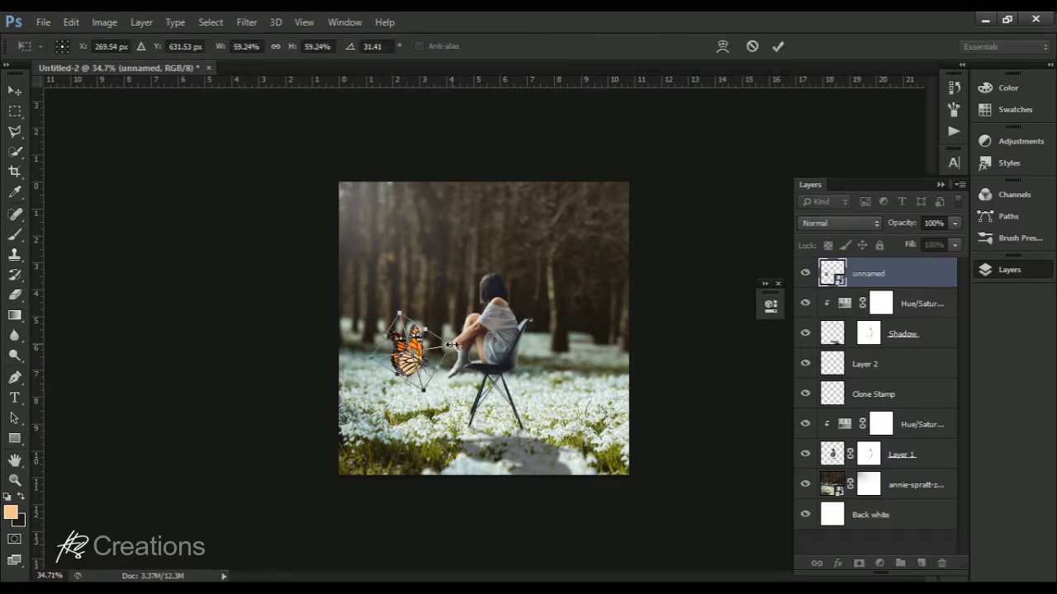
pyautogui.moveTo(450, 343); pyautogui.dragTo(451, 361)
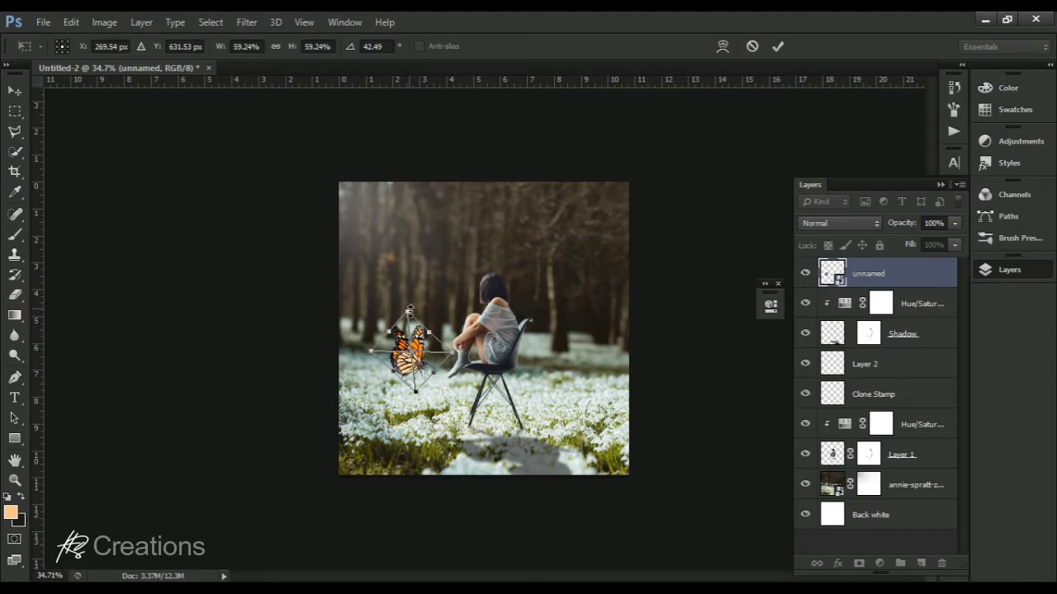
pyautogui.moveTo(410, 310); pyautogui.dragTo(411, 350)
pyautogui.press('Return')
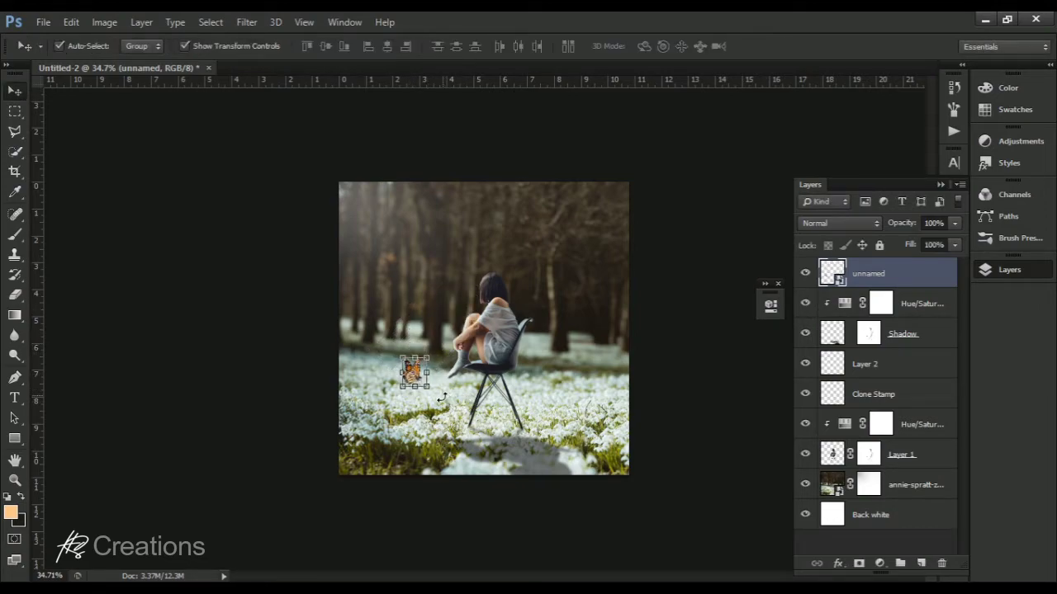
pyautogui.moveTo(444, 396); pyautogui.dragTo(439, 408)
pyautogui.press('Return')
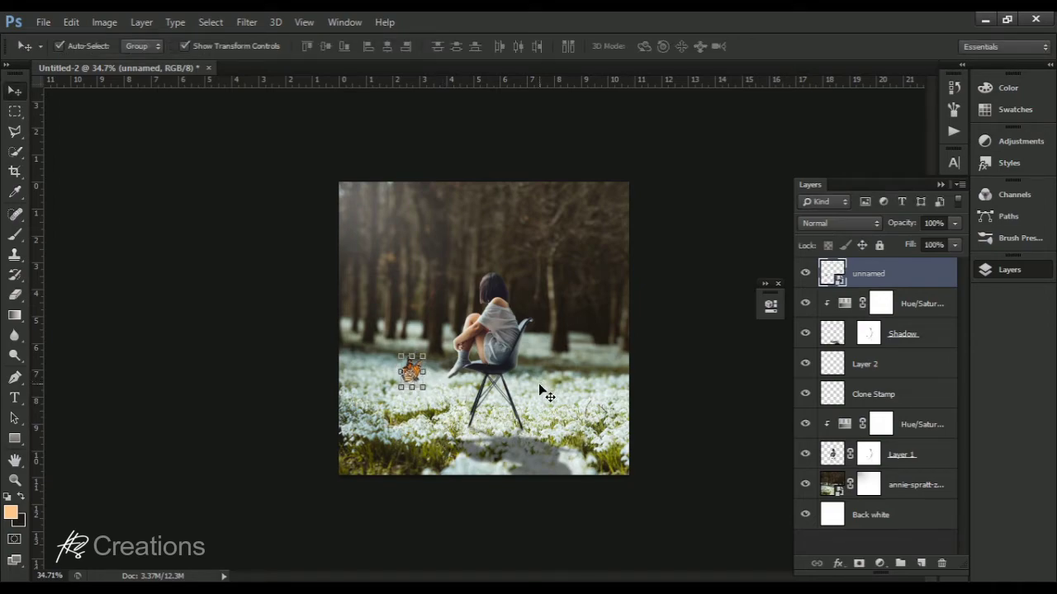
# Step: Nudge the butterfly up and slightly left, and review its placement in the whole composite
pyautogui.hotkey('shift', 'Up')
pyautogui.hotkey('shift', 'Up')
pyautogui.hotkey('shift', 'Up')
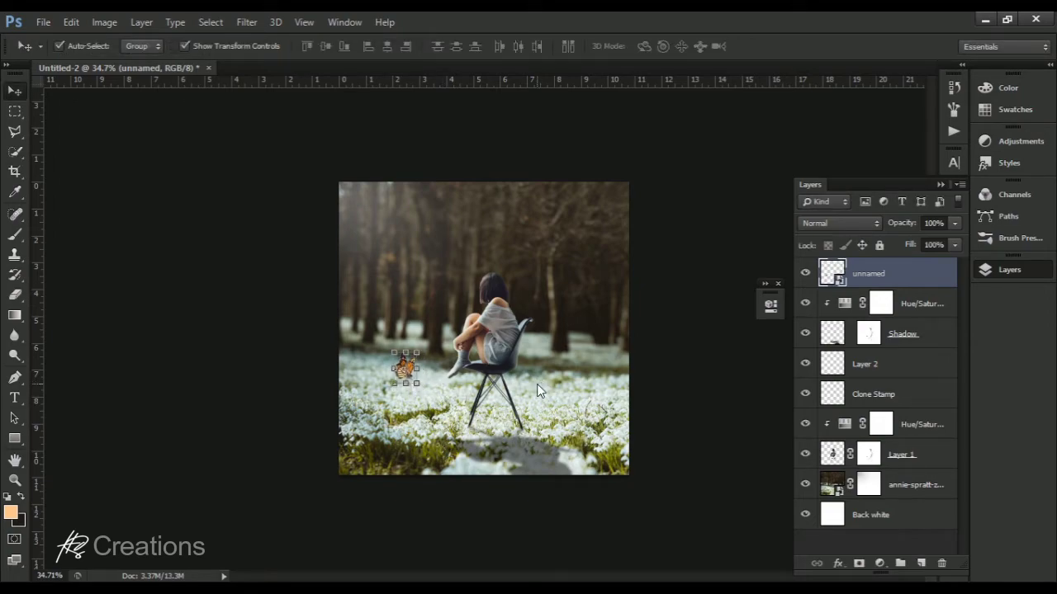
pyautogui.hotkey('shift', 'Up')
pyautogui.hotkey('shift', 'Left')
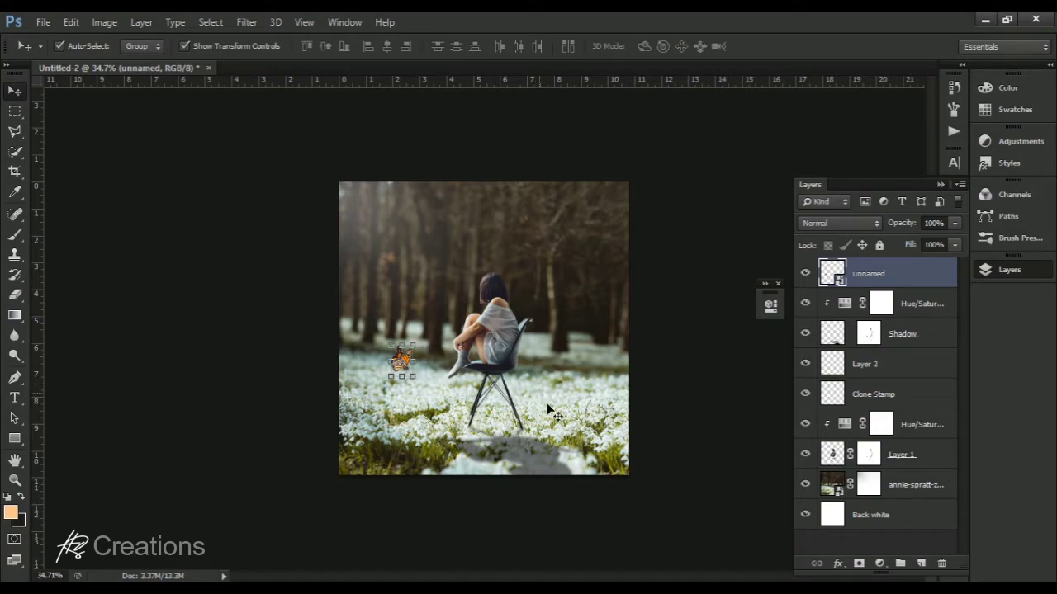
pyautogui.click(768, 349)
pyautogui.scroll(-3, 674, 350)
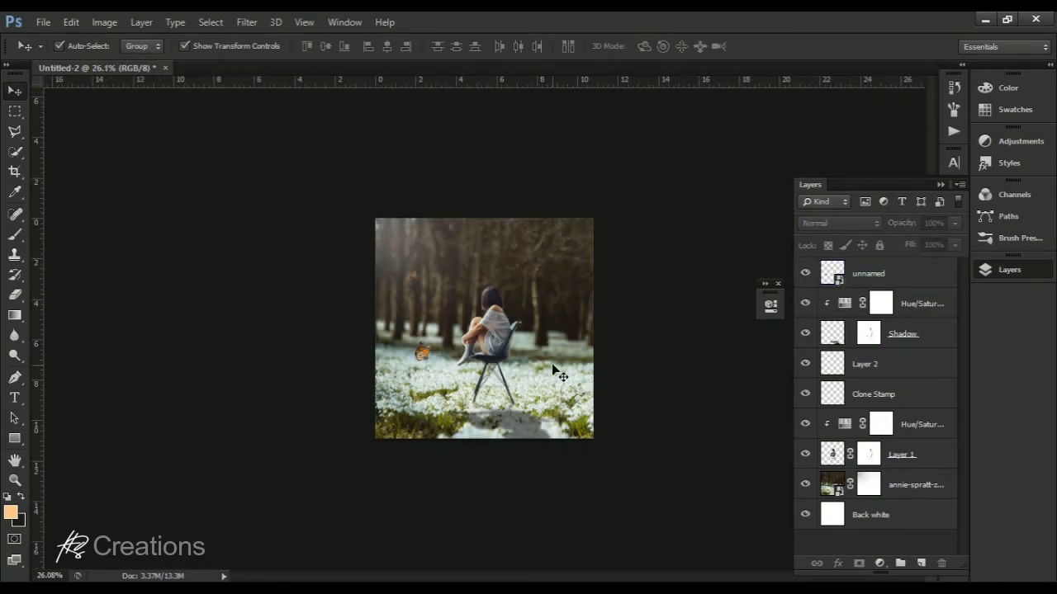
pyautogui.scroll(4, 552, 363)
# Step: Add a Hue/Saturation adjustment above the butterfly layer "unnamed" and clip it to that layer
pyautogui.click(897, 274)
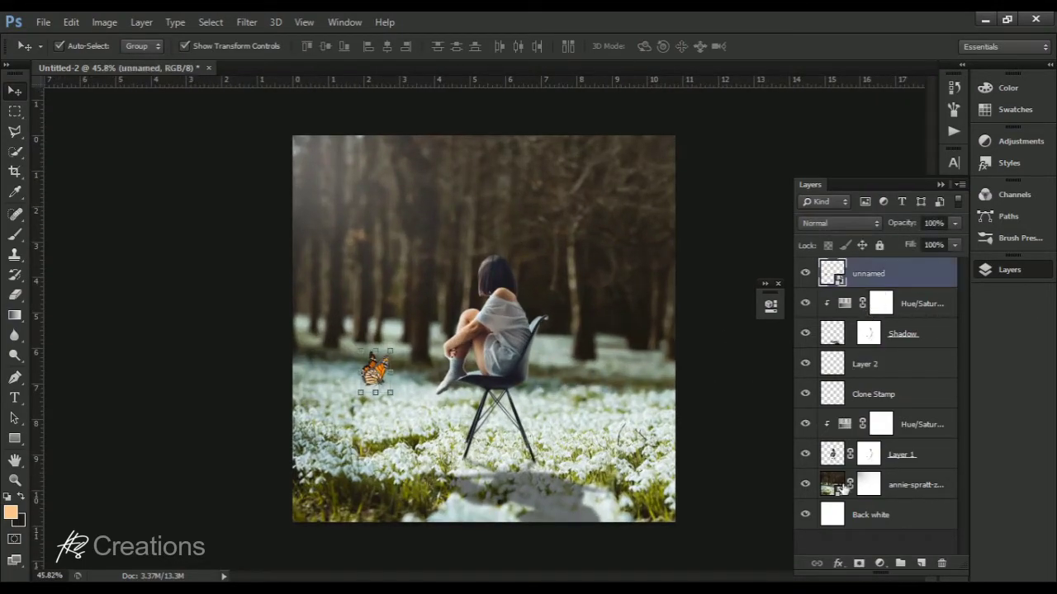
pyautogui.click(879, 563)
pyautogui.click(884, 372)
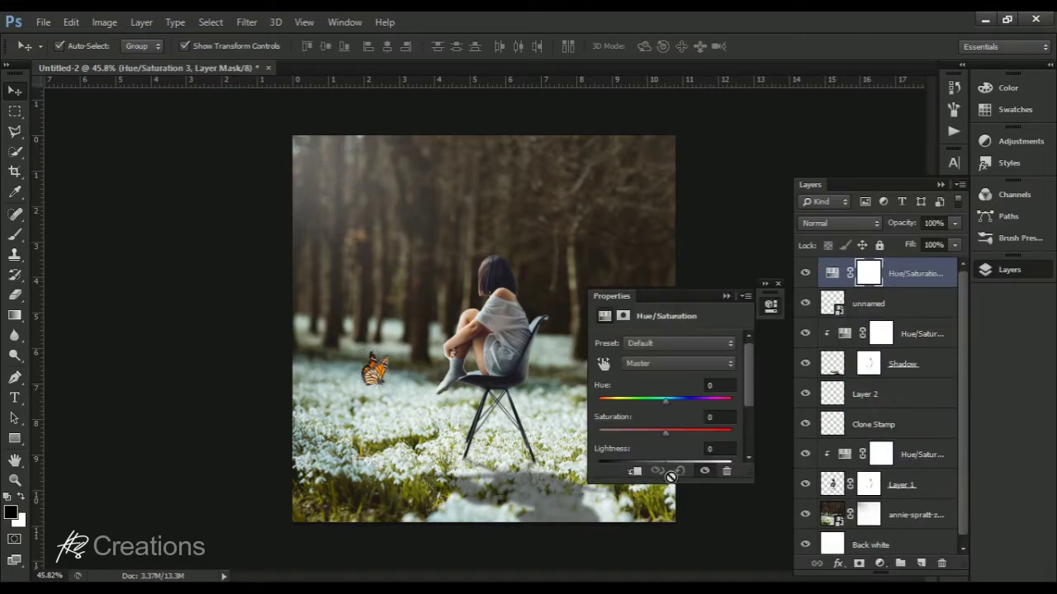
pyautogui.click(636, 472)
pyautogui.scroll(-1, 675, 437)
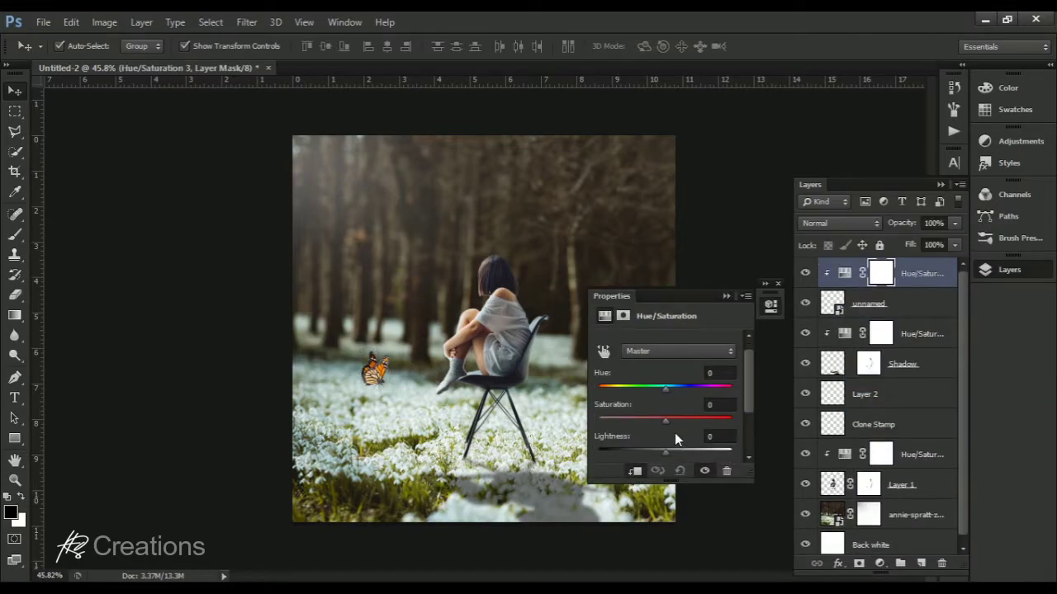
# Step: Rename the butterfly layer "unnamed" as "Butterfly 1"
pyautogui.doubleClick(871, 304)
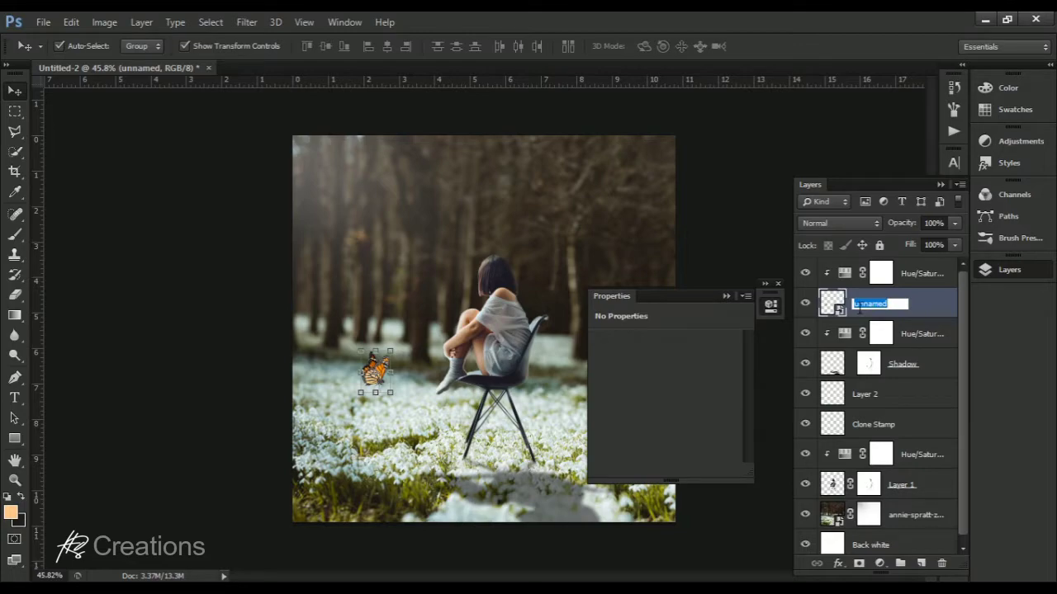
pyautogui.write('Butterfly 1')
pyautogui.press('Return')
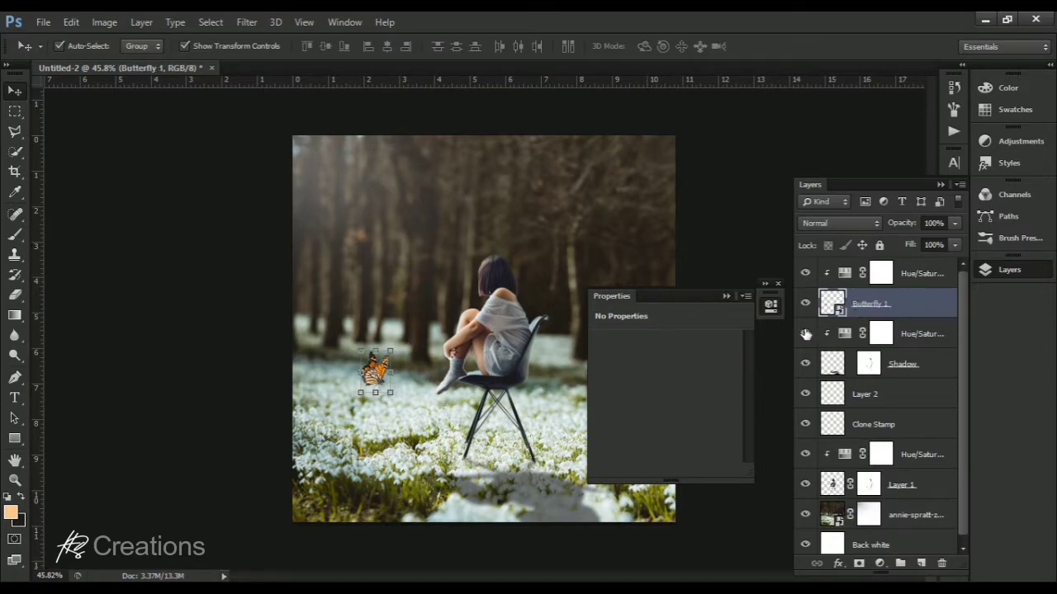
# Step: Turn the butterfly white by setting its clipped Hue/Saturation adjustment to Lightness +100 and Saturation +100, and review the composite
pyautogui.click(853, 270)
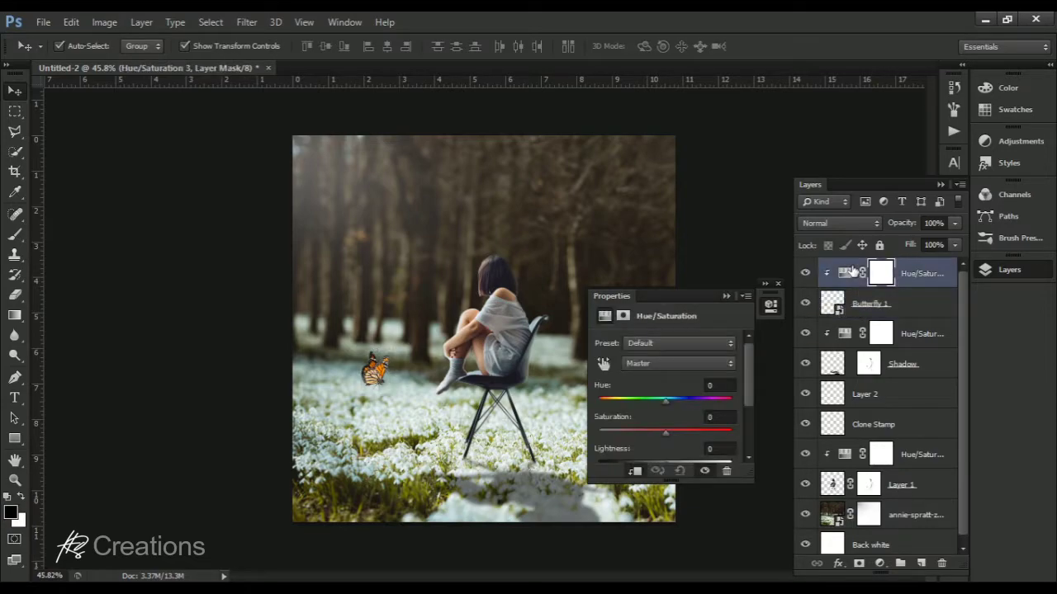
pyautogui.scroll(-1, 636, 429)
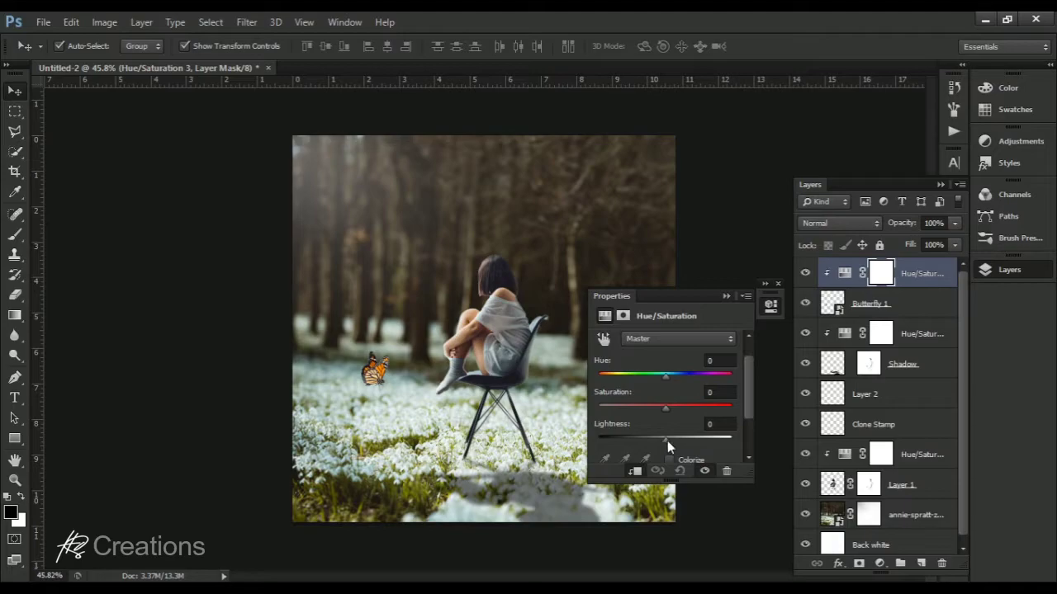
pyautogui.moveTo(667, 441); pyautogui.dragTo(747, 434)
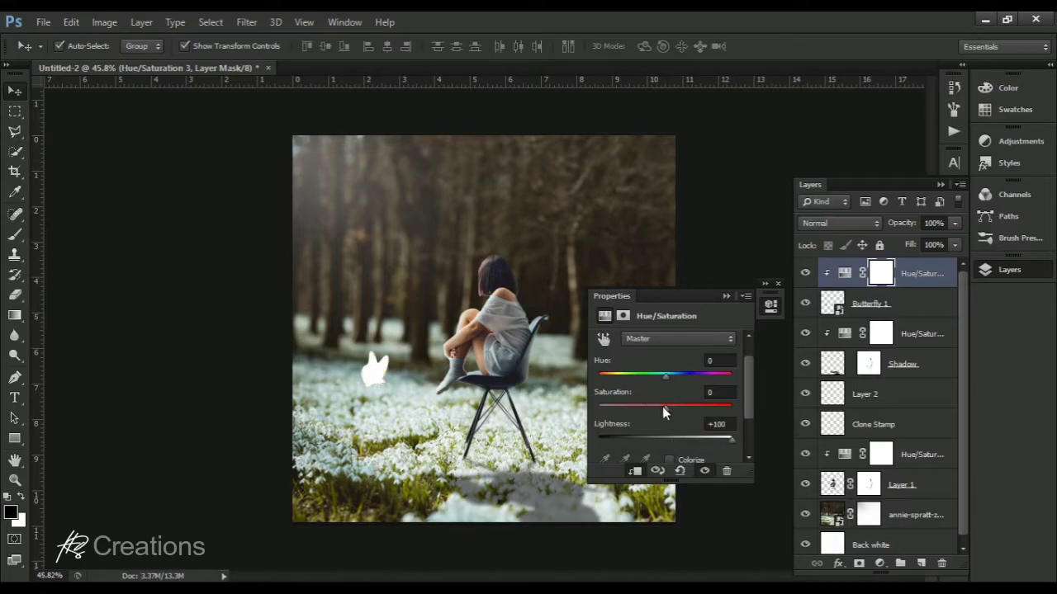
pyautogui.moveTo(664, 407); pyautogui.dragTo(744, 438)
pyautogui.click(723, 441)
pyautogui.scroll(-2, 670, 394)
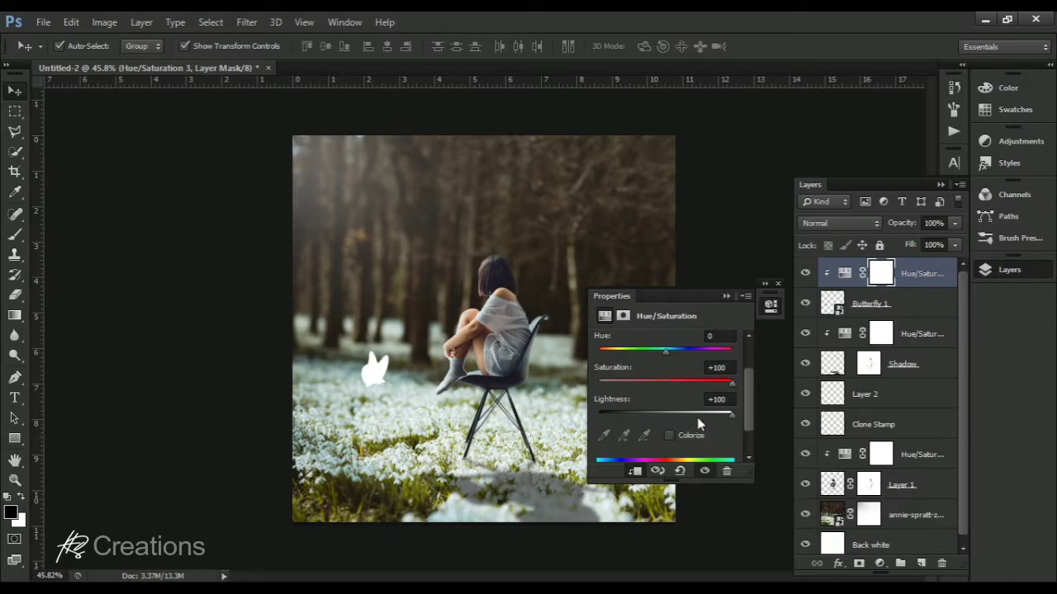
pyautogui.click(726, 297)
pyautogui.scroll(-8, 537, 379)
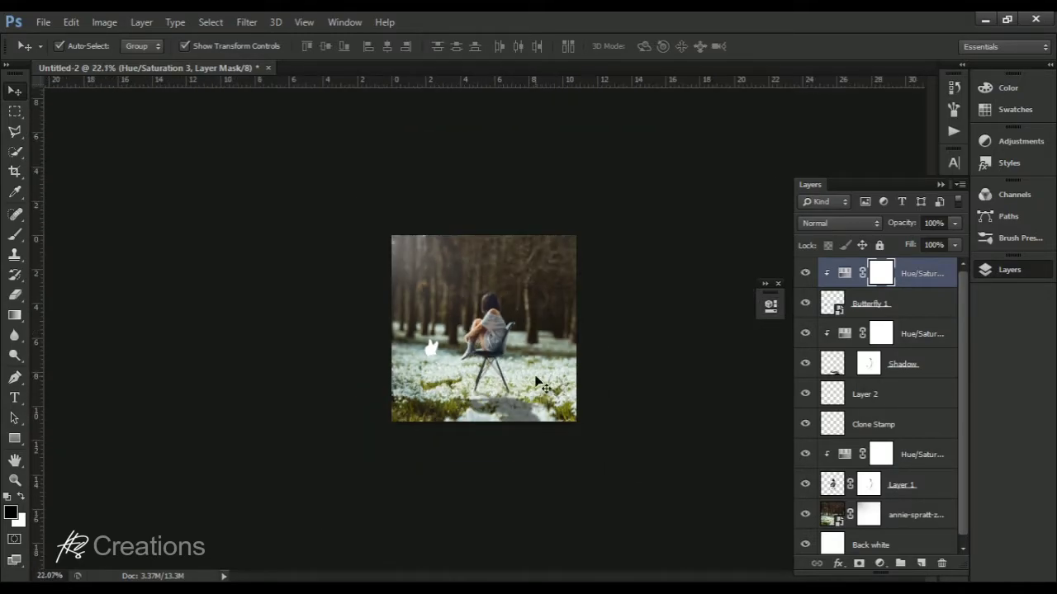
pyautogui.scroll(2, 595, 369)
pyautogui.scroll(4, 619, 371)
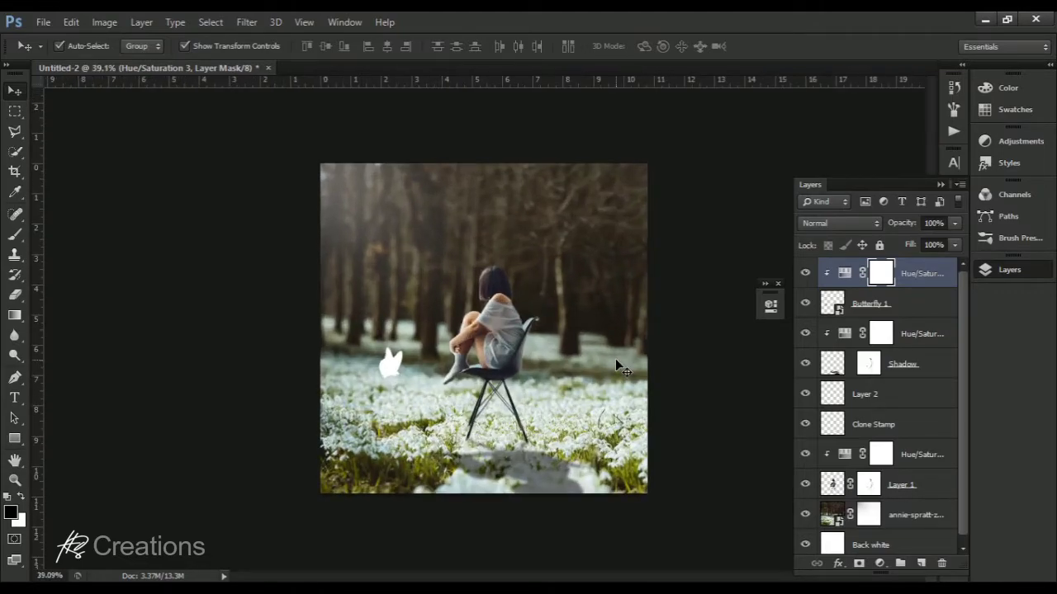
# Step: Scale the Butterfly 1 layer down slightly with Free Transform and apply the change
pyautogui.click(849, 308)
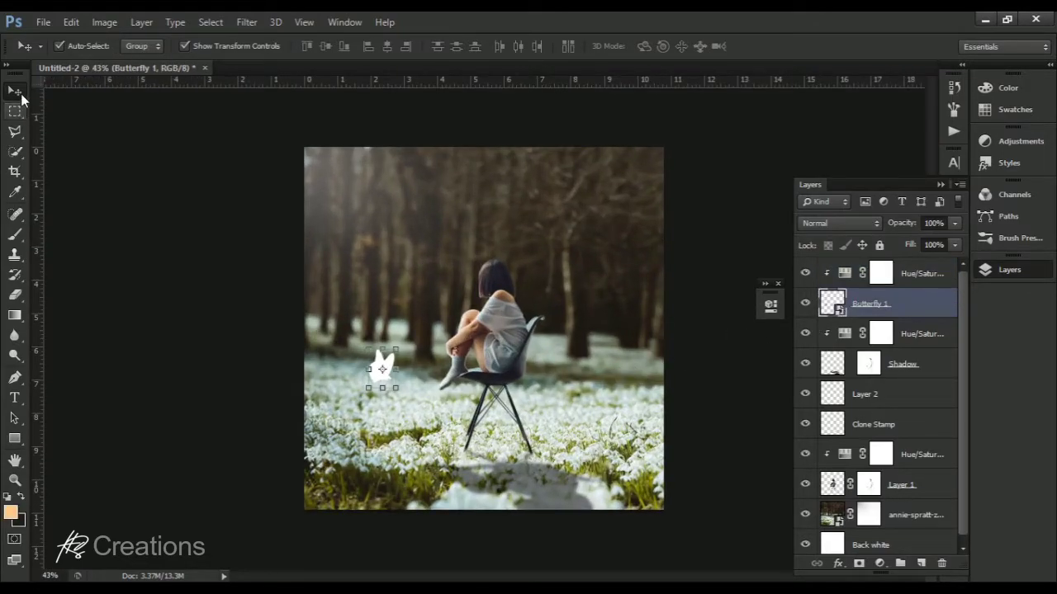
pyautogui.hotkey('ctrl', 't')
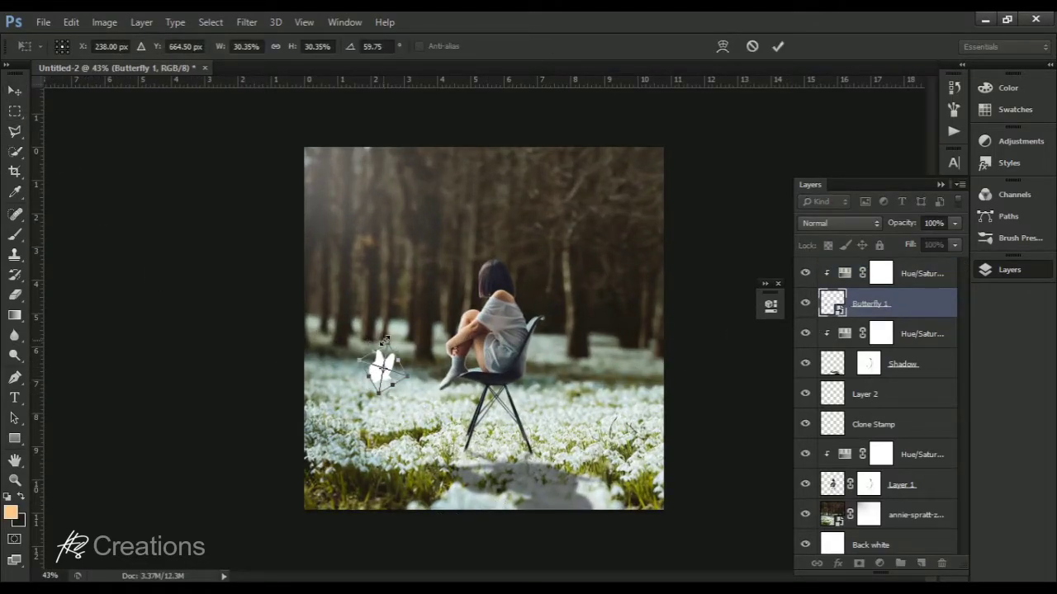
pyautogui.moveTo(390, 345); pyautogui.dragTo(389, 350)
pyautogui.press('Return')
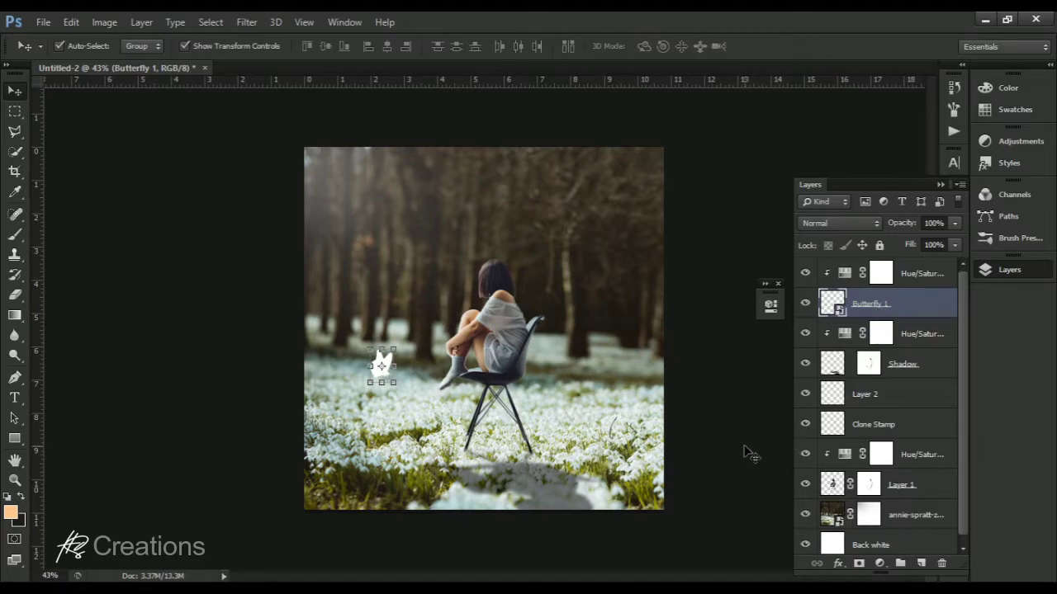
pyautogui.click(124, 147)
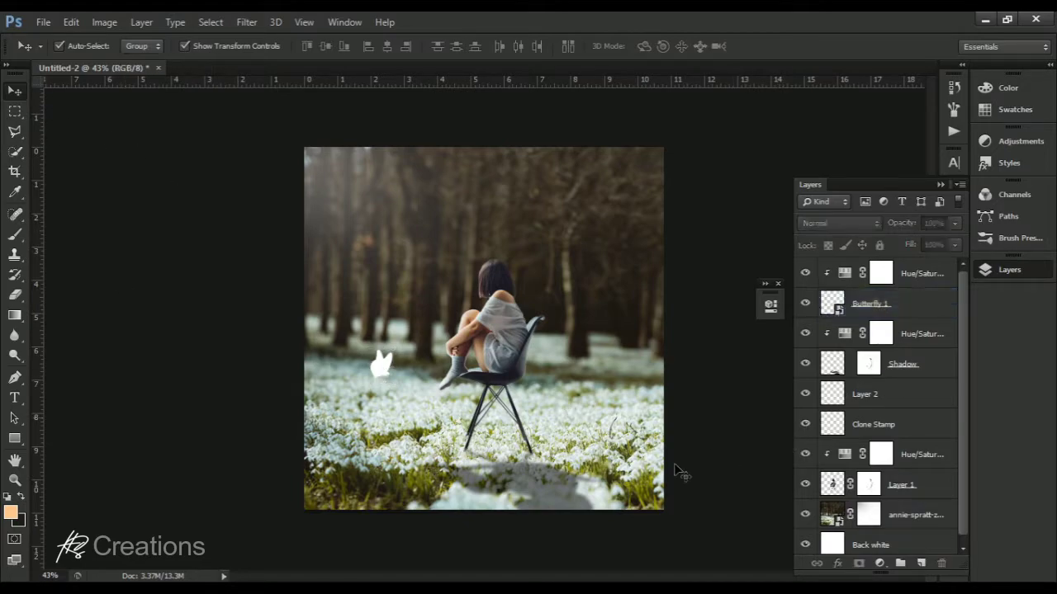
pyautogui.click(899, 298)
pyautogui.scroll(-1, 708, 469)
pyautogui.click(838, 563)
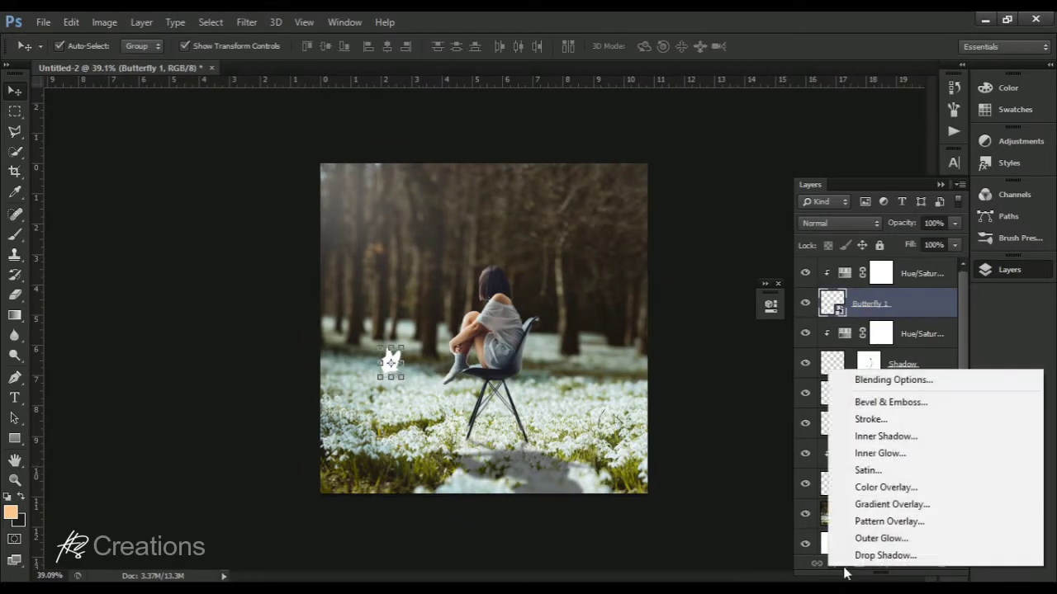
pyautogui.click(855, 555)
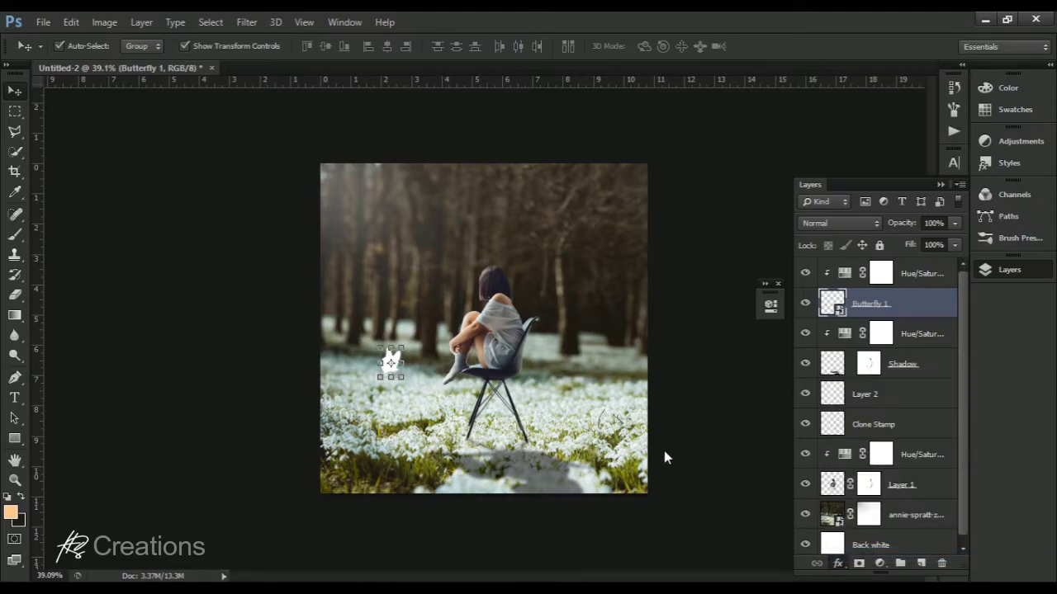
pyautogui.click(977, 118)
# Step: Add an Outer Glow effect to the Butterfly 1 layer and make the glow colour white
pyautogui.click(848, 564)
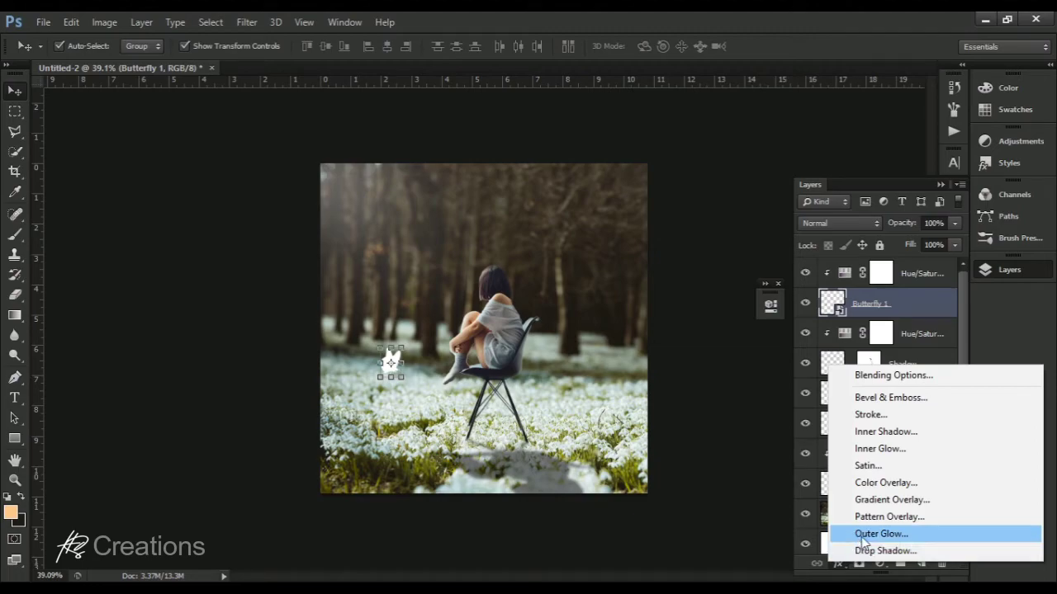
pyautogui.click(875, 536)
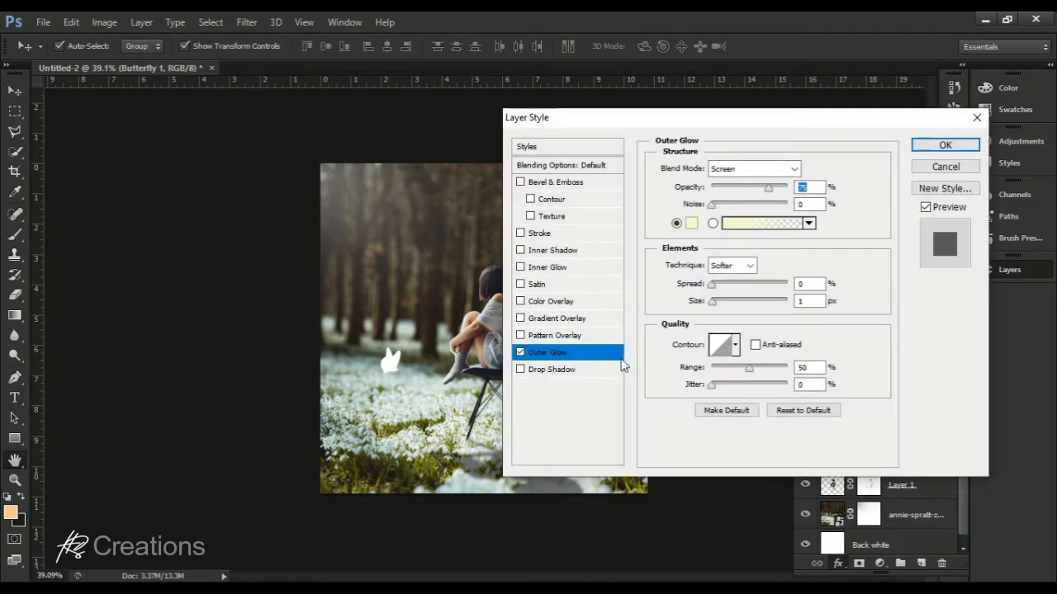
pyautogui.click(692, 224)
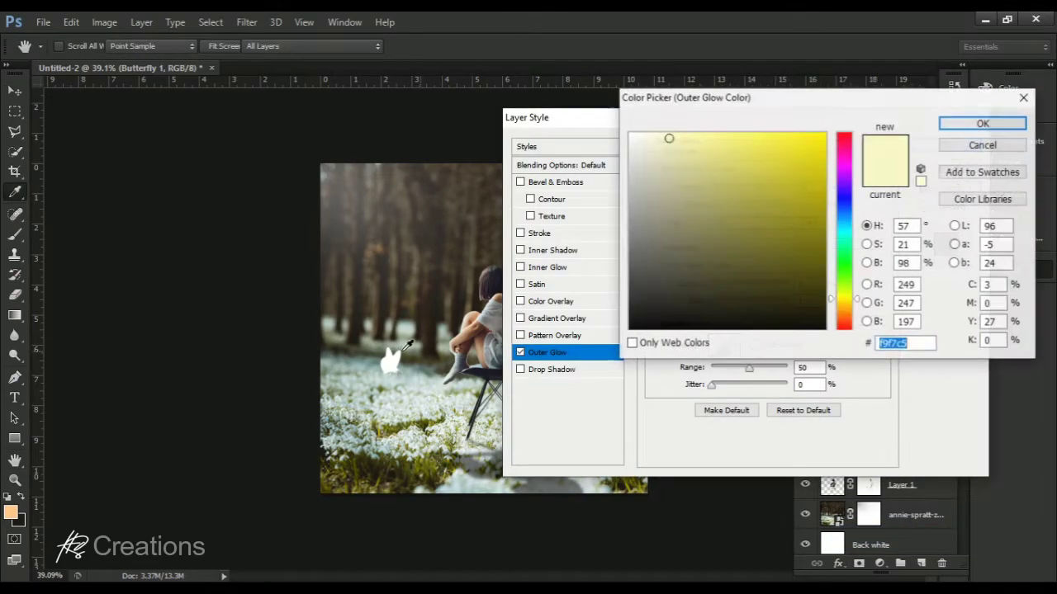
pyautogui.click(981, 124)
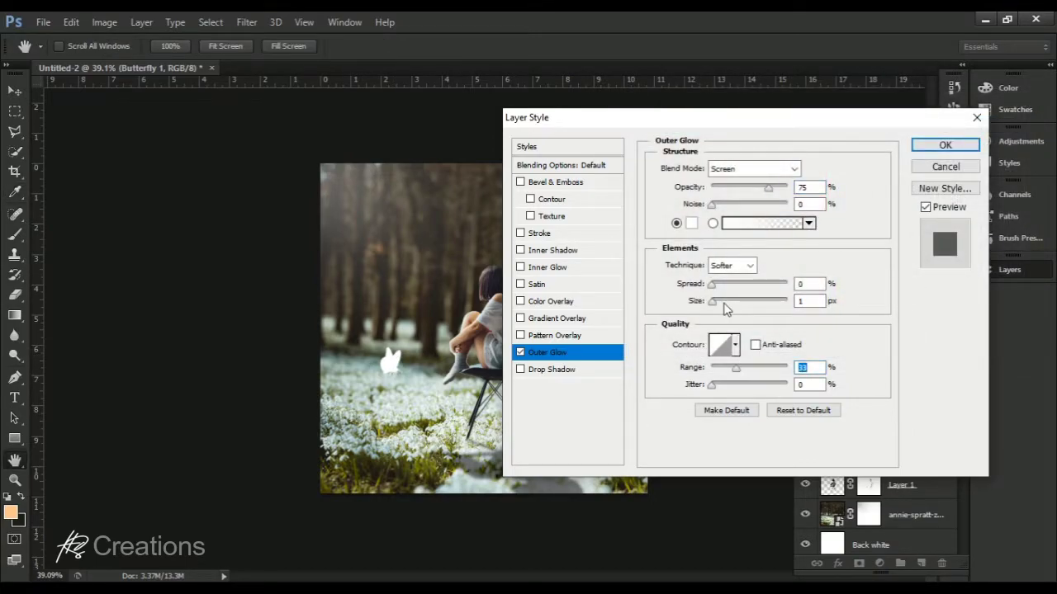
# Step: Set the butterfly's outer glow to size 95 px, range 34% and opacity 65%, apply it and review the composite
pyautogui.moveTo(724, 303); pyautogui.dragTo(742, 302)
pyautogui.moveTo(735, 368); pyautogui.dragTo(736, 369)
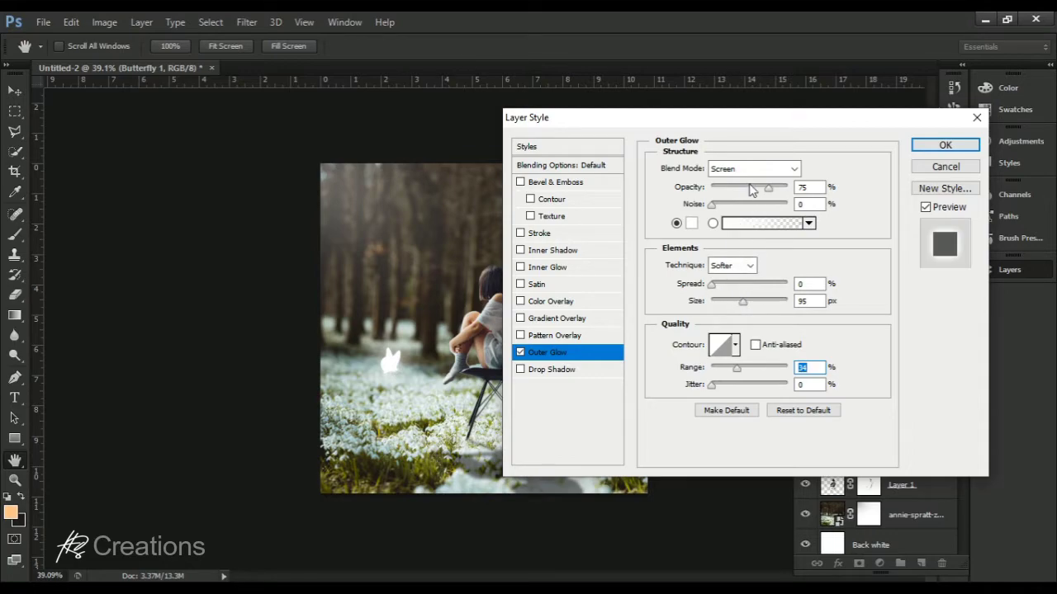
pyautogui.moveTo(751, 190); pyautogui.dragTo(745, 193)
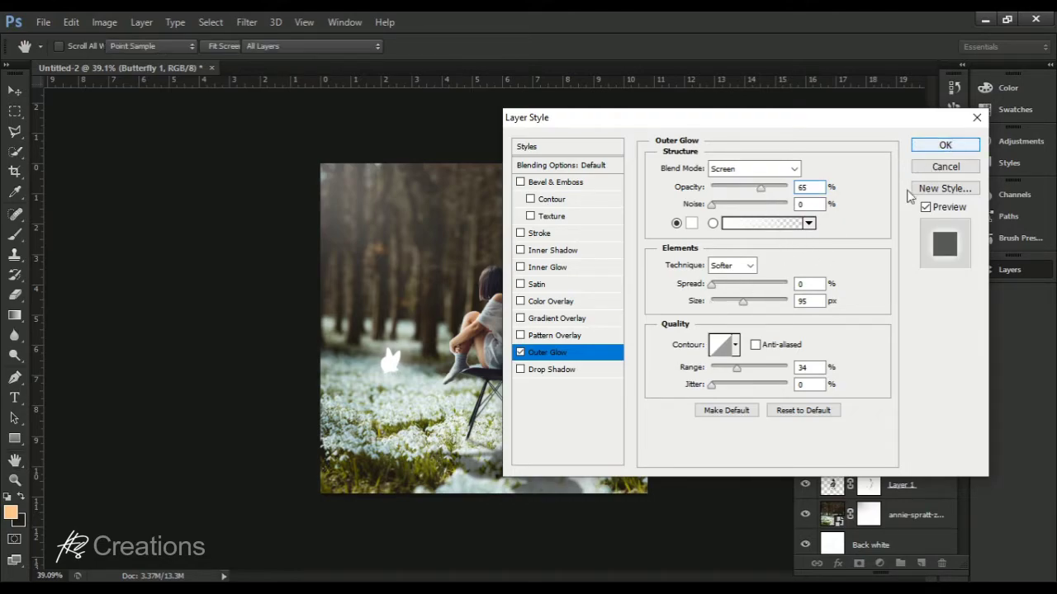
pyautogui.click(944, 145)
pyautogui.scroll(-4, 661, 366)
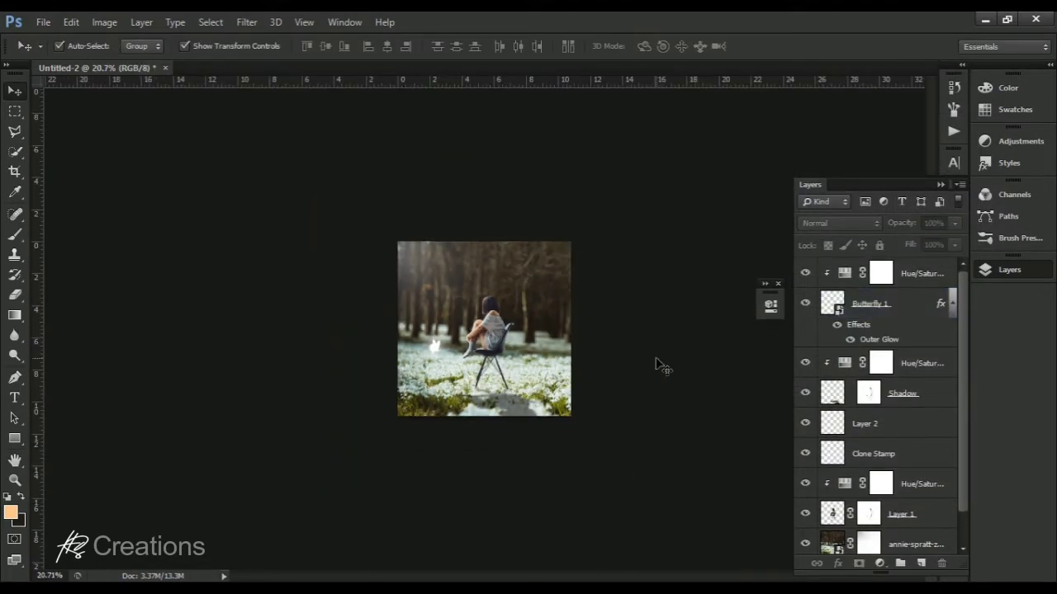
pyautogui.scroll(4, 660, 366)
pyautogui.scroll(2, 660, 367)
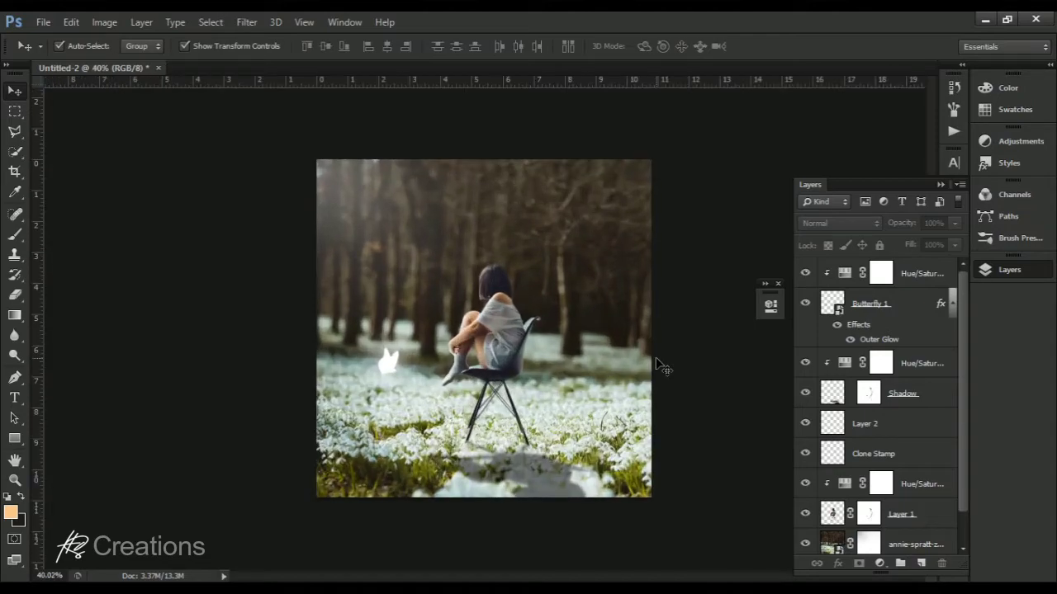
# Step: Scale the glowing Butterfly 1 layer down a little more, check it against the whole image and keep the layer selected
pyautogui.click(873, 304)
pyautogui.hotkey('ctrl', 't')
pyautogui.press('Return')
pyautogui.click(692, 458)
pyautogui.scroll(-4, 692, 458)
pyautogui.click(860, 302)
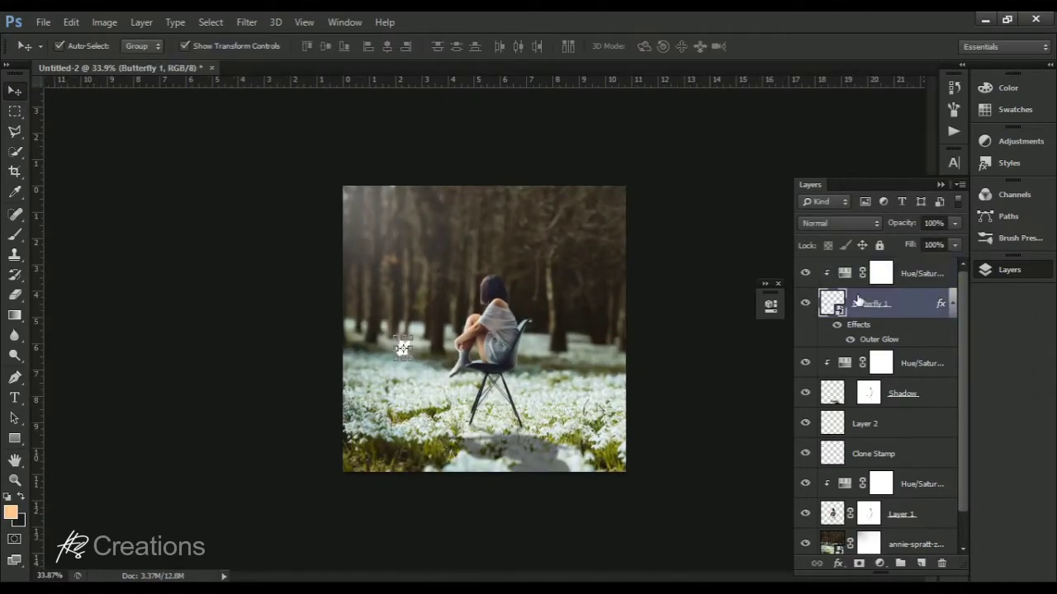
# Step: Duplicate the Butterfly 1 layer together with its Hue/Saturation adjustment and name the copy Butterfly 2
pyautogui.hotkey('ctrl', 'j')
pyautogui.doubleClick(884, 304)
pyautogui.write('Butterfly 2')
pyautogui.press('Return')
# Step: Move Butterfly 2 with its Hue/Saturation layer across to the dark trees behind the woman's back, slightly higher than Butterfly 1
pyautogui.keyDown('ctrl'); pyautogui.click(921, 274); pyautogui.keyUp('ctrl')
pyautogui.hotkey('shift', 'Right')
pyautogui.hotkey('shift', 'Right')
pyautogui.hotkey('shift', 'Right')
pyautogui.hotkey('shift', 'Right')
pyautogui.hotkey('shift', 'Right')
pyautogui.hotkey('shift', 'Right')
pyautogui.hotkey('shift', 'Right')
pyautogui.hotkey('shift', 'Right')
pyautogui.hotkey('shift', 'Right')
pyautogui.hotkey('shift', 'Right')
pyautogui.hotkey('shift', 'Right')
pyautogui.hotkey('shift', 'Right')
pyautogui.hotkey('shift', 'Right')
pyautogui.hotkey('shift', 'Right')
pyautogui.hotkey('shift', 'Right')
pyautogui.hotkey('shift', 'Right')
pyautogui.hotkey('shift', 'Right')
pyautogui.hotkey('shift', 'Right')
pyautogui.hotkey('shift', 'Right')
pyautogui.hotkey('shift', 'Right')
pyautogui.hotkey('shift', 'Up')
pyautogui.hotkey('shift', 'Up')
pyautogui.hotkey('shift', 'Up')
pyautogui.hotkey('shift', 'Up')
pyautogui.hotkey('shift', 'Up')
pyautogui.hotkey('shift', 'Up')
pyautogui.hotkey('shift', 'Up')
pyautogui.hotkey('shift', 'Up')
pyautogui.hotkey('shift', 'Up')
pyautogui.hotkey('shift', 'Up')
pyautogui.hotkey('shift', 'Up')
pyautogui.hotkey('shift', 'Up')
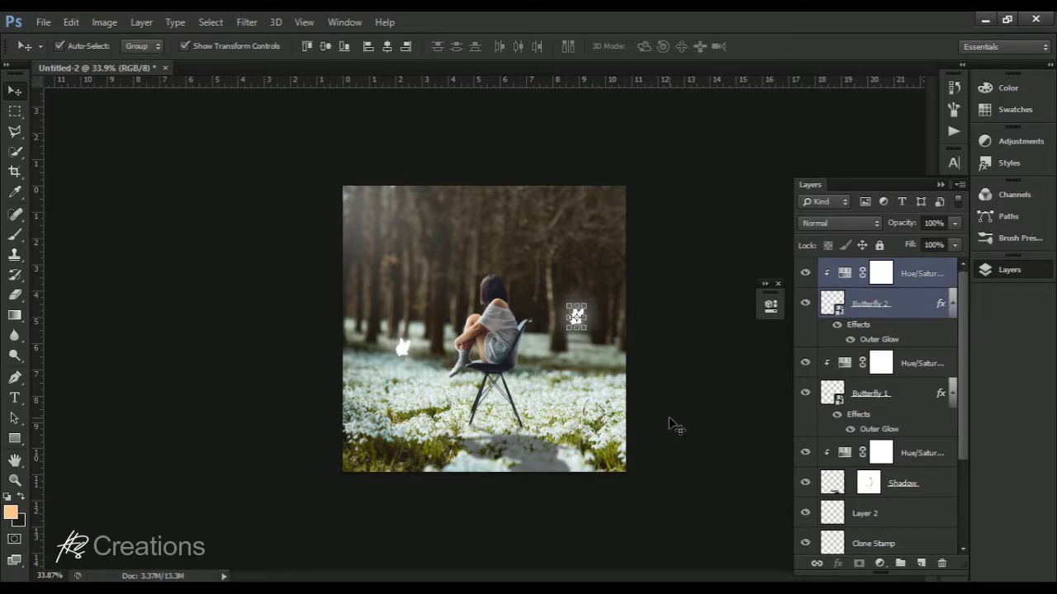
# Step: Flip Butterfly 2 horizontally and enlarge it a little
pyautogui.click(71, 22)
pyautogui.moveTo(99, 320)
pyautogui.click(334, 487)
pyautogui.scroll(-3, 667, 384)
pyautogui.scroll(4, 668, 385)
# Step: Duplicate Butterfly 2 with its Hue/Saturation layer, name the copy Butterfly 3 and move it up and to the left
pyautogui.hotkey('ctrl', 'j')
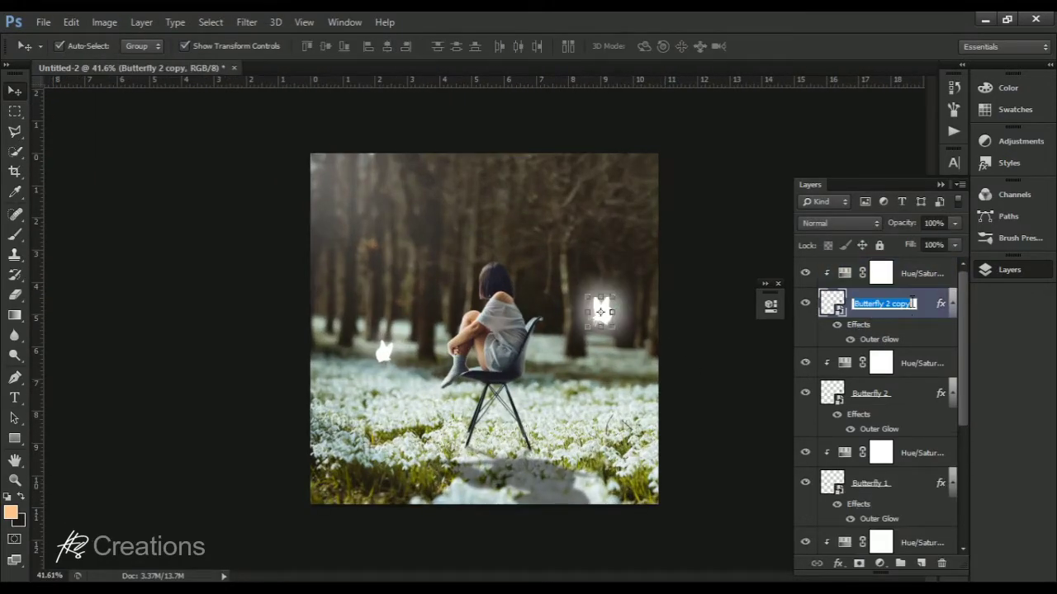
pyautogui.keyDown('ctrl'); pyautogui.click(920, 274); pyautogui.keyUp('ctrl')
pyautogui.hotkey('shift', 'Up')
pyautogui.hotkey('shift', 'Up')
pyautogui.hotkey('shift', 'Up')
pyautogui.hotkey('shift', 'Up')
pyautogui.hotkey('shift', 'Up')
pyautogui.hotkey('shift', 'Up')
pyautogui.hotkey('shift', 'Up')
pyautogui.hotkey('shift', 'Up')
pyautogui.hotkey('shift', 'Up')
pyautogui.hotkey('shift', 'Up')
pyautogui.hotkey('shift', 'Up')
pyautogui.hotkey('shift', 'Up')
pyautogui.hotkey('shift', 'Up')
pyautogui.hotkey('shift', 'Up')
pyautogui.hotkey('shift', 'Up')
pyautogui.hotkey('shift', 'Up')
pyautogui.hotkey('shift', 'Up')
pyautogui.hotkey('shift', 'Left')
pyautogui.hotkey('shift', 'Left')
pyautogui.hotkey('shift', 'Left')
pyautogui.hotkey('shift', 'Left')
pyautogui.hotkey('shift', 'Left')
pyautogui.hotkey('shift', 'Left')
pyautogui.hotkey('shift', 'Left')
pyautogui.hotkey('shift', 'Left')
pyautogui.hotkey('shift', 'Left')
pyautogui.hotkey('shift', 'Left')
pyautogui.hotkey('shift', 'Left')
pyautogui.hotkey('shift', 'Left')
pyautogui.hotkey('shift', 'Left')
pyautogui.hotkey('shift', 'Left')
pyautogui.hotkey('shift', 'Left')
# Step: Flip Butterfly 3 horizontally, scale it down and place it just behind the woman's shoulder
pyautogui.click(71, 22)
pyautogui.moveTo(205, 320)
pyautogui.click(334, 488)
pyautogui.moveTo(571, 238); pyautogui.dragTo(532, 307)
pyautogui.press('Return')
pyautogui.scroll(-4, 684, 354)
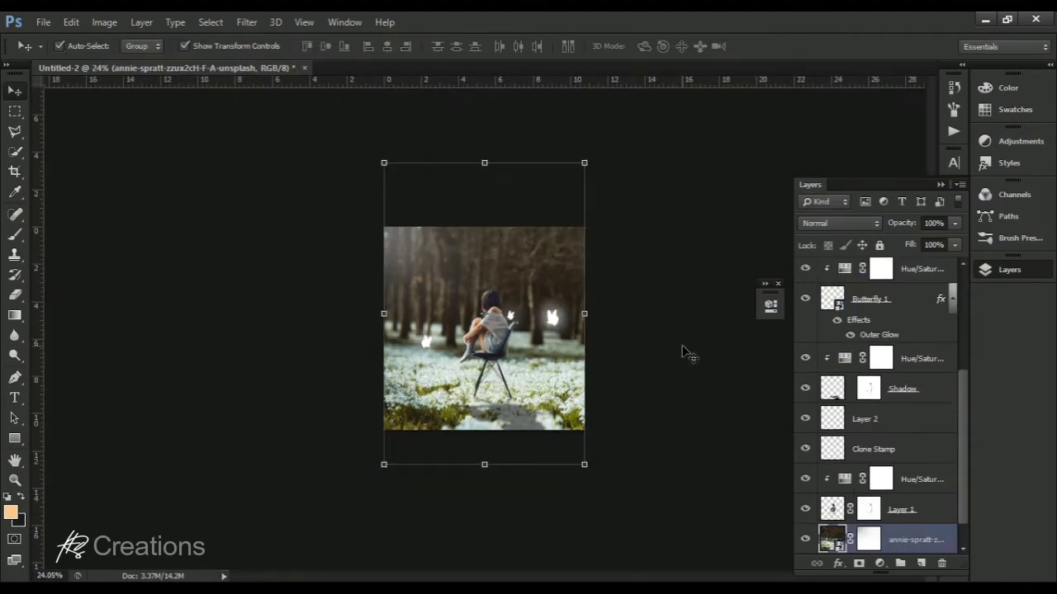
pyautogui.scroll(4, 700, 380)
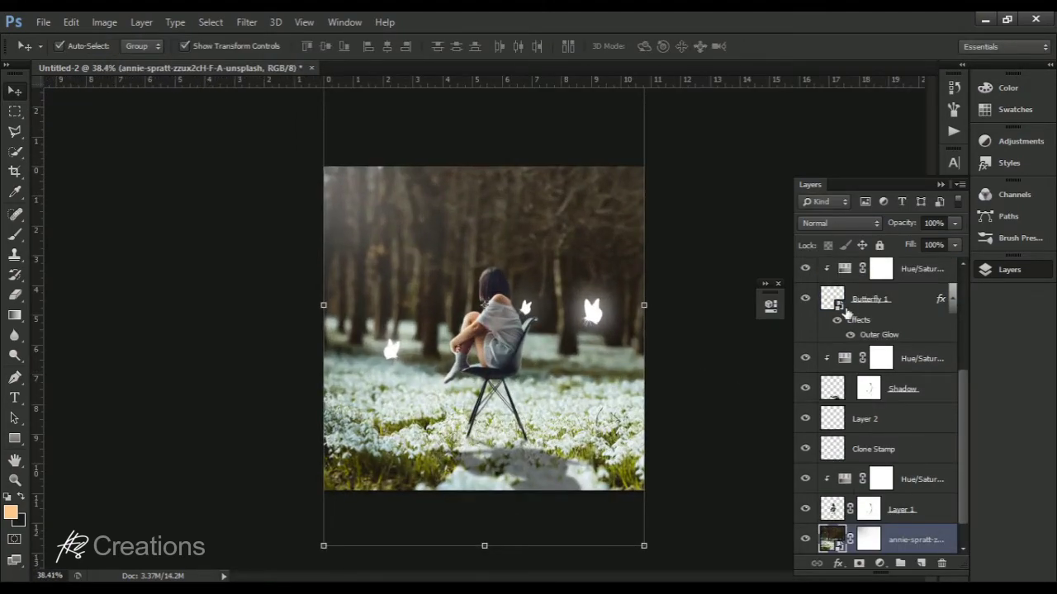
# Step: Select Butterfly 3 with its Hue/Saturation layer and lower it to just behind the chair seat, checking the whole composite
pyautogui.click(850, 309)
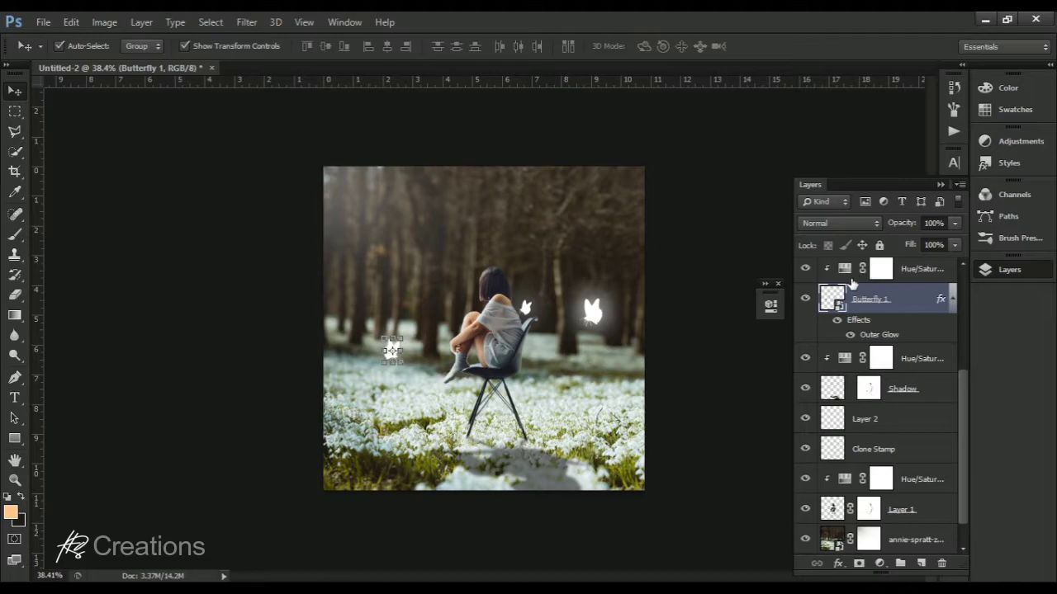
pyautogui.keyDown('shift'); pyautogui.click(851, 278); pyautogui.keyUp('shift')
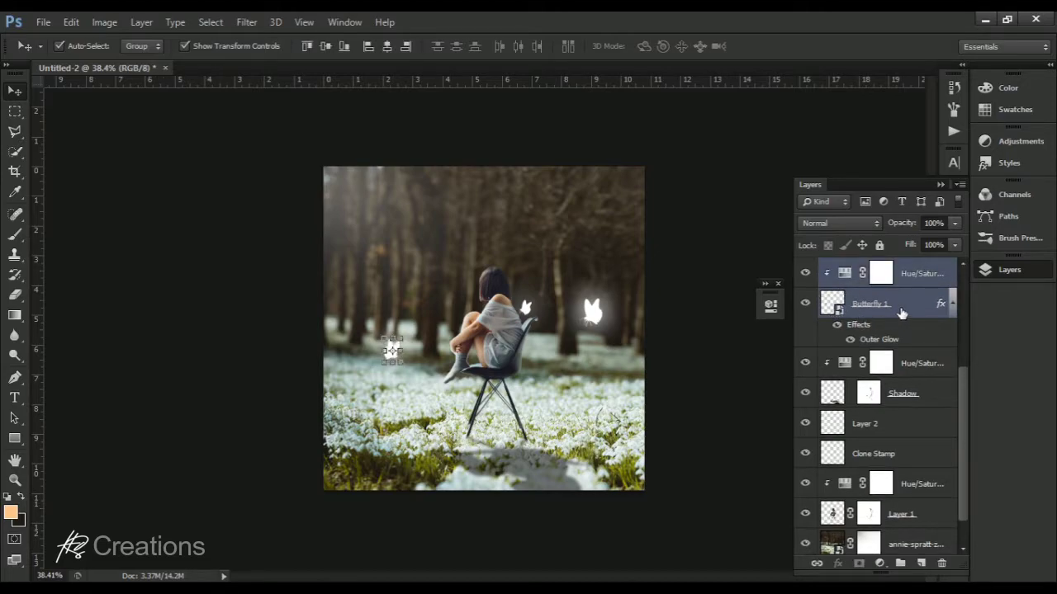
pyautogui.click(900, 311)
pyautogui.scroll(4, 900, 311)
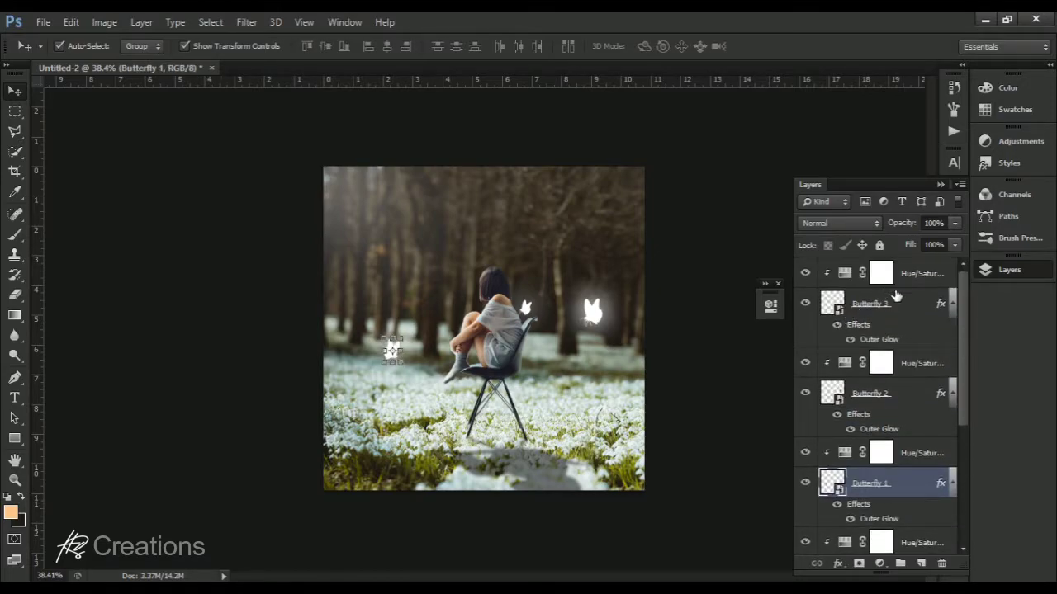
pyautogui.click(896, 295)
pyautogui.keyDown('shift'); pyautogui.click(908, 279); pyautogui.keyUp('shift')
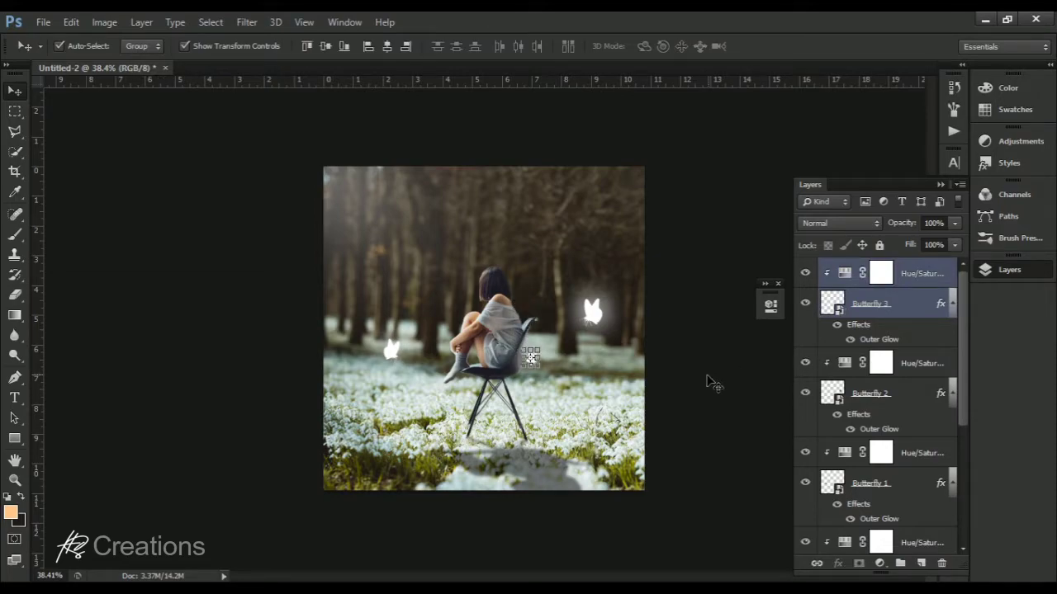
pyautogui.click(678, 353)
pyautogui.scroll(-5, 685, 343)
pyautogui.scroll(5, 689, 330)
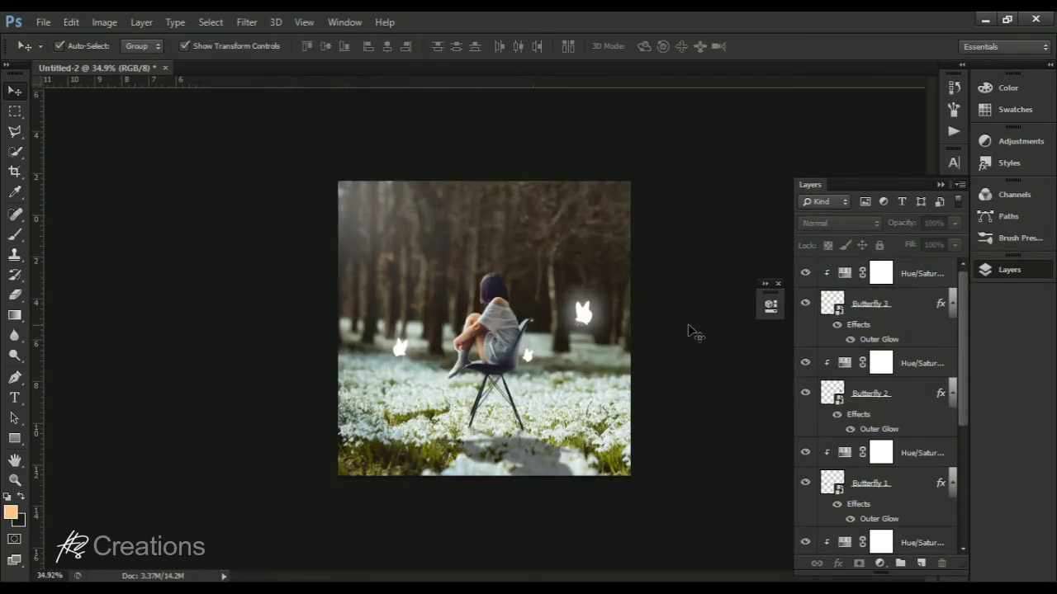
# Step: Adjust Butterfly 3 and its Hue/Saturation layer slightly with Free Transform, apply the change and review the butterflies up close
pyautogui.click(884, 274)
pyautogui.keyDown('shift'); pyautogui.click(884, 304); pyautogui.keyUp('shift')
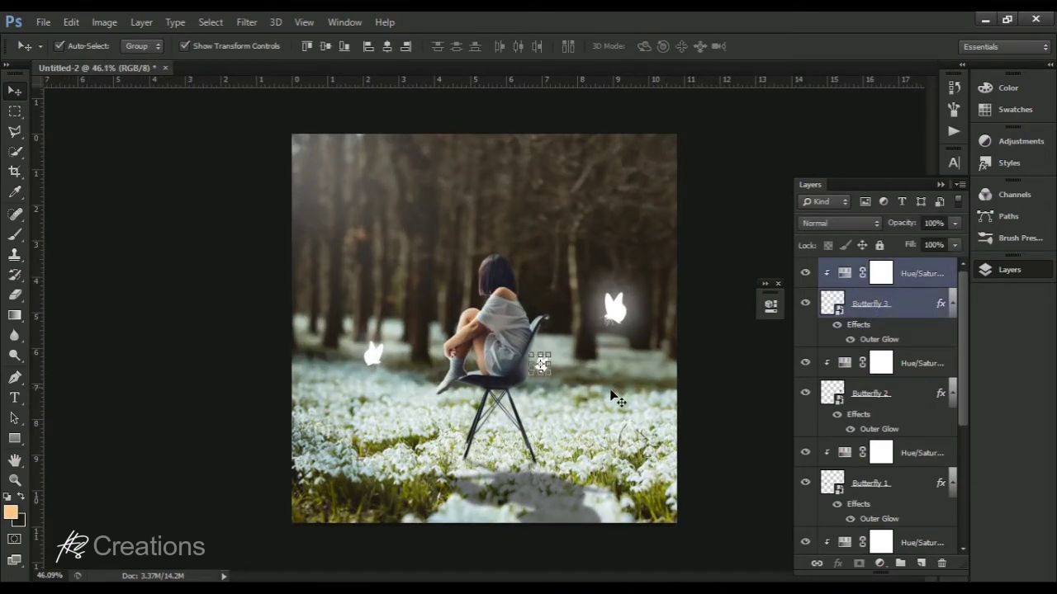
pyautogui.click(555, 380)
pyautogui.press('Return')
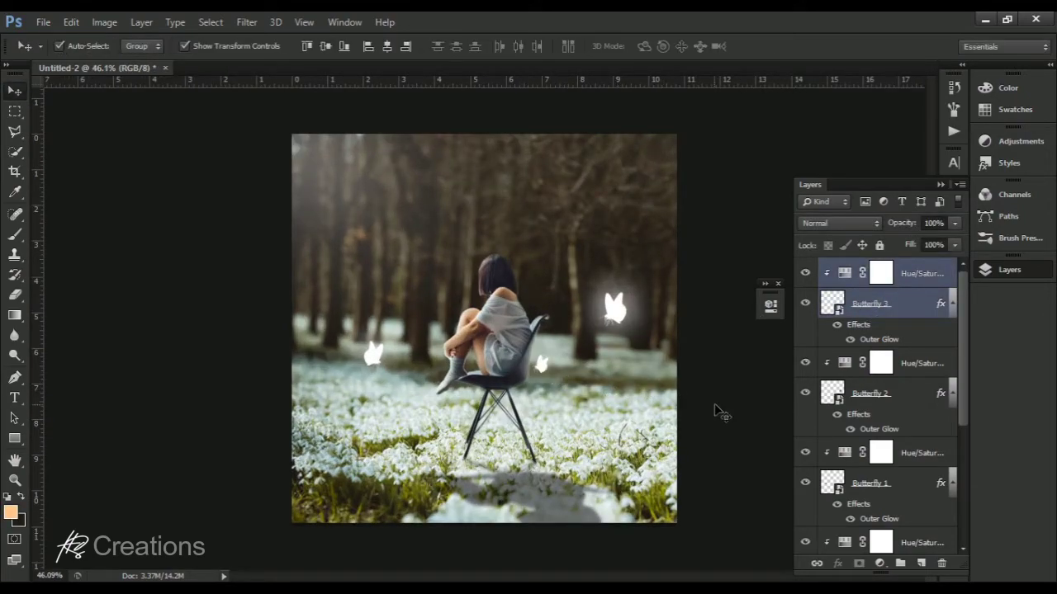
pyautogui.click(711, 404)
pyautogui.scroll(-5, 677, 396)
pyautogui.scroll(8, 682, 455)
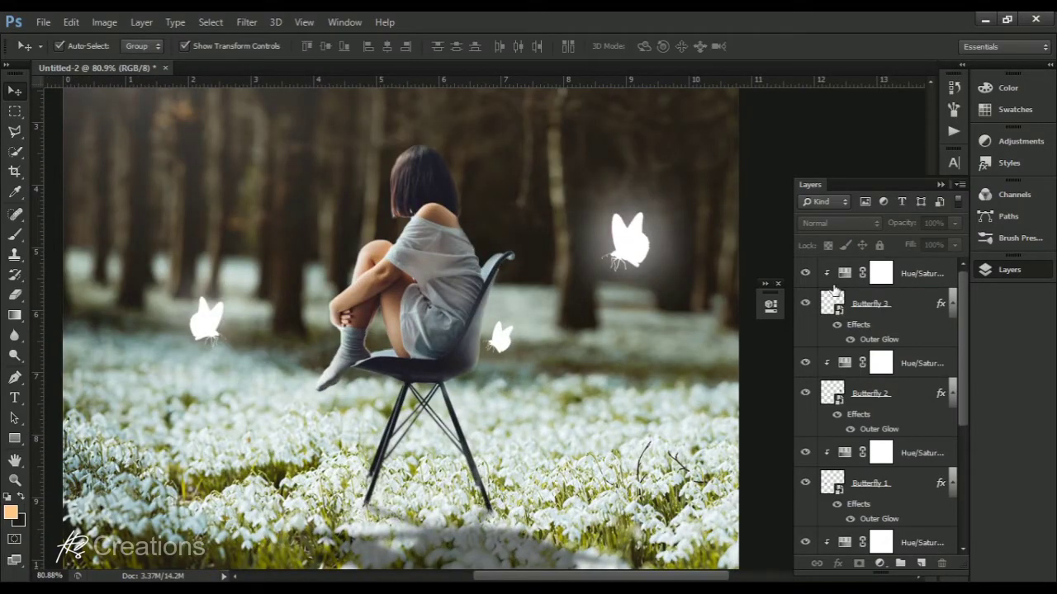
# Step: Compare Butterfly 3 with and without its outer glow, set the glow to size 32 px and range 40%, and review the image
pyautogui.click(851, 340)
pyautogui.click(850, 340)
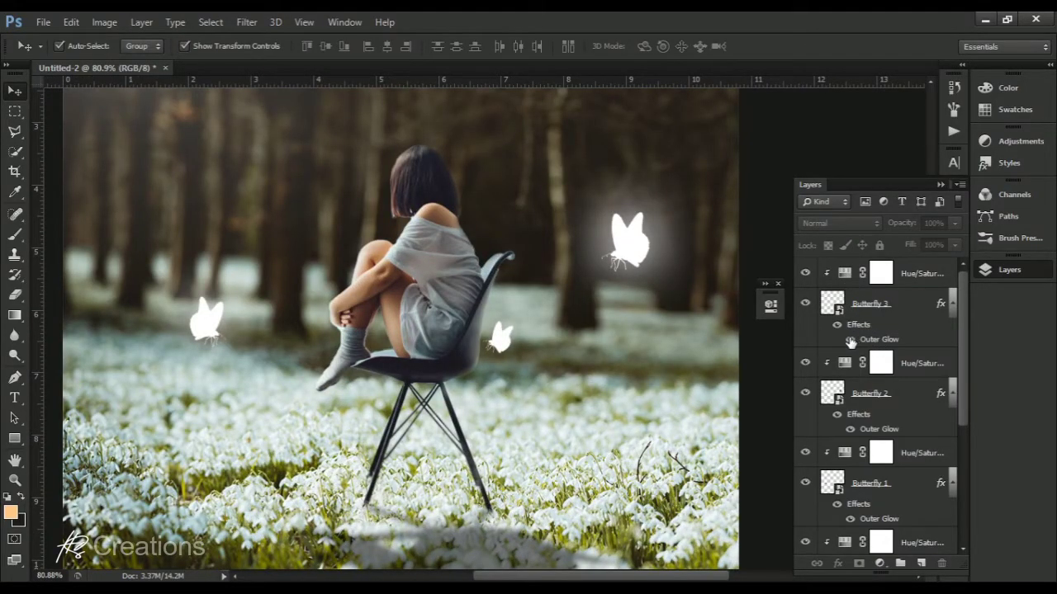
pyautogui.click(865, 340)
pyautogui.doubleClick(875, 341)
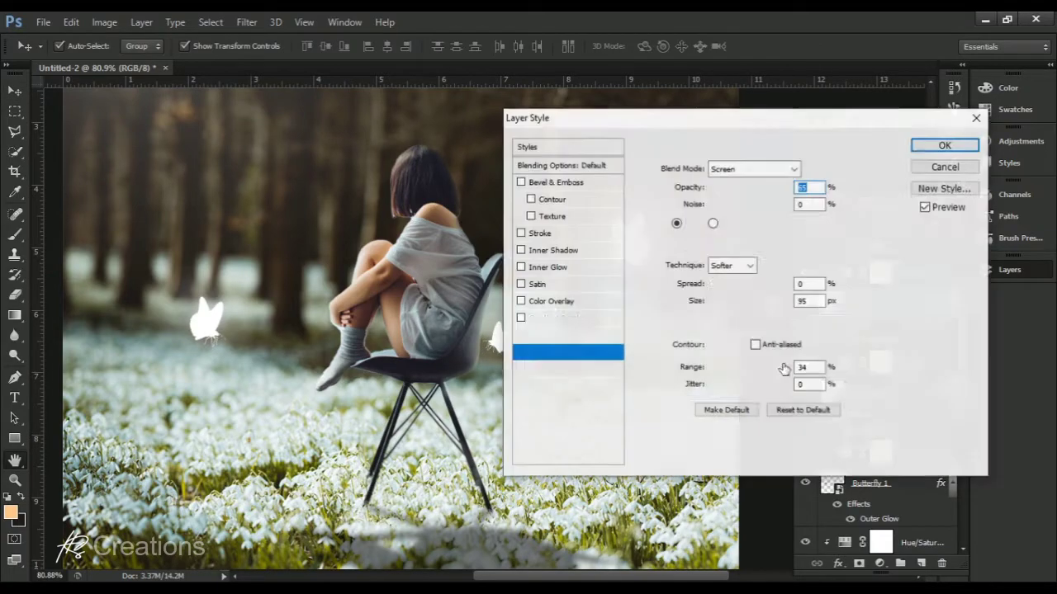
pyautogui.moveTo(712, 122); pyautogui.dragTo(793, 97)
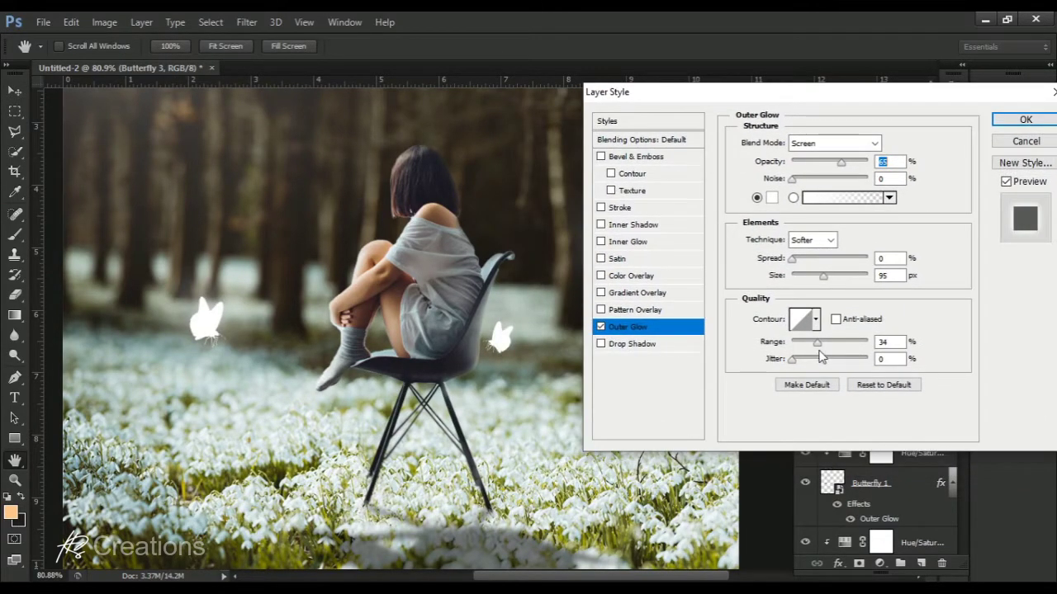
pyautogui.moveTo(817, 343)
pyautogui.mouseDown()
pyautogui.moveTo(795, 344)
pyautogui.moveTo(806, 345)
pyautogui.mouseUp()
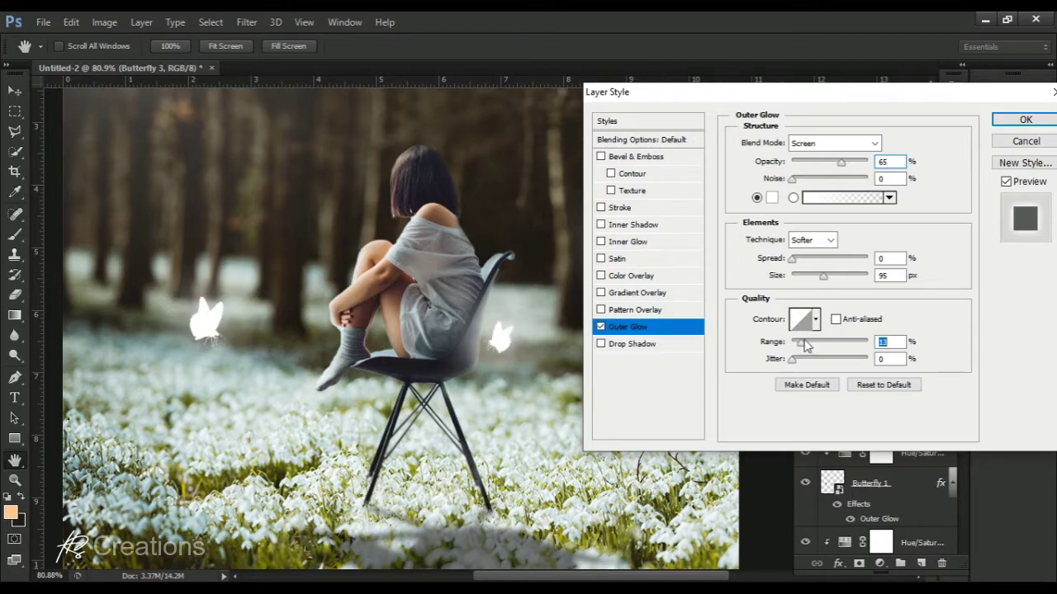
pyautogui.moveTo(823, 275); pyautogui.dragTo(805, 276)
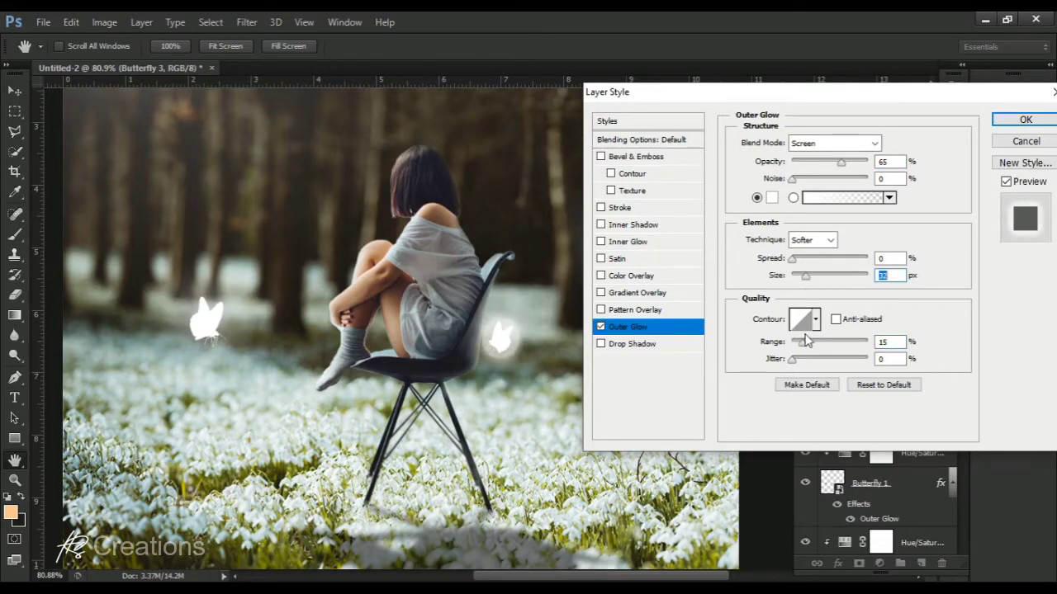
pyautogui.moveTo(803, 347); pyautogui.dragTo(821, 346)
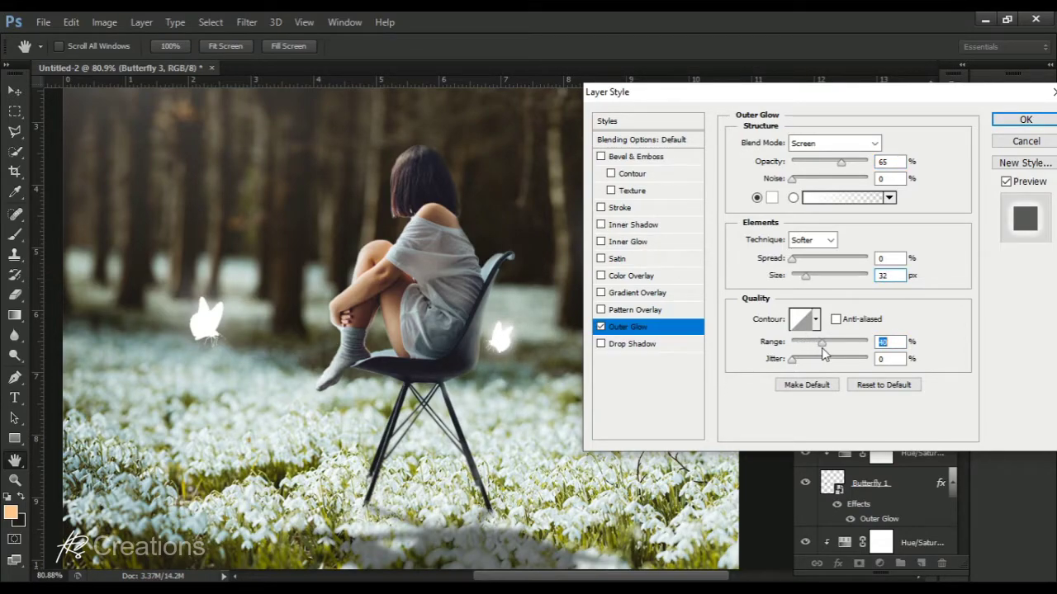
pyautogui.click(1001, 124)
pyautogui.scroll(-7, 733, 265)
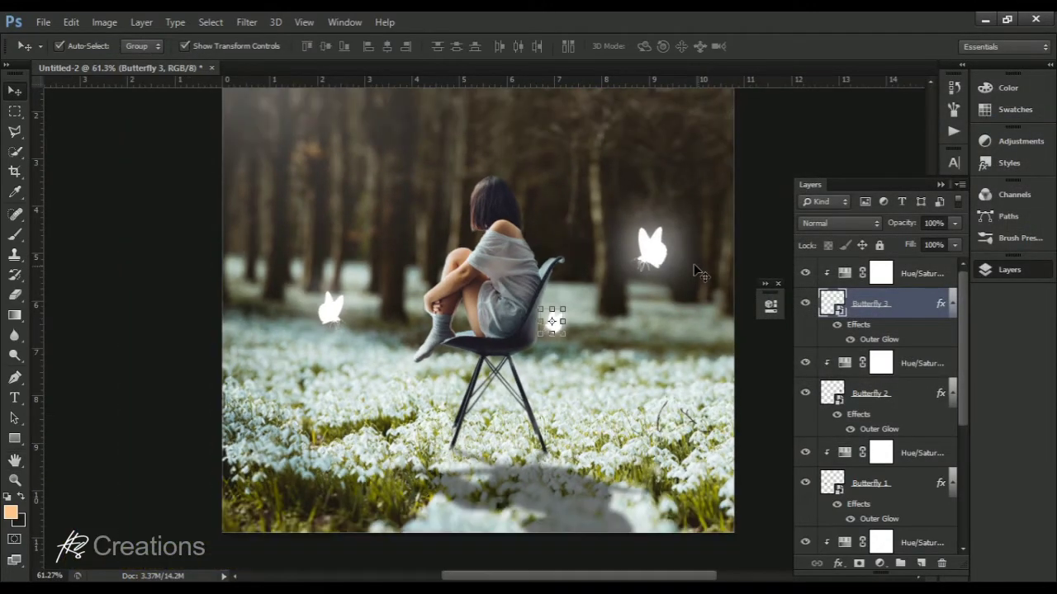
pyautogui.click(245, 361)
pyautogui.scroll(-7, 377, 373)
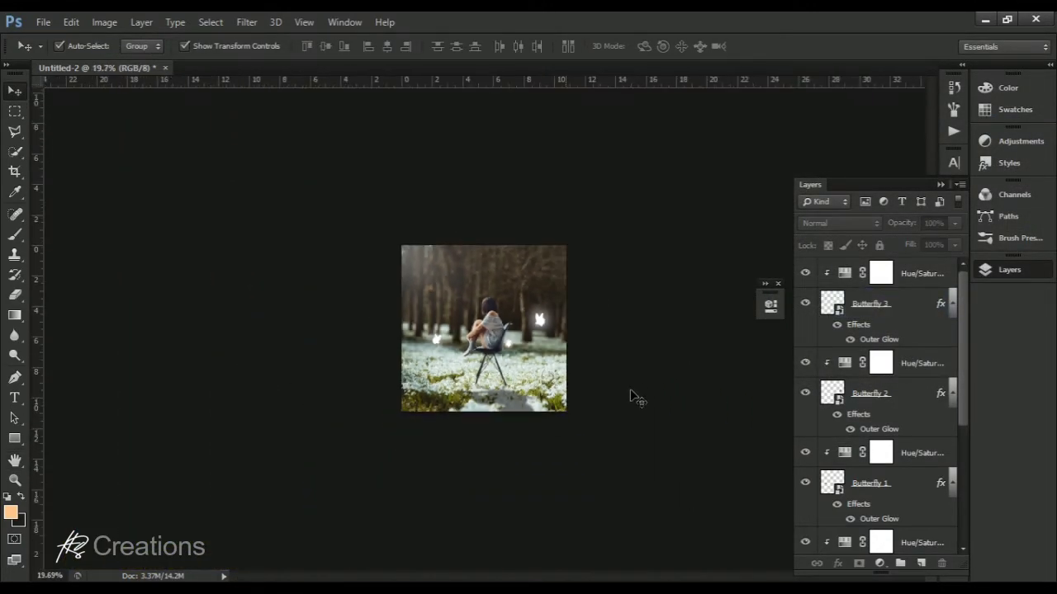
pyautogui.scroll(11, 631, 390)
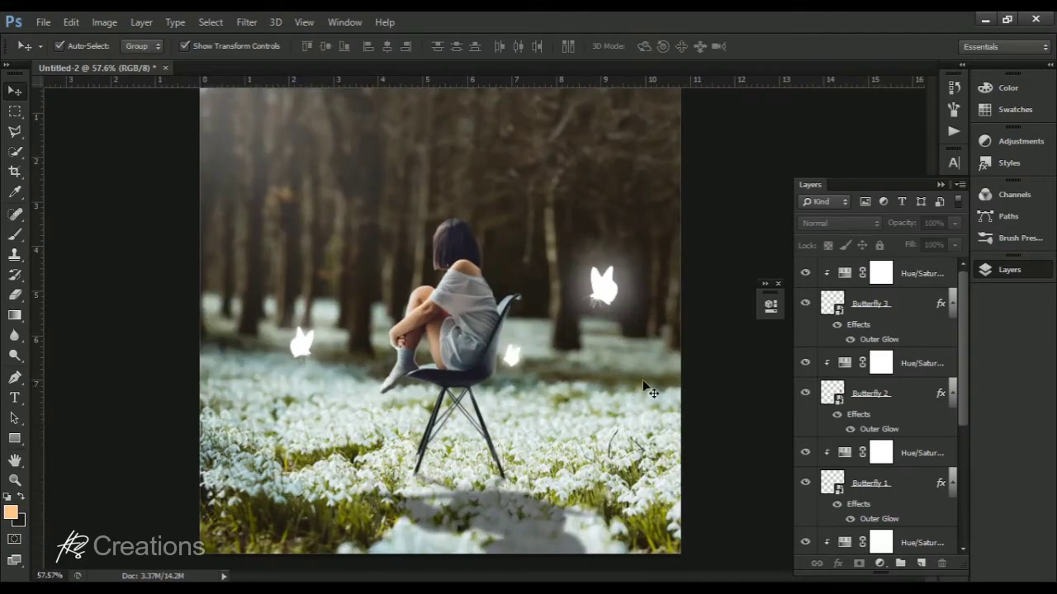
# Step: Reduce the opacity of Butterfly 3's outer glow to 38%, apply it and check the composite at different magnifications
pyautogui.click(883, 338)
pyautogui.doubleClick(878, 339)
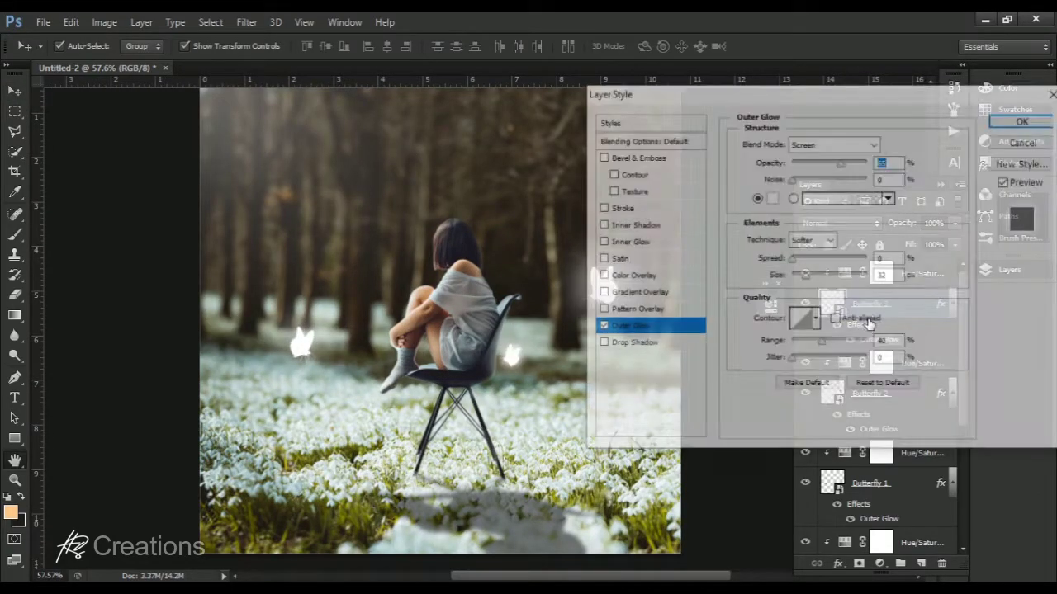
pyautogui.moveTo(829, 165); pyautogui.dragTo(808, 174)
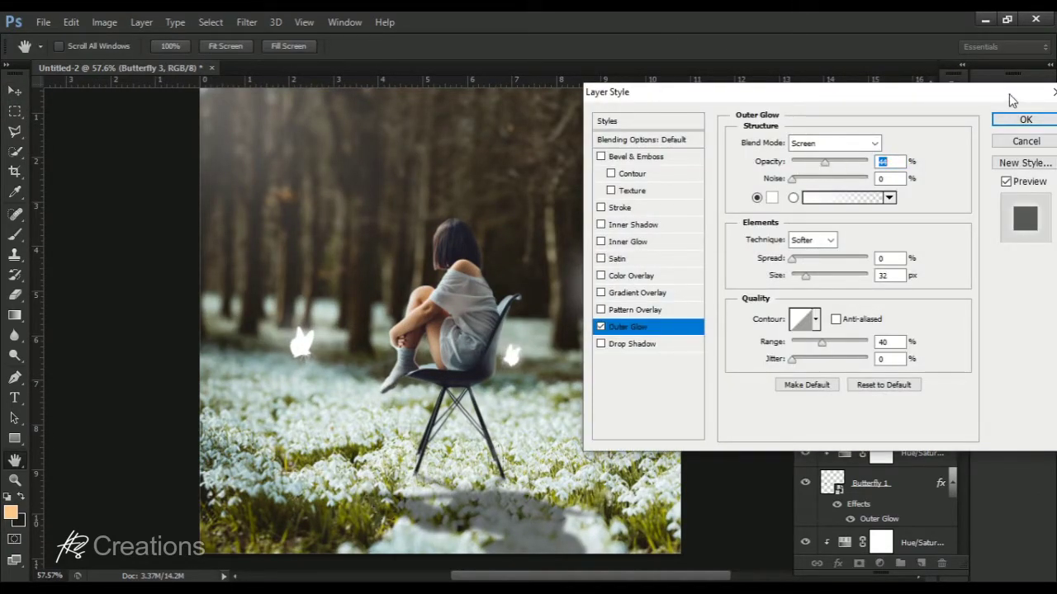
pyautogui.click(823, 163)
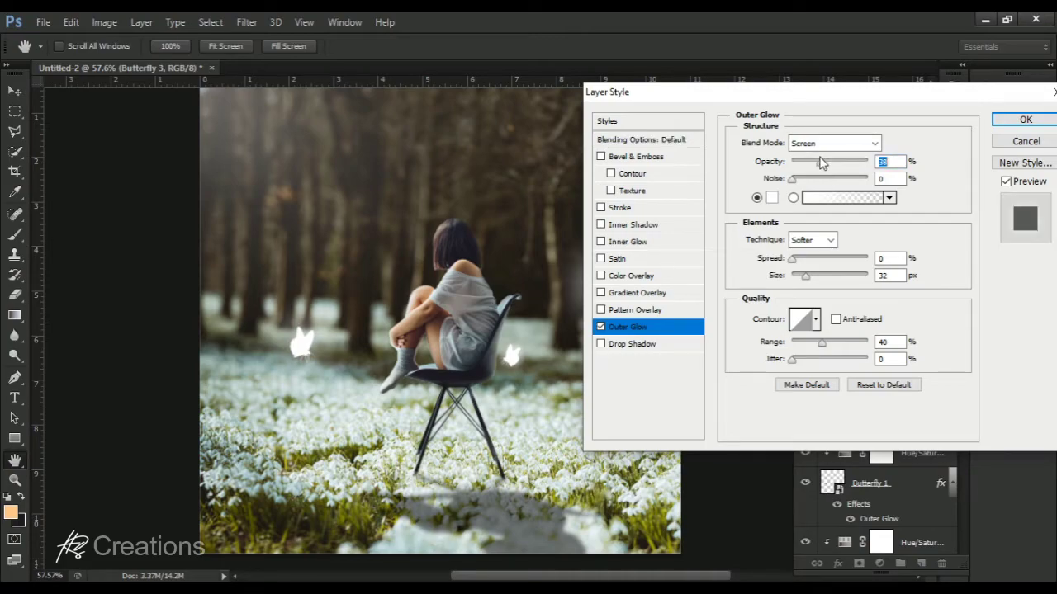
pyautogui.click(1025, 120)
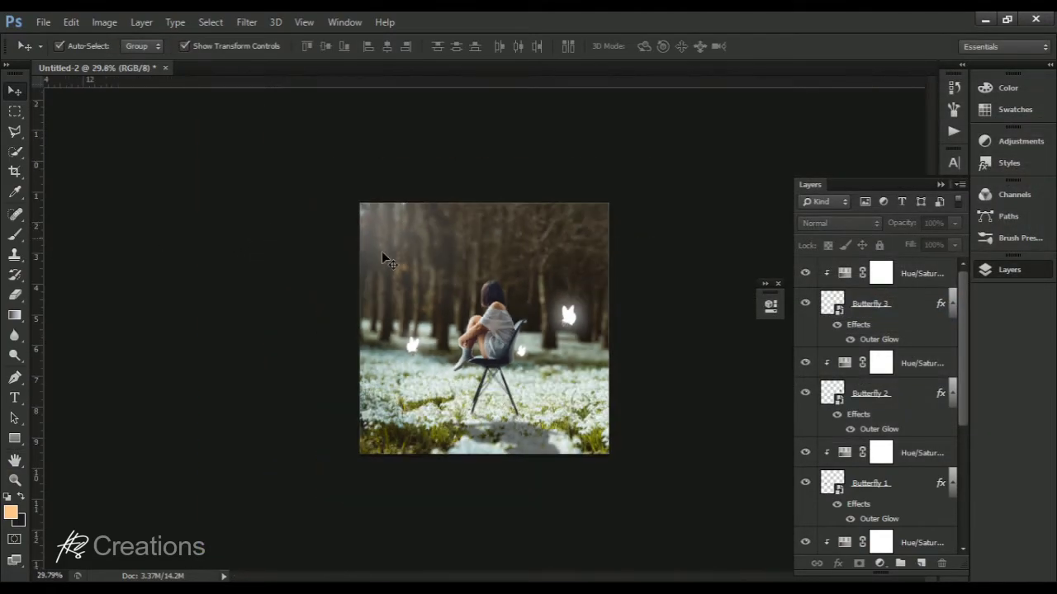
pyautogui.scroll(-12, 382, 254)
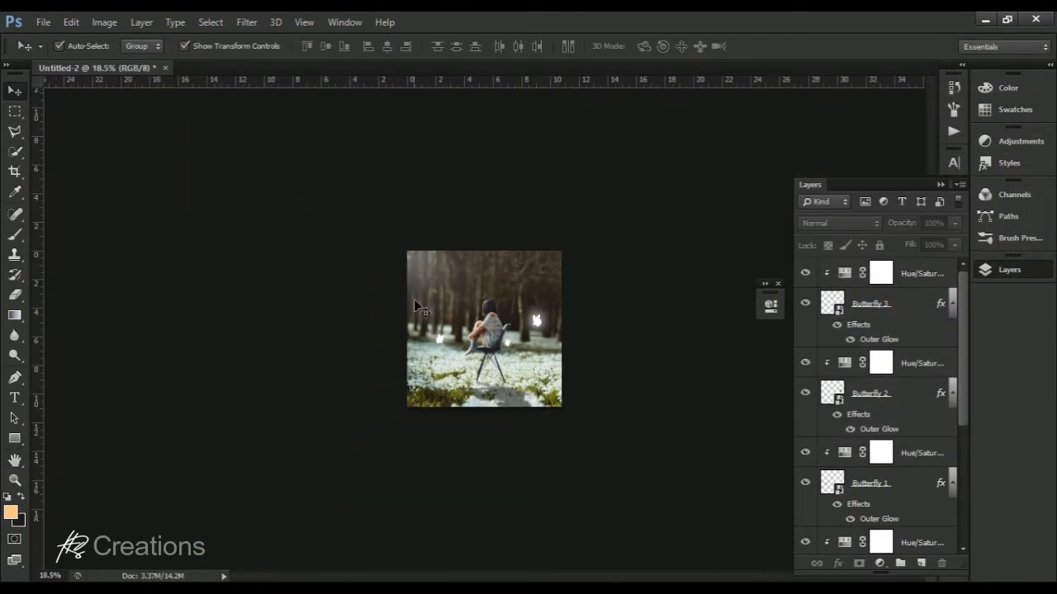
pyautogui.scroll(2, 563, 383)
pyautogui.scroll(5, 569, 391)
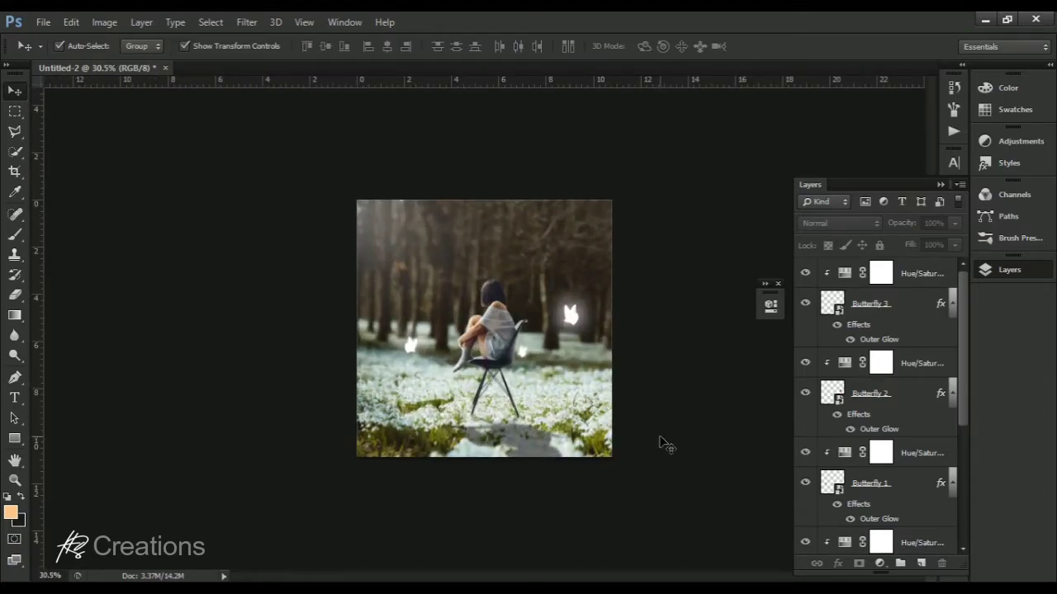
pyautogui.scroll(1, 660, 429)
pyautogui.scroll(-2, 908, 451)
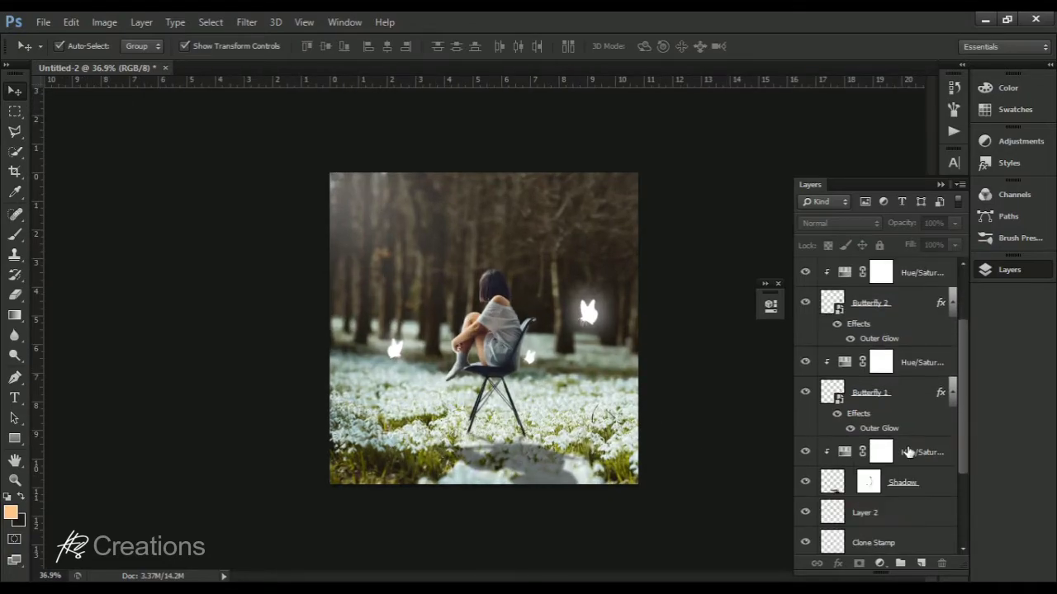
# Step: Try a 21% opacity radial gradient on the forest layer's mask above the woman, undo it and draw one outward from Butterfly 2
pyautogui.scroll(-4, 876, 421)
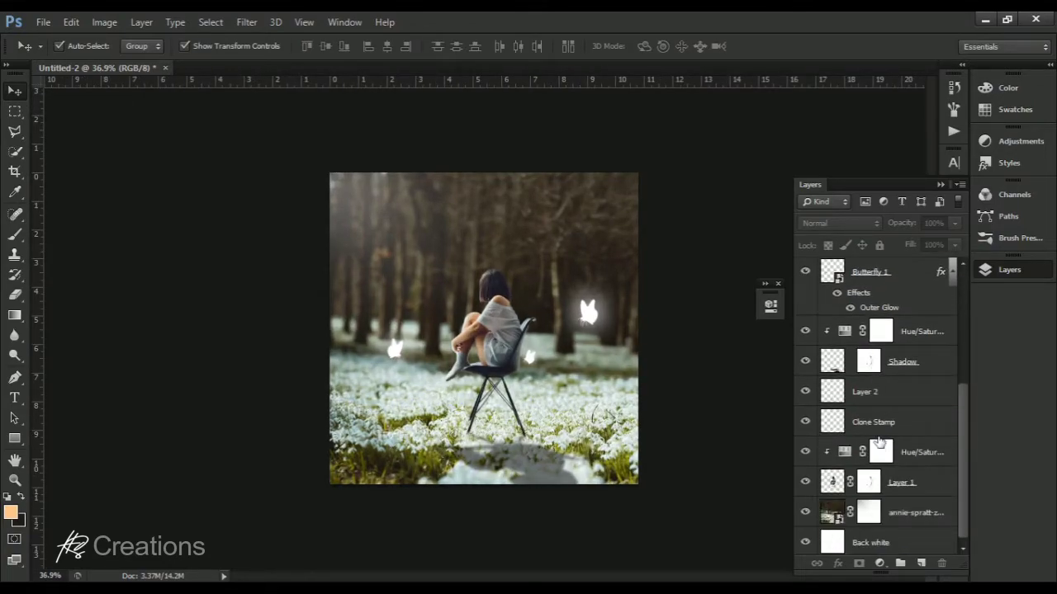
pyautogui.click(869, 510)
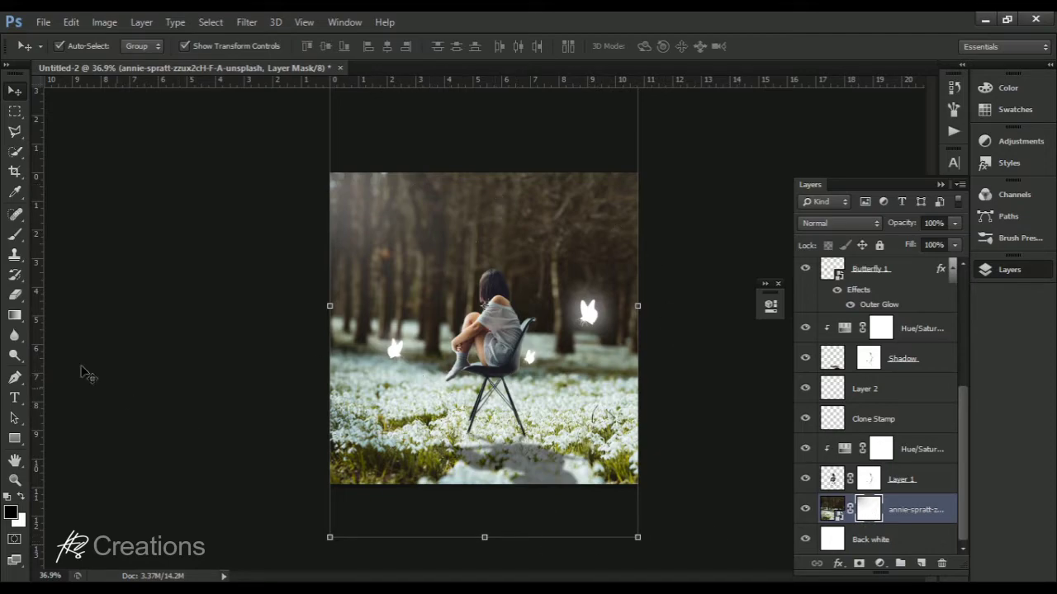
pyautogui.click(16, 232)
pyautogui.click(15, 294)
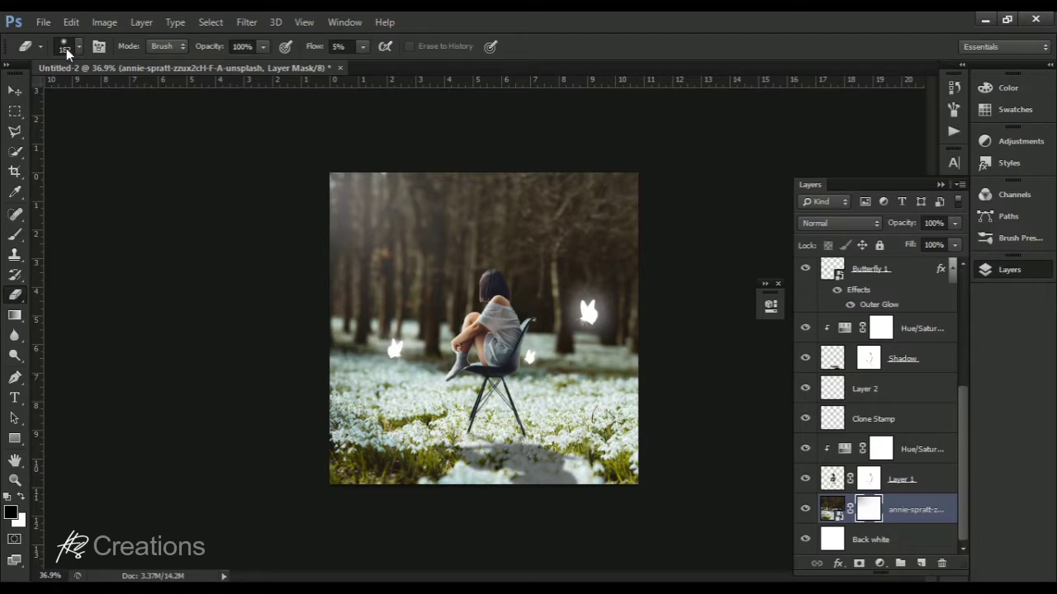
pyautogui.click(15, 315)
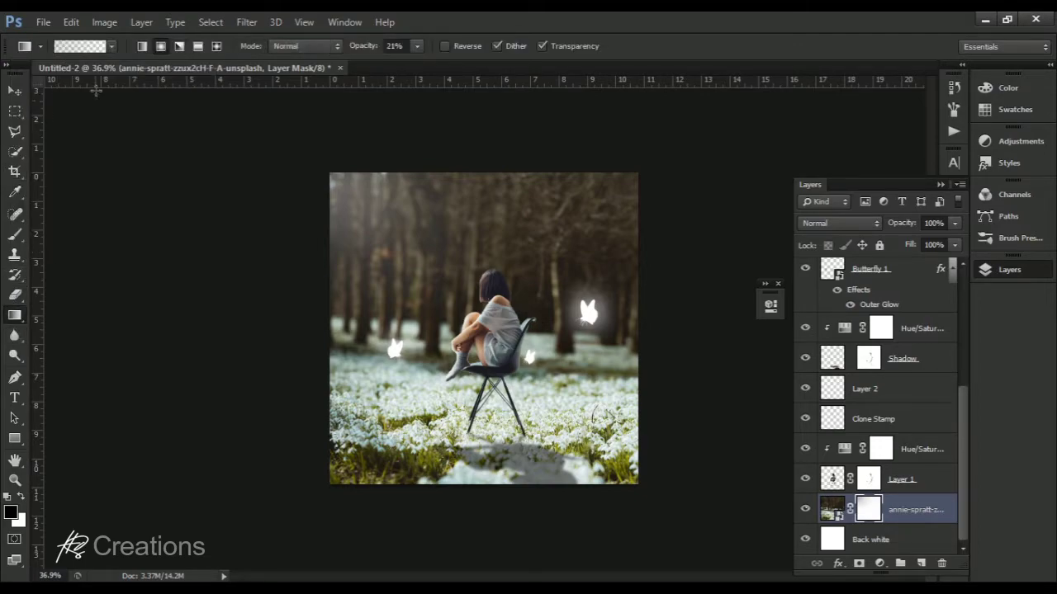
pyautogui.moveTo(507, 199); pyautogui.dragTo(509, 322)
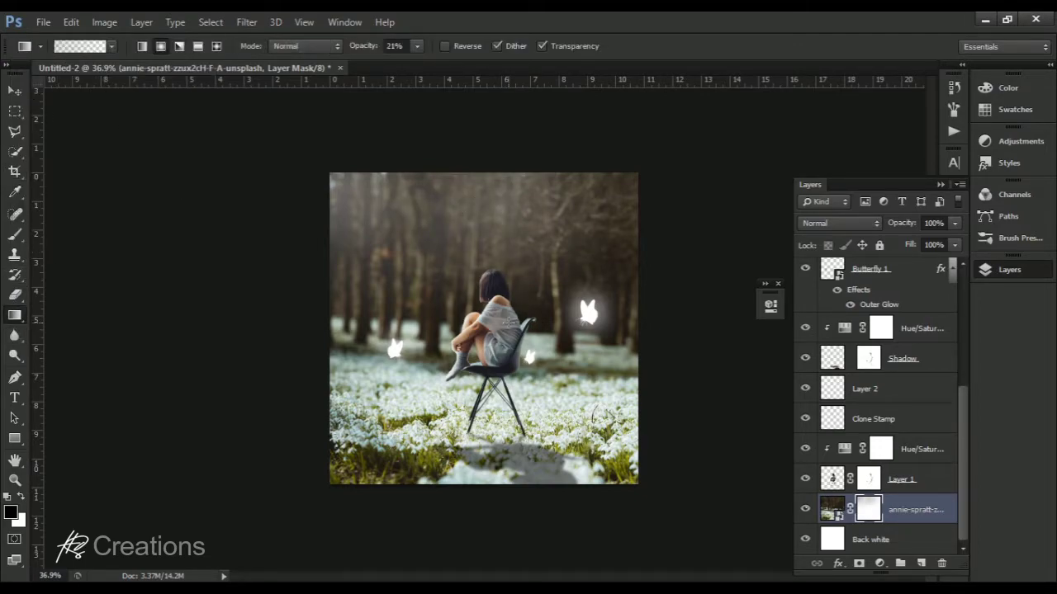
pyautogui.hotkey('ctrl', 'z')
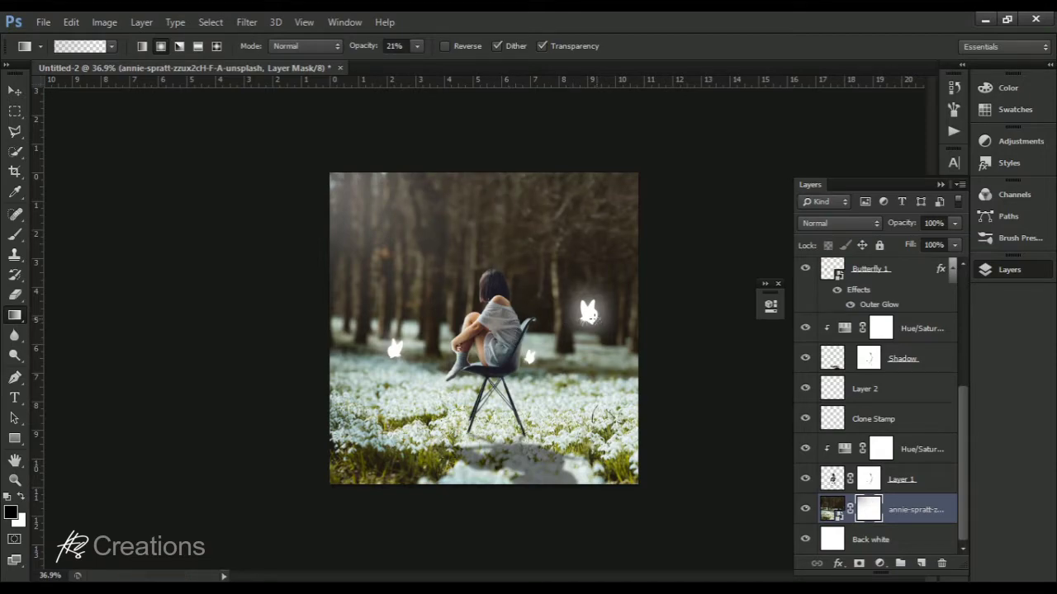
pyautogui.moveTo(587, 316); pyautogui.dragTo(626, 371)
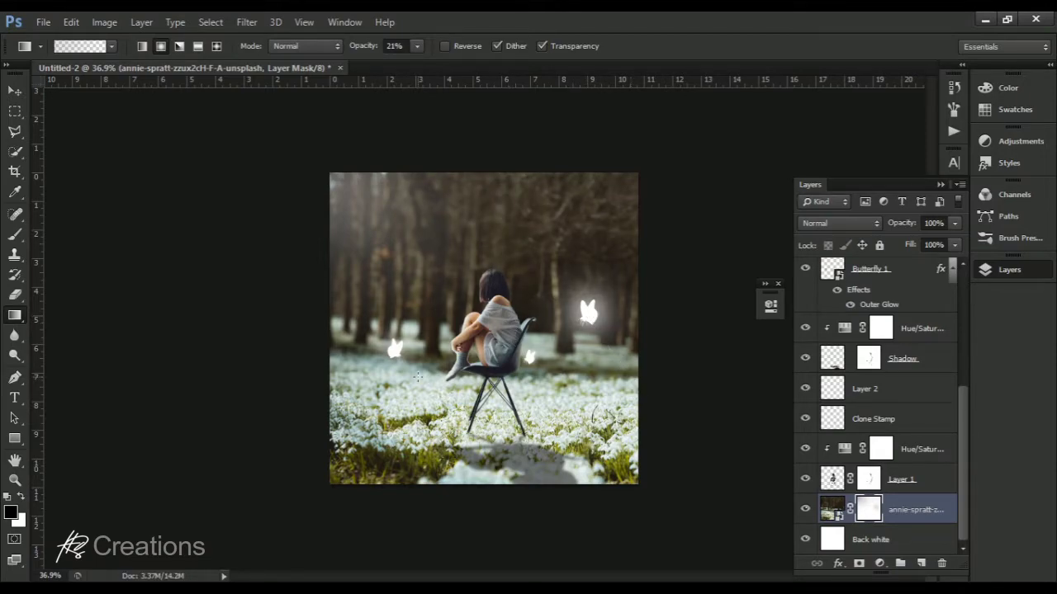
# Step: Draw a 21% opacity radial gradient on the forest layer's mask outward from the butterfly in front of the woman and review the composite
pyautogui.moveTo(396, 348); pyautogui.dragTo(474, 408)
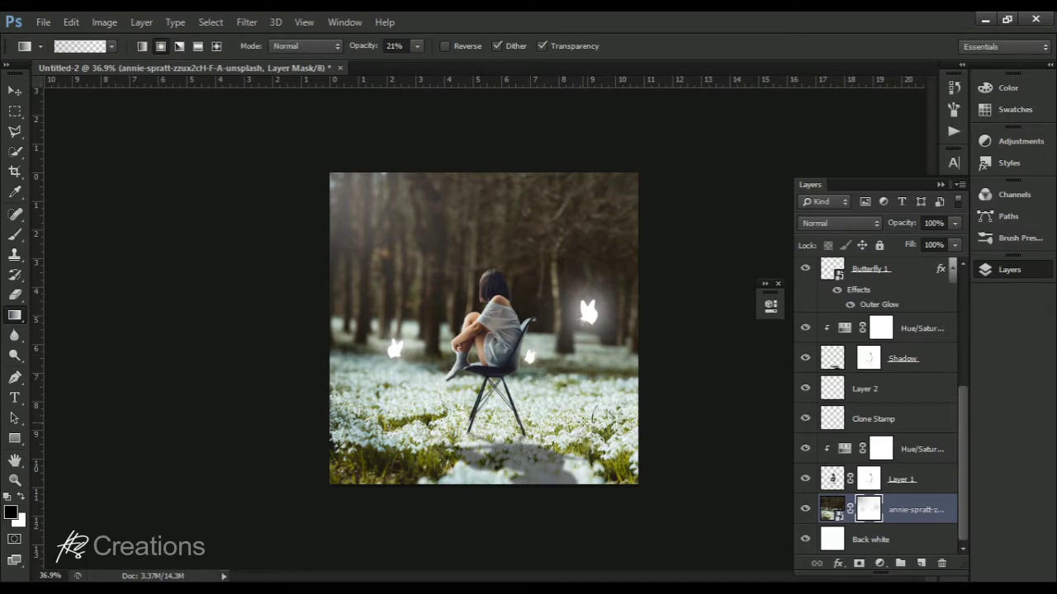
pyautogui.scroll(-5, 570, 446)
pyautogui.scroll(2, 586, 465)
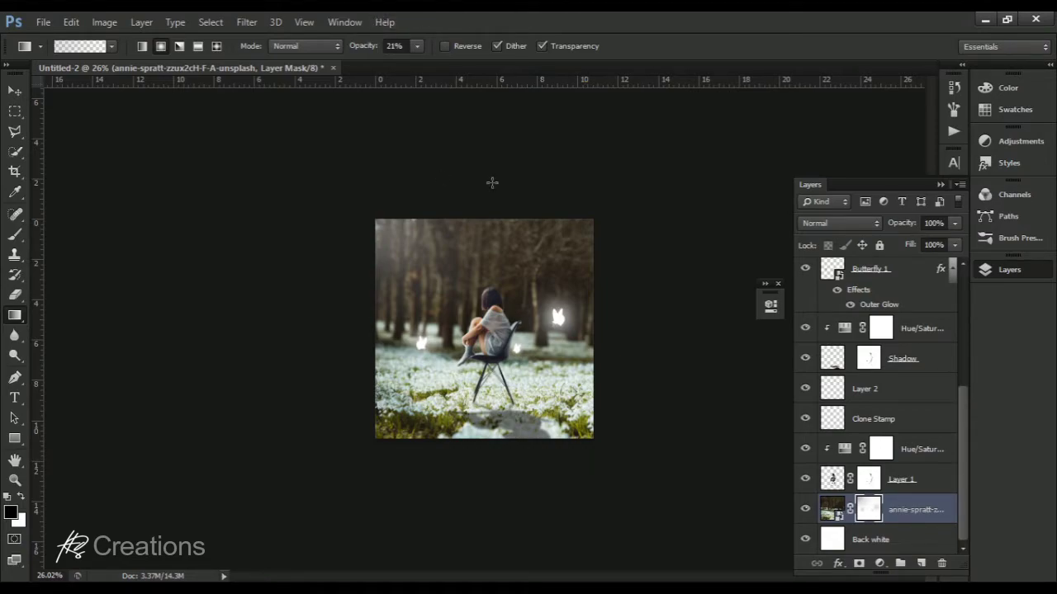
pyautogui.scroll(2, 528, 380)
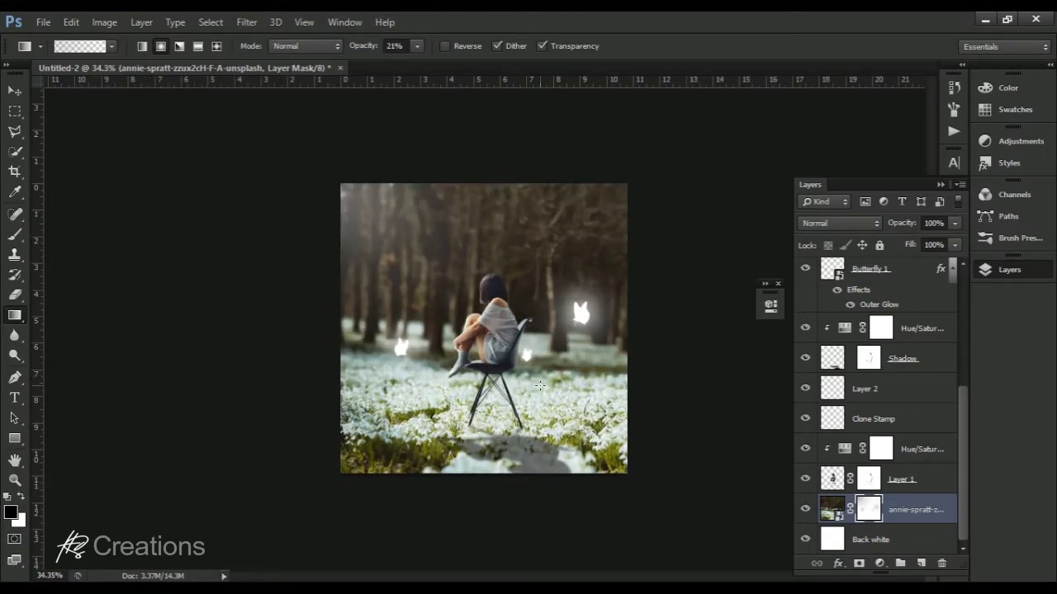
pyautogui.scroll(1, 541, 390)
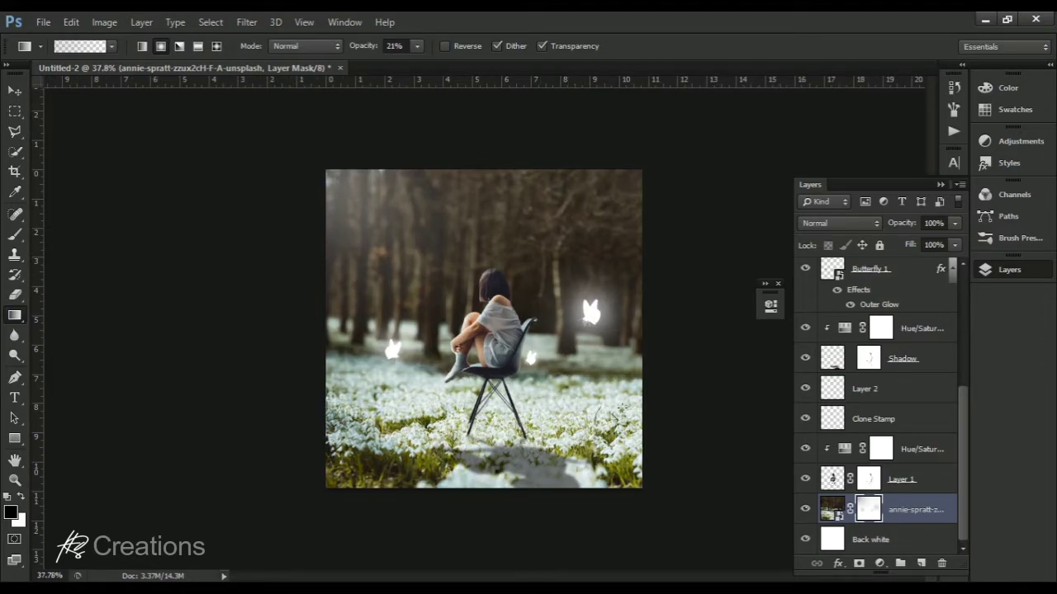
pyautogui.click(840, 483)
pyautogui.rightClick(861, 485)
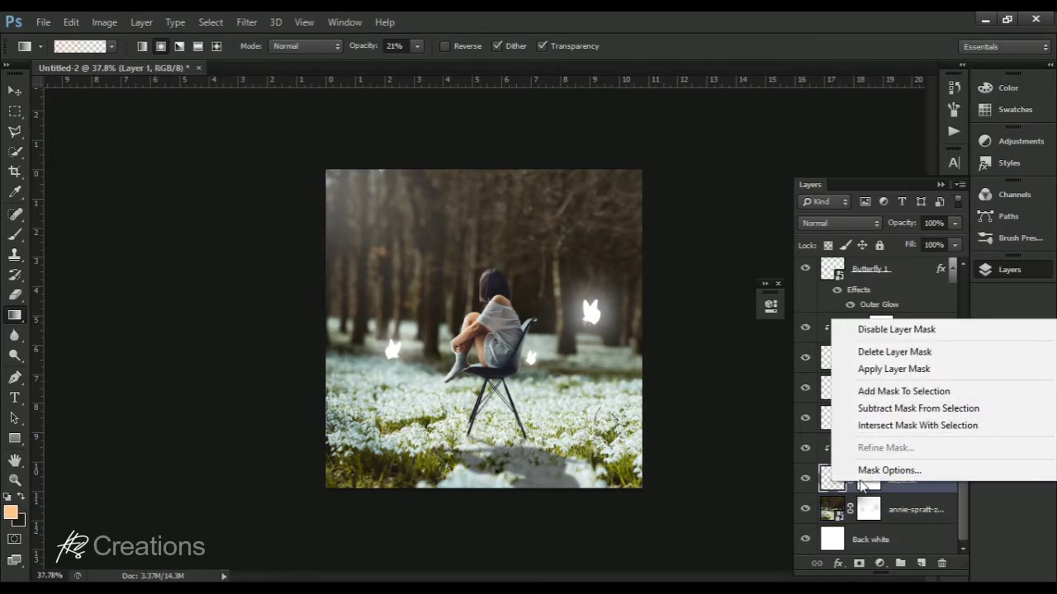
pyautogui.click(831, 487)
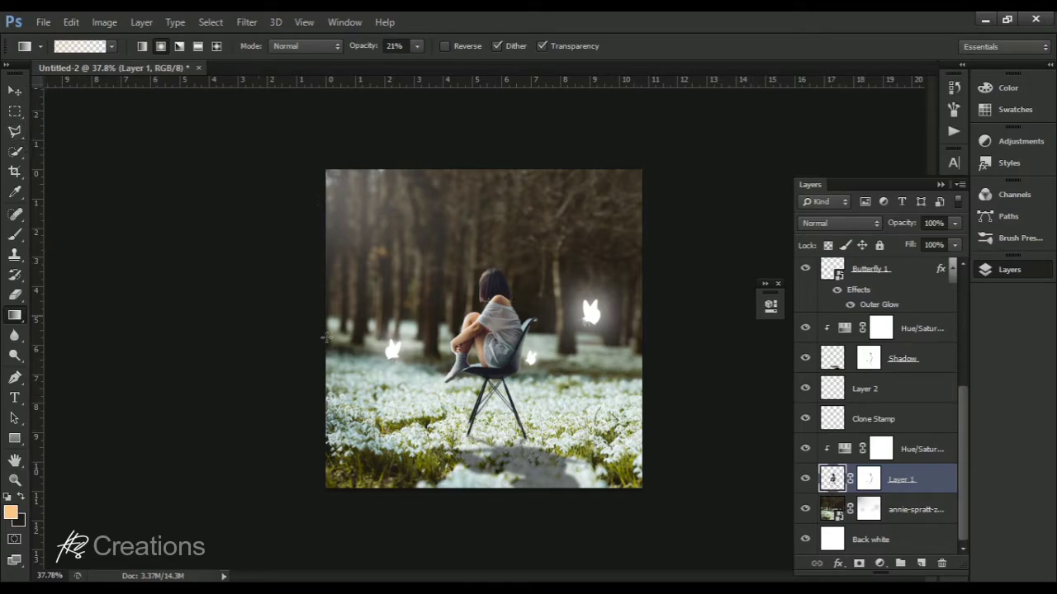
pyautogui.click(865, 512)
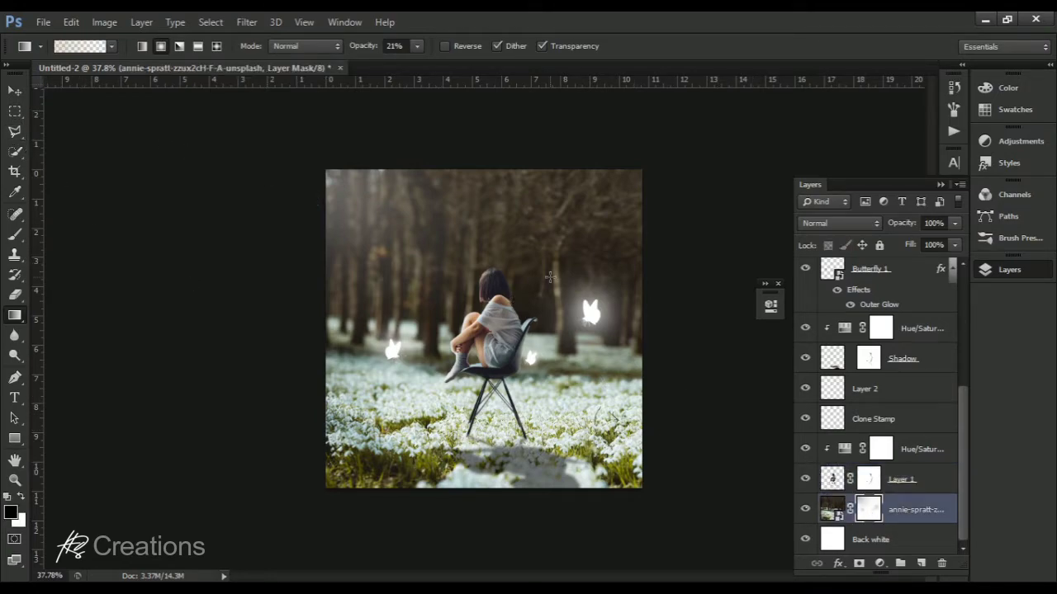
pyautogui.scroll(2, 550, 277)
pyautogui.click(15, 277)
pyautogui.click(18, 294)
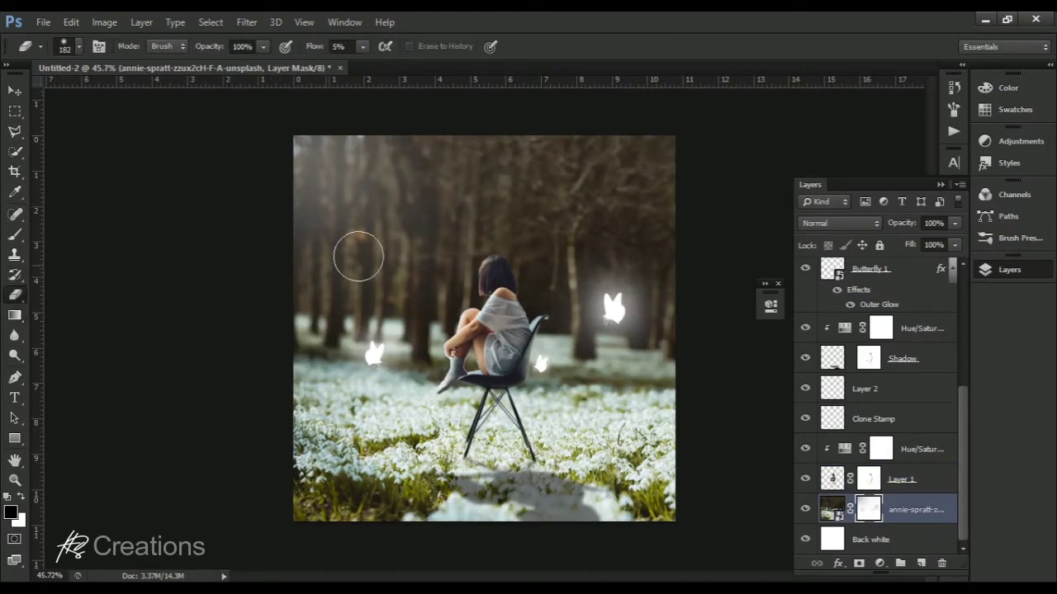
# Step: Try 21% opacity gradients downward on the forest layer's mask around the woman, including a linear one, and undo them
pyautogui.click(15, 317)
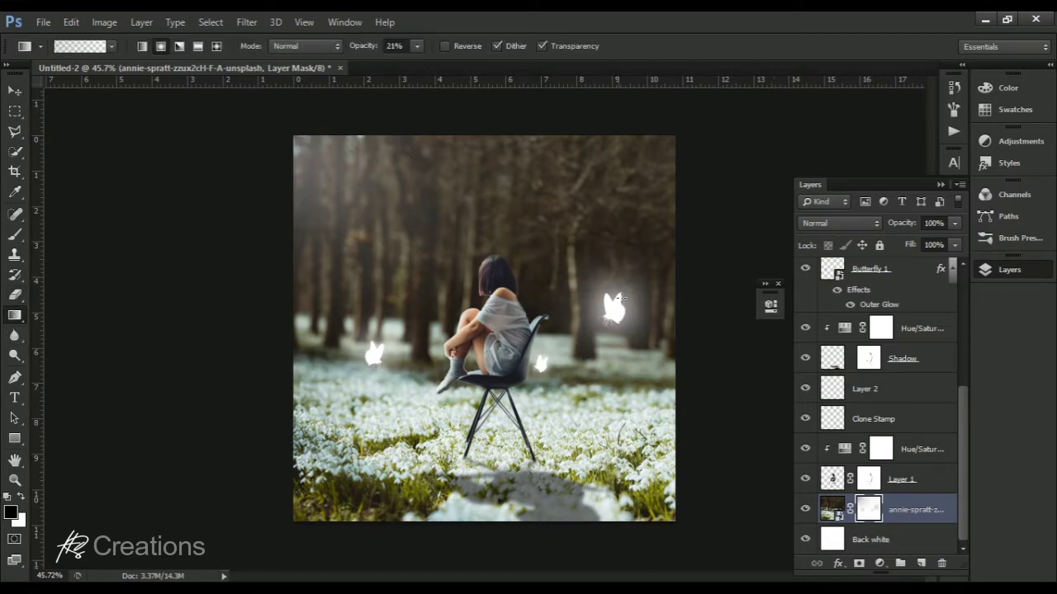
pyautogui.moveTo(529, 244); pyautogui.dragTo(531, 339)
pyautogui.hotkey('ctrl', 'z')
pyautogui.moveTo(540, 255); pyautogui.dragTo(540, 364)
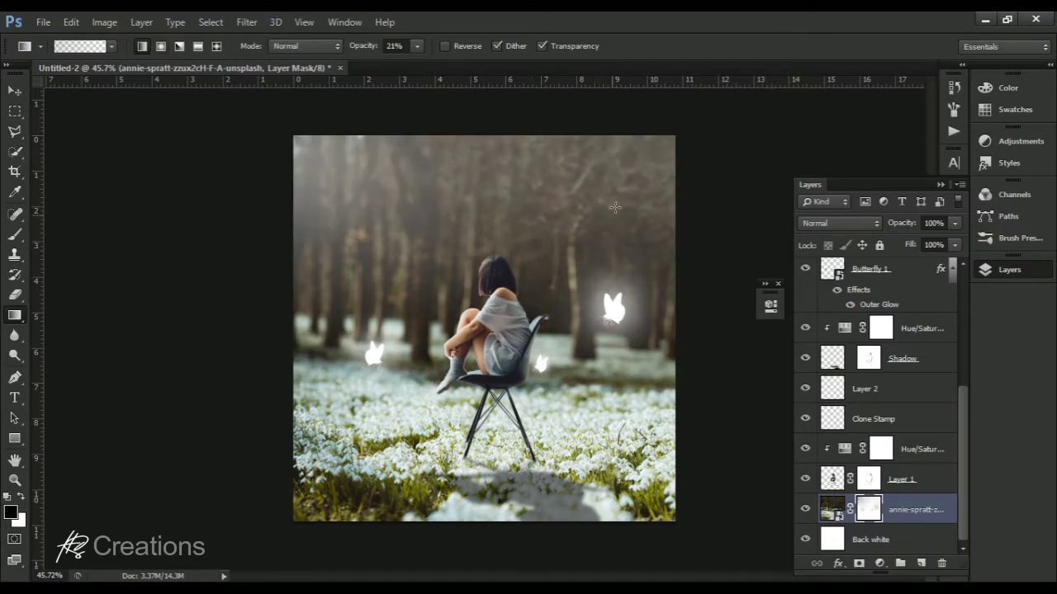
pyautogui.hotkey('ctrl', 'z')
# Step: Set the gradient opacity to 1% and draw several linear gradients diagonally on the forest mask between the large butterfly and the woman
pyautogui.doubleClick(393, 45)
pyautogui.write('1')
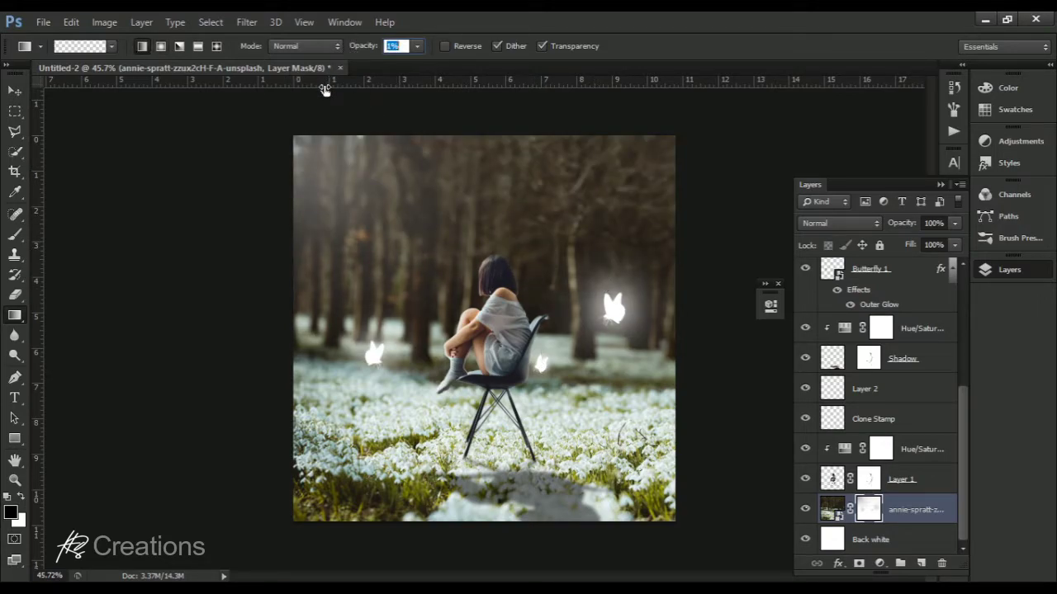
pyautogui.press('Return')
pyautogui.moveTo(612, 196); pyautogui.dragTo(562, 324)
pyautogui.moveTo(609, 245); pyautogui.dragTo(582, 310)
pyautogui.moveTo(613, 250); pyautogui.dragTo(559, 316)
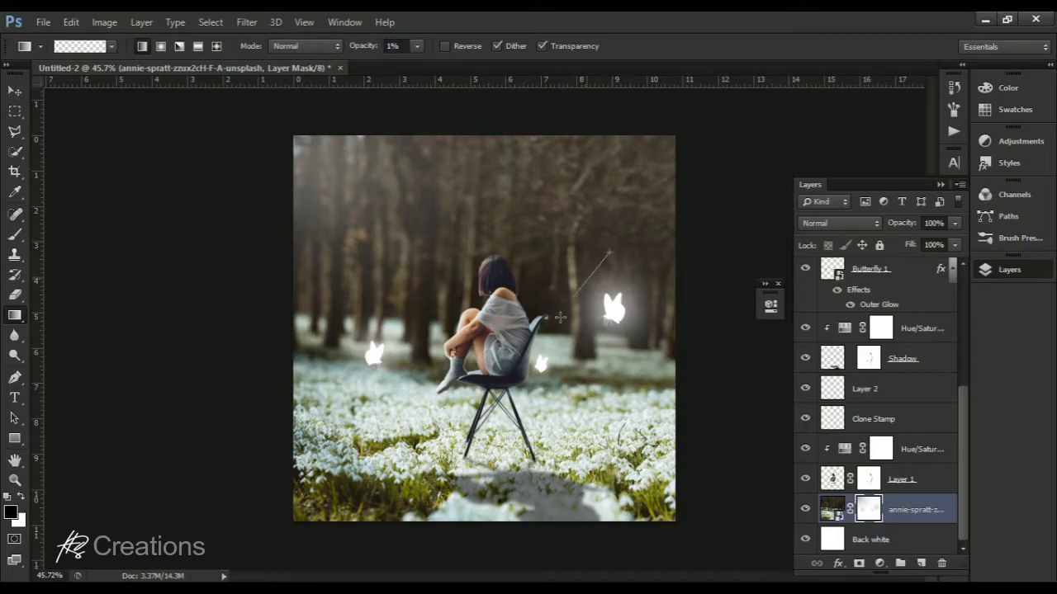
pyautogui.moveTo(613, 206); pyautogui.dragTo(554, 285)
pyautogui.scroll(-1, 661, 369)
pyautogui.scroll(-5, 662, 369)
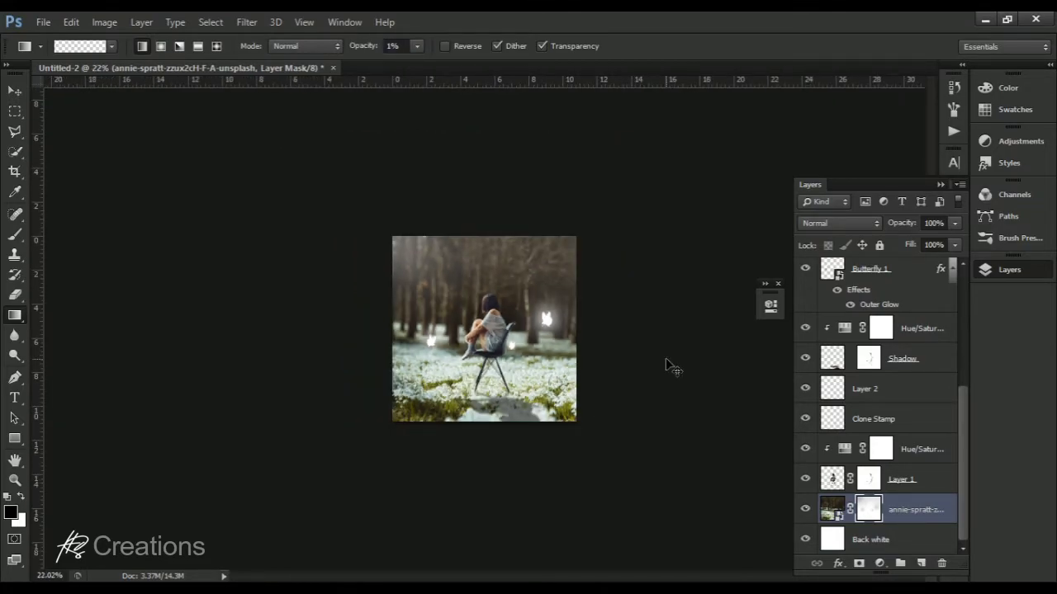
pyautogui.scroll(1, 670, 364)
pyautogui.scroll(-1, 674, 495)
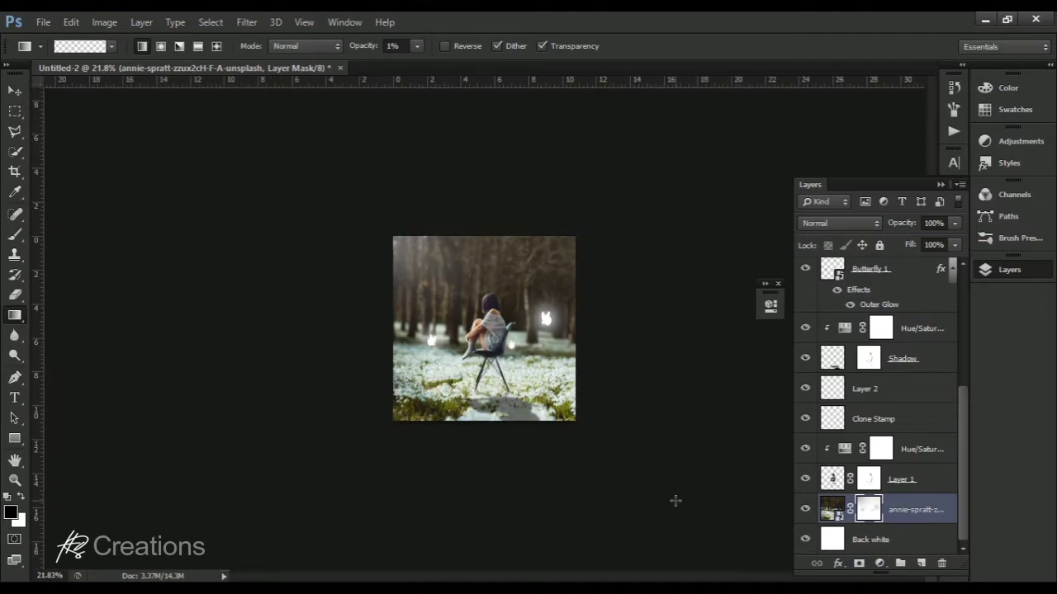
pyautogui.scroll(-2, 581, 433)
pyautogui.scroll(5, 581, 435)
pyautogui.scroll(3, 581, 435)
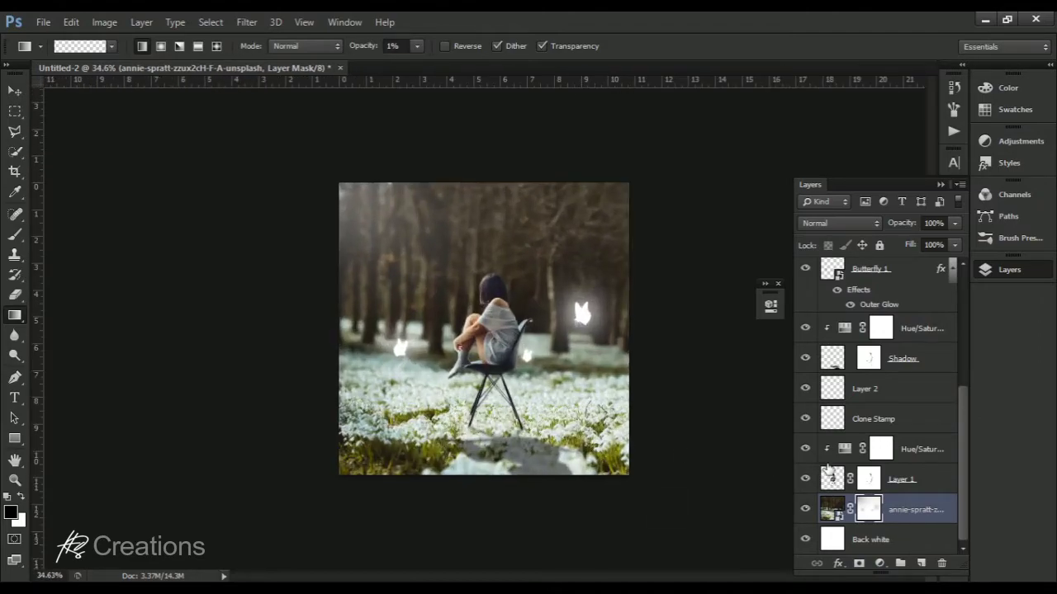
# Step: Create a new layer above the woman's Hue/Saturation adjustment and name it Shades
pyautogui.click(833, 479)
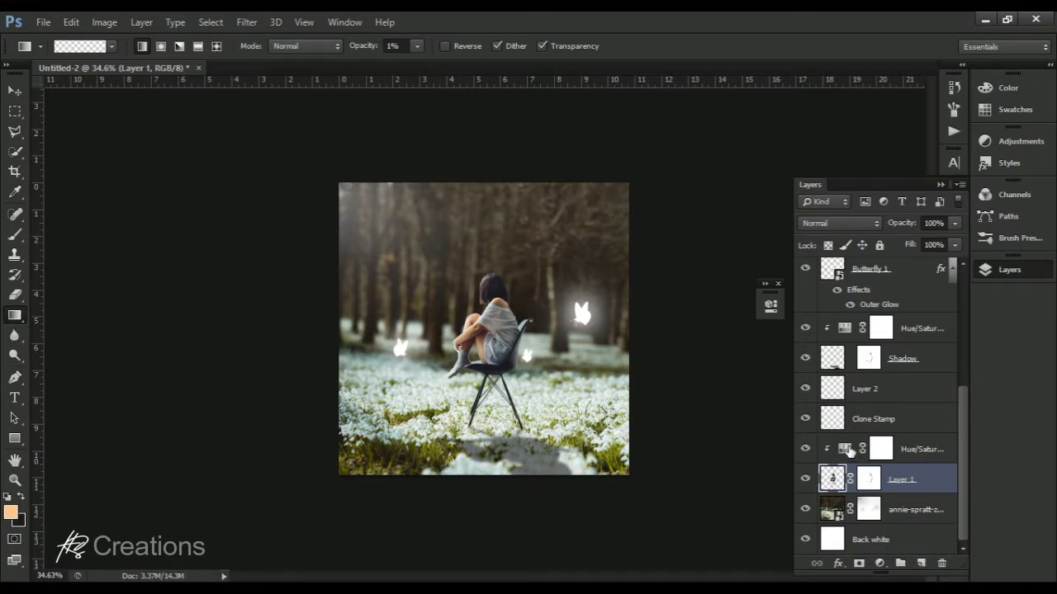
pyautogui.click(849, 450)
pyautogui.click(921, 563)
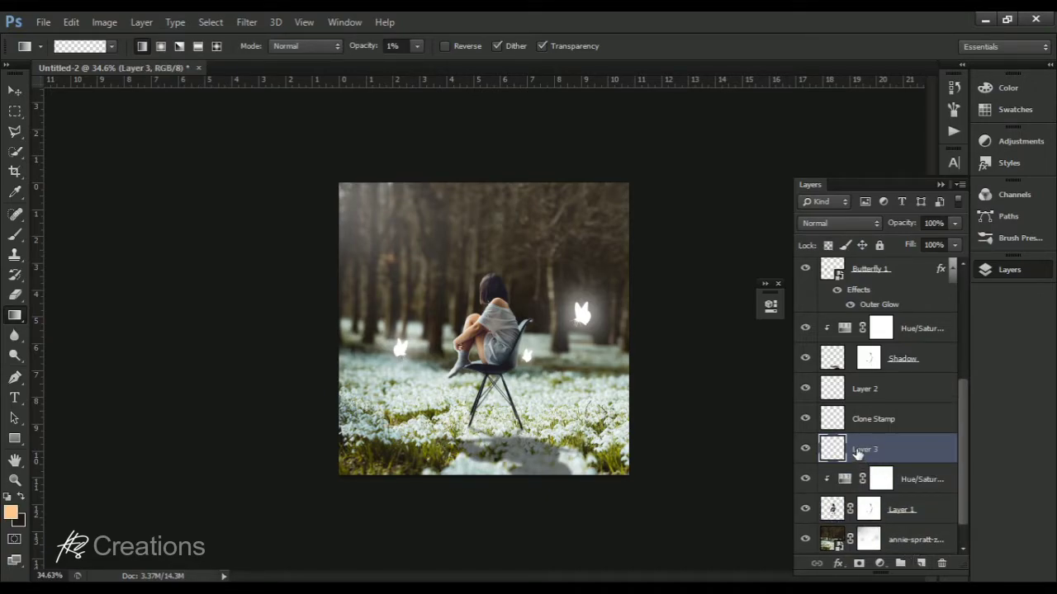
pyautogui.doubleClick(858, 450)
pyautogui.write('Shades')
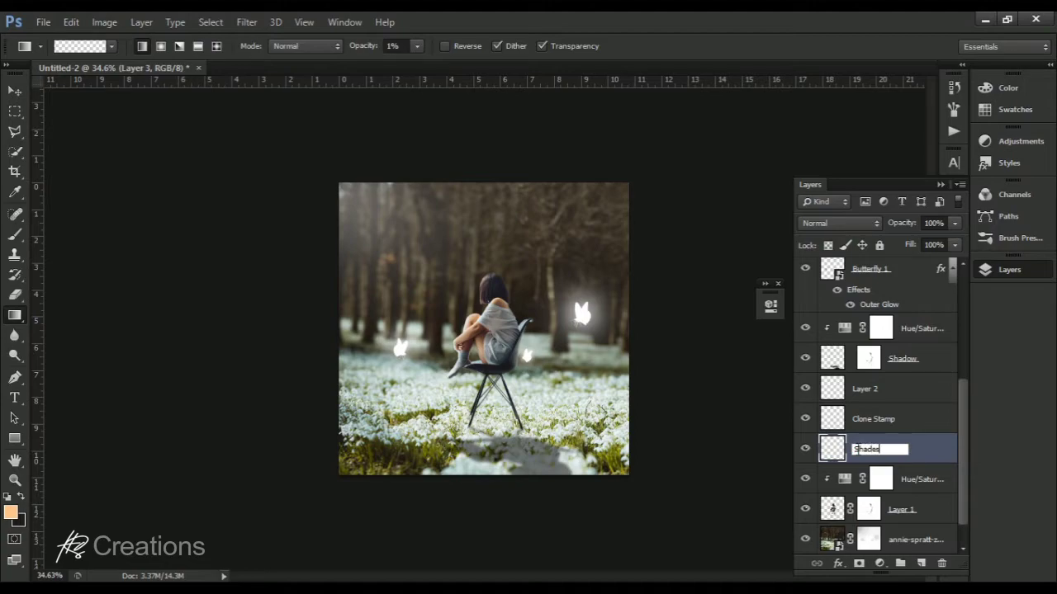
pyautogui.press('Return')
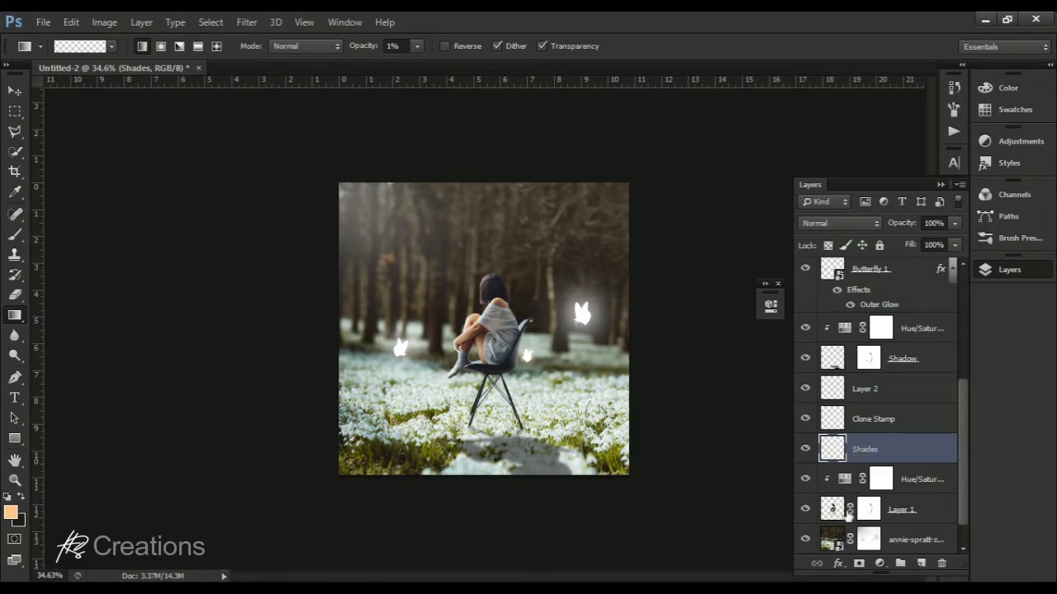
# Step: Select the woman and chair on Layer 1 by quick-selecting the empty area around them and inverting the selection
pyautogui.click(840, 512)
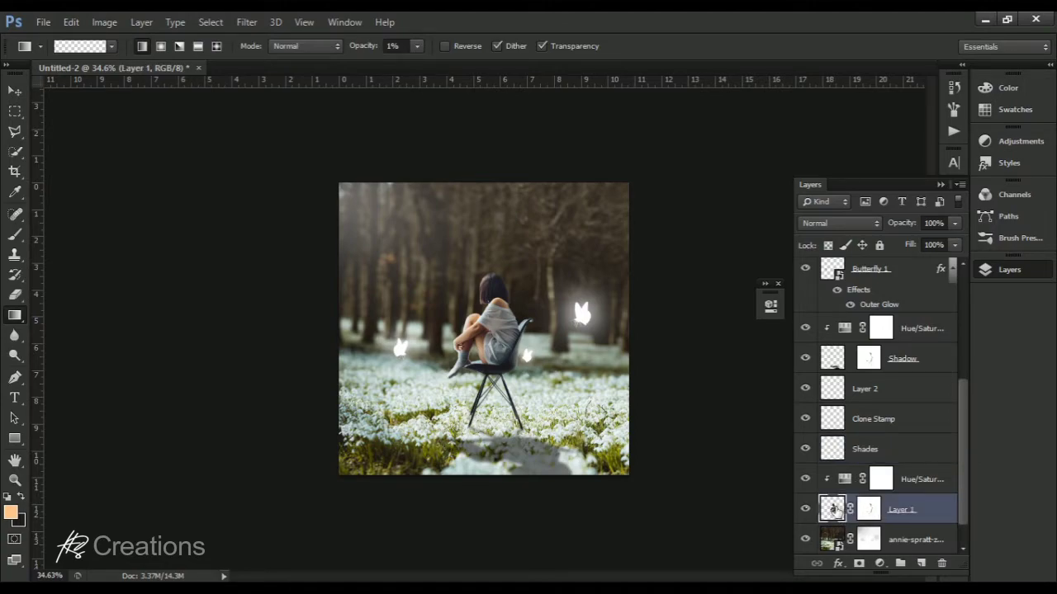
pyautogui.rightClick(836, 511)
pyautogui.click(836, 511)
pyautogui.click(16, 155)
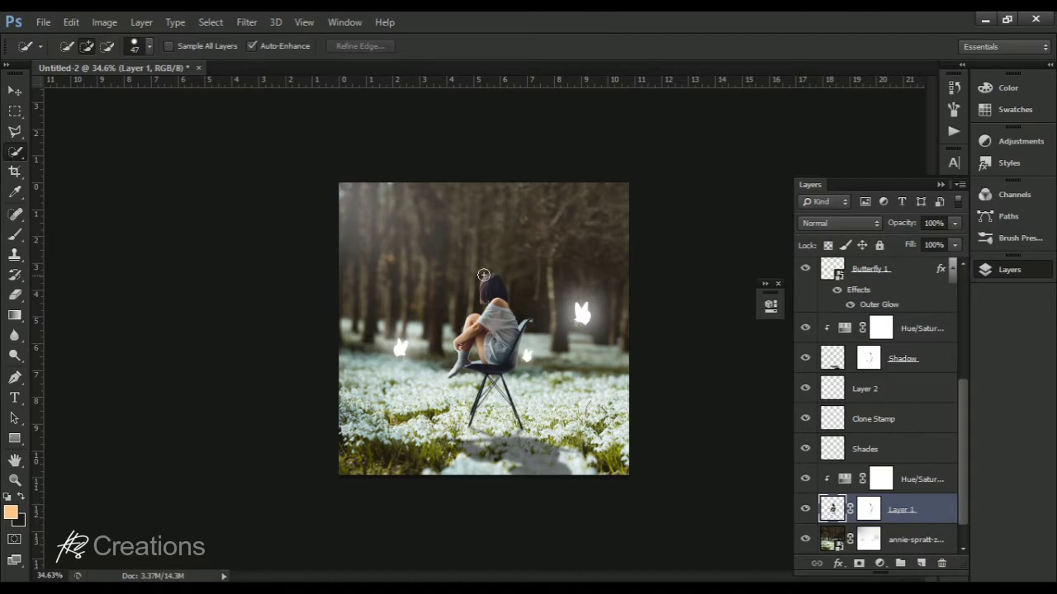
pyautogui.moveTo(464, 299)
pyautogui.mouseDown()
pyautogui.moveTo(471, 404)
pyautogui.moveTo(536, 295)
pyautogui.moveTo(529, 286)
pyautogui.mouseUp()
pyautogui.hotkey('ctrl', 'shift', 'i')
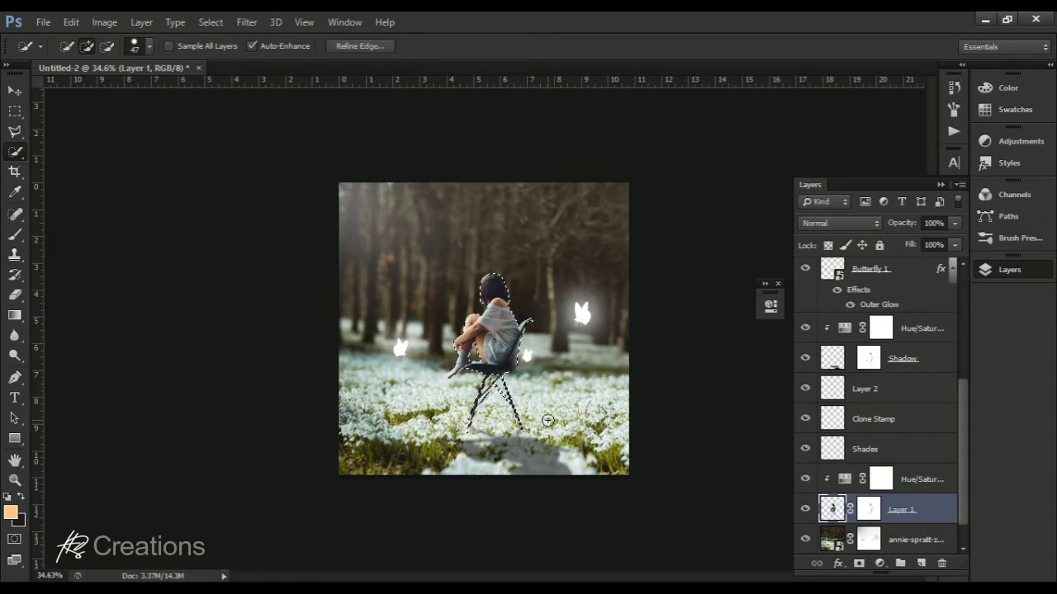
# Step: Make the Shades layer active and set up a soft round brush at 100 px with 0% hardness
pyautogui.click(14, 91)
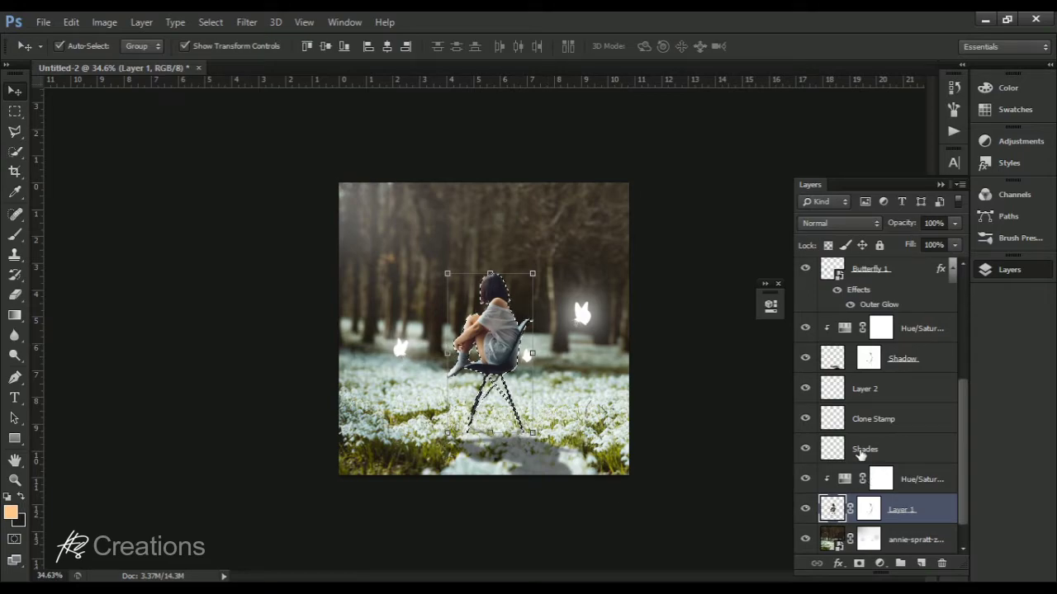
pyautogui.click(862, 452)
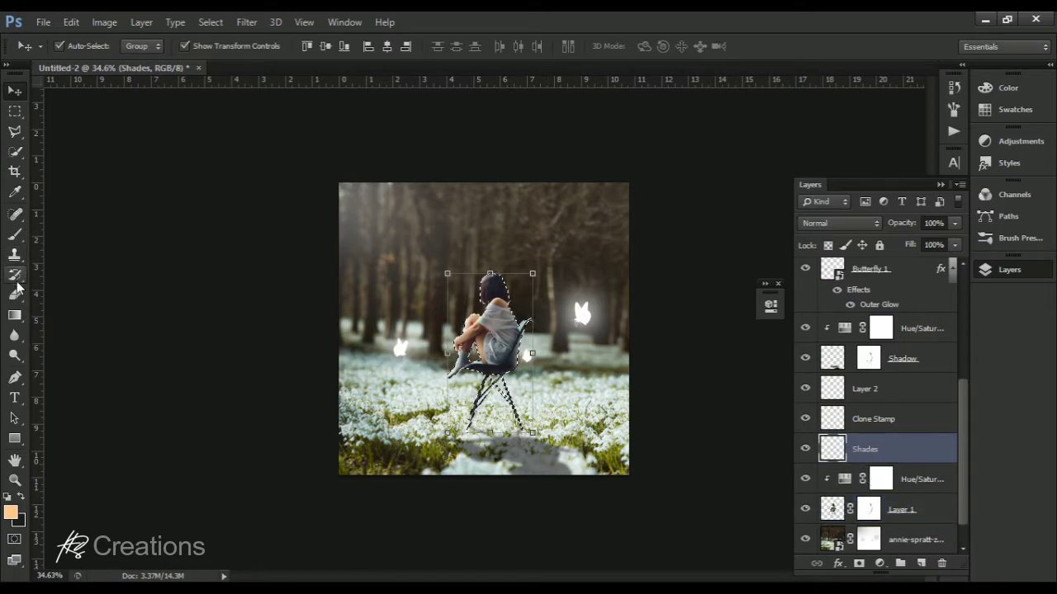
pyautogui.click(15, 316)
pyautogui.scroll(5, 584, 388)
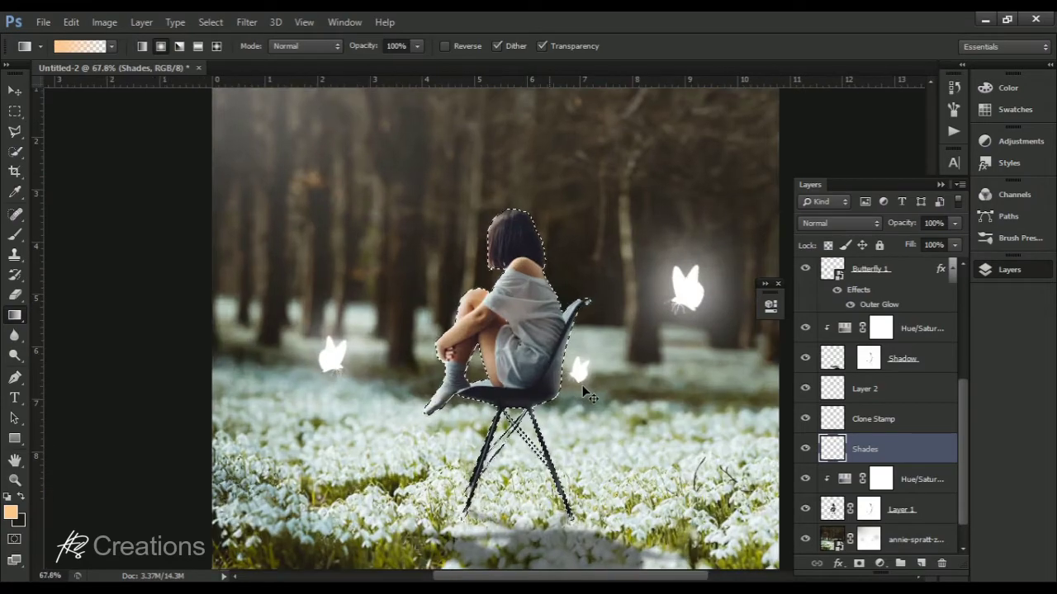
pyautogui.scroll(3, 309, 350)
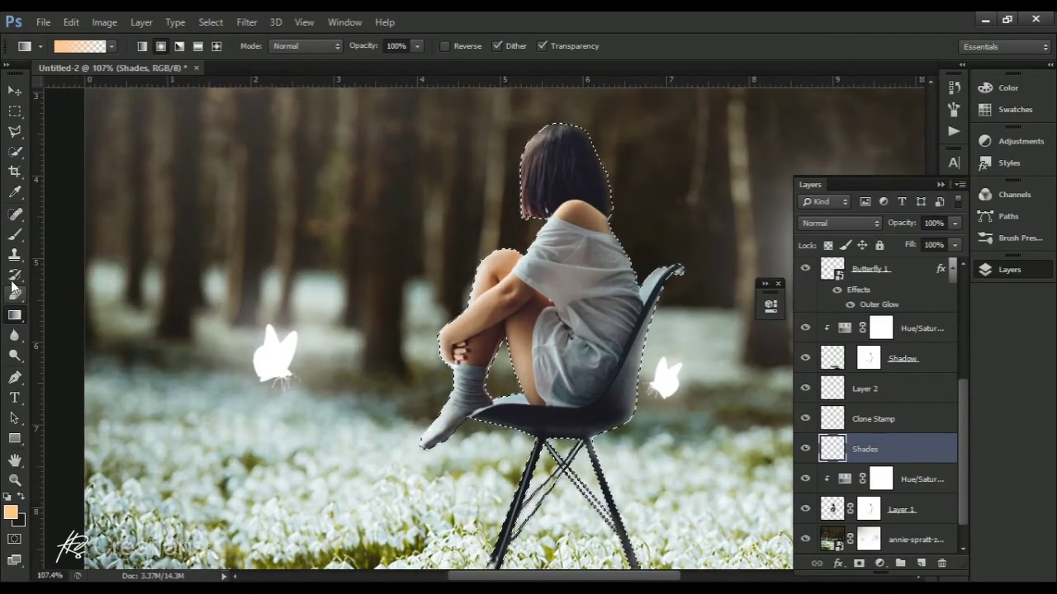
pyautogui.click(15, 235)
pyautogui.click(41, 47)
pyautogui.click(32, 161)
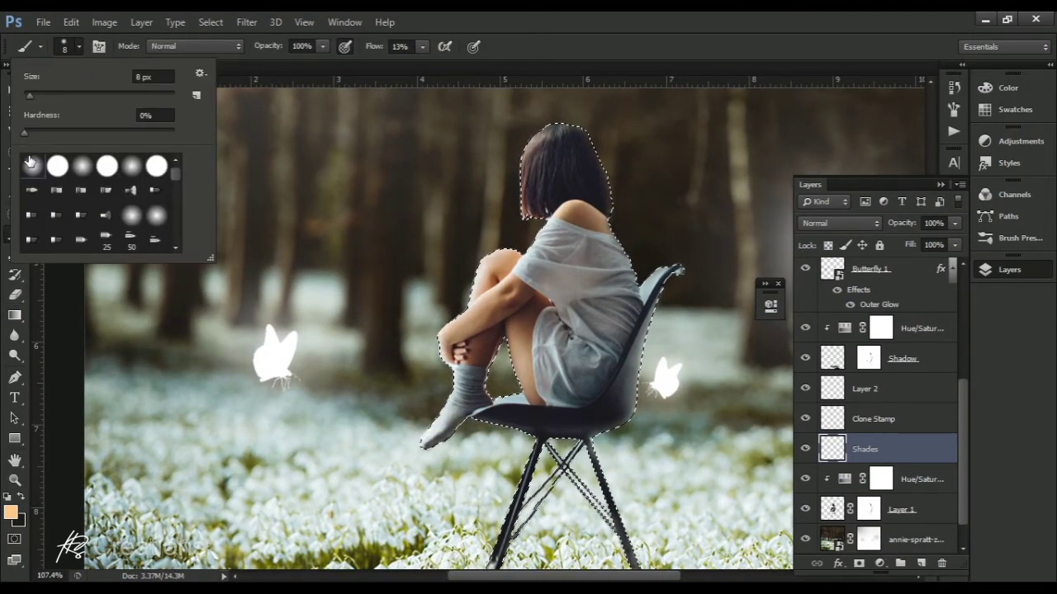
pyautogui.click(99, 96)
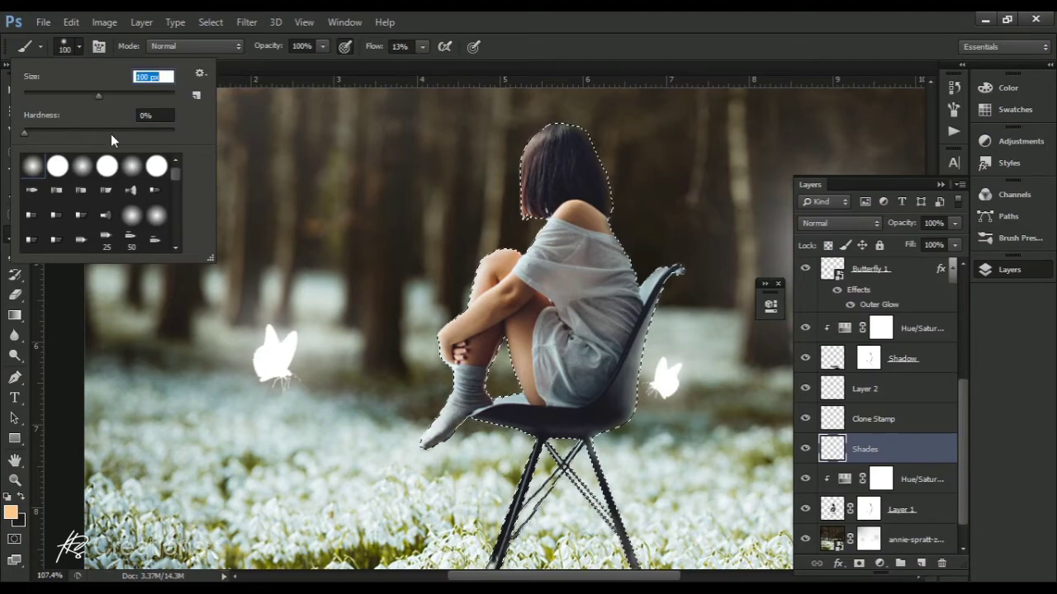
# Step: Sample white from the butterfly in front of the woman as the foreground color and paint soft light over her hands
pyautogui.click(11, 513)
pyautogui.click(261, 358)
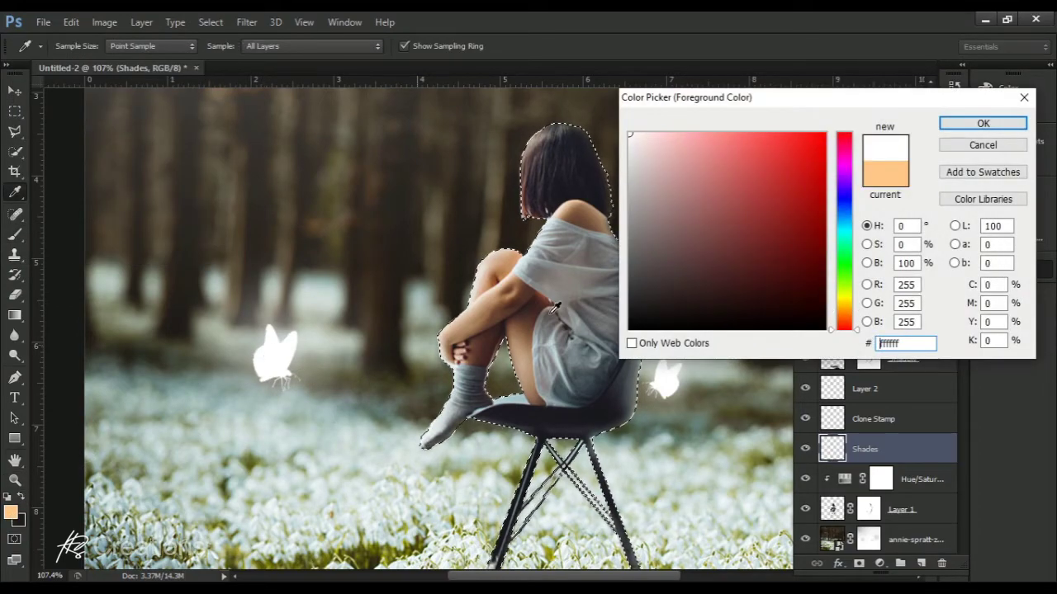
pyautogui.click(958, 123)
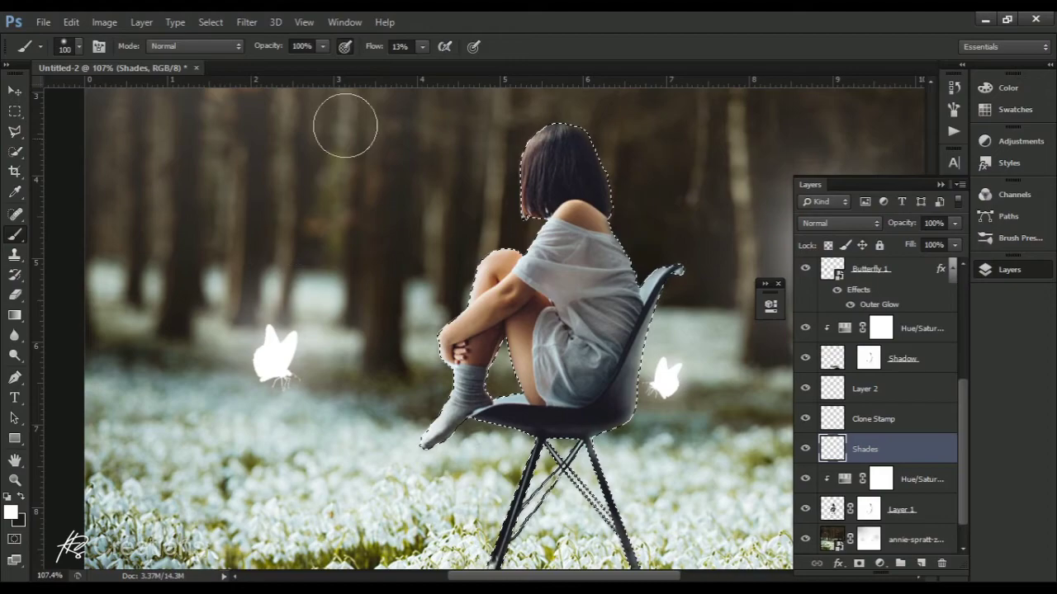
pyautogui.moveTo(444, 340); pyautogui.dragTo(447, 377)
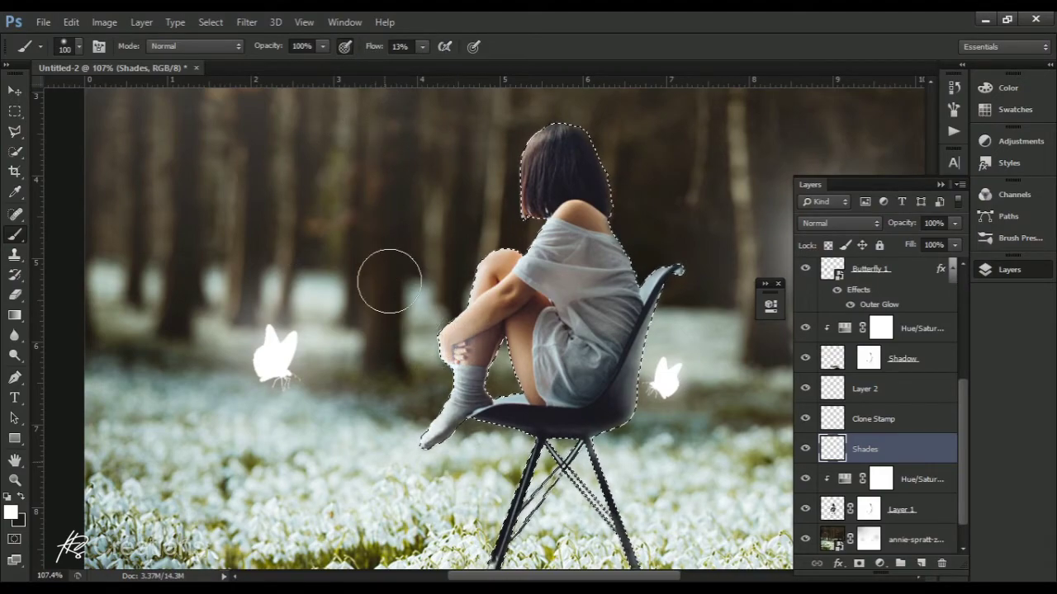
# Step: Try a white brush stroke along the outer edge of the chair's back on the Shades layer and undo it
pyautogui.scroll(-3, 353, 327)
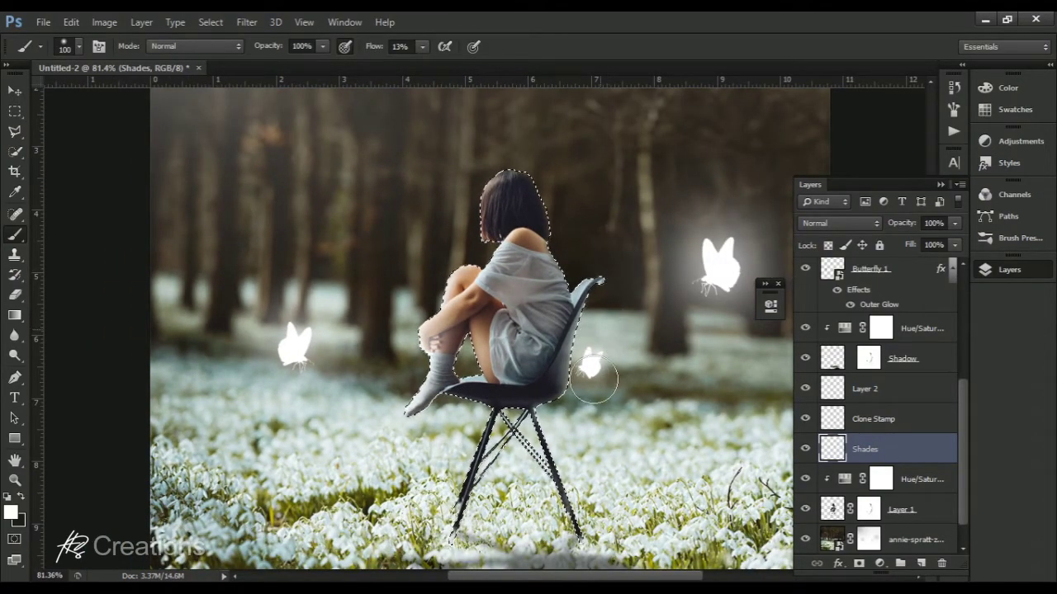
pyautogui.moveTo(581, 382)
pyautogui.mouseDown()
pyautogui.moveTo(596, 301)
pyautogui.moveTo(565, 387)
pyautogui.moveTo(607, 284)
pyautogui.mouseUp()
pyautogui.hotkey('ctrl', 'z')
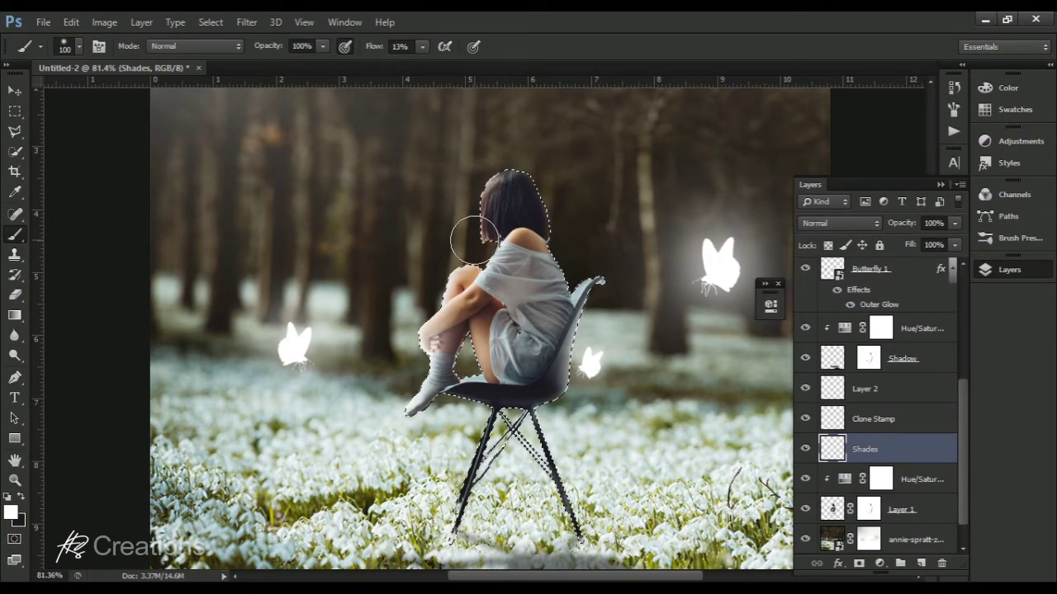
# Step: Paint soft white light along the front edge of the woman's hair and check the composite at different magnifications
pyautogui.moveTo(478, 232); pyautogui.dragTo(490, 171)
pyautogui.scroll(-7, 460, 297)
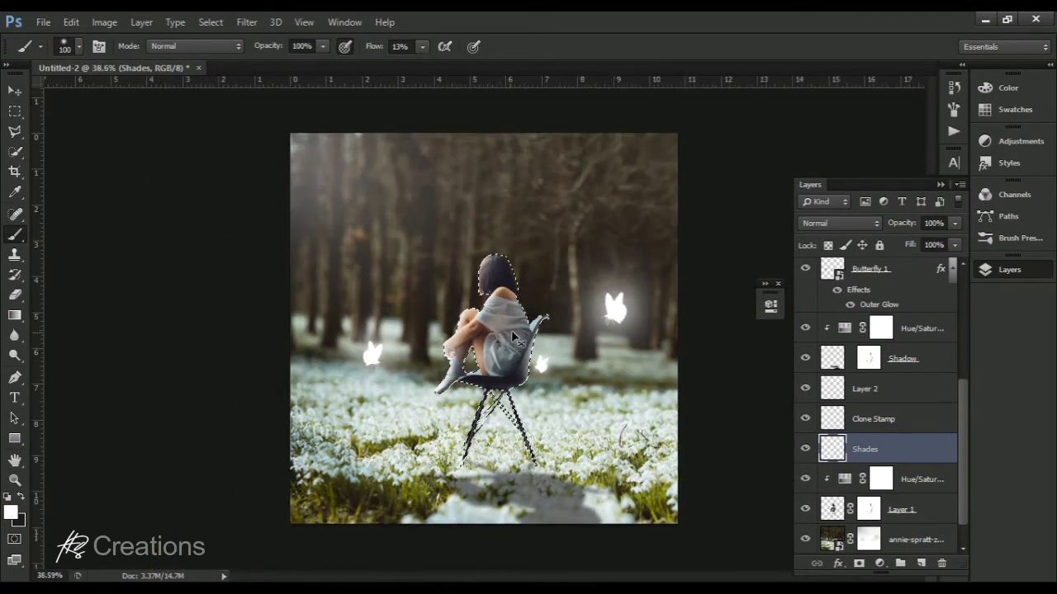
pyautogui.scroll(2, 594, 364)
pyautogui.scroll(3, 451, 384)
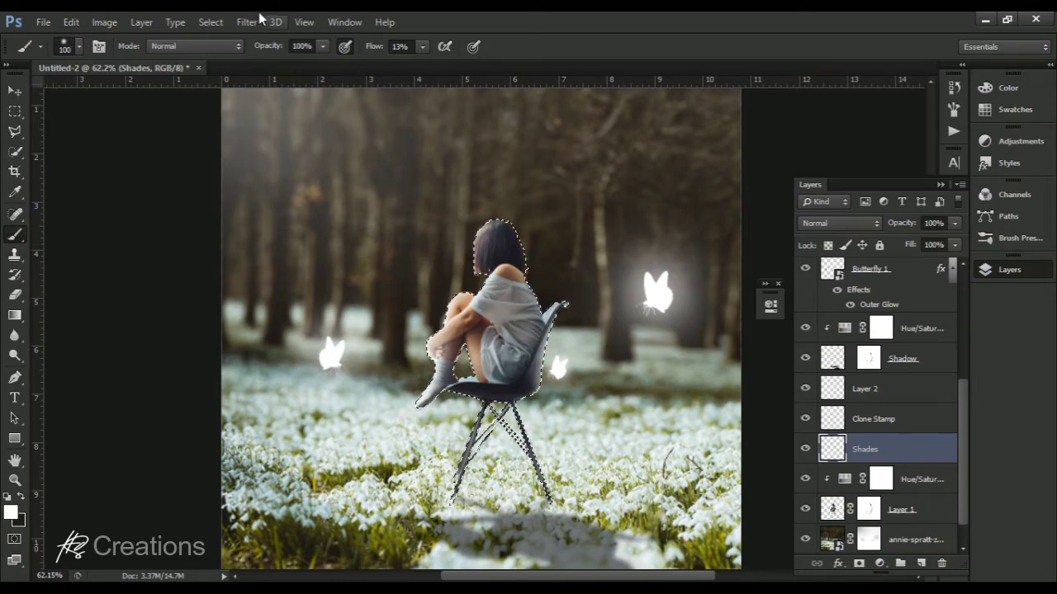
# Step: Clear the selection around the woman and chair and check the composite at different magnifications
pyautogui.click(211, 22)
pyautogui.click(227, 52)
pyautogui.scroll(-7, 617, 427)
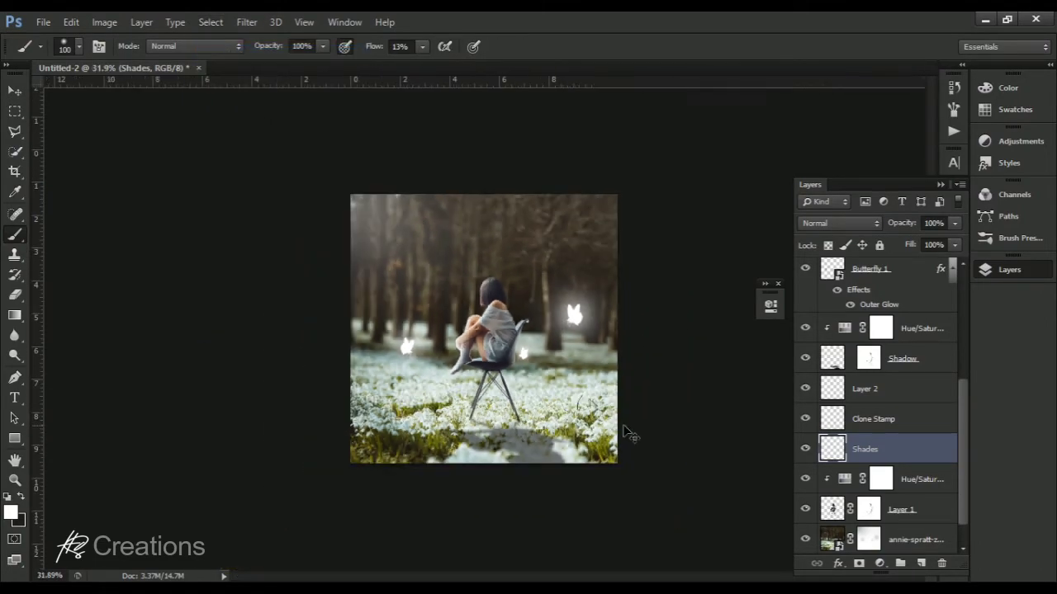
pyautogui.scroll(6, 624, 432)
pyautogui.scroll(1, 624, 432)
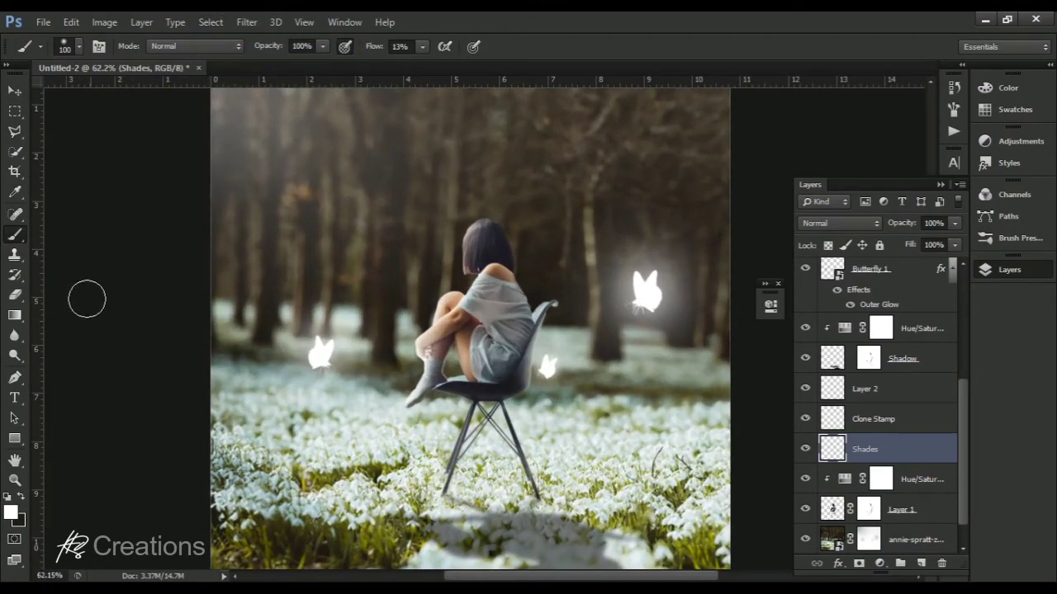
# Step: Erase excess white light in front of the woman's hands and foot, and set the Eraser's flow to 37%
pyautogui.click(15, 295)
pyautogui.moveTo(412, 329)
pyautogui.mouseDown()
pyautogui.moveTo(417, 378)
pyautogui.moveTo(412, 317)
pyautogui.moveTo(415, 408)
pyautogui.mouseUp()
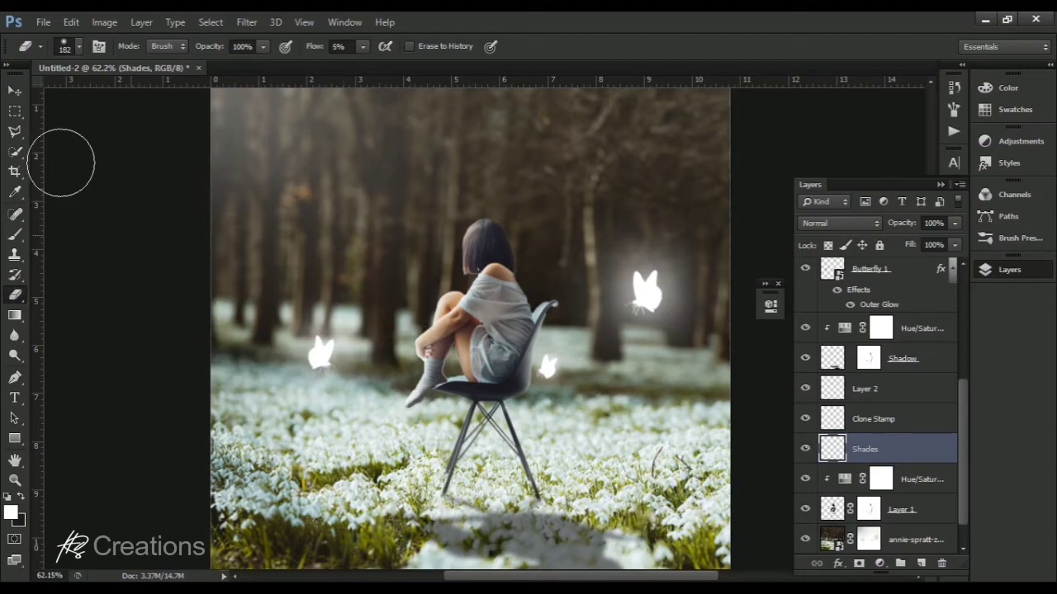
pyautogui.moveTo(315, 47); pyautogui.dragTo(341, 71)
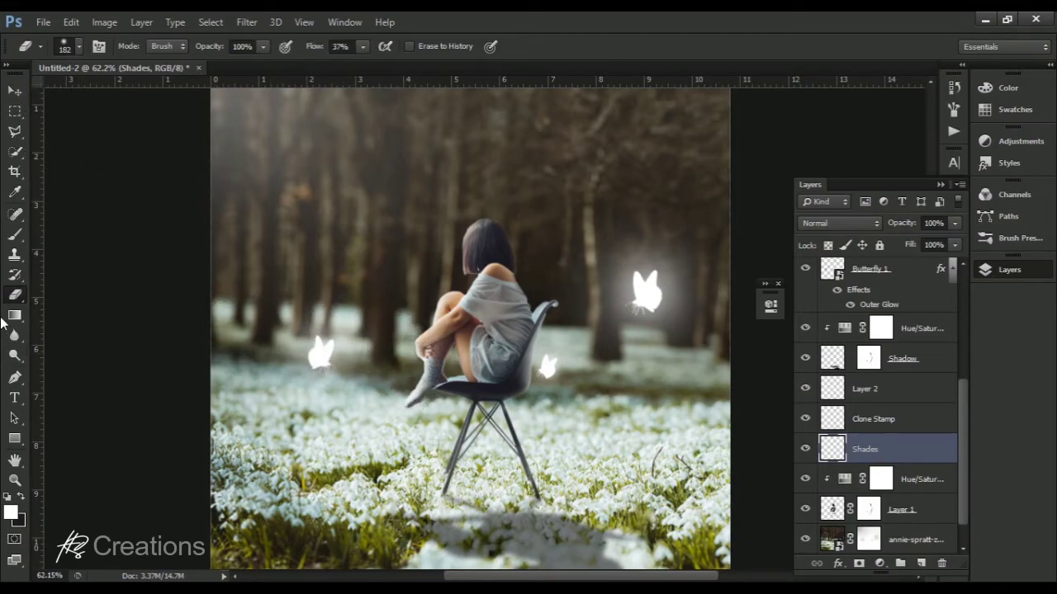
pyautogui.scroll(-5, 454, 348)
pyautogui.scroll(3, 648, 454)
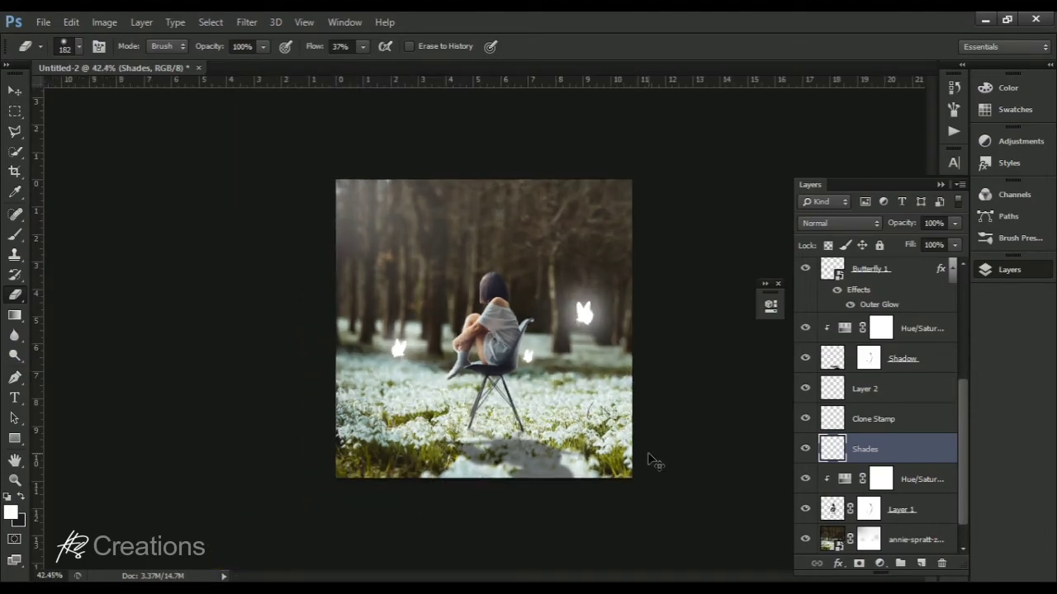
# Step: Try a white brush stroke at 52% flow over the flowers beneath the largest butterfly and undo it
pyautogui.click(15, 234)
pyautogui.scroll(2, 657, 450)
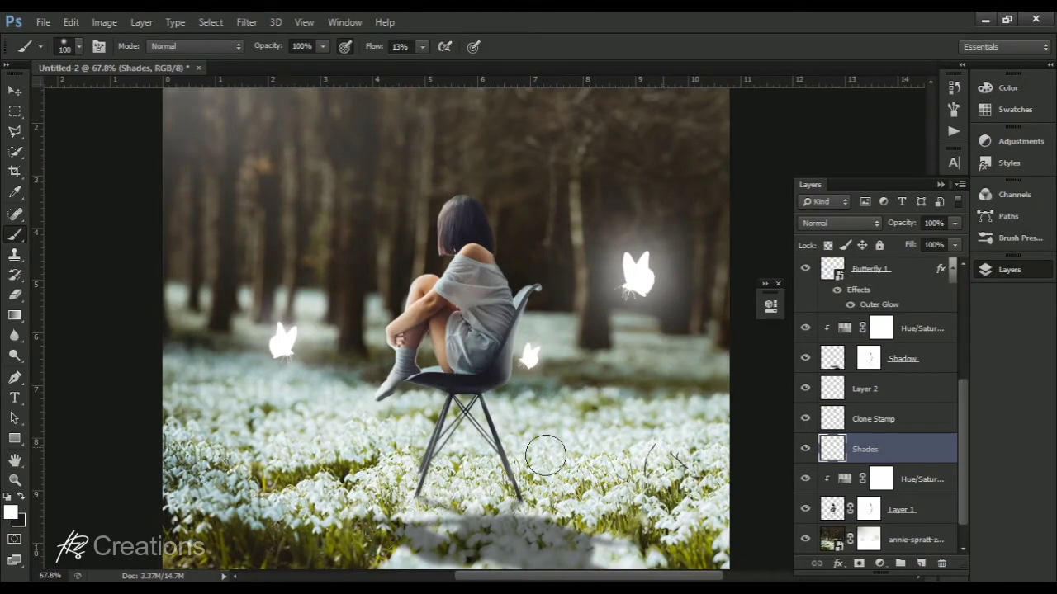
pyautogui.scroll(-2, 660, 462)
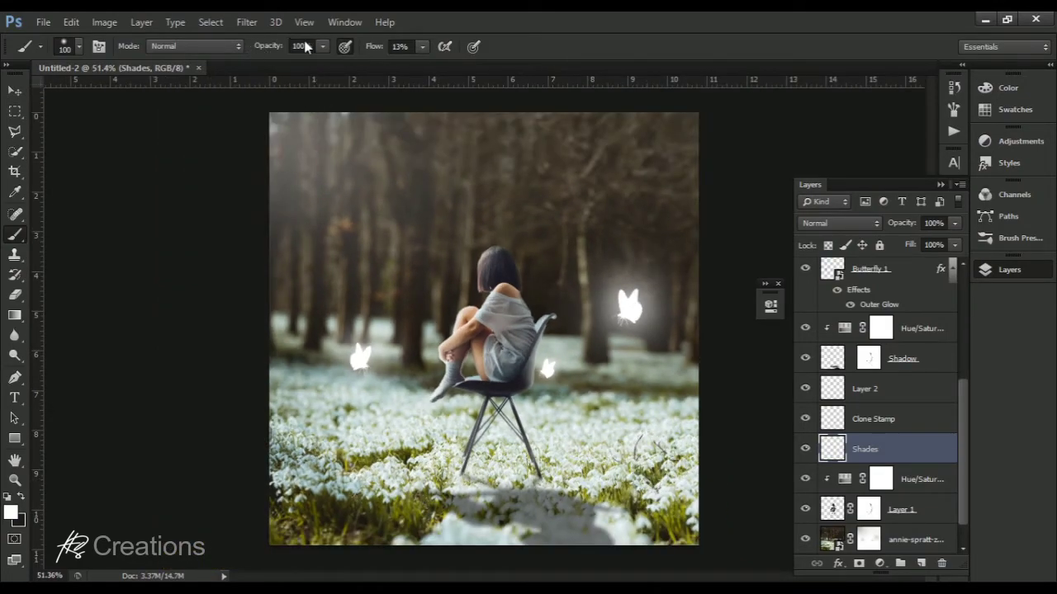
pyautogui.moveTo(374, 50); pyautogui.dragTo(405, 76)
pyautogui.moveTo(617, 442); pyautogui.dragTo(658, 444)
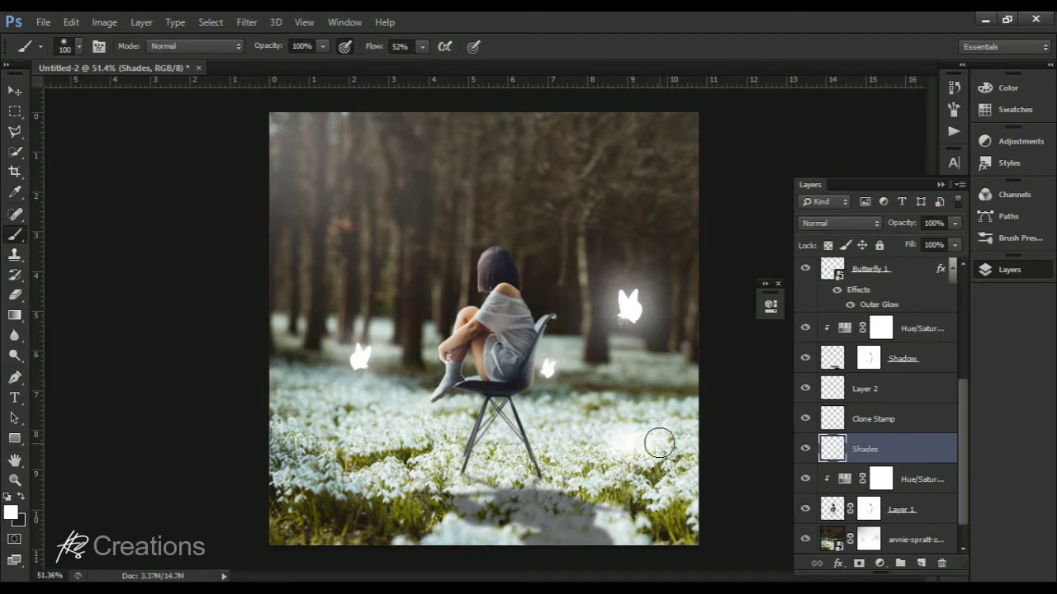
pyautogui.hotkey('ctrl', 'z')
# Step: Set the brush to 4% flow and 300 px, and paint faint white light over the flowers beneath the largest butterfly
pyautogui.moveTo(370, 47); pyautogui.dragTo(287, 141)
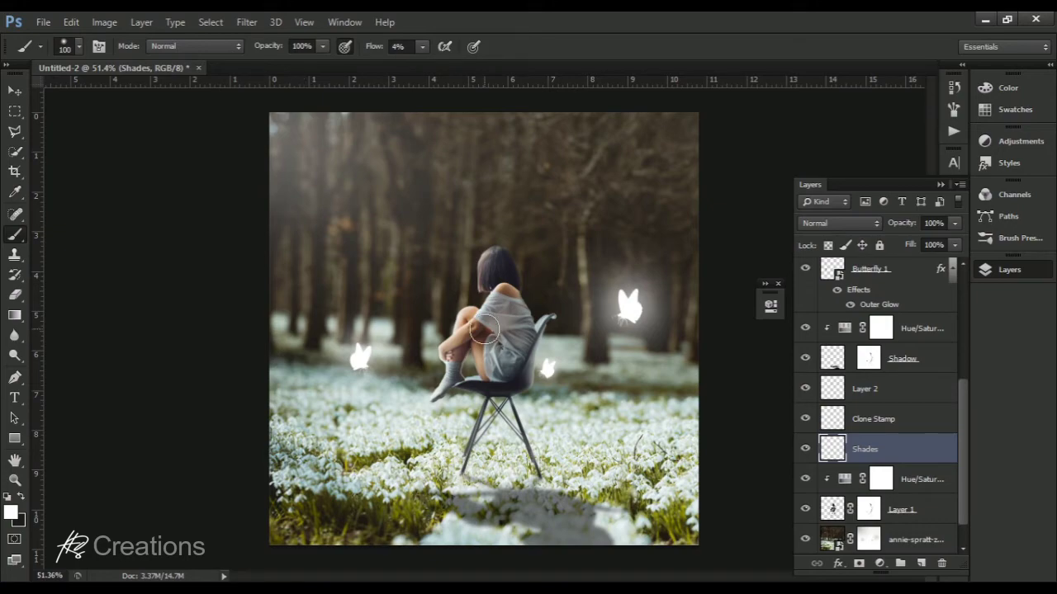
pyautogui.press(']')
pyautogui.press(']')
pyautogui.press(']')
pyautogui.press(']')
pyautogui.press(']')
pyautogui.press(']')
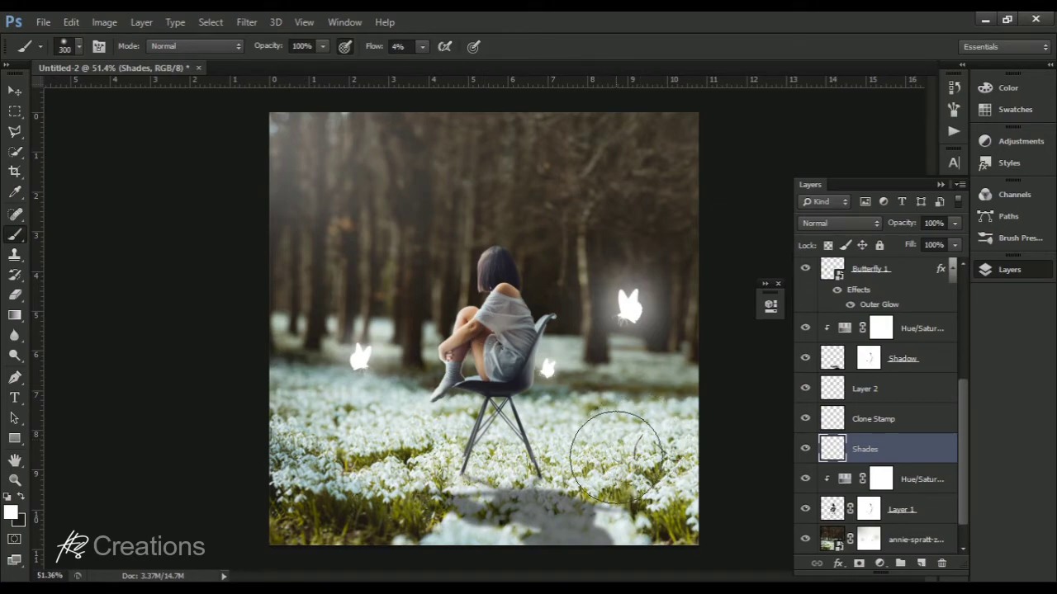
pyautogui.moveTo(616, 457)
pyautogui.mouseDown()
pyautogui.moveTo(606, 452)
pyautogui.moveTo(648, 440)
pyautogui.mouseUp()
# Step: Reduce the brush to 125 px, set its flow to 25%, and paint stronger white light on the flowers beneath the largest butterfly
pyautogui.press('[')
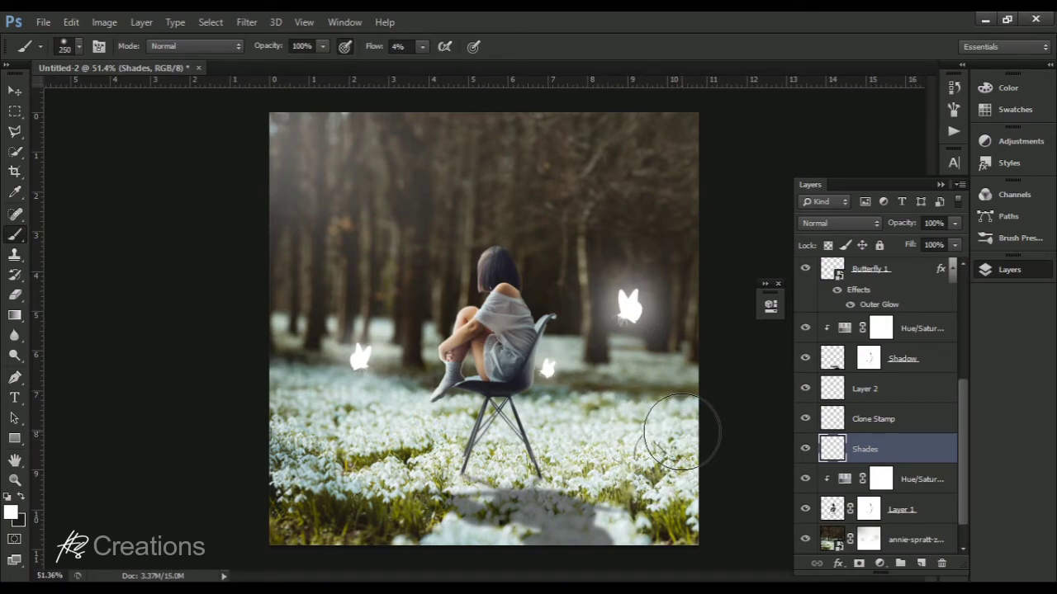
pyautogui.press('[')
pyautogui.press('[')
pyautogui.press('[')
pyautogui.press('[')
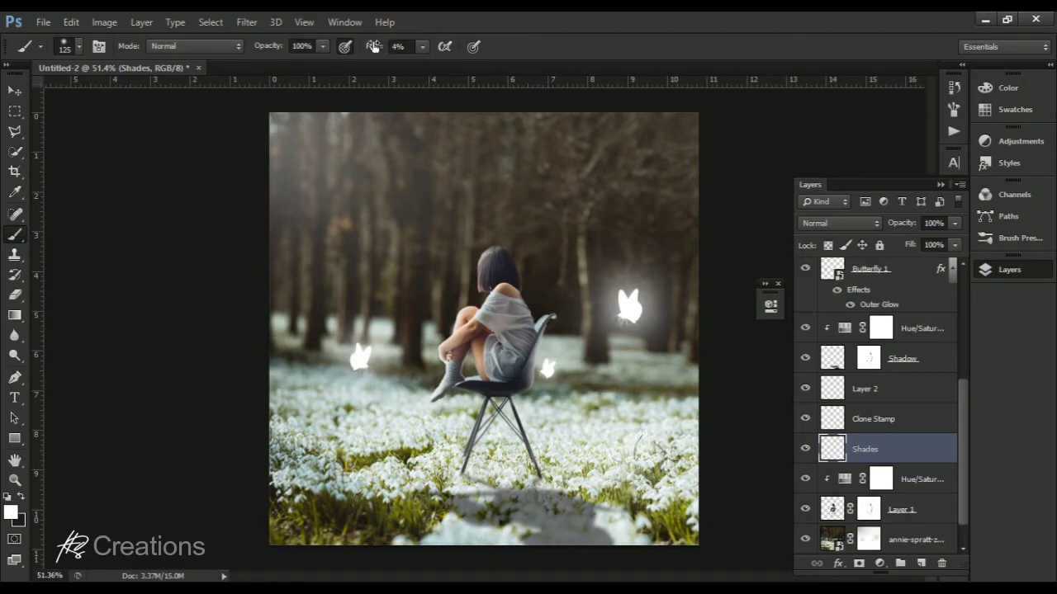
pyautogui.moveTo(374, 46); pyautogui.dragTo(391, 58)
pyautogui.moveTo(648, 443); pyautogui.dragTo(596, 458)
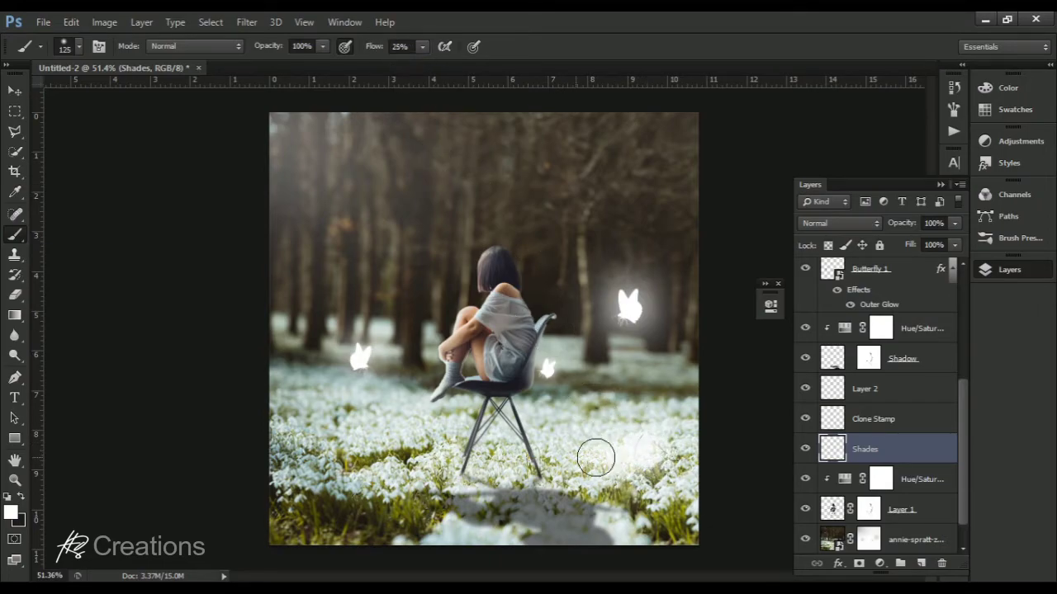
# Step: Examine the painted light on the flowers and the whole composite at several magnifications
pyautogui.scroll(-5, 686, 396)
pyautogui.hotkey('ctrl', '0')
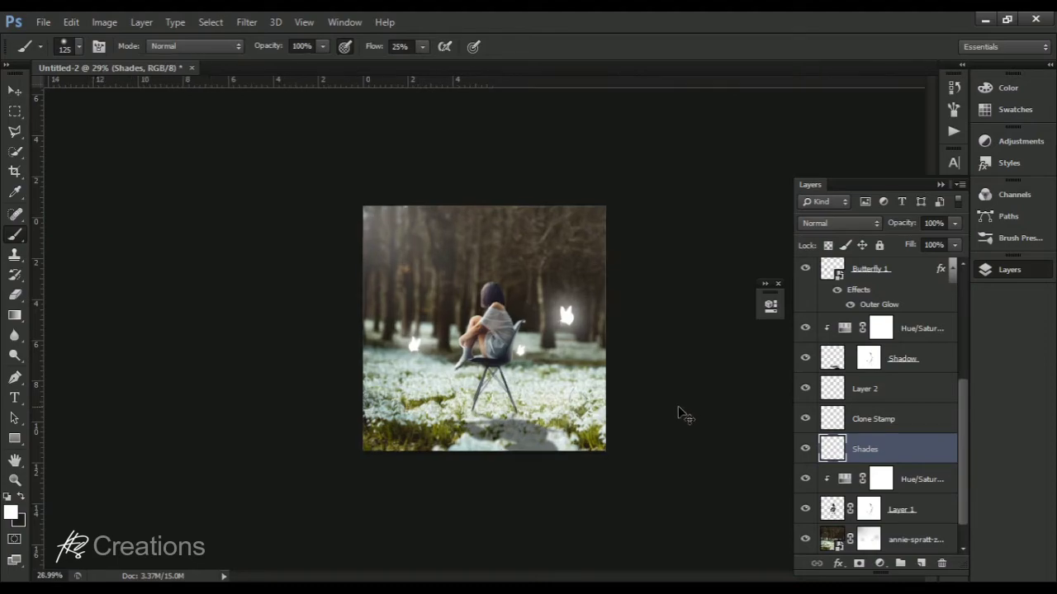
pyautogui.scroll(3, 680, 409)
pyautogui.scroll(-1, 485, 423)
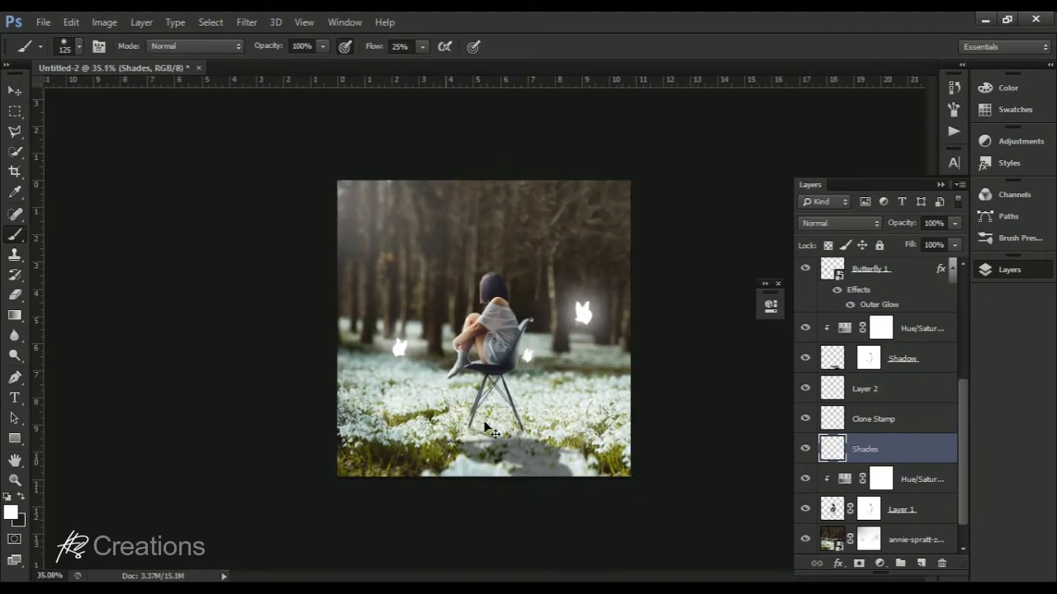
pyautogui.scroll(-1, 486, 425)
pyautogui.scroll(-1, 679, 412)
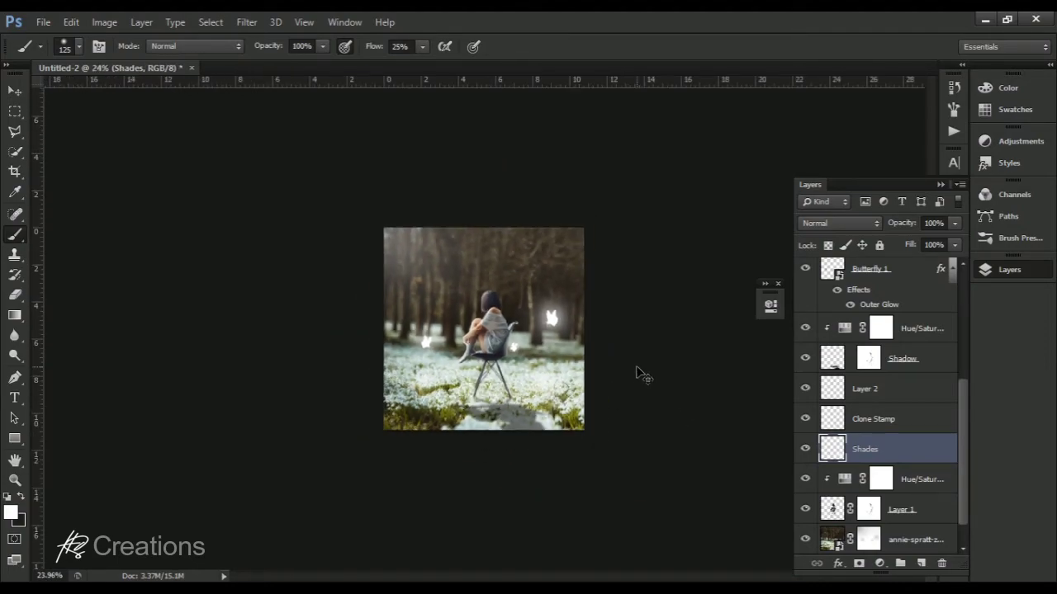
pyautogui.scroll(-4, 637, 379)
pyautogui.scroll(3, 637, 379)
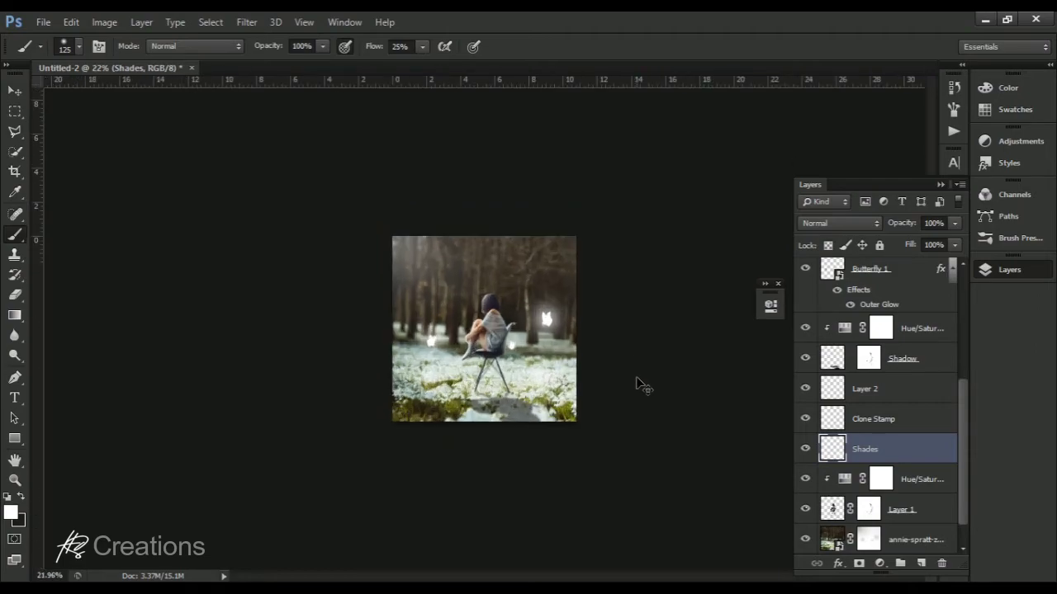
pyautogui.scroll(2, 625, 471)
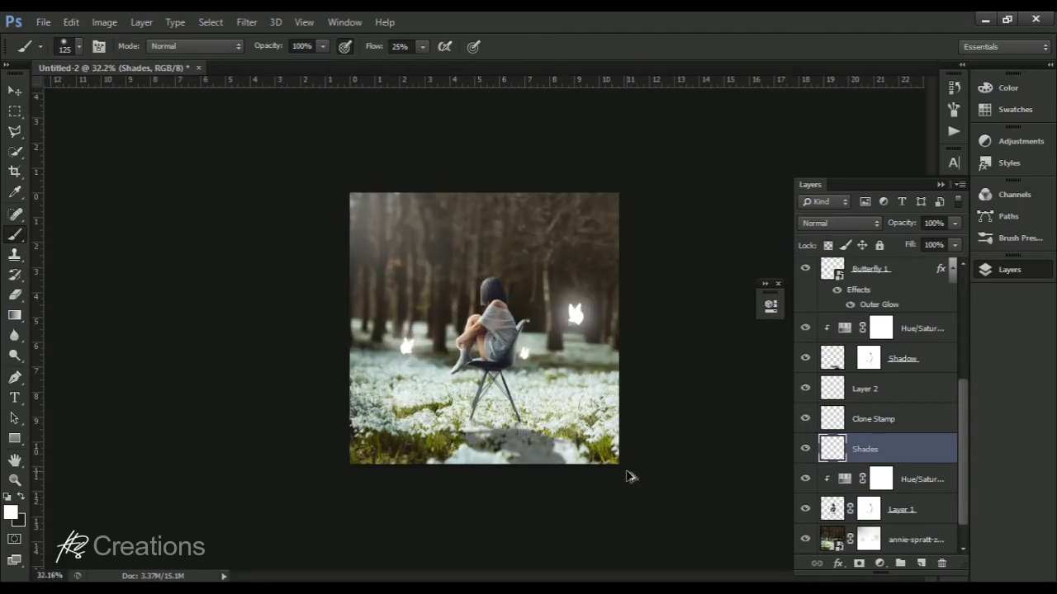
pyautogui.scroll(-2, 626, 470)
pyautogui.scroll(1, 632, 477)
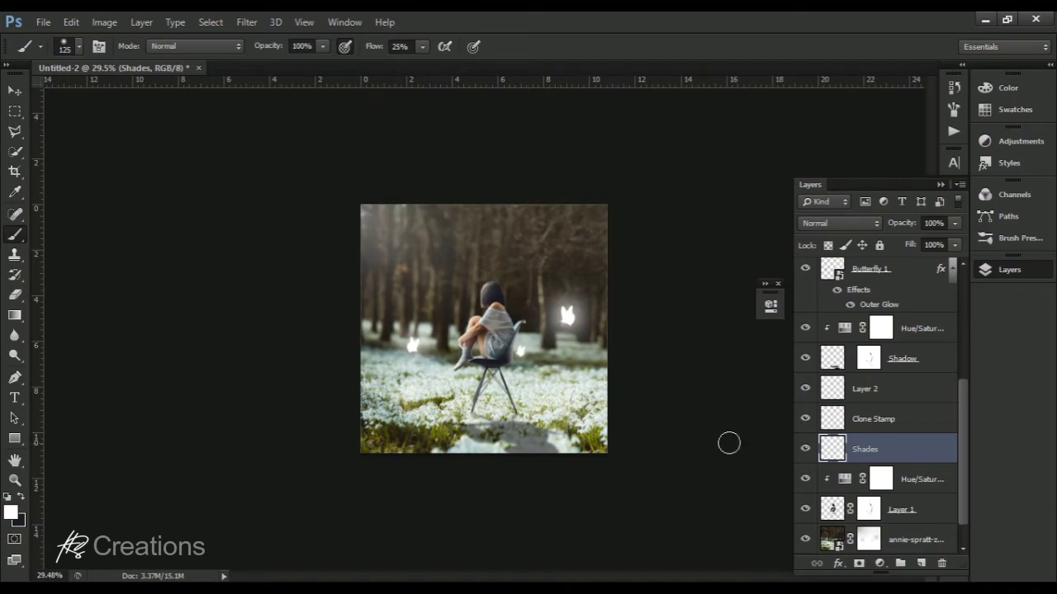
# Step: Temporarily disable the forest background layer's mask to compare the composite, and enable the mask again
pyautogui.click(866, 513)
pyautogui.click(868, 540)
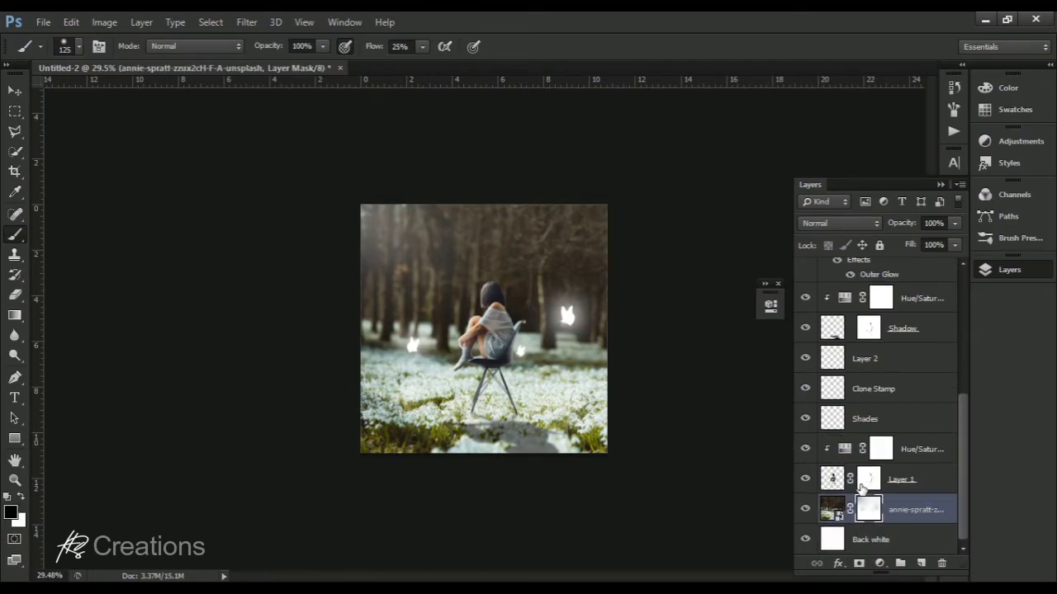
pyautogui.rightClick(854, 519)
pyautogui.click(671, 497)
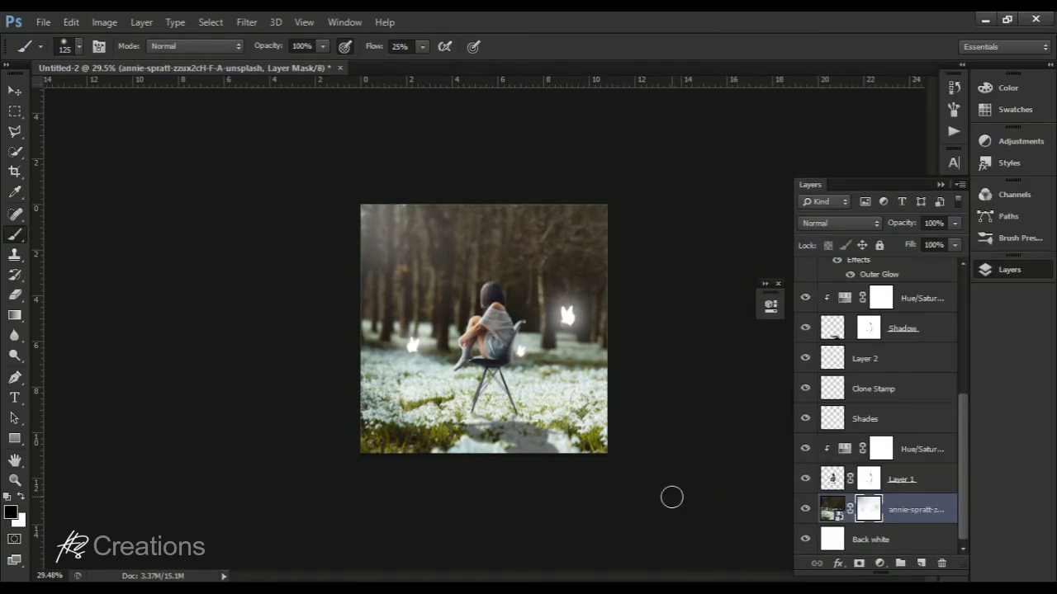
pyautogui.rightClick(861, 505)
pyautogui.click(875, 352)
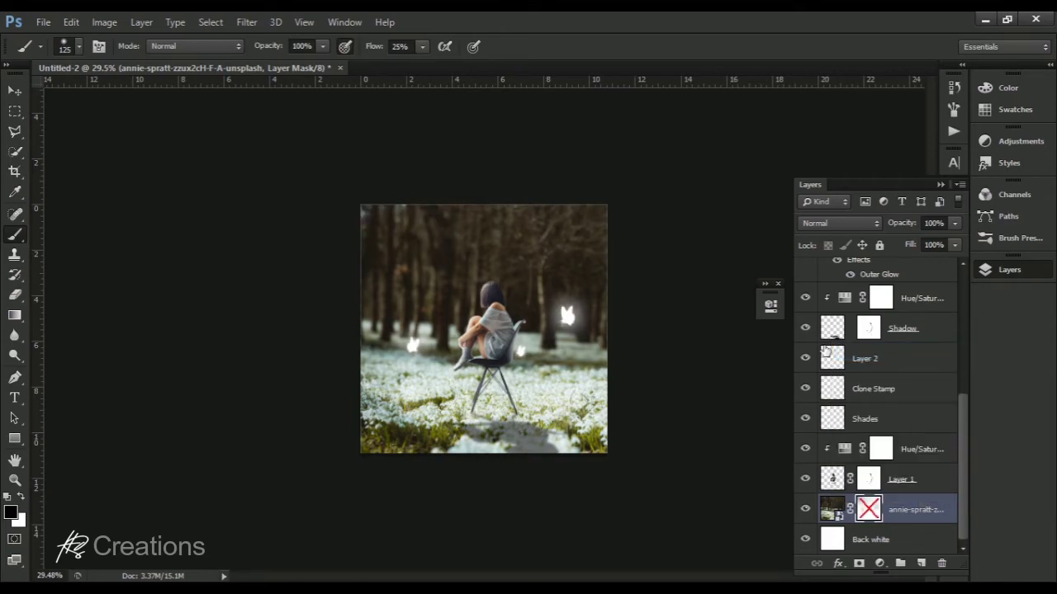
pyautogui.scroll(-1, 681, 398)
pyautogui.rightClick(871, 512)
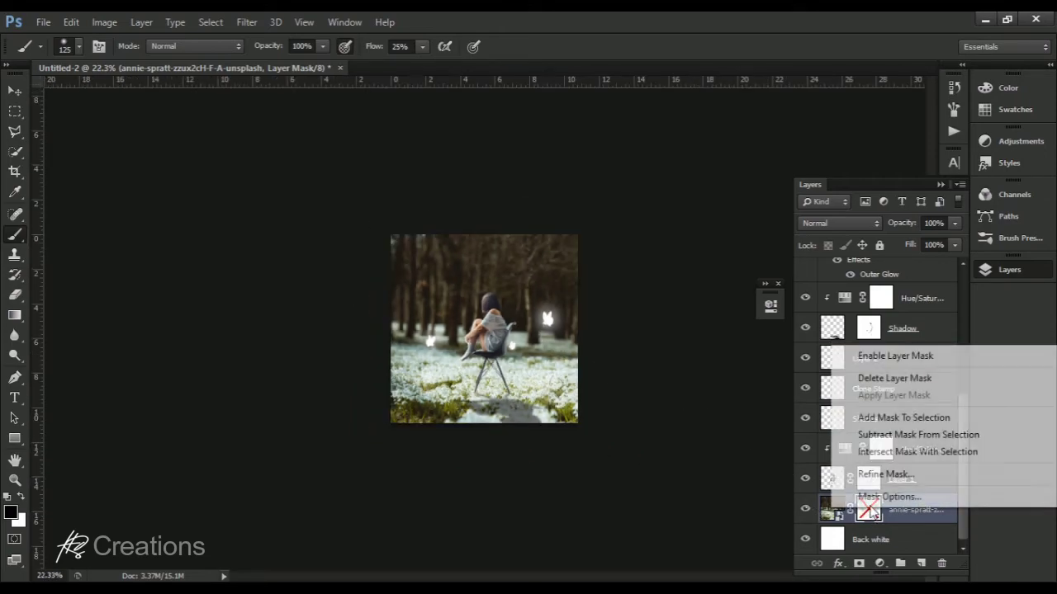
pyautogui.click(872, 355)
pyautogui.scroll(-1, 716, 445)
pyautogui.scroll(1, 716, 445)
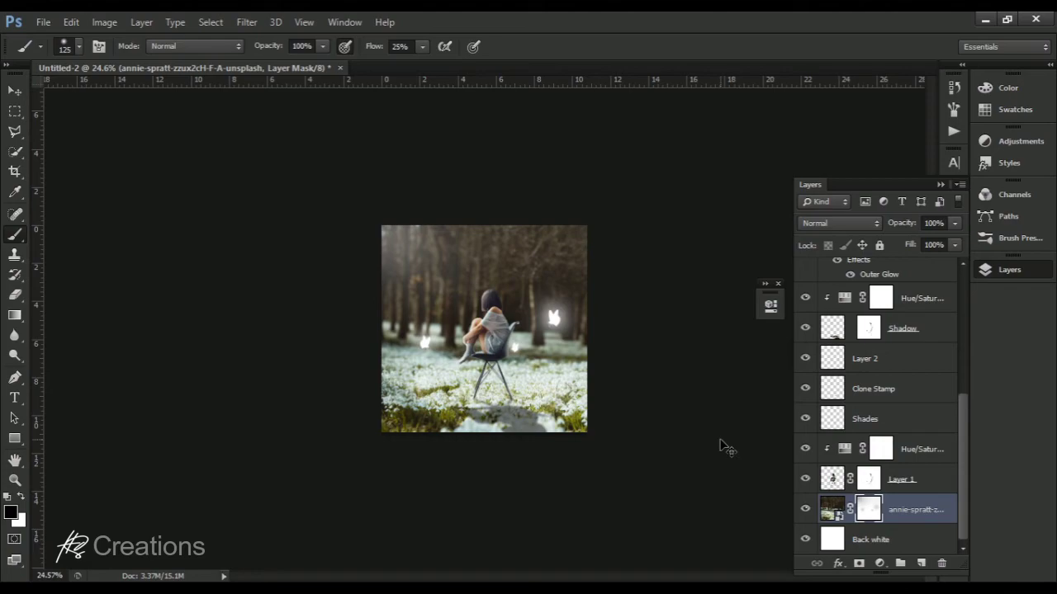
pyautogui.scroll(2, 720, 446)
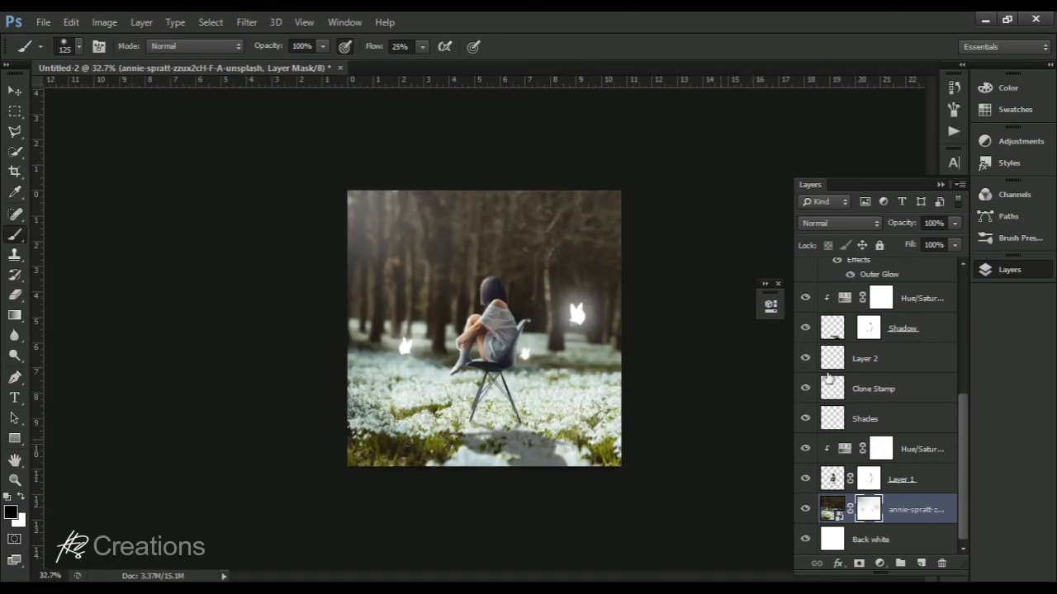
# Step: Set the Shadow layer's opacity to 38% and activate the Move tool
pyautogui.scroll(4, 887, 322)
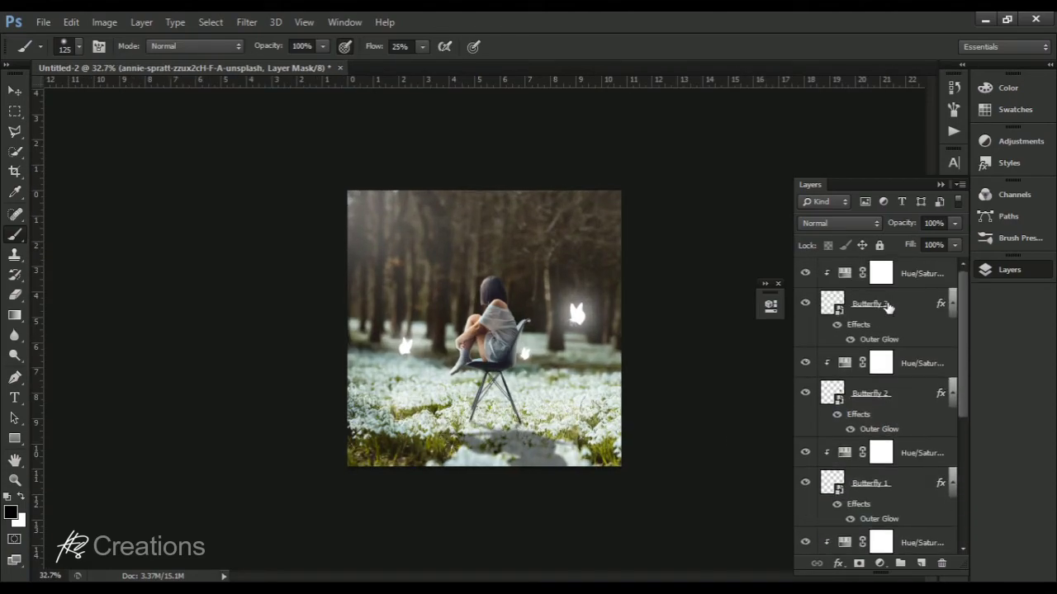
pyautogui.scroll(-2, 888, 324)
pyautogui.scroll(-2, 880, 511)
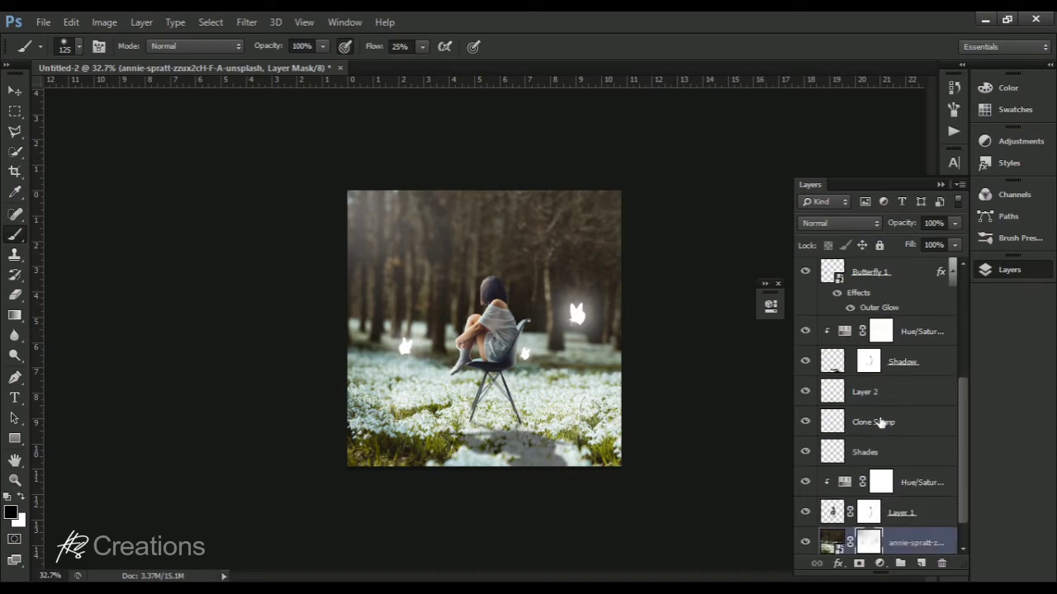
pyautogui.click(878, 370)
pyautogui.moveTo(900, 225)
pyautogui.mouseDown()
pyautogui.moveTo(886, 225)
pyautogui.moveTo(884, 257)
pyautogui.moveTo(902, 226)
pyautogui.mouseUp()
pyautogui.click(16, 92)
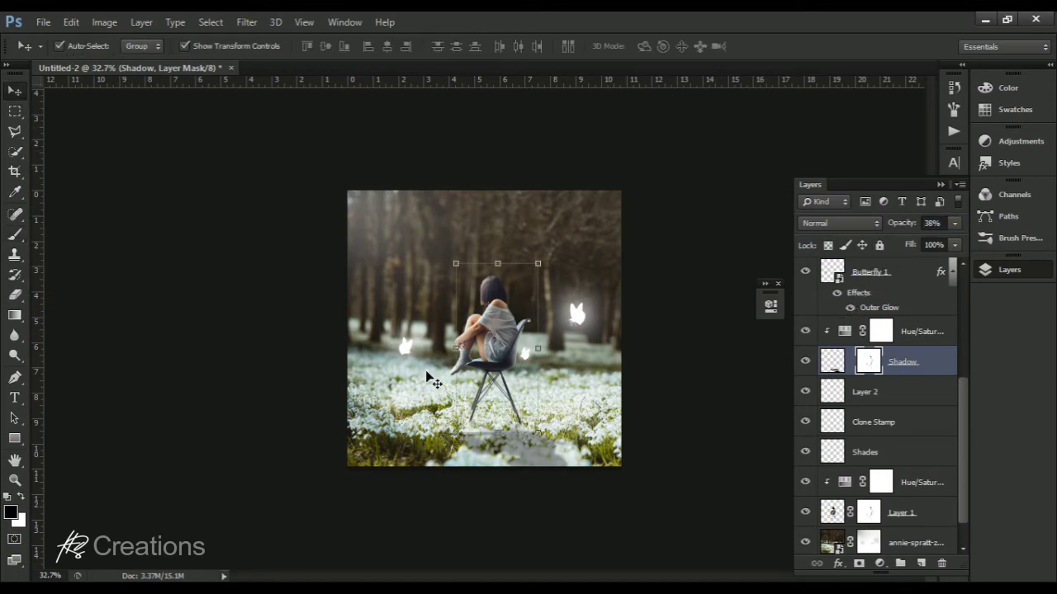
# Step: Examine the composite at different magnifications with no layer selected
pyautogui.scroll(-1, 433, 380)
pyautogui.scroll(-2, 602, 458)
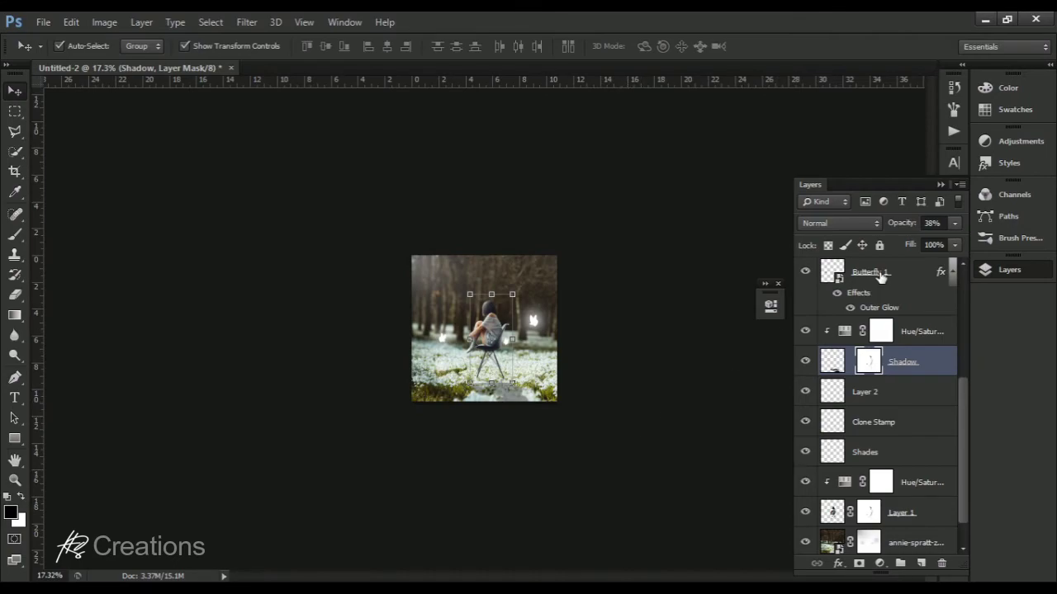
pyautogui.click(881, 277)
pyautogui.click(684, 380)
pyautogui.scroll(-2, 558, 403)
pyautogui.scroll(4, 556, 406)
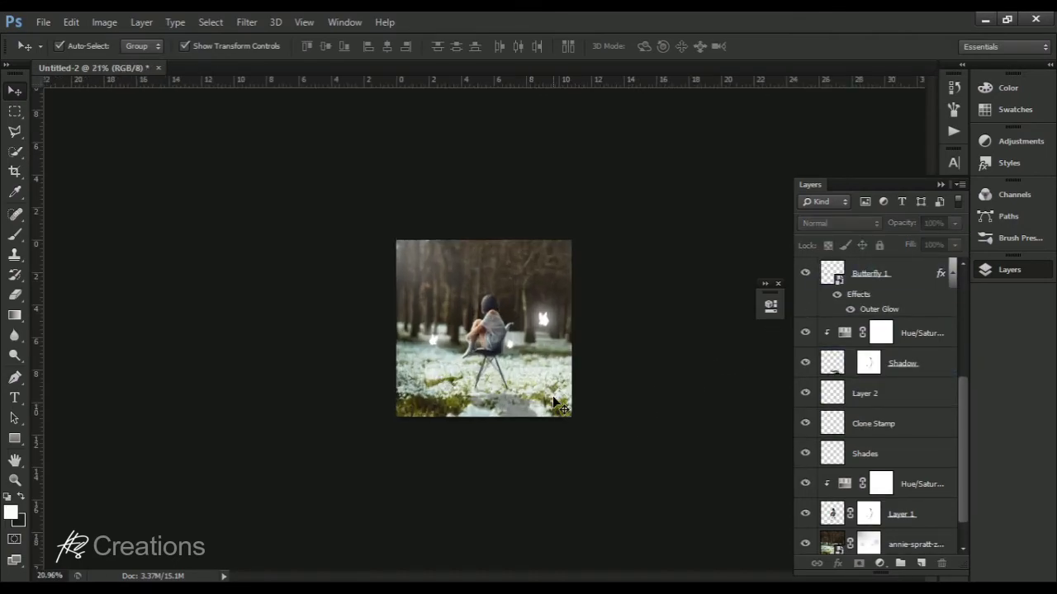
pyautogui.scroll(5, 555, 403)
# Step: Add a new empty layer at the top of the layer stack and open its name for editing
pyautogui.click(904, 279)
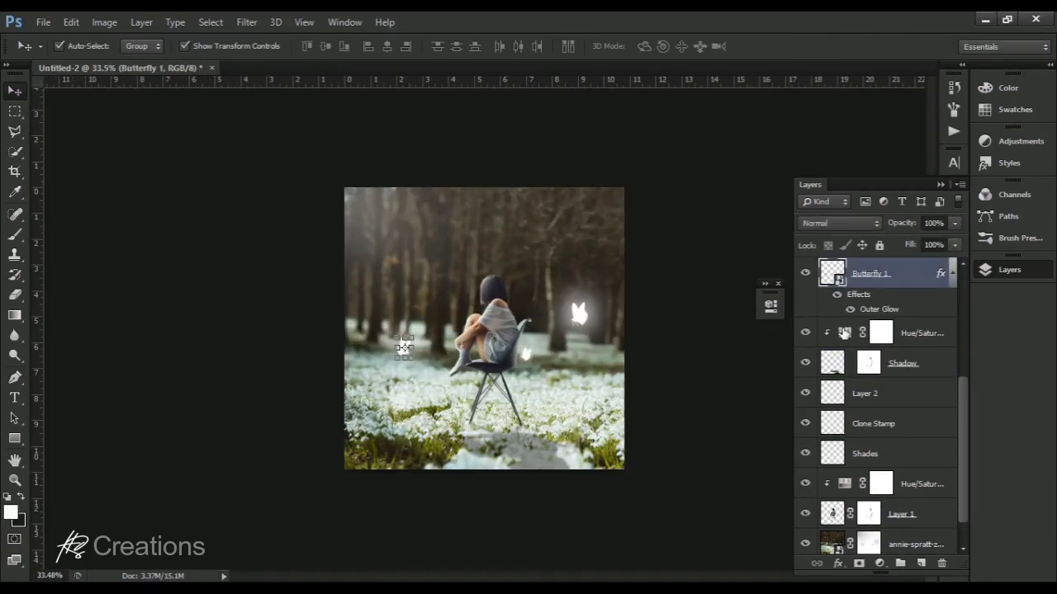
pyautogui.scroll(4, 850, 322)
pyautogui.click(884, 272)
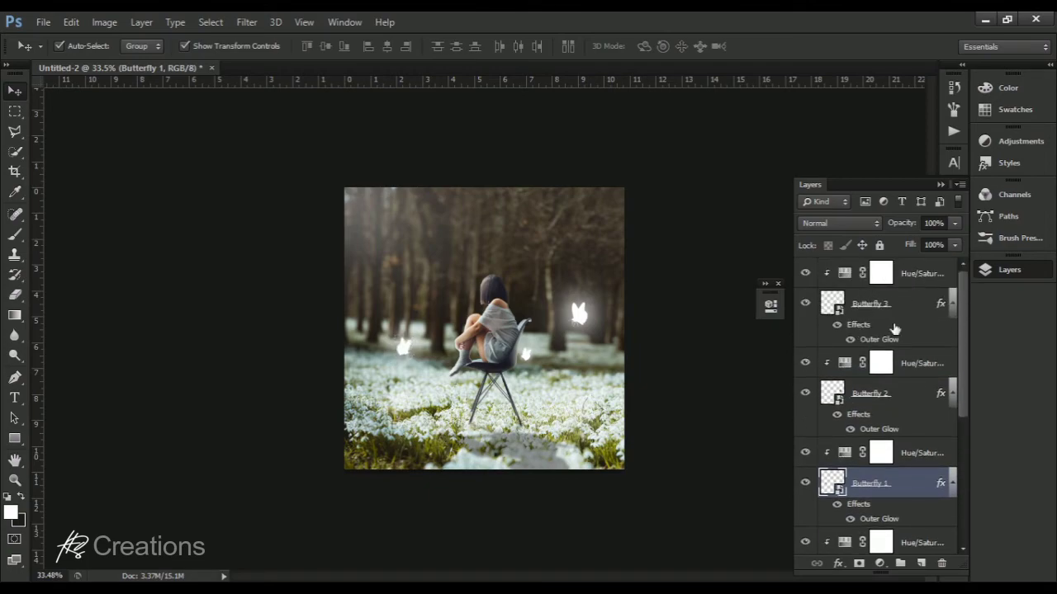
pyautogui.click(920, 563)
pyautogui.doubleClick(863, 273)
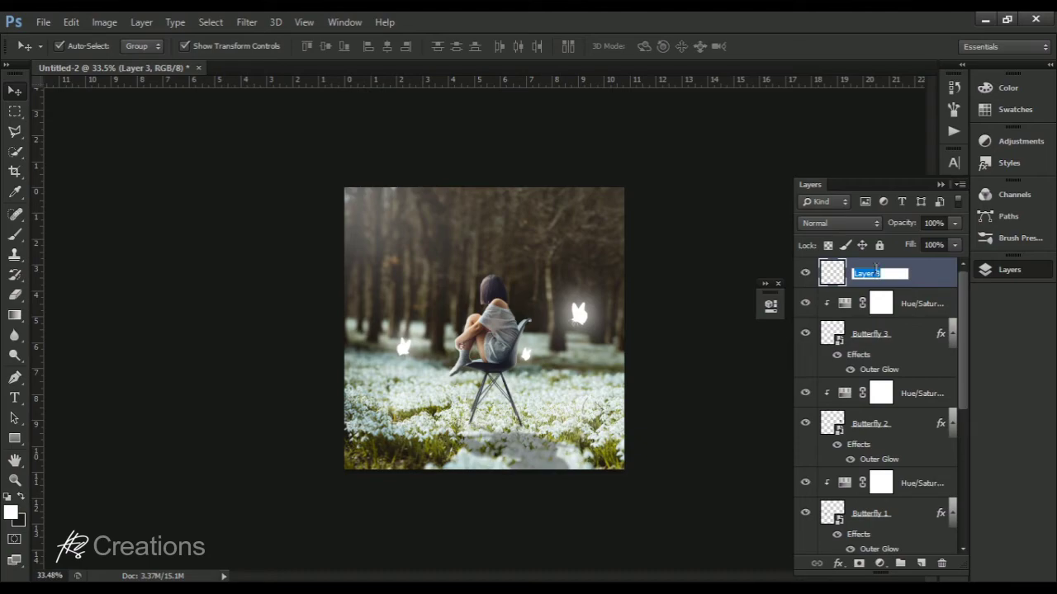
# Step: Add a Color Lookup adjustment layer above the topmost Hue/Saturation layer and load the 2Strip.look 3DLUT file
pyautogui.click(928, 301)
pyautogui.click(887, 565)
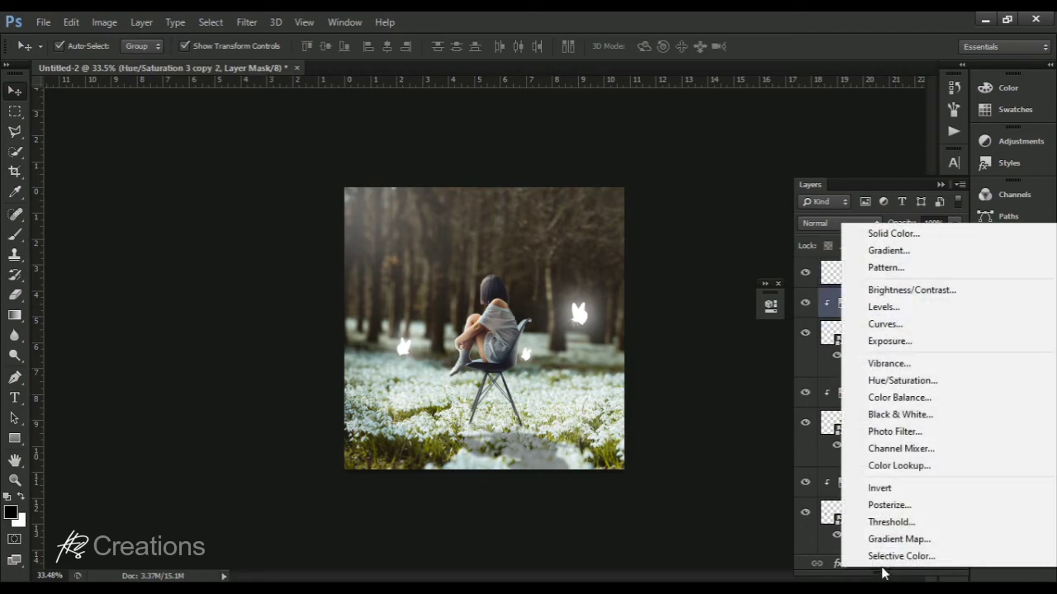
pyautogui.click(898, 467)
pyautogui.click(693, 344)
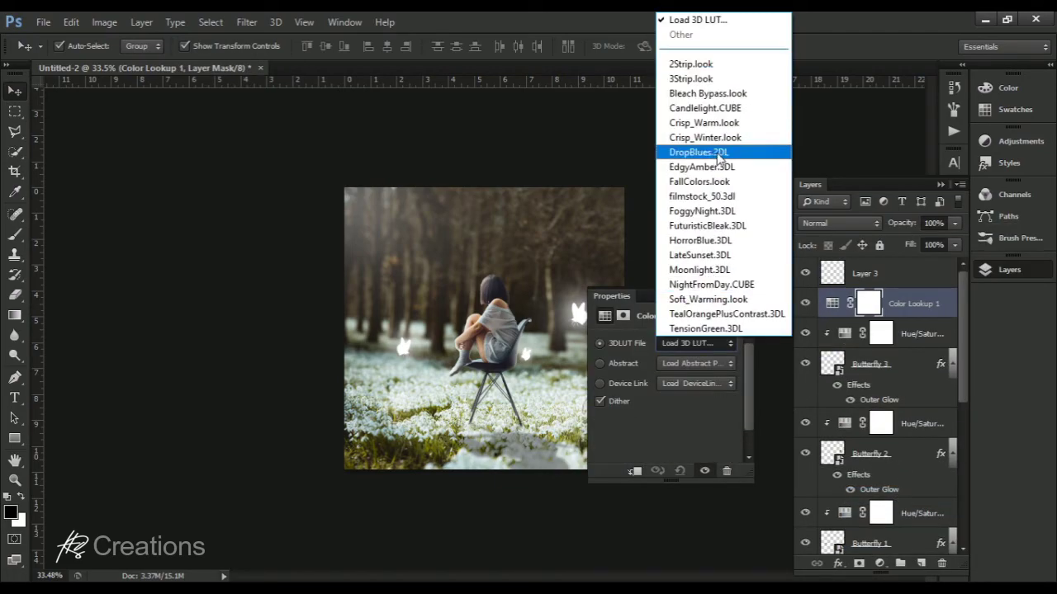
pyautogui.click(702, 61)
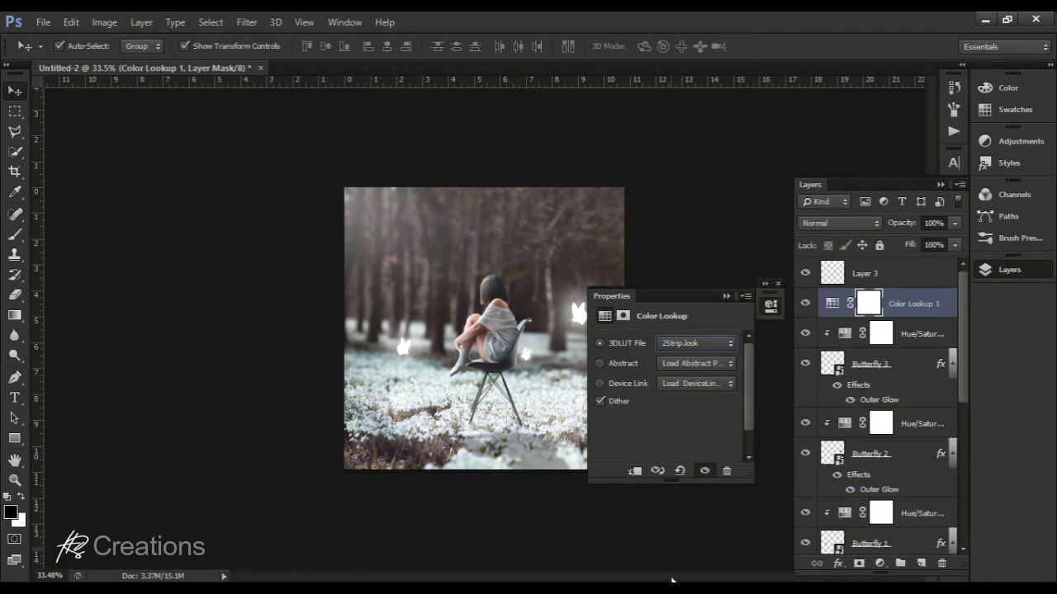
pyautogui.click(727, 295)
# Step: Delete the empty Layer 3 and set the Color Lookup layer's opacity to 66%
pyautogui.scroll(-3, 675, 406)
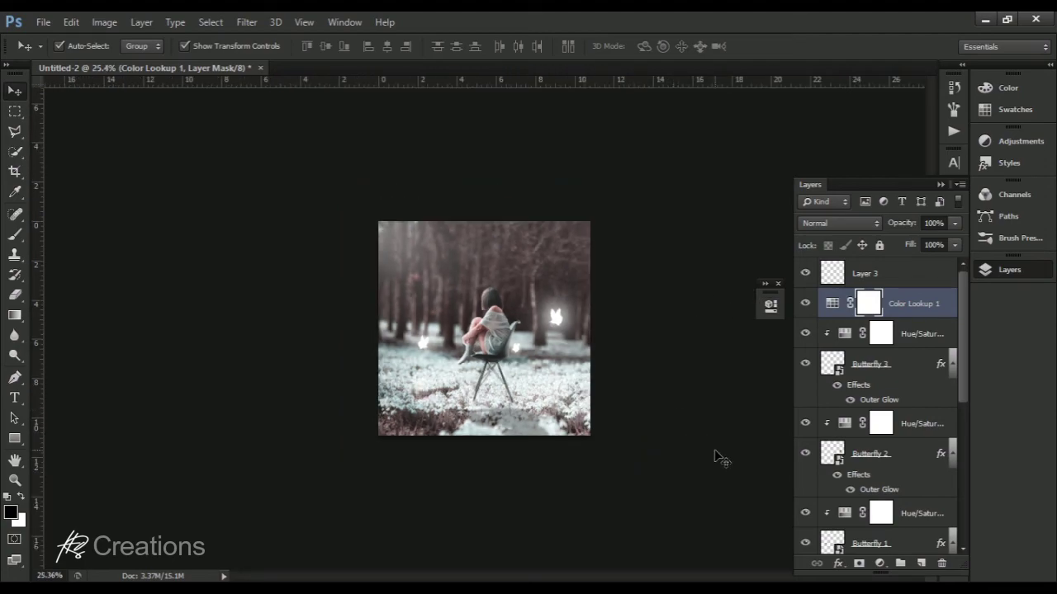
pyautogui.scroll(2, 715, 450)
pyautogui.scroll(1, 714, 449)
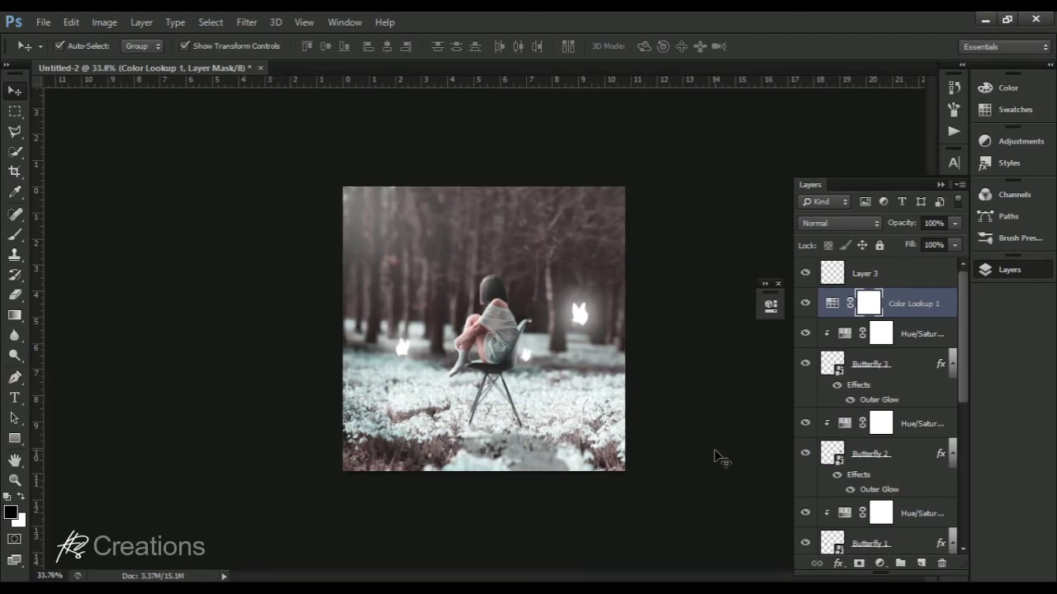
pyautogui.click(698, 307)
pyautogui.scroll(-2, 689, 351)
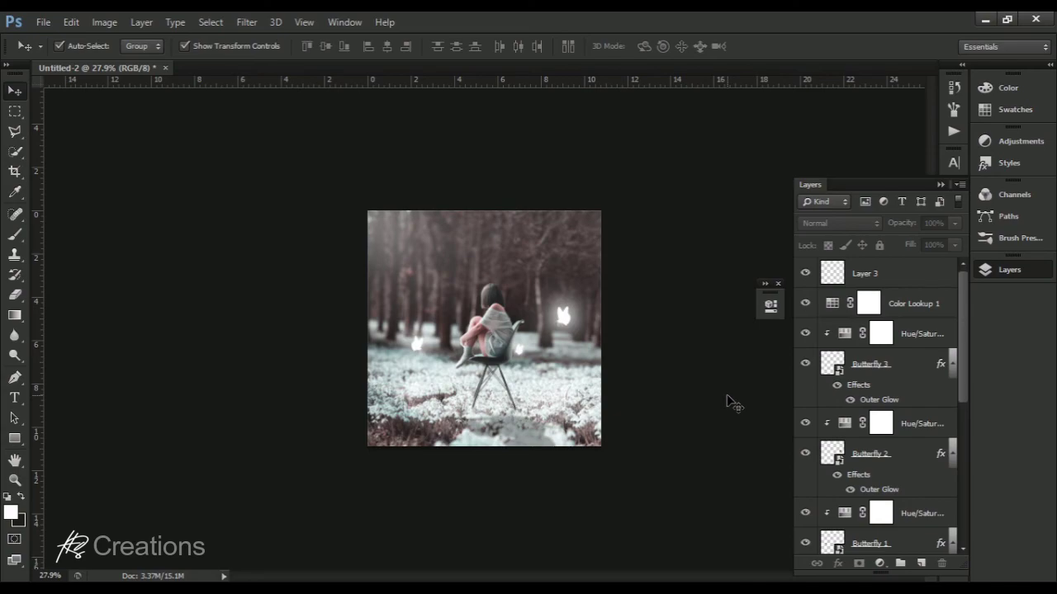
pyautogui.scroll(3, 728, 402)
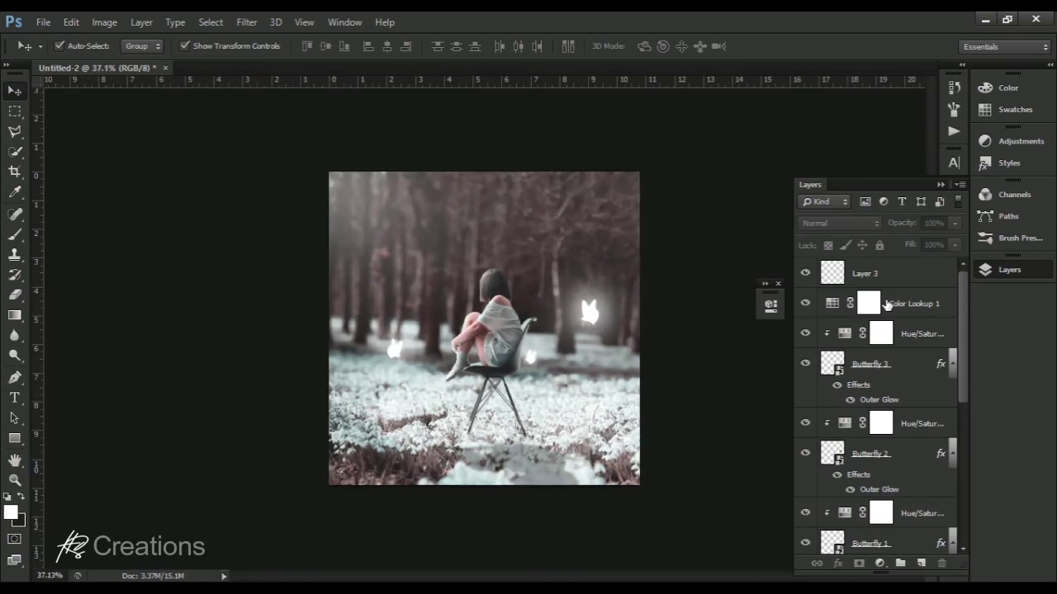
pyautogui.click(904, 306)
pyautogui.click(909, 274)
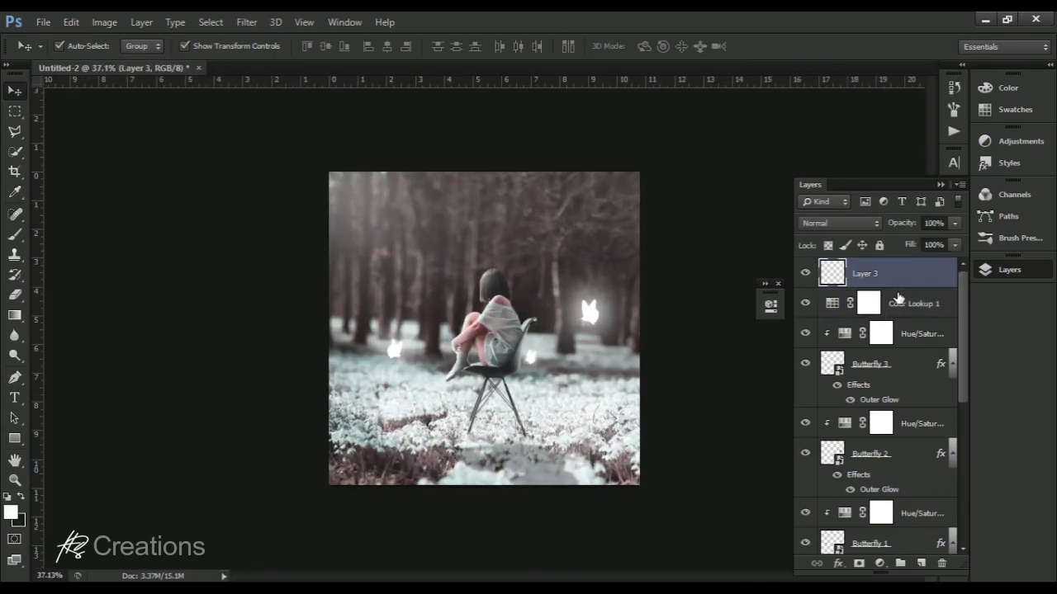
pyautogui.press('Delete')
pyautogui.moveTo(900, 229); pyautogui.dragTo(871, 249)
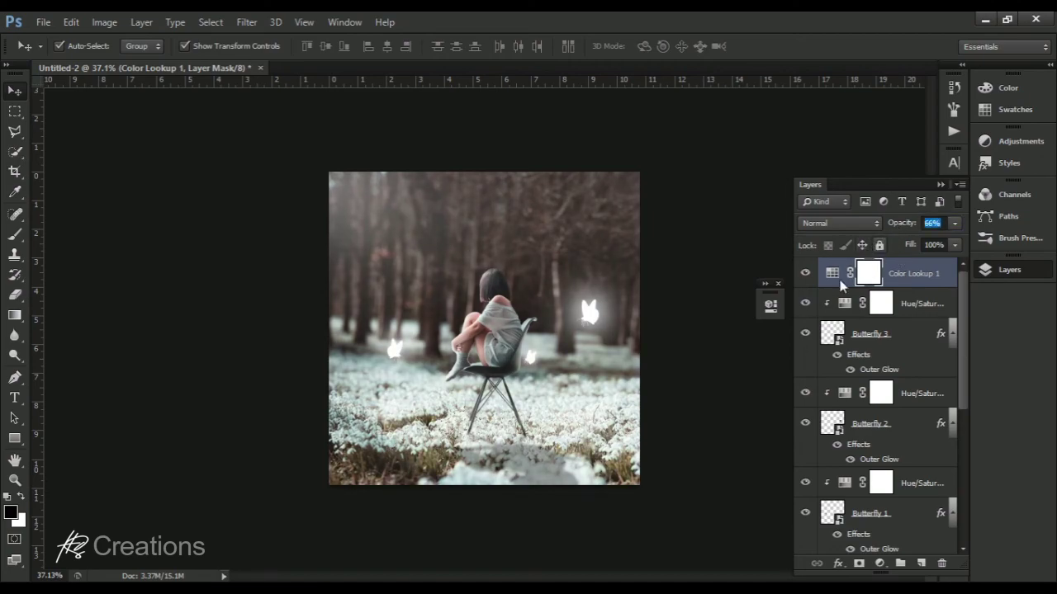
# Step: Deselect all layers and examine the color-graded composite at different magnifications
pyautogui.click(712, 403)
pyautogui.scroll(-6, 732, 363)
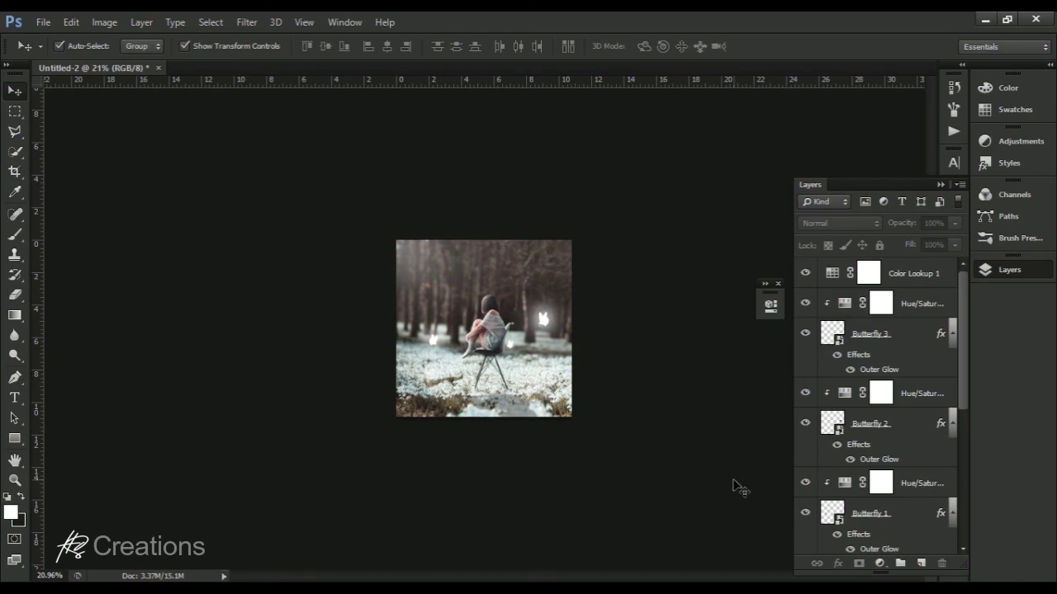
pyautogui.scroll(4, 733, 483)
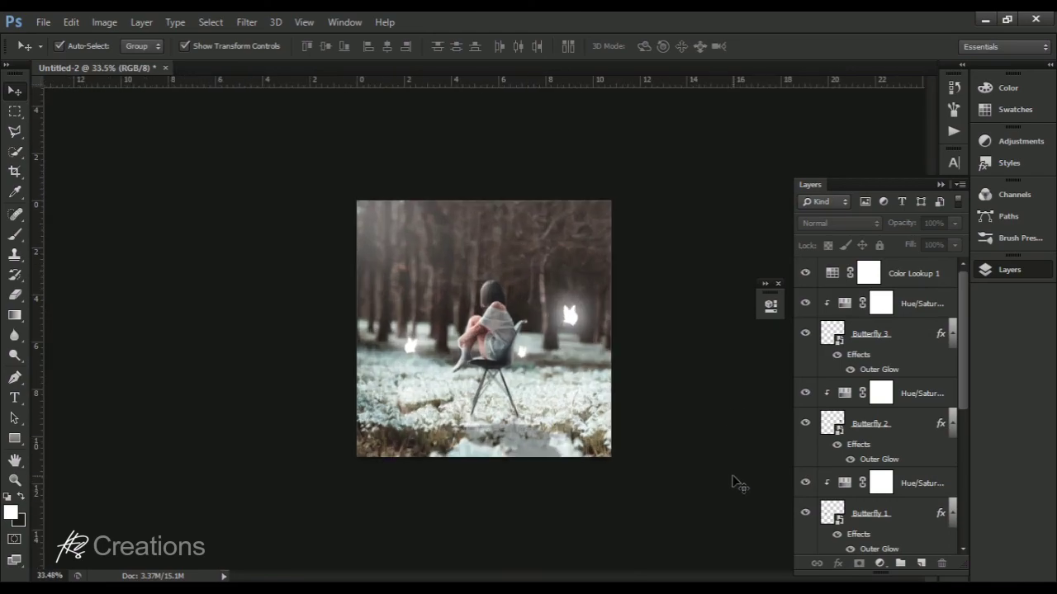
pyautogui.scroll(1, 733, 483)
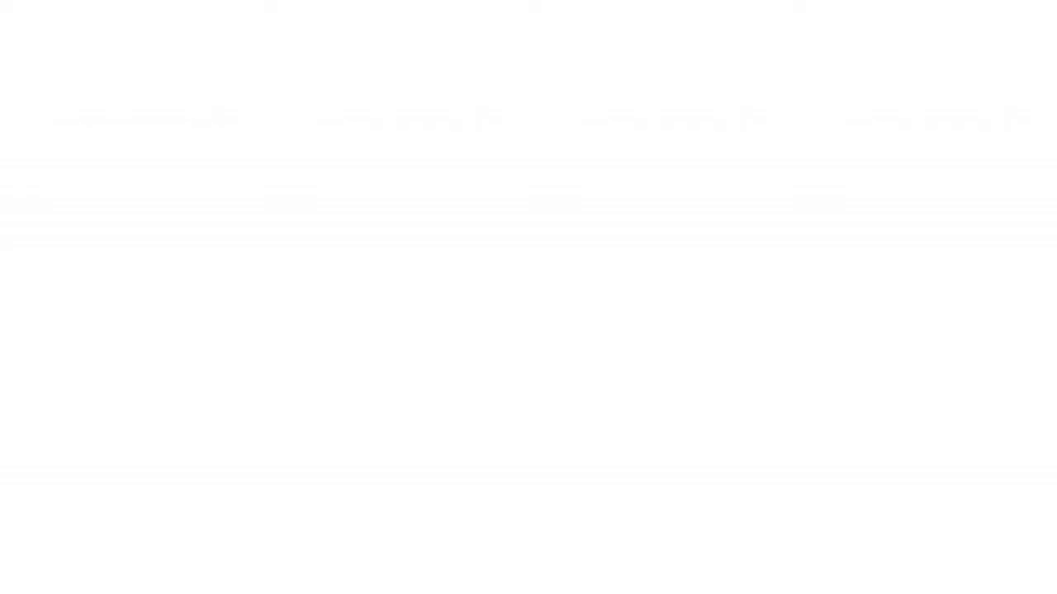